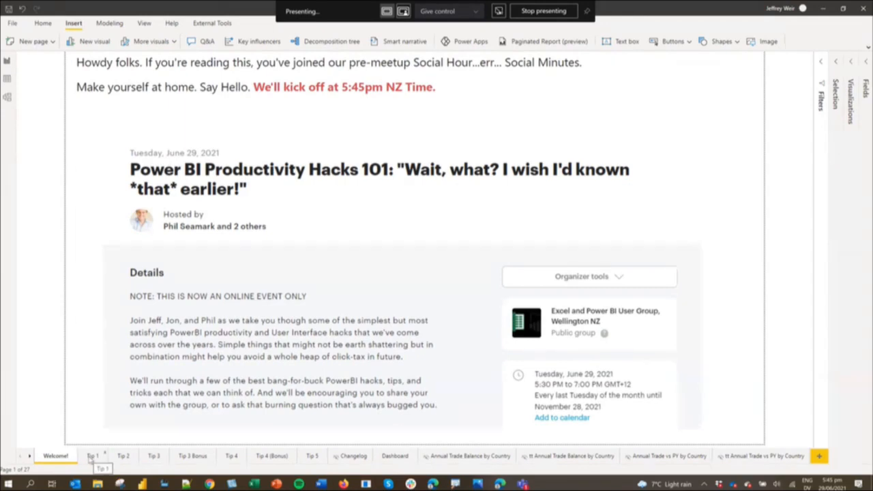
# Add a new page to the report and rename it Introduction.
pyautogui.click(91, 457)
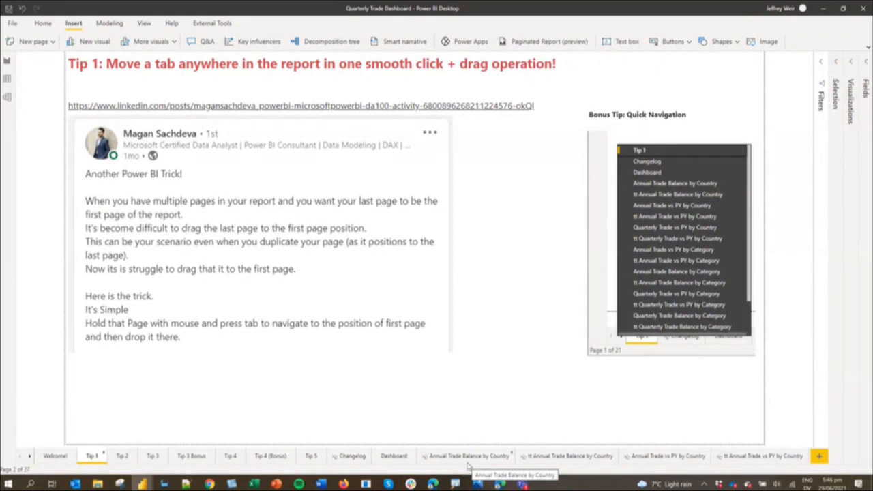
pyautogui.click(819, 457)
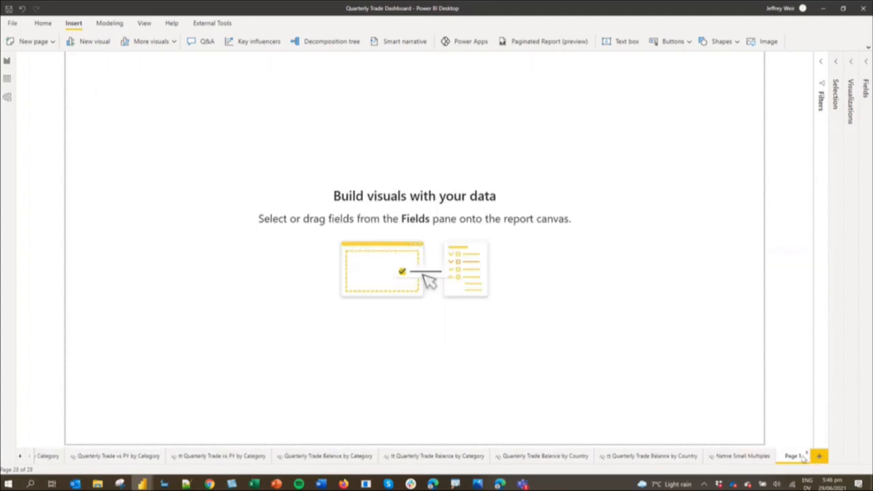
pyautogui.doubleClick(797, 455)
pyautogui.write('t')
pyautogui.write('es')
pyautogui.write('dustry')
pyautogui.press('BackSpace')
pyautogui.press('BackSpace')
pyautogui.write('tion')
pyautogui.press('Return')
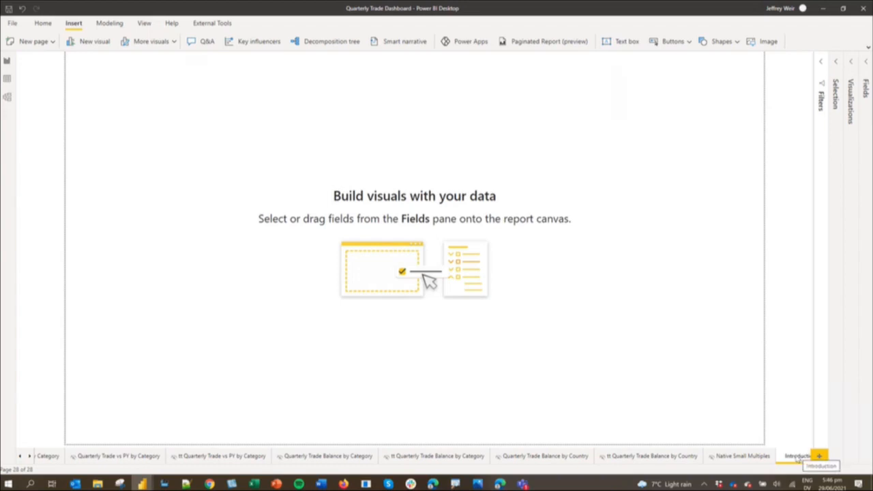
# Move the Introduction page to the front of the report, ahead of the Welcome! page.
pyautogui.moveTo(797, 458)
pyautogui.mouseDown()
pyautogui.moveTo(605, 446)
pyautogui.moveTo(393, 448)
pyautogui.moveTo(595, 470)
pyautogui.moveTo(456, 444)
pyautogui.moveTo(8, 453)
pyautogui.moveTo(47, 453)
pyautogui.mouseUp()
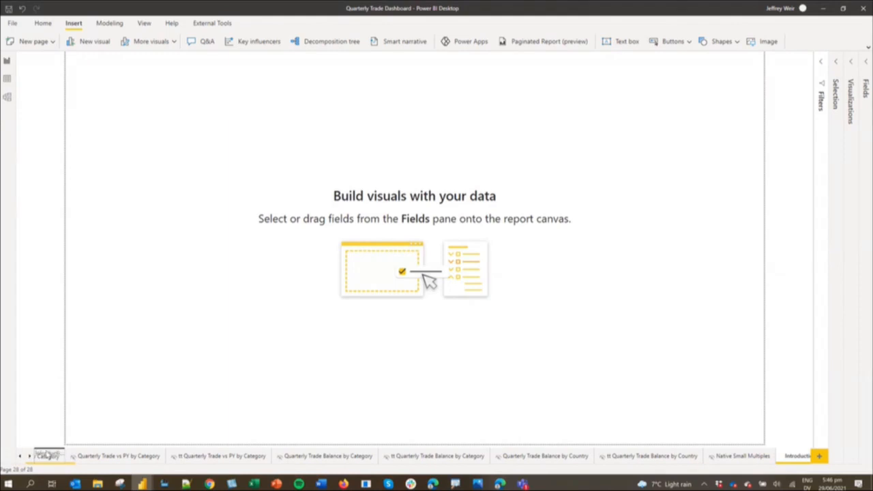
pyautogui.moveTo(46, 455); pyautogui.dragTo(23, 463)
pyautogui.moveTo(741, 471)
pyautogui.mouseDown()
pyautogui.moveTo(749, 464)
pyautogui.moveTo(155, 442)
pyautogui.mouseUp()
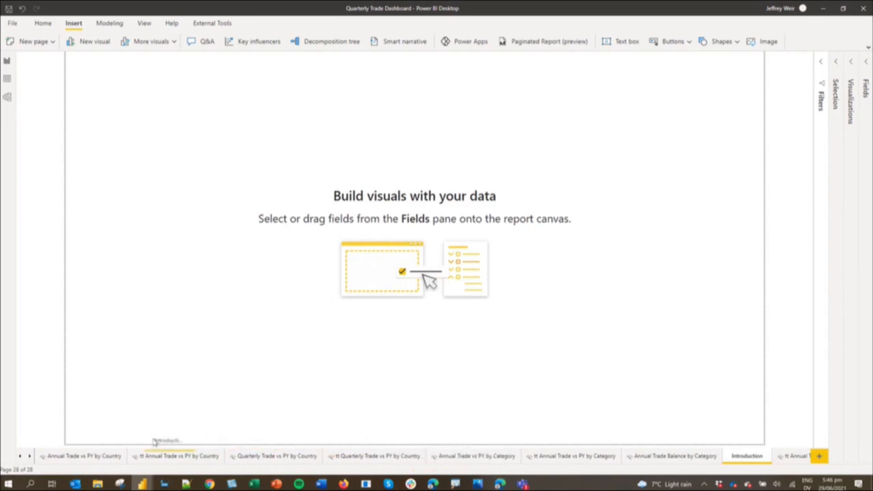
pyautogui.moveTo(155, 442); pyautogui.dragTo(25, 459)
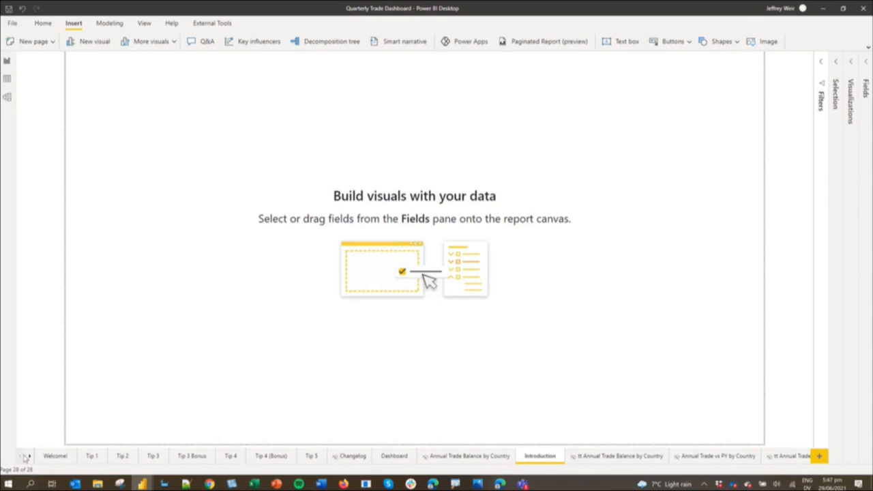
pyautogui.moveTo(538, 454); pyautogui.dragTo(59, 452)
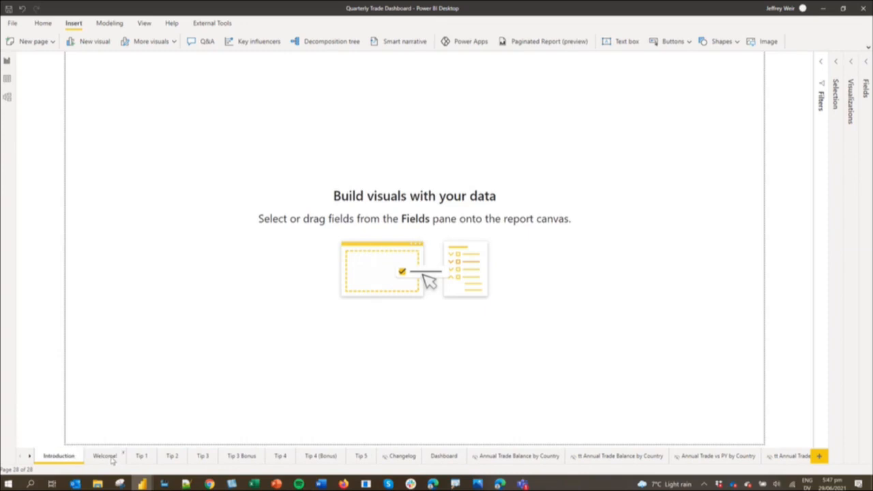
# Move the Tip 1 page to the very end of the report, after Native Small Multiples.
pyautogui.click(140, 457)
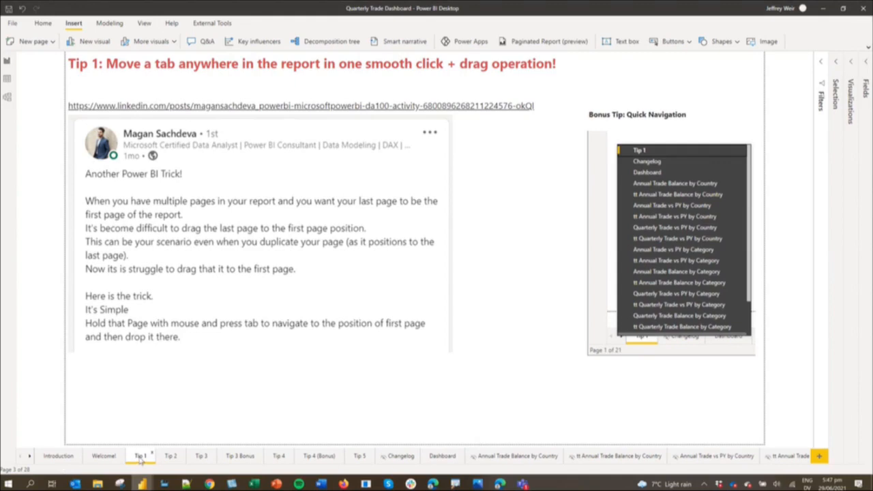
pyautogui.press('Tab')
pyautogui.press('Tab')
pyautogui.press('Tab')
pyautogui.press('Tab')
pyautogui.press('Tab')
pyautogui.press('Tab')
pyautogui.press('Tab')
pyautogui.press('Tab')
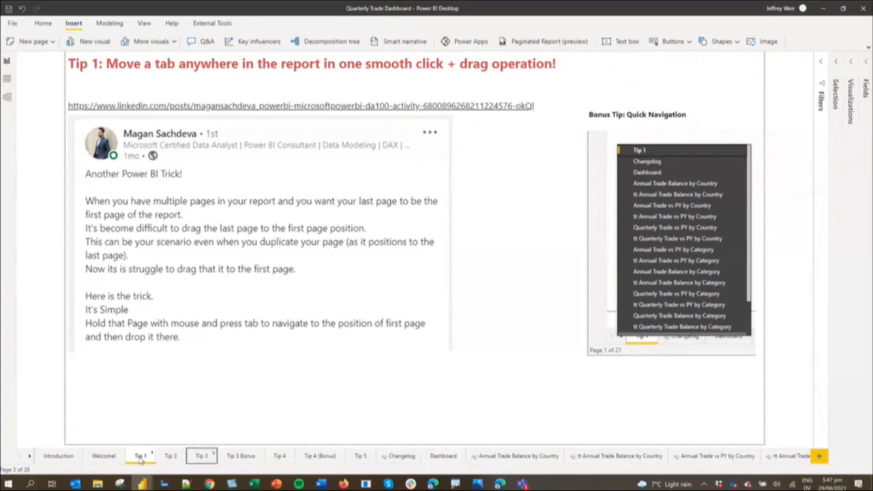
pyautogui.press('Tab')
pyautogui.press('Tab')
pyautogui.press('Tab')
pyautogui.press('Tab')
pyautogui.press('Tab')
pyautogui.press('Tab')
pyautogui.press('Tab')
pyautogui.press('Tab')
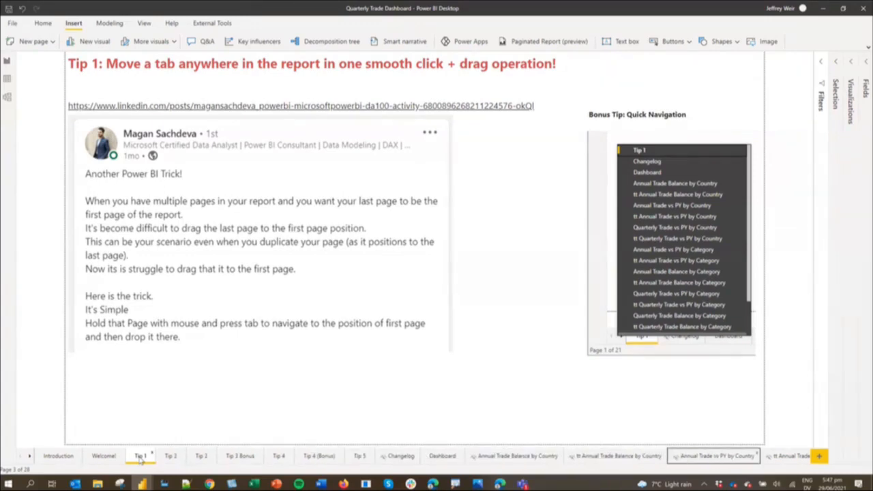
pyautogui.press('Tab')
pyautogui.press('Tab')
pyautogui.press('Tab')
pyautogui.press('Tab')
pyautogui.press('Tab')
pyautogui.press('Tab')
pyautogui.press('Tab')
pyautogui.press('Tab')
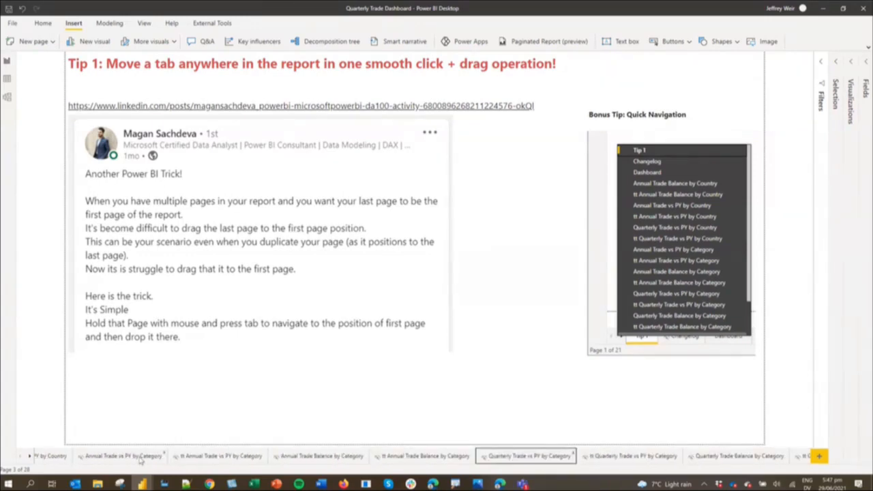
pyautogui.press('Tab')
pyautogui.press('Tab')
pyautogui.press('Tab')
pyautogui.press('Tab')
pyautogui.press('Tab')
pyautogui.press('Tab')
pyautogui.press('Tab')
pyautogui.press('Tab')
pyautogui.press('Tab')
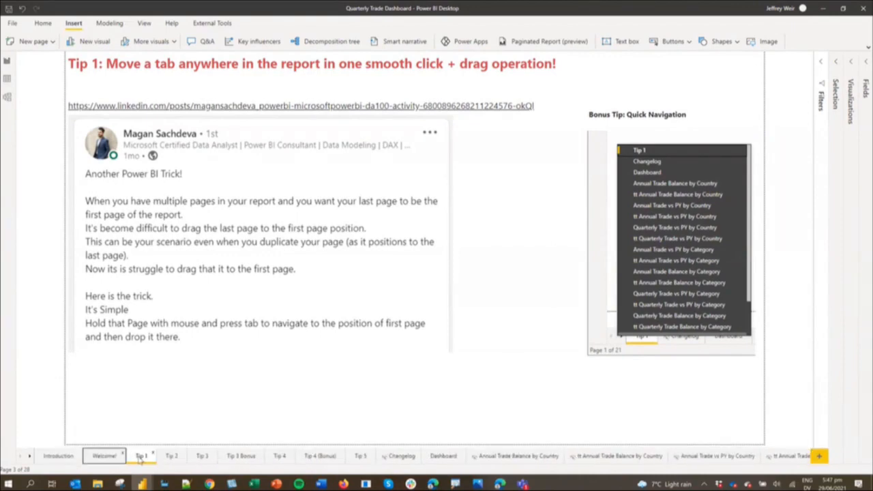
pyautogui.press('Tab')
pyautogui.press('Tab')
pyautogui.press('Tab')
pyautogui.press('Tab')
pyautogui.press('Tab')
pyautogui.press('Tab')
pyautogui.press('Tab')
pyautogui.press('Tab')
pyautogui.press('Tab')
pyautogui.press('Tab')
pyautogui.press('Tab')
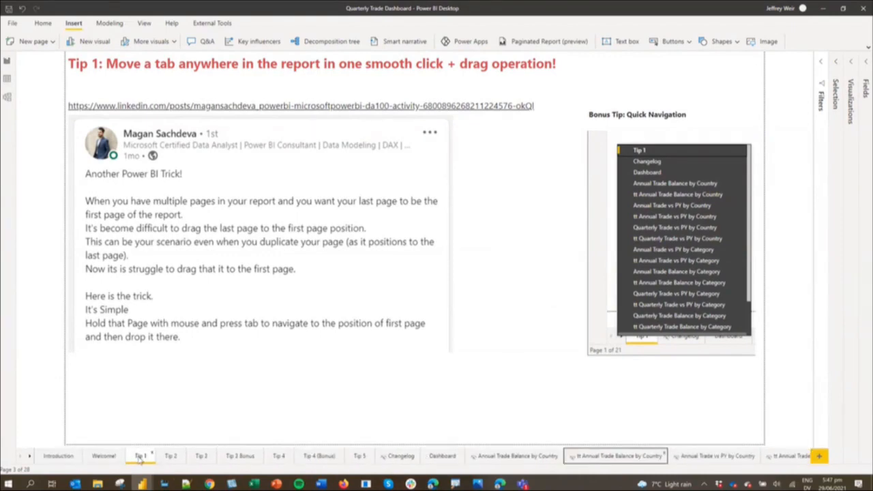
pyautogui.press('Tab')
pyautogui.press('Tab')
pyautogui.press('Tab')
pyautogui.press('Tab')
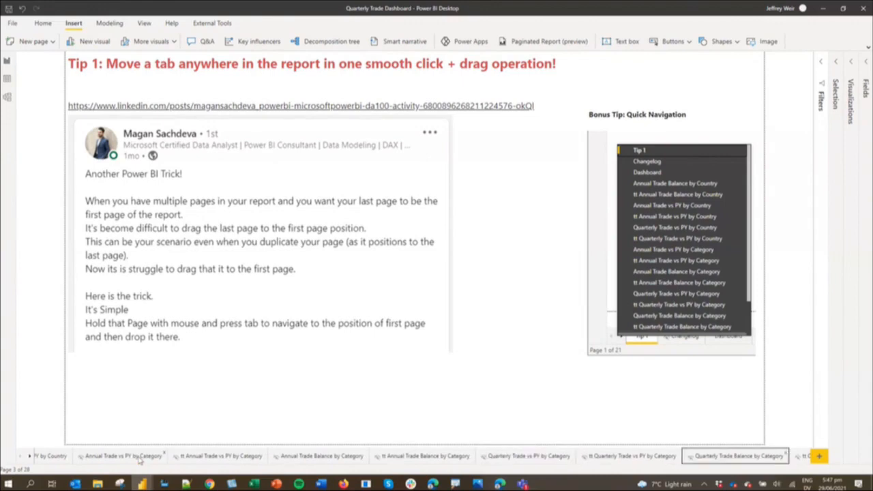
pyautogui.press('Tab')
pyautogui.press('Tab')
pyautogui.press('Tab')
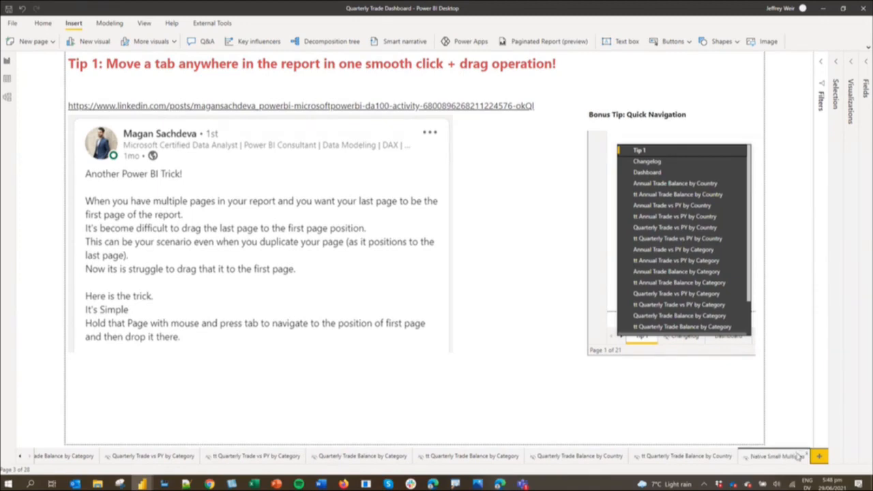
pyautogui.moveTo(797, 456); pyautogui.dragTo(798, 456)
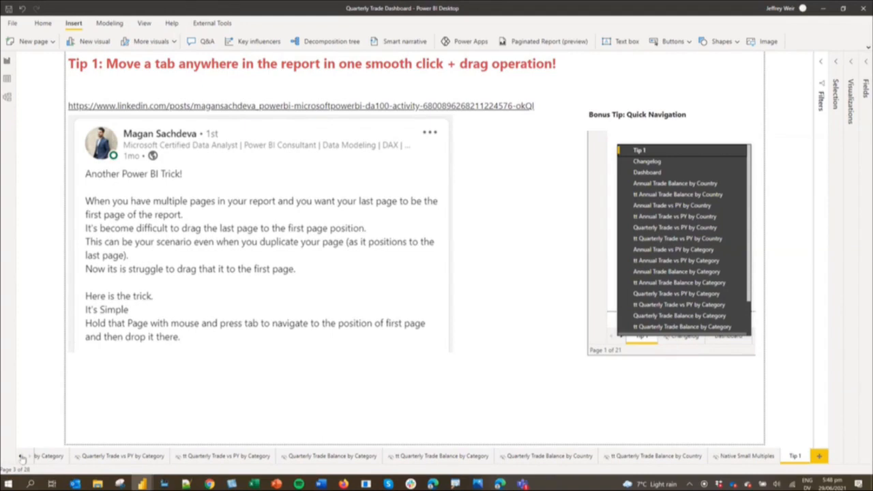
# Open the Introduction page, then add a blank page and move it to the first position, ahead of Introduction.
pyautogui.moveTo(22, 459); pyautogui.dragTo(57, 461)
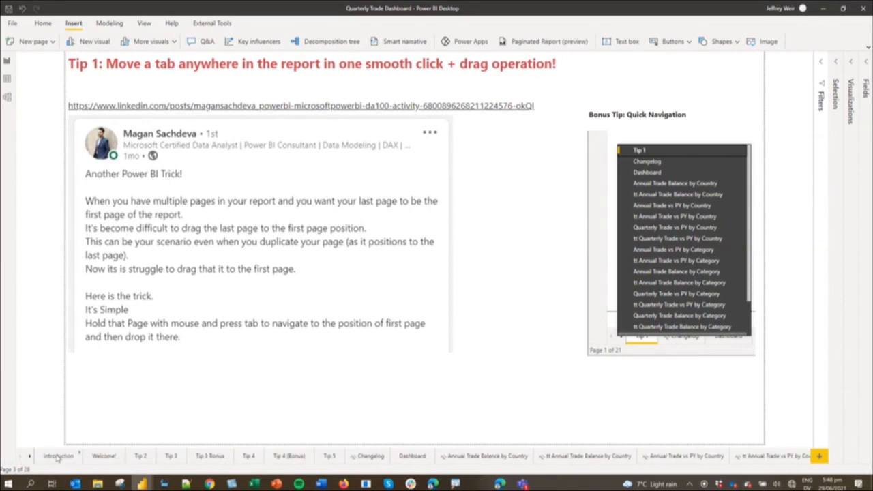
pyautogui.click(58, 458)
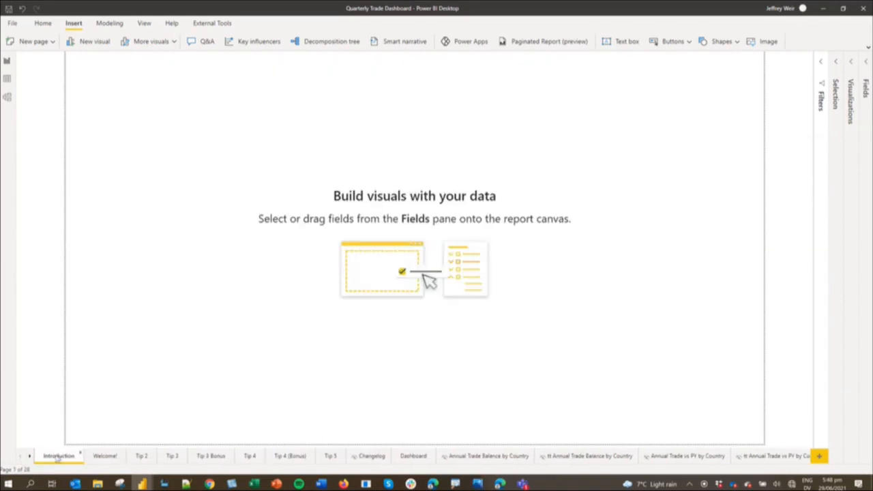
pyautogui.click(820, 457)
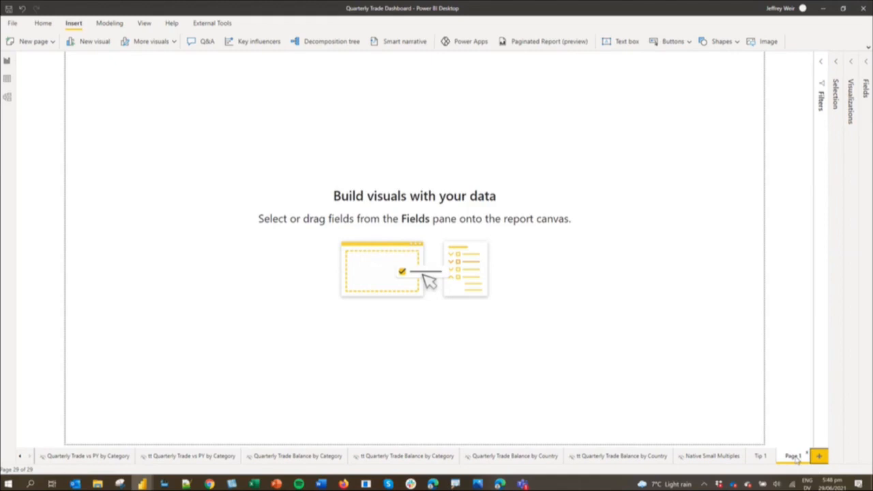
pyautogui.press('Right')
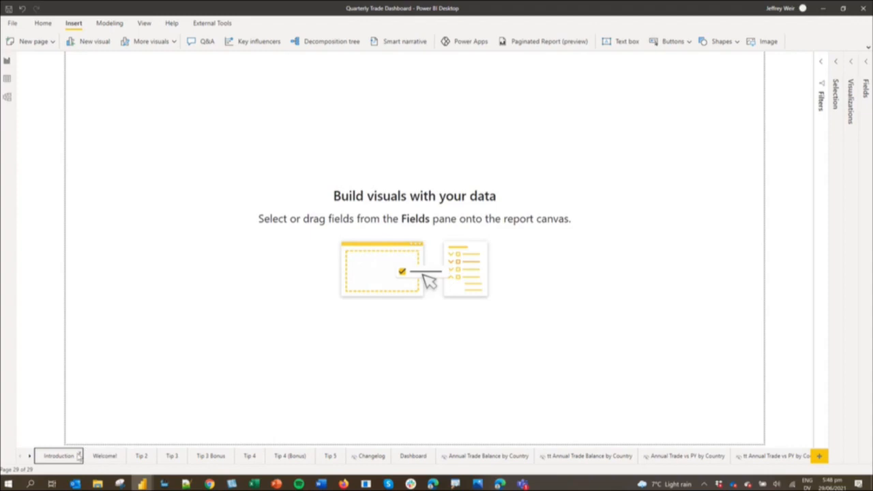
pyautogui.moveTo(79, 456); pyautogui.dragTo(78, 458)
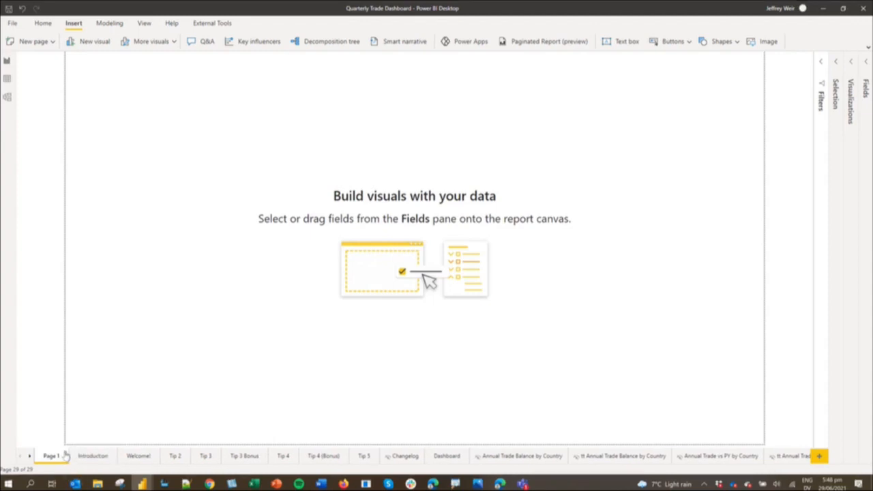
# Delete the blank page at the front of the report and confirm the deletion.
pyautogui.click(66, 455)
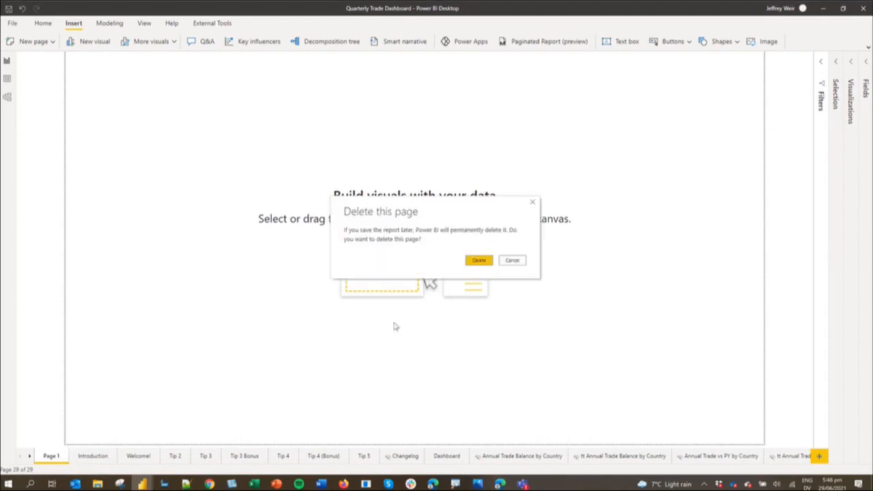
pyautogui.click(479, 261)
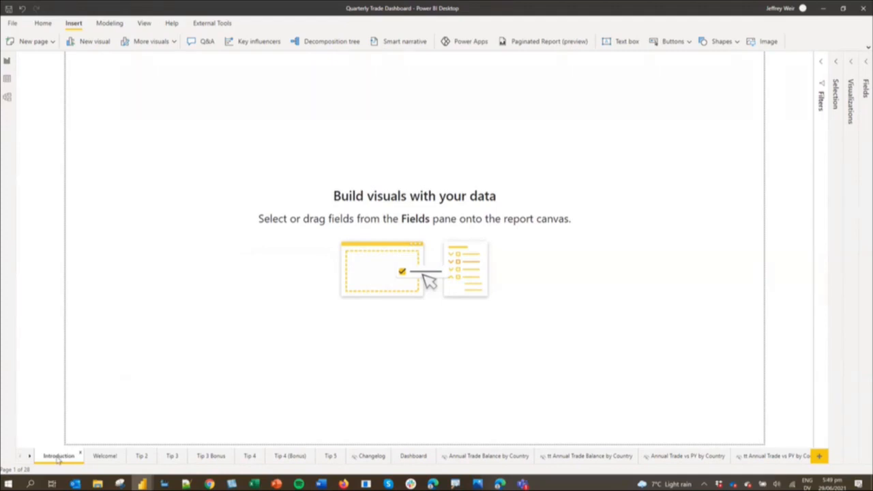
# Step the focus back and forth through the page tabs between Introduction and Tip 5 without opening another page.
pyautogui.press('Right')
pyautogui.press('Right')
pyautogui.press('Right')
pyautogui.press('Right')
pyautogui.press('Right')
pyautogui.press('Right')
pyautogui.press('Right')
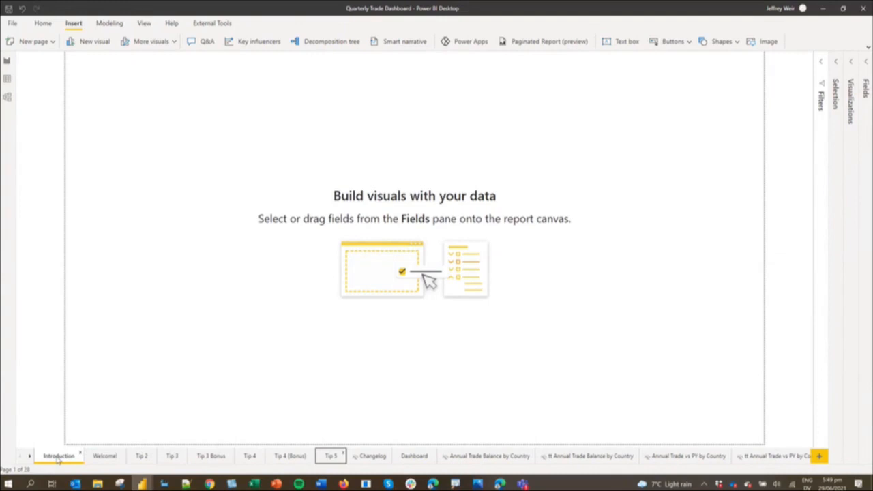
pyautogui.press('Left')
pyautogui.press('Left')
pyautogui.press('Left')
pyautogui.press('Left')
pyautogui.press('Left')
pyautogui.press('Left')
pyautogui.press('Right')
pyautogui.press('Right')
pyautogui.press('Right')
pyautogui.press('Right')
pyautogui.press('Right')
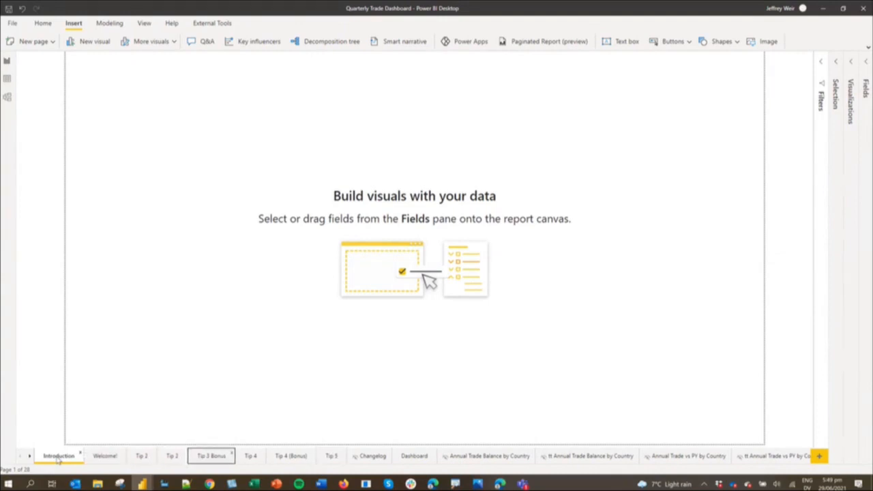
# Open the Dashboard page and shift the focus to the Annual Trade Balance by Country tab.
pyautogui.click(409, 459)
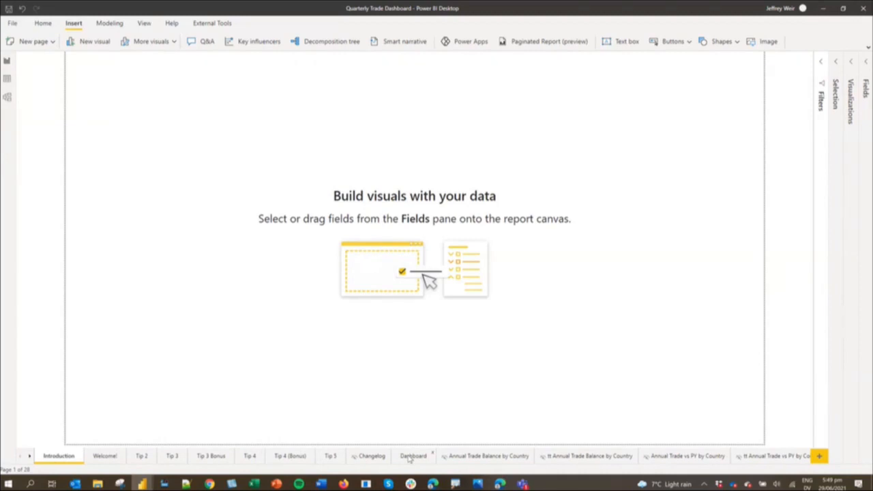
pyautogui.press('Right')
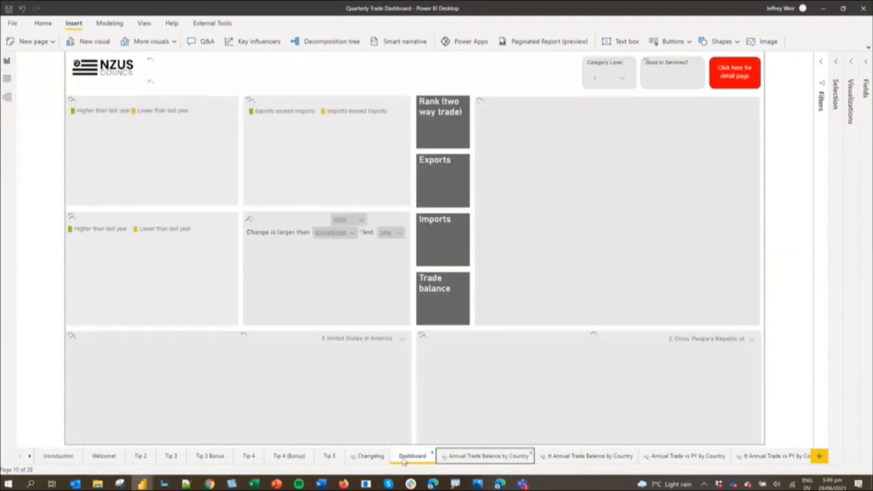
# Return to the Introduction page and step the focus through the following page tabs and back again.
pyautogui.click(59, 457)
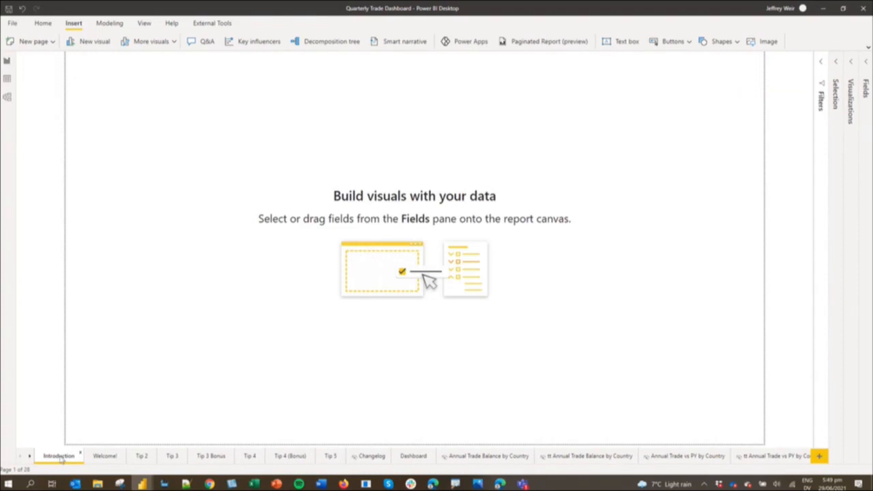
pyautogui.press('Right')
pyautogui.press('Right')
pyautogui.press('Right')
pyautogui.press('Right')
pyautogui.press('Right')
pyautogui.press('Right')
pyautogui.press('Right')
pyautogui.press('Right')
pyautogui.press('Right')
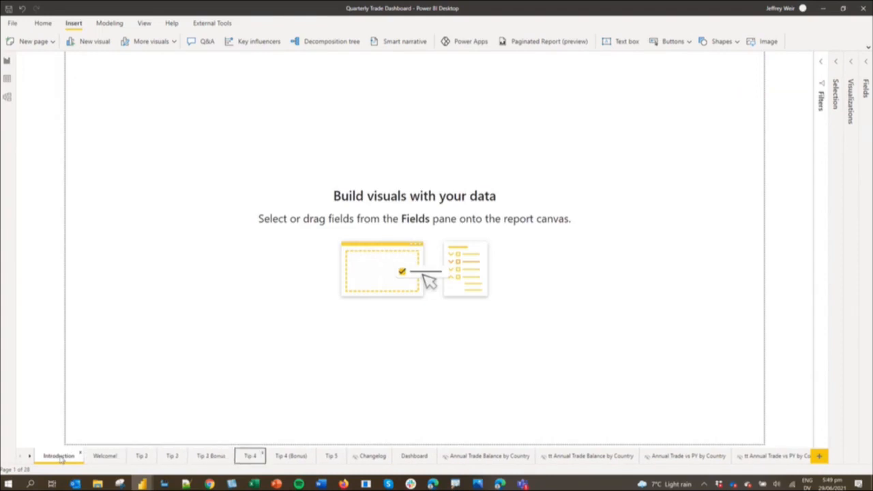
pyautogui.press('Left')
pyautogui.press('Left')
pyautogui.press('Left')
pyautogui.press('Left')
pyautogui.press('Left')
pyautogui.press('Left')
pyautogui.press('Left')
pyautogui.press('Left')
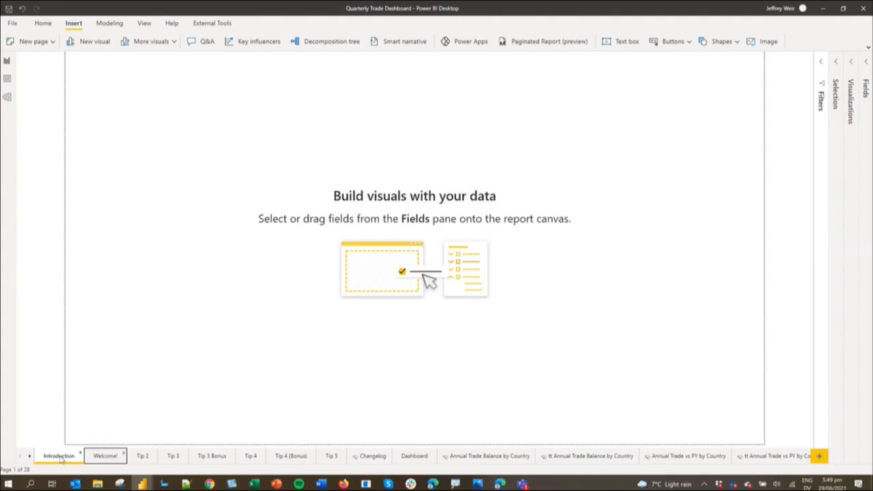
pyautogui.click(61, 458)
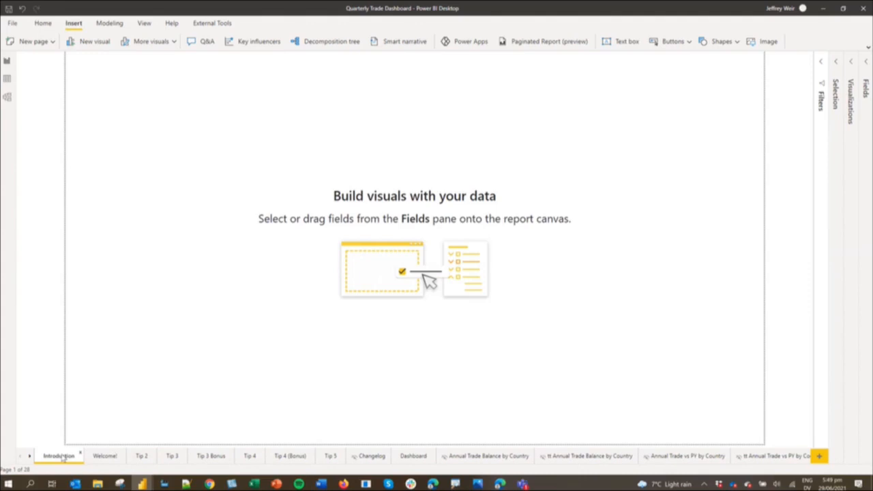
pyautogui.click(61, 458)
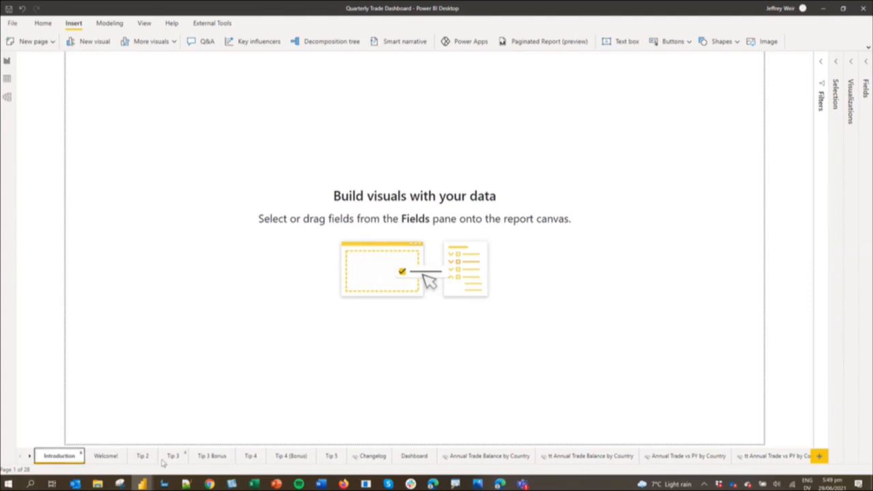
# Browse the row of page tabs toward the last pages and return to the first ones.
pyautogui.click(28, 456)
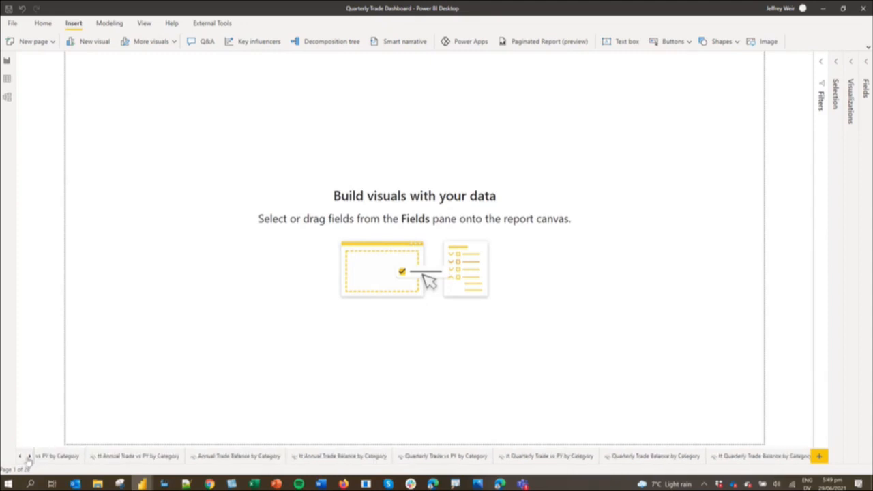
pyautogui.click(28, 456)
pyautogui.click(28, 457)
pyautogui.click(20, 456)
pyautogui.click(20, 456)
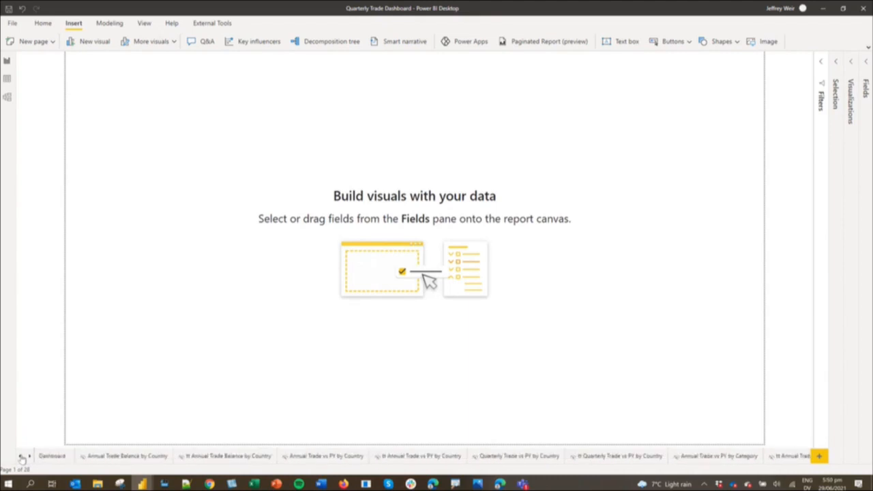
pyautogui.click(20, 456)
pyautogui.click(20, 456)
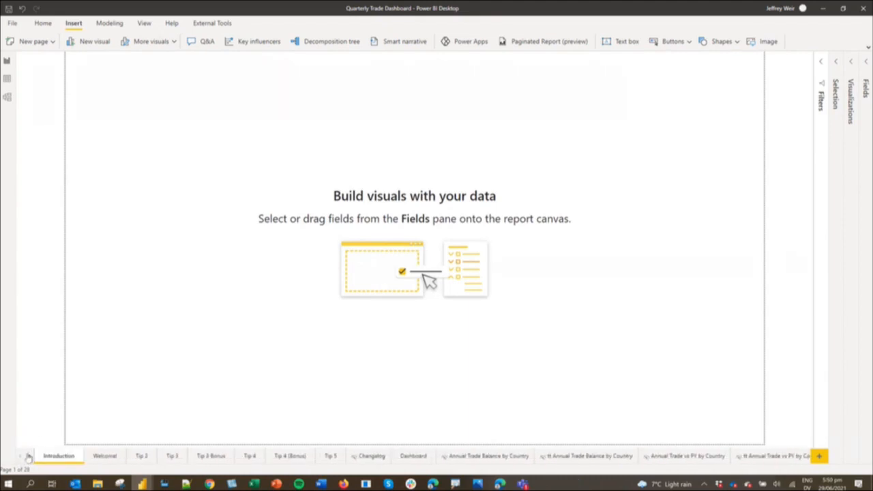
# Use the full list of report pages to go directly to the Tip 1 page.
pyautogui.rightClick(29, 458)
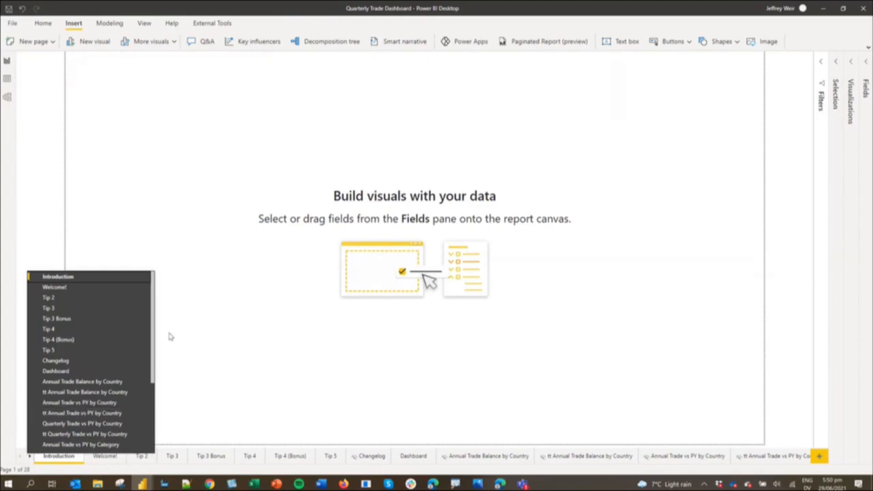
pyautogui.moveTo(154, 335); pyautogui.dragTo(140, 412)
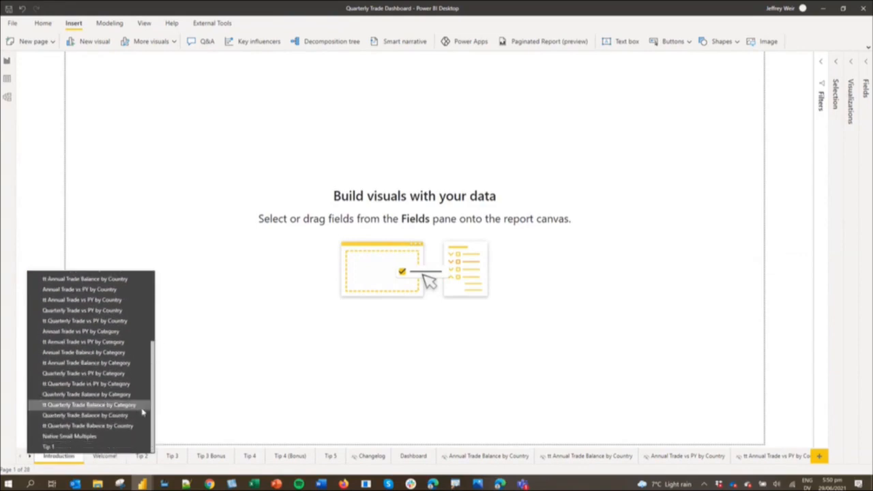
pyautogui.click(64, 447)
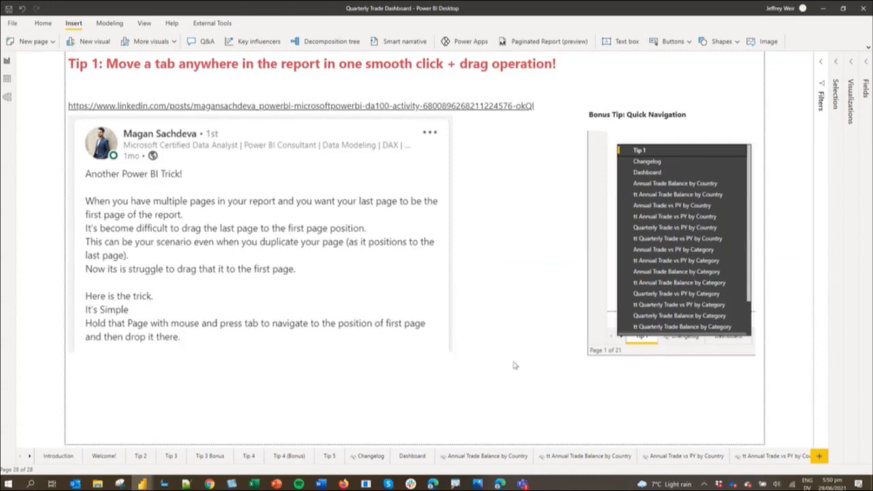
# Move the Tip 1 page from the end of the report to between Welcome! and Tip 2.
pyautogui.click(29, 457)
pyautogui.click(29, 457)
pyautogui.click(29, 457)
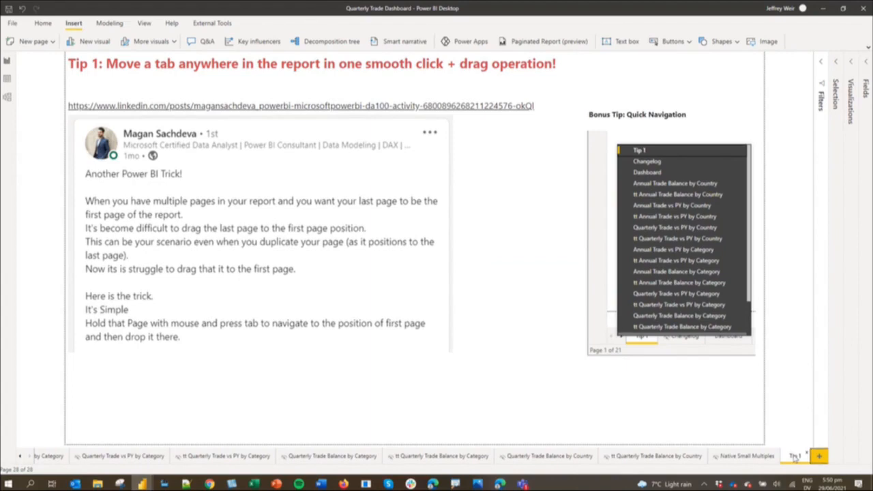
pyautogui.press('Tab')
pyautogui.moveTo(794, 459); pyautogui.dragTo(94, 454)
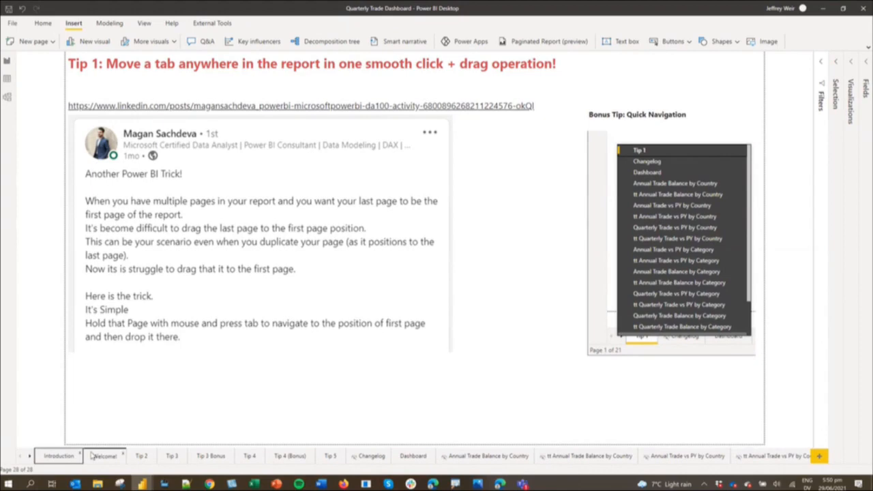
pyautogui.moveTo(94, 455); pyautogui.dragTo(128, 457)
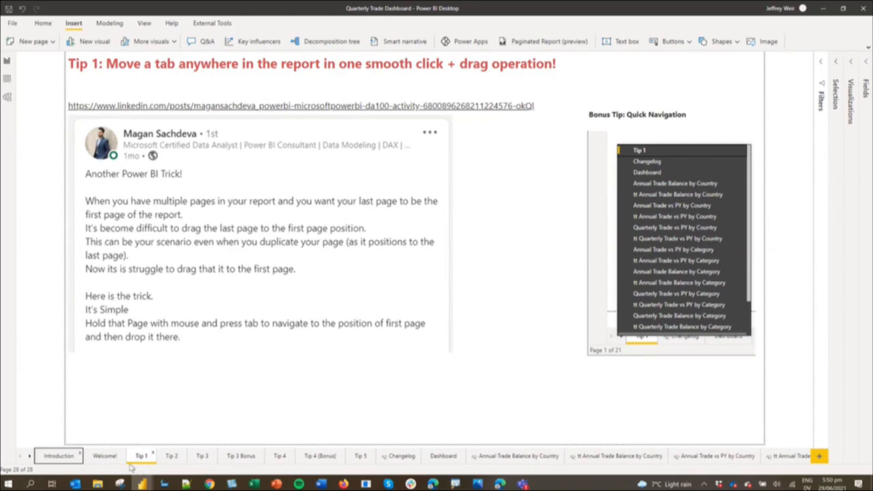
# Open the Tip 2 page and expand the Fields, Visualizations, Filters and Selection panes.
pyautogui.click(170, 457)
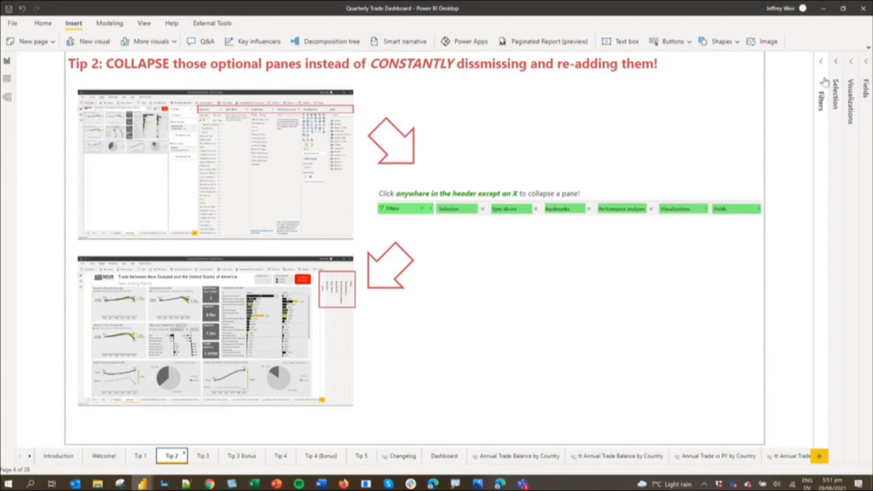
pyautogui.click(866, 65)
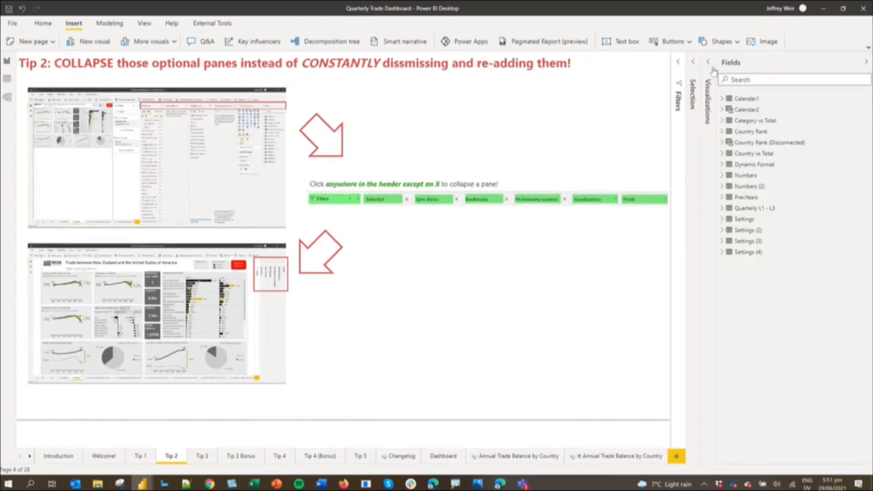
pyautogui.click(708, 65)
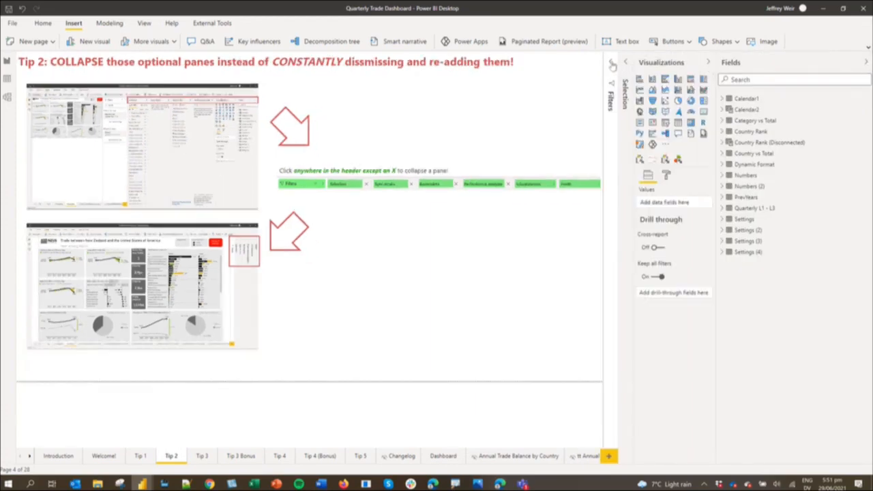
pyautogui.click(611, 63)
pyautogui.click(628, 64)
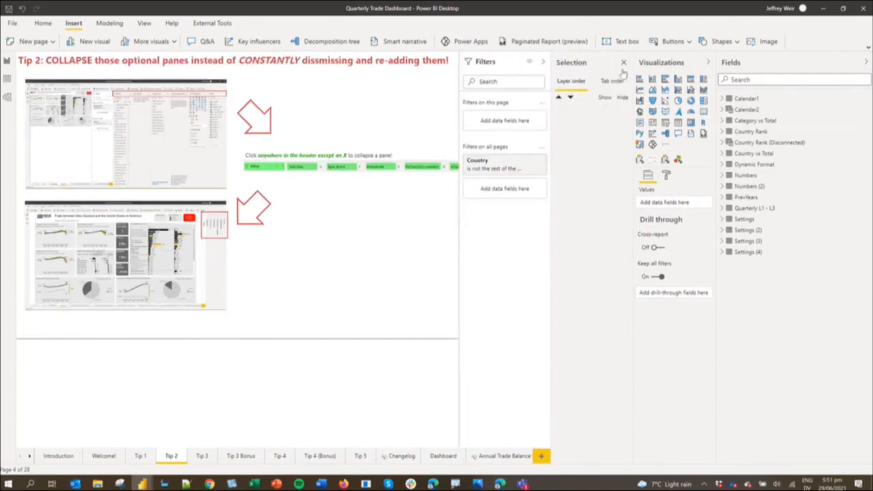
# Close the Selection pane and show it again.
pyautogui.click(625, 63)
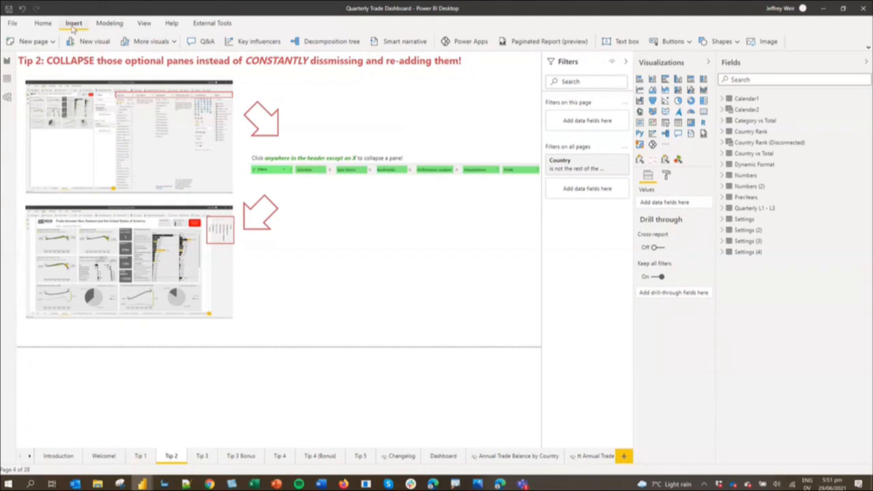
pyautogui.click(143, 24)
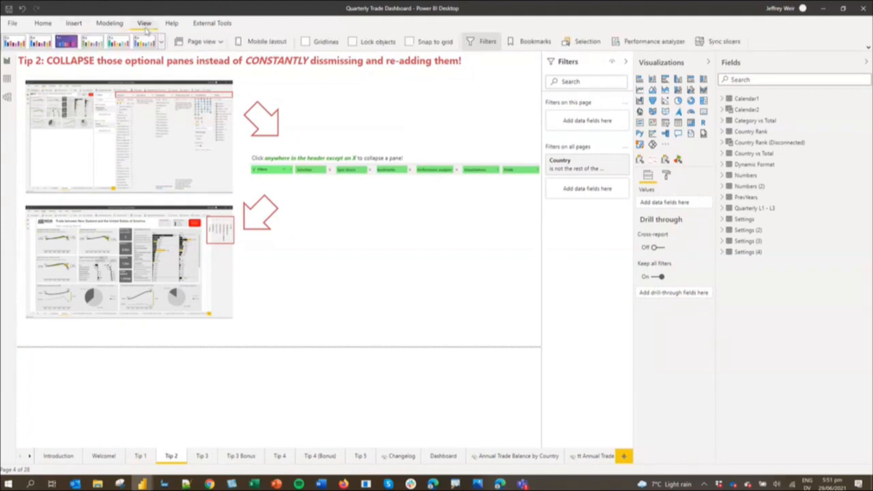
pyautogui.click(585, 42)
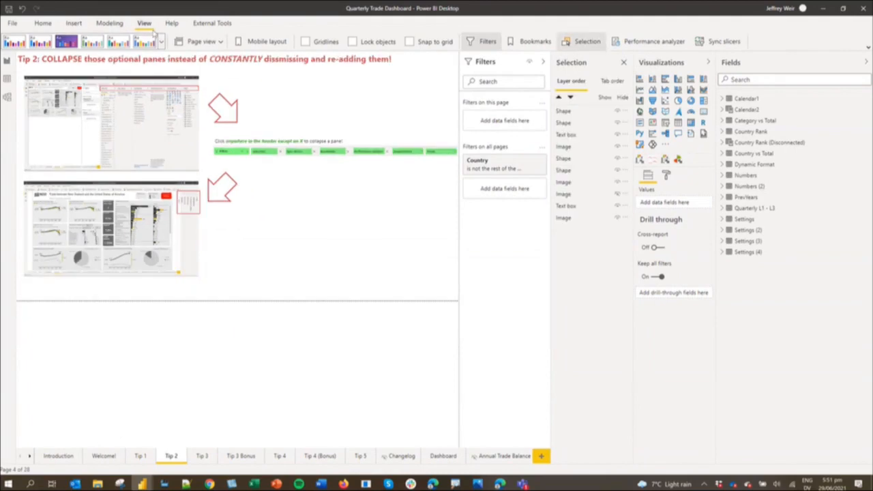
# Show the Bookmarks, Performance analyzer and Sync slicers panes, narrowing the Performance analyzer pane.
pyautogui.click(534, 42)
pyautogui.click(648, 42)
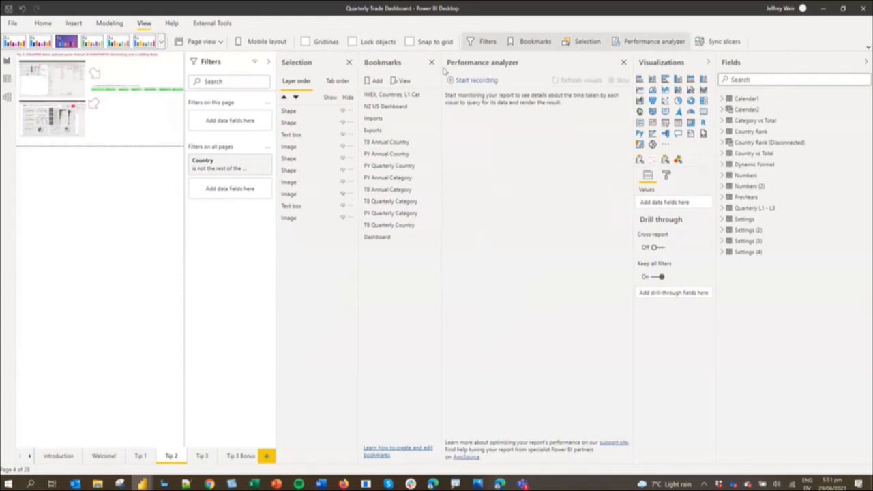
pyautogui.moveTo(442, 71); pyautogui.dragTo(606, 80)
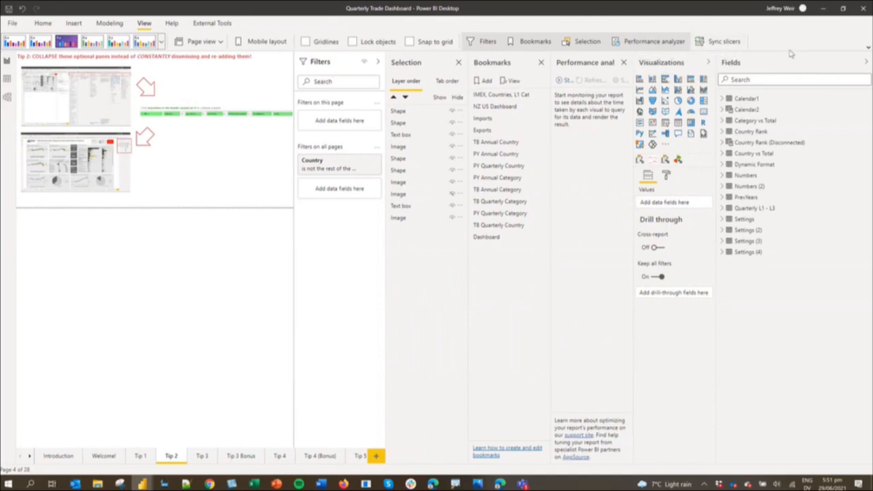
pyautogui.click(719, 42)
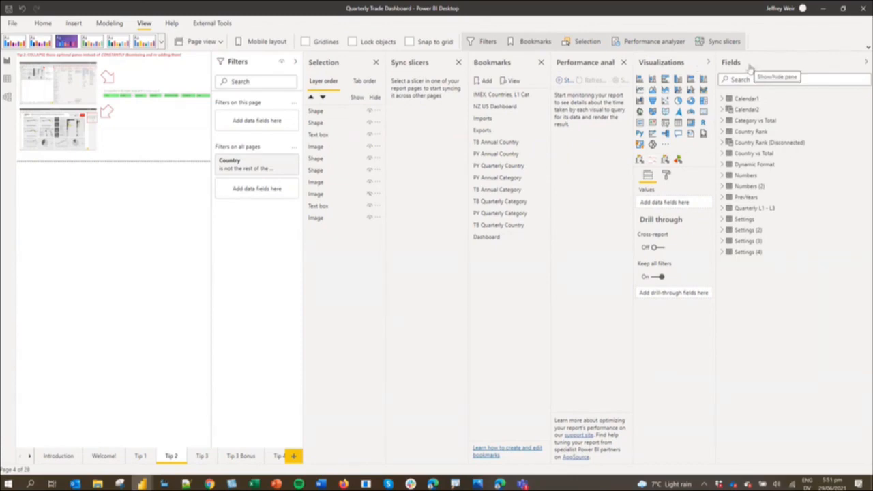
# Collapse and re-expand the Fields pane, and close the Selection, Sync slicers, Bookmarks and Performance analyzer panes.
pyautogui.click(867, 66)
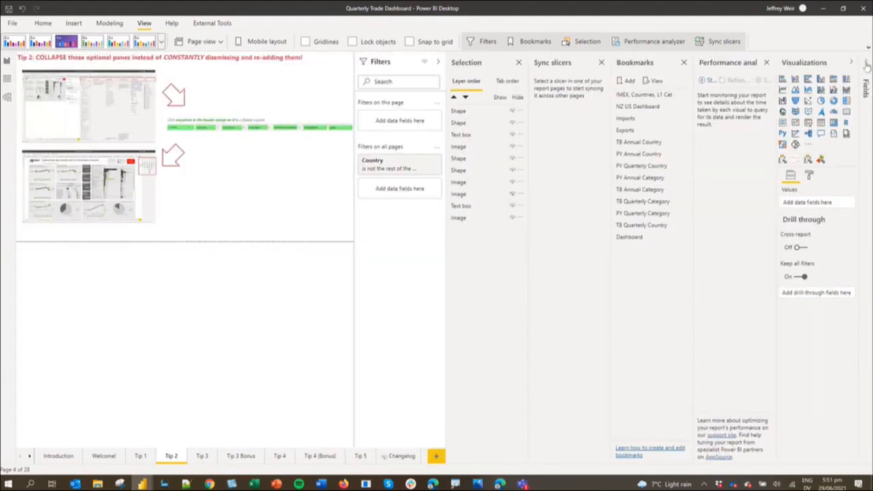
pyautogui.click(867, 65)
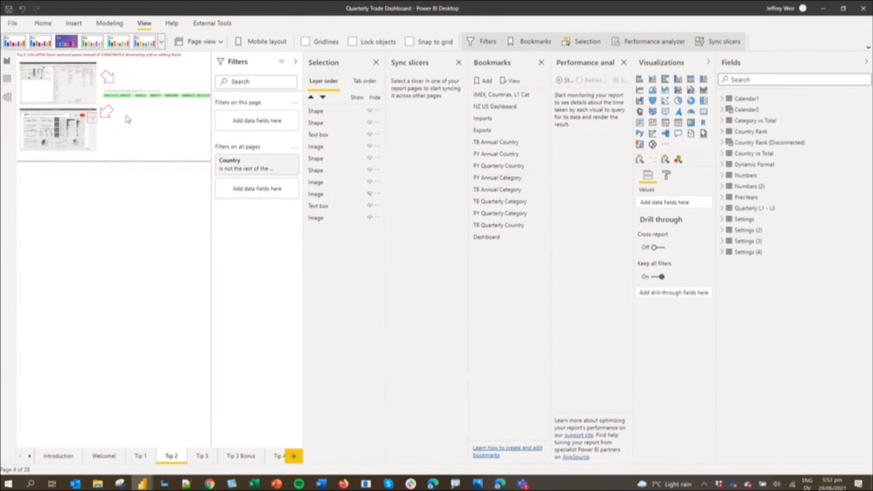
pyautogui.click(376, 62)
pyautogui.click(458, 62)
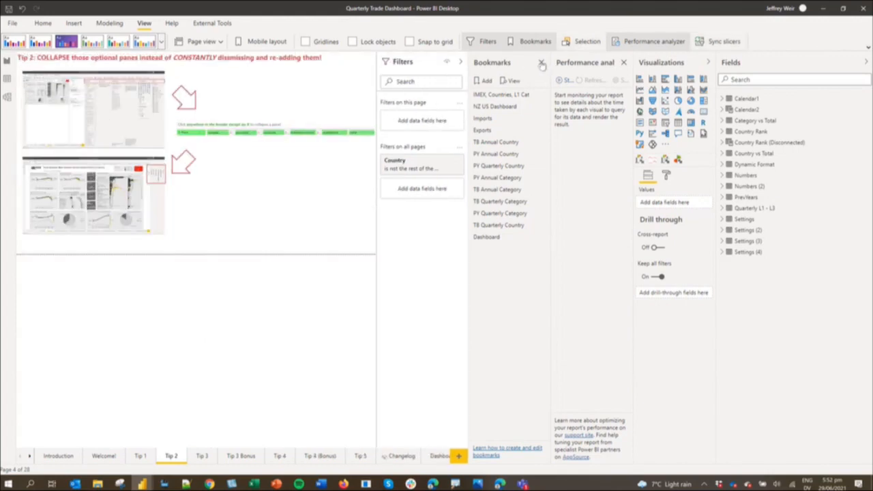
pyautogui.click(542, 62)
pyautogui.click(620, 63)
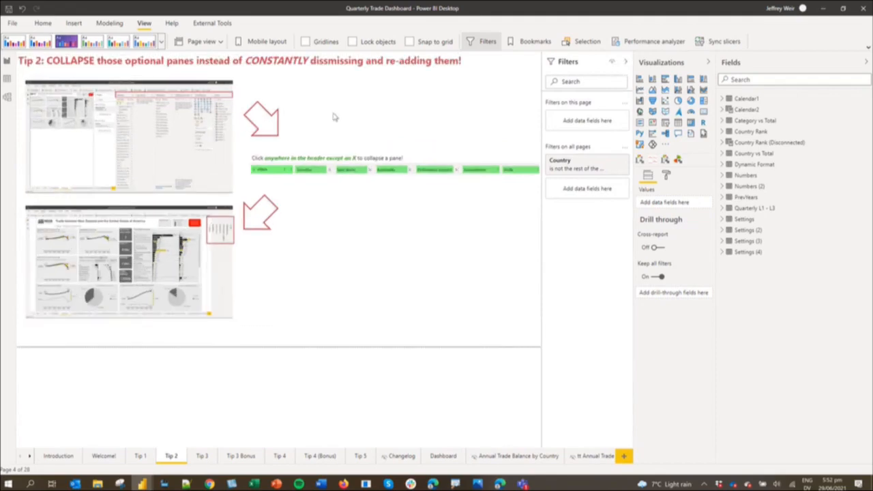
# Show the Selection pane again, collapse and re-expand it, and leave it collapsed.
pyautogui.click(585, 43)
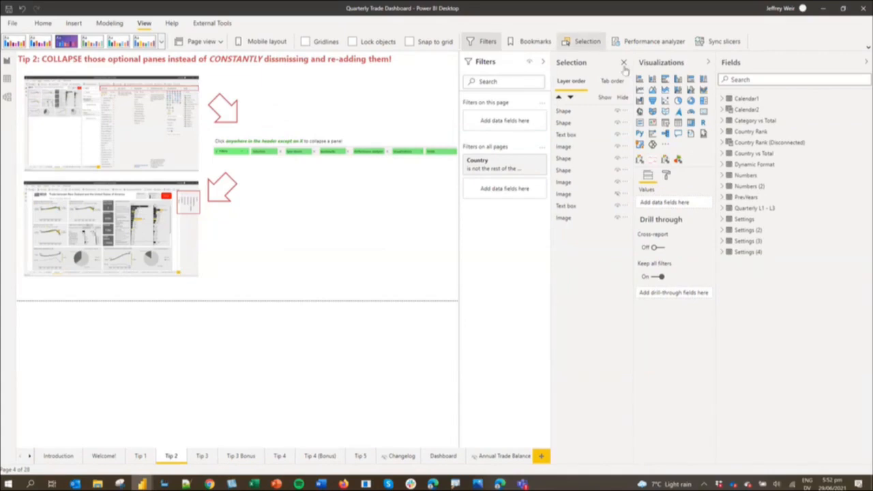
pyautogui.click(575, 65)
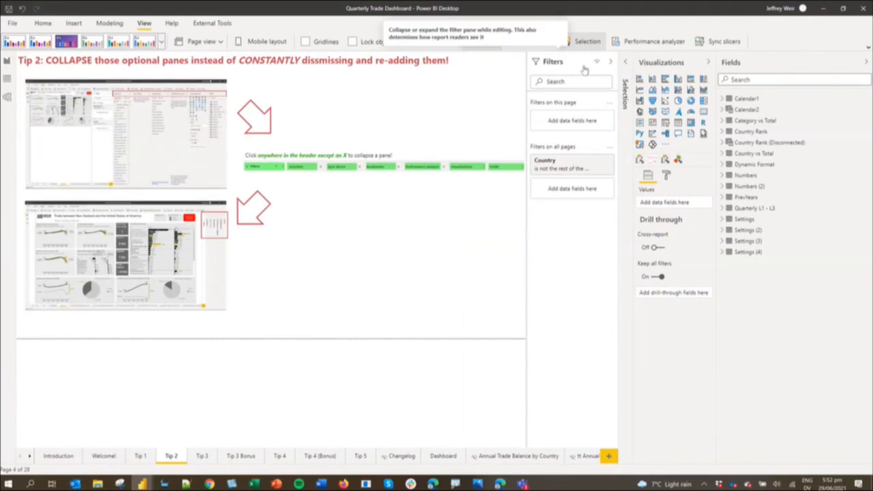
pyautogui.click(624, 75)
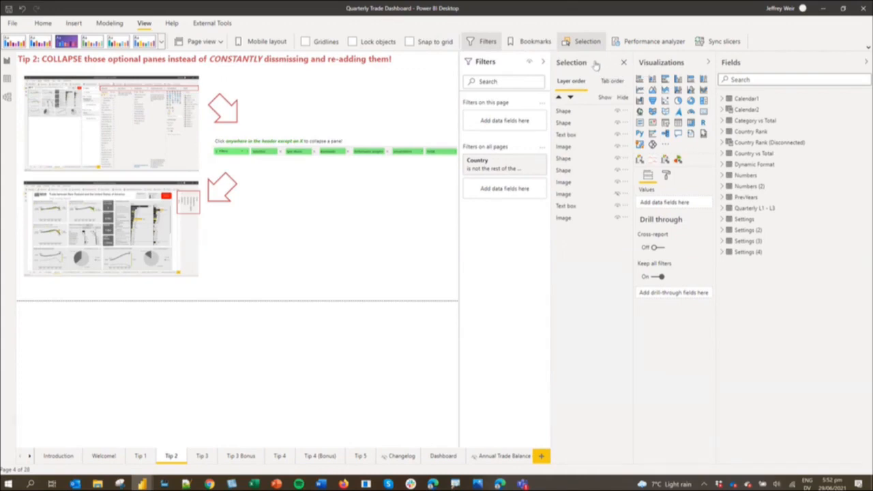
pyautogui.click(602, 65)
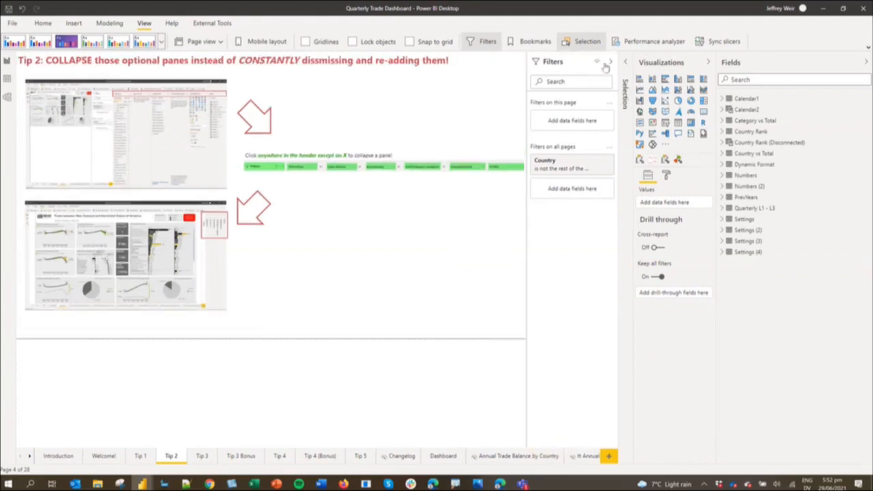
# Collapse the Visualizations and Fields panes, keeping the Filters pane expanded.
pyautogui.click(710, 64)
pyautogui.click(708, 64)
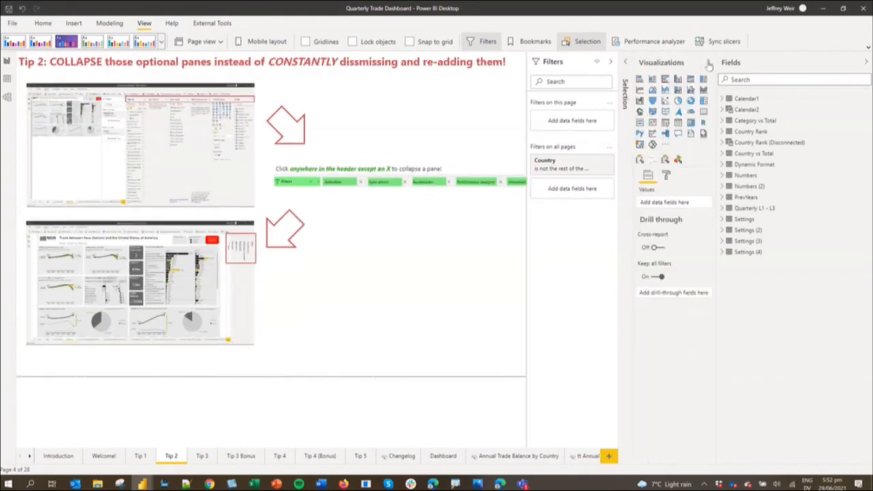
pyautogui.click(670, 66)
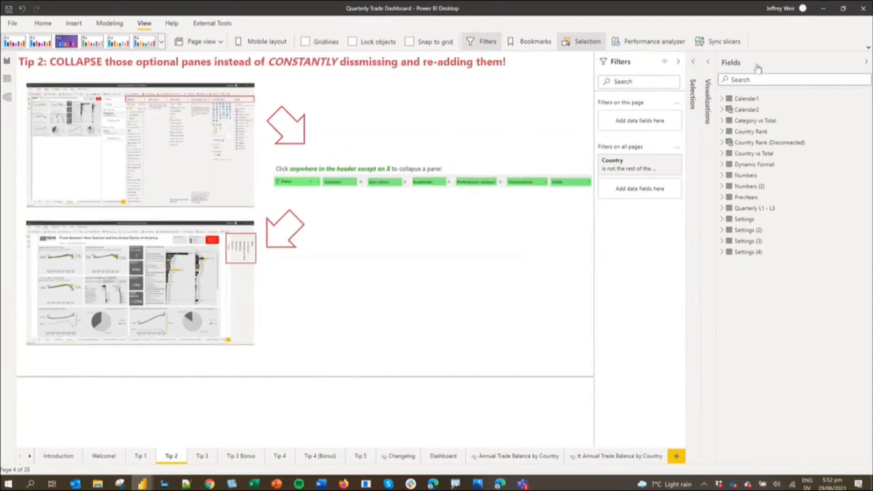
pyautogui.click(735, 62)
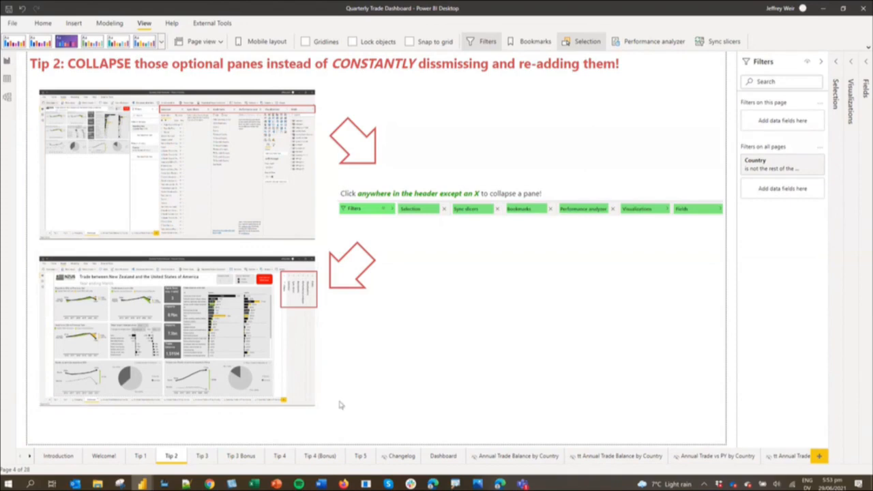
# Open the Tip 3 page and select 2018 in the Imports to USA chart to cross-filter the Exports chart.
pyautogui.click(202, 457)
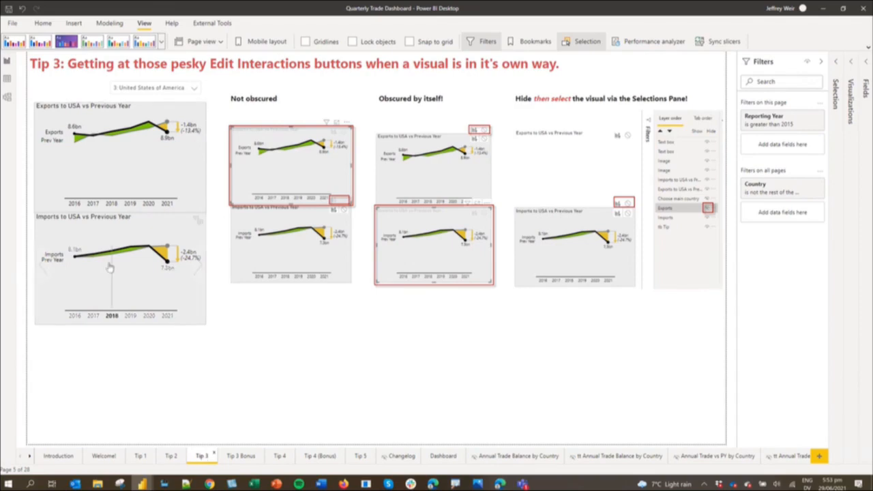
pyautogui.moveTo(109, 268)
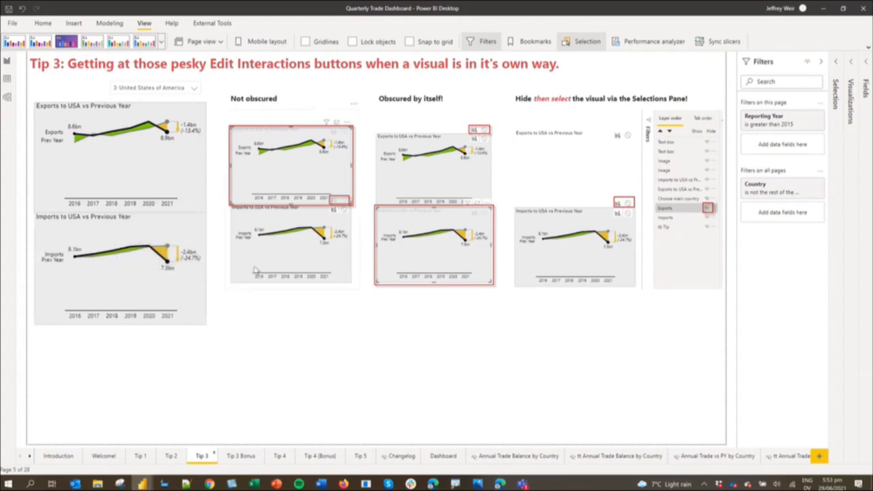
pyautogui.click(114, 274)
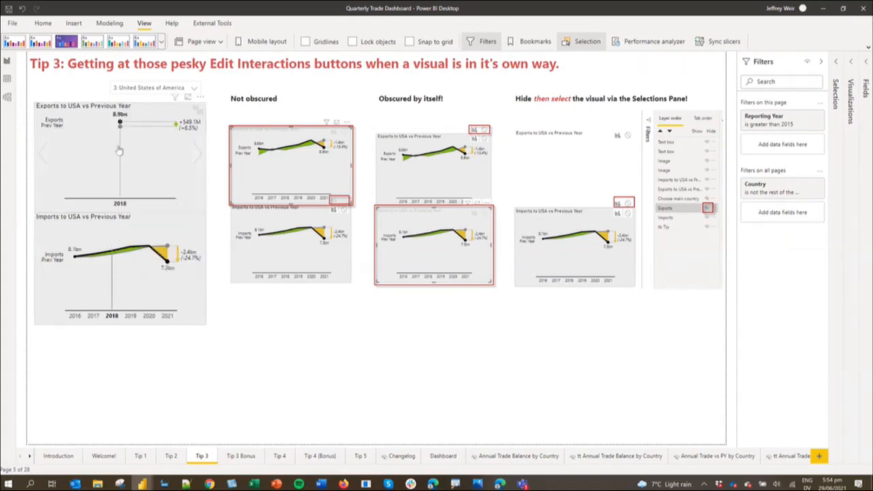
pyautogui.moveTo(119, 149)
pyautogui.moveTo(113, 264)
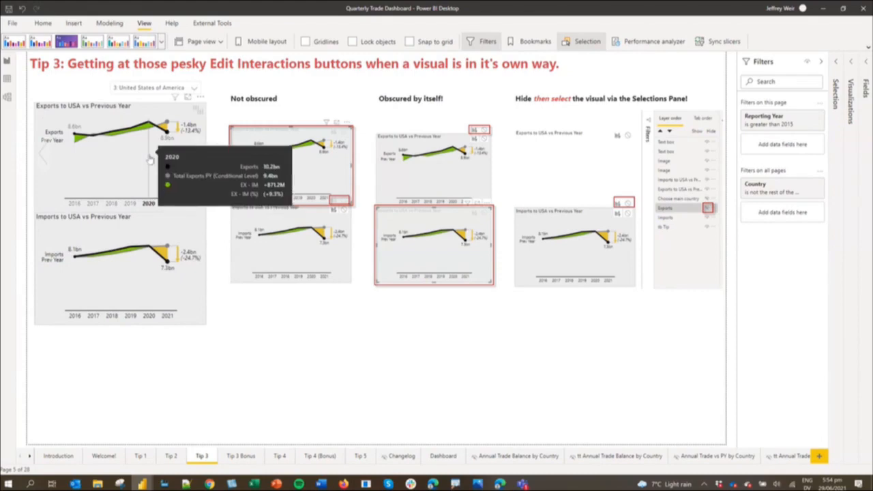
# Select 2020 in the Exports to USA chart to examine its effect on the Imports chart, and clear the selection.
pyautogui.click(146, 162)
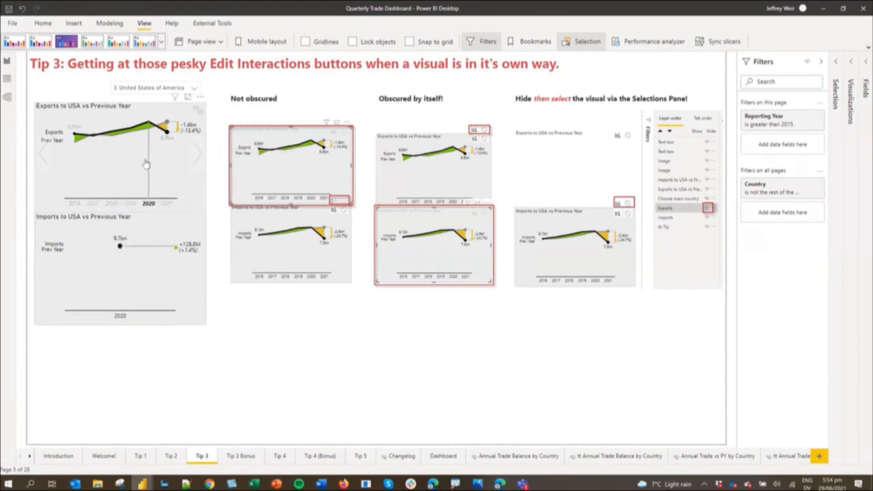
pyautogui.click(145, 164)
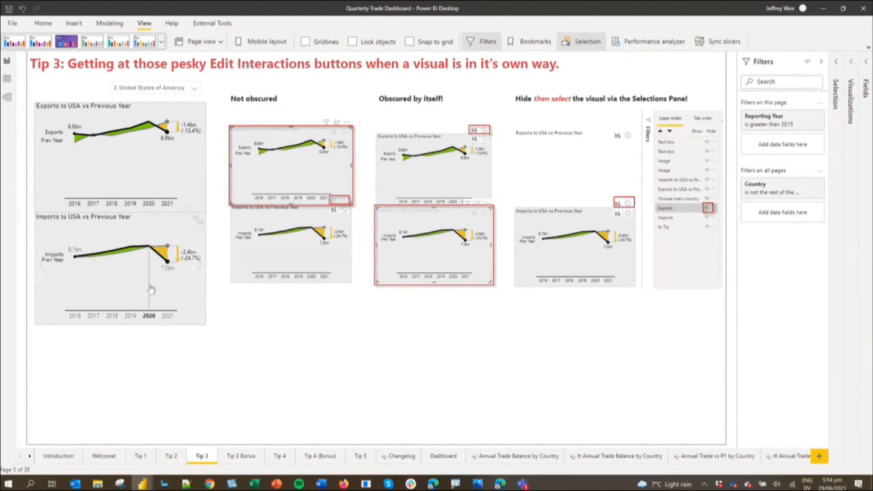
pyautogui.moveTo(148, 289)
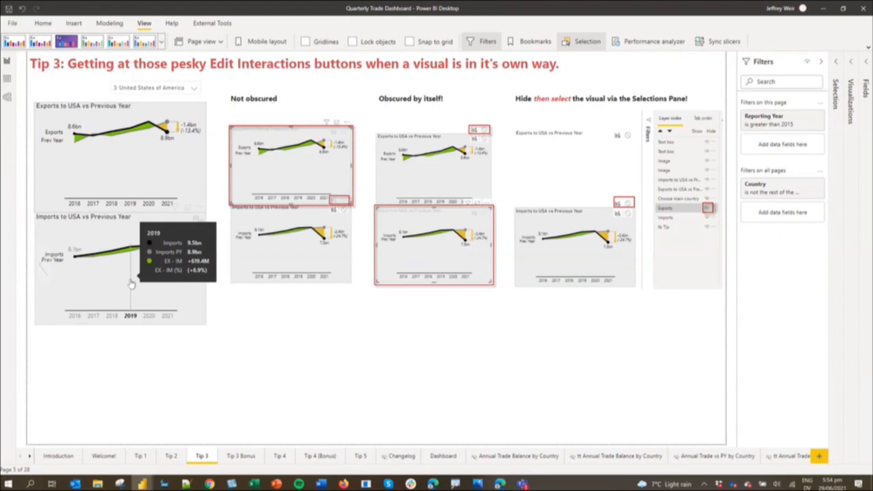
pyautogui.click(126, 162)
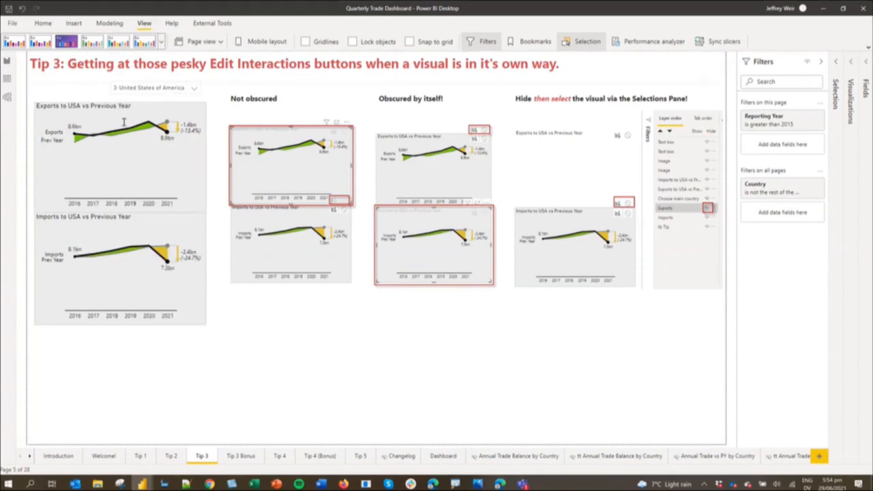
# Select the Exports to USA chart and turn on Edit interactions for the page.
pyautogui.click(38, 203)
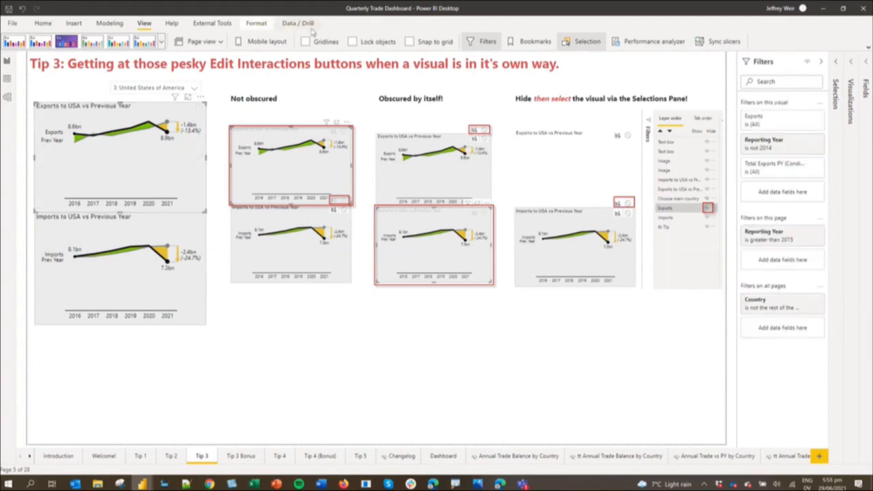
pyautogui.click(259, 24)
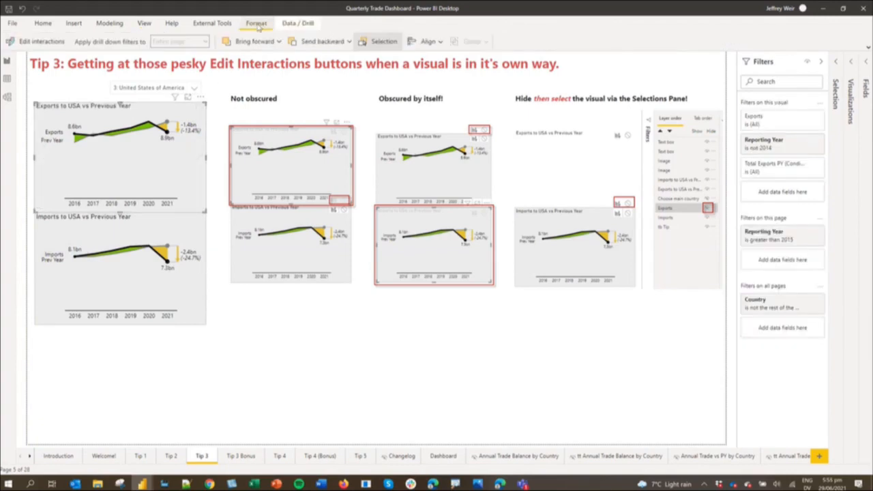
pyautogui.click(41, 43)
pyautogui.click(40, 43)
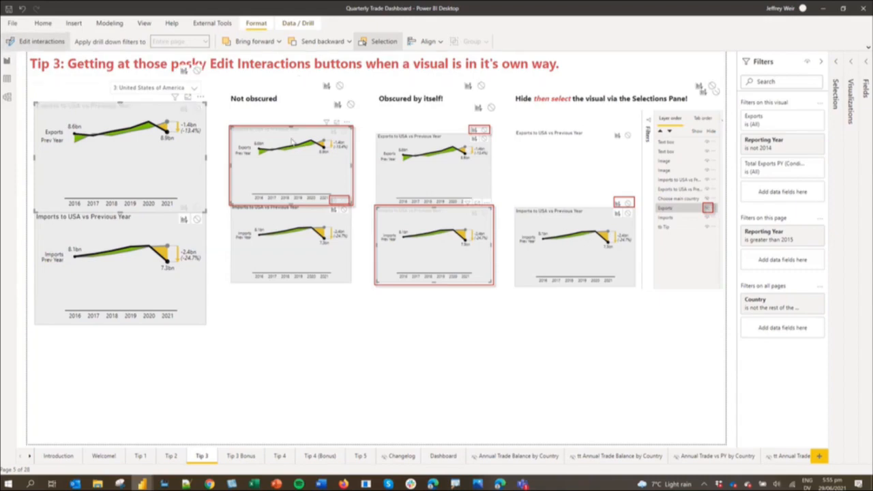
# Select 2019 in the Imports to USA chart and set its interaction with the Exports chart to None.
pyautogui.click(43, 328)
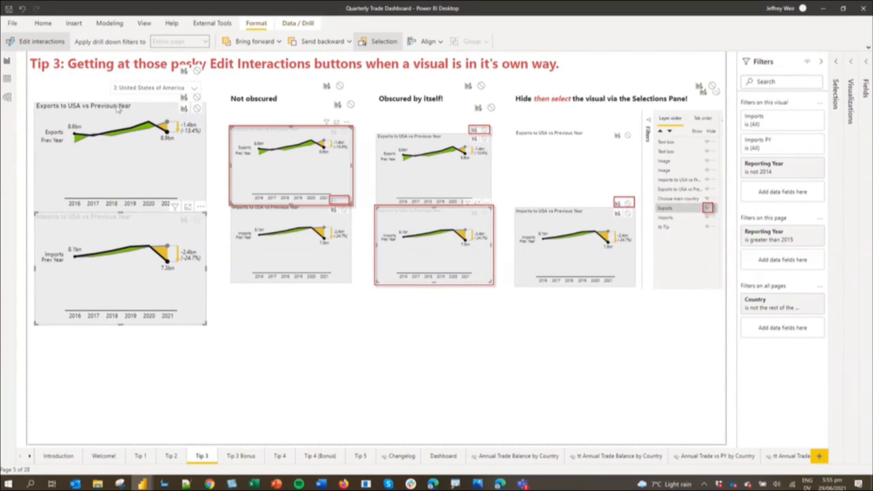
pyautogui.click(134, 271)
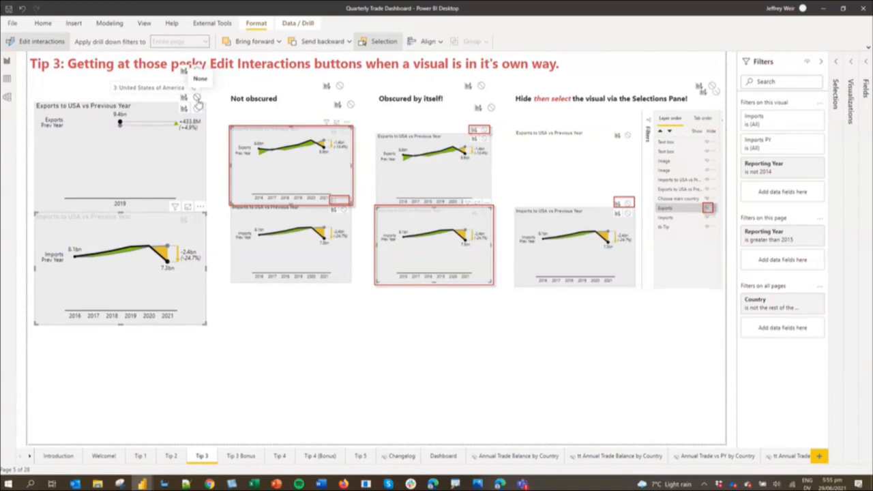
pyautogui.click(197, 99)
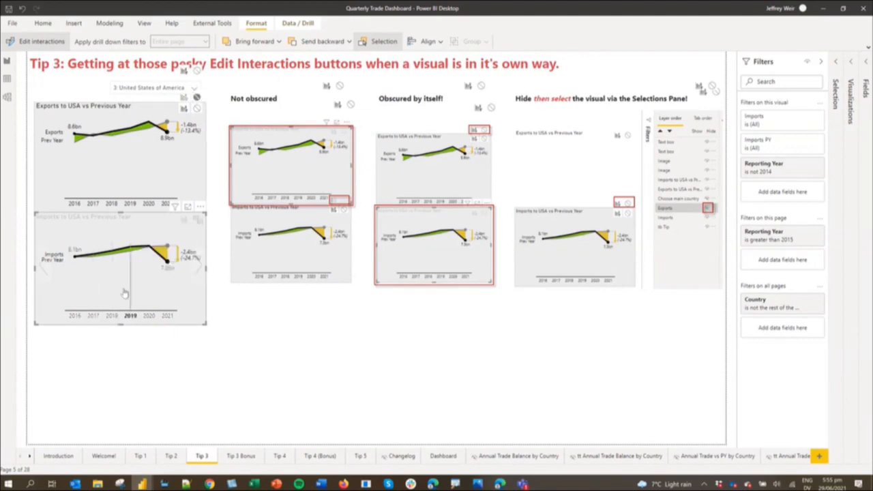
# Select 2019 in the Exports to USA chart and set its interaction with the Imports title to None.
pyautogui.click(37, 168)
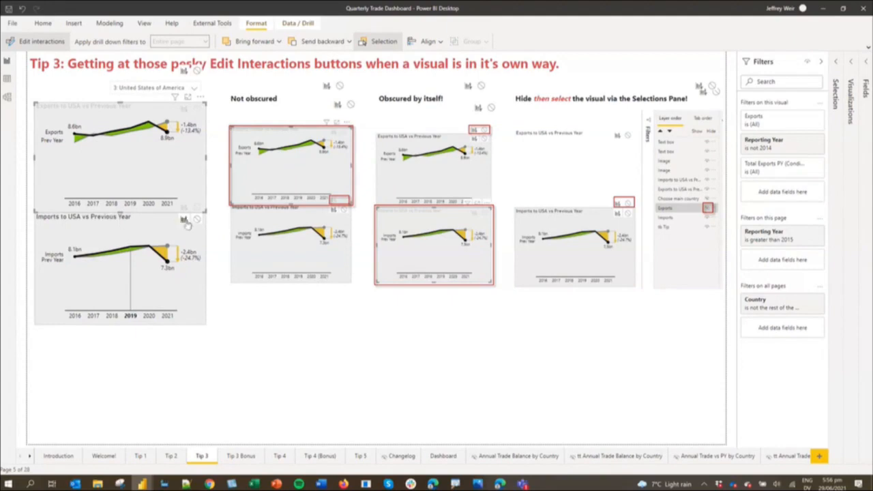
pyautogui.click(135, 170)
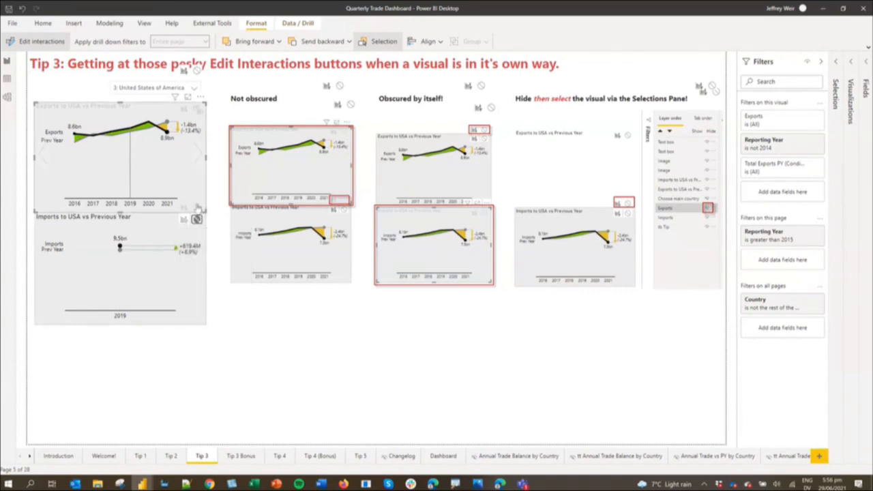
pyautogui.click(196, 217)
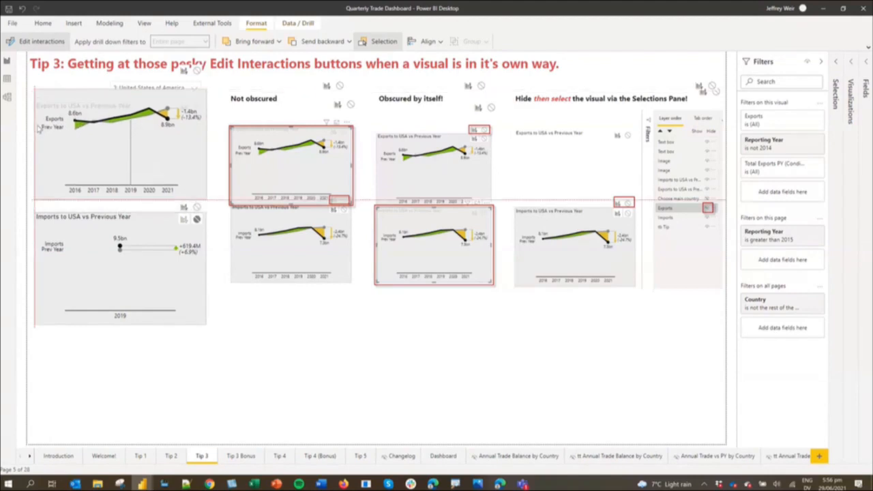
# Move the Exports chart aside, set its interaction with the Imports chart to None, and move it back.
pyautogui.moveTo(38, 131); pyautogui.dragTo(67, 120)
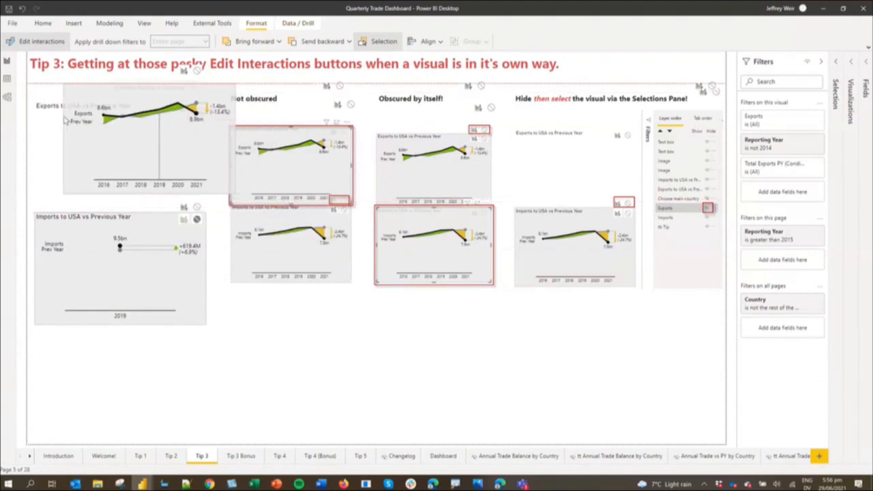
pyautogui.click(198, 208)
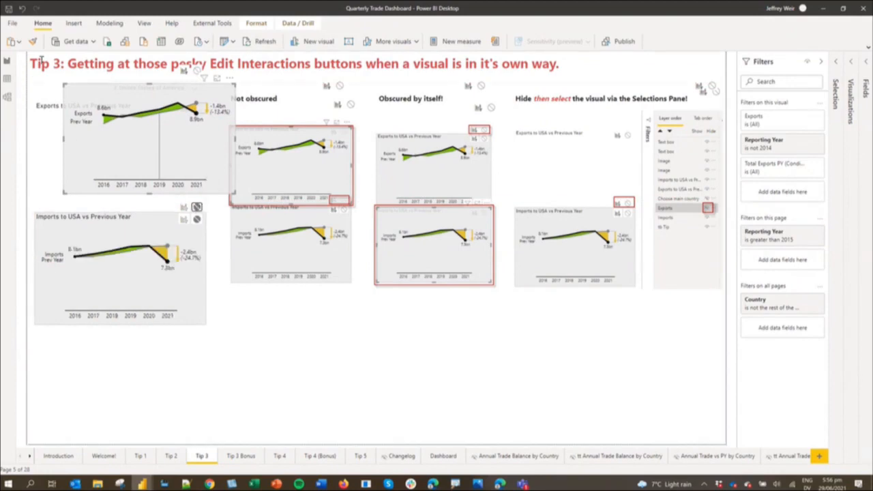
pyautogui.moveTo(64, 119); pyautogui.dragTo(39, 136)
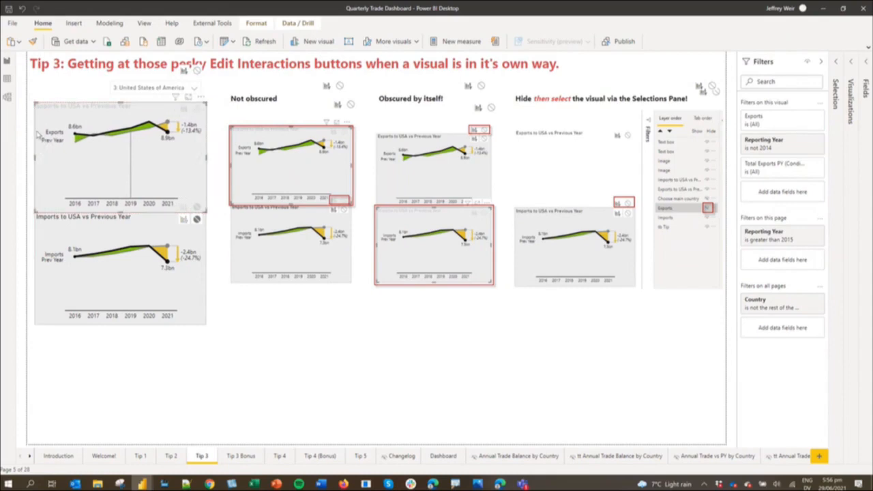
# Undo the last interaction change and chart move, and select 2018 in the Exports chart to check its effect on Imports.
pyautogui.click(23, 11)
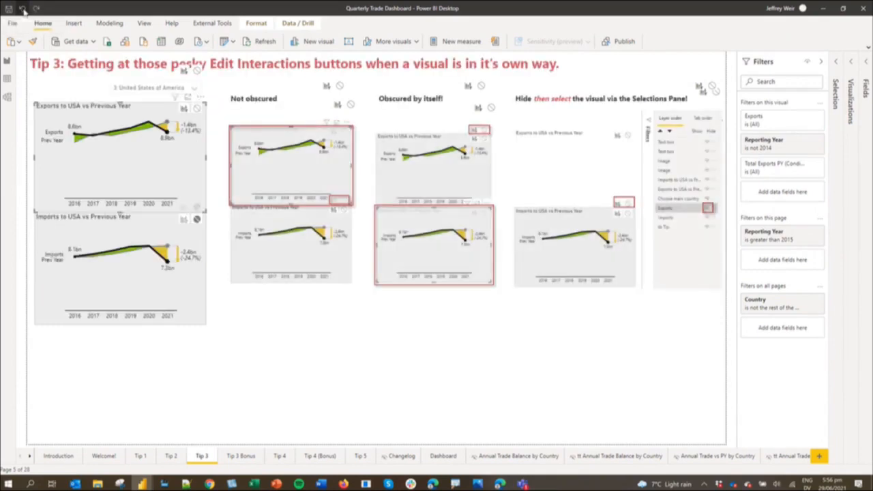
pyautogui.click(23, 10)
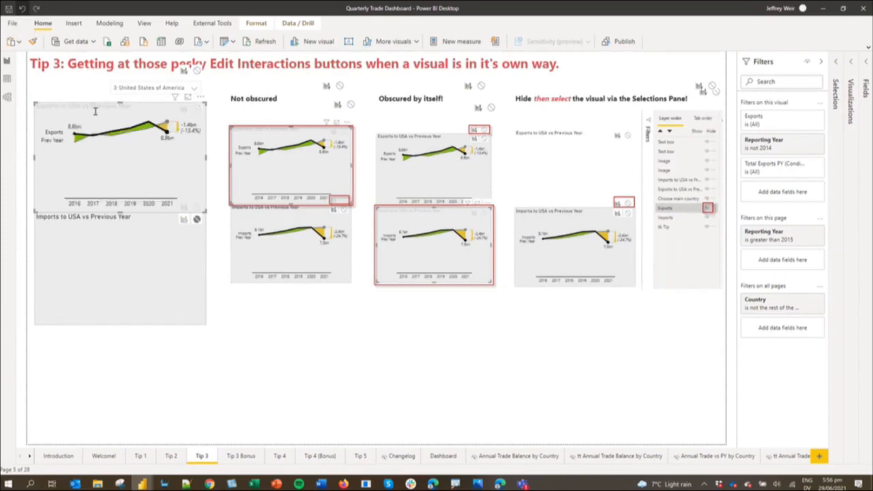
pyautogui.click(120, 163)
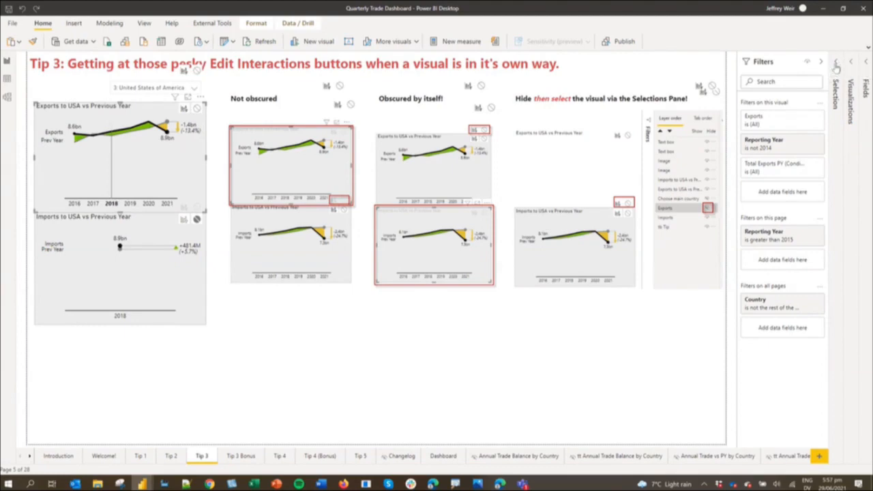
# Show the Selection pane and hide the Exports visual through it.
pyautogui.click(835, 63)
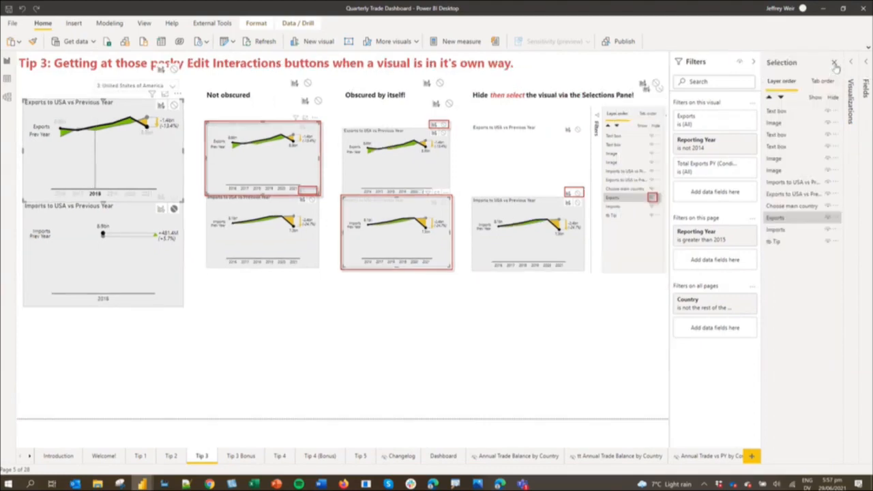
pyautogui.click(833, 63)
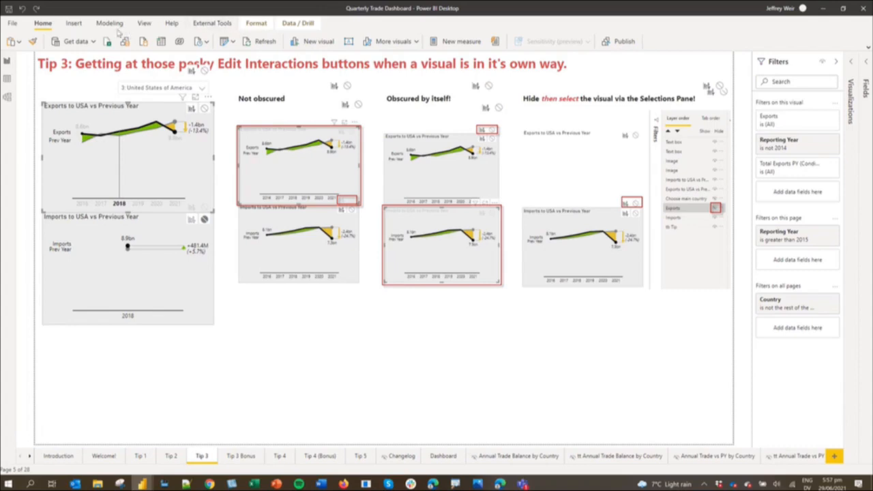
pyautogui.click(144, 25)
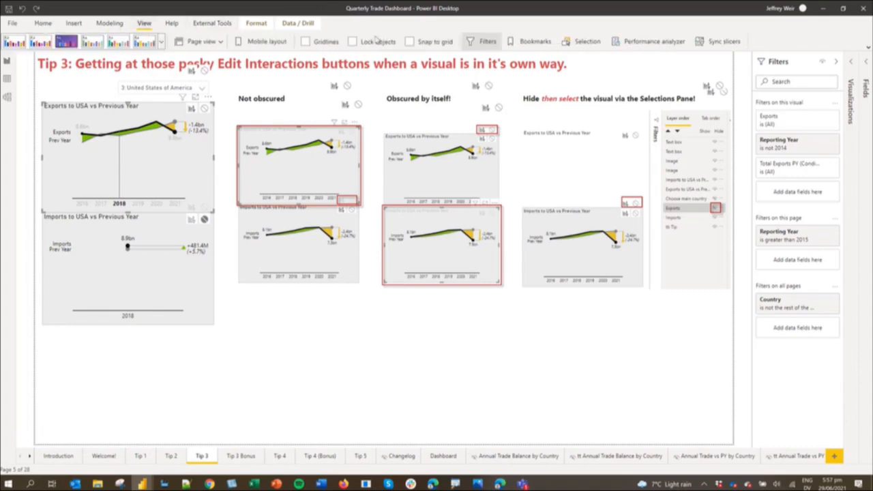
pyautogui.click(586, 42)
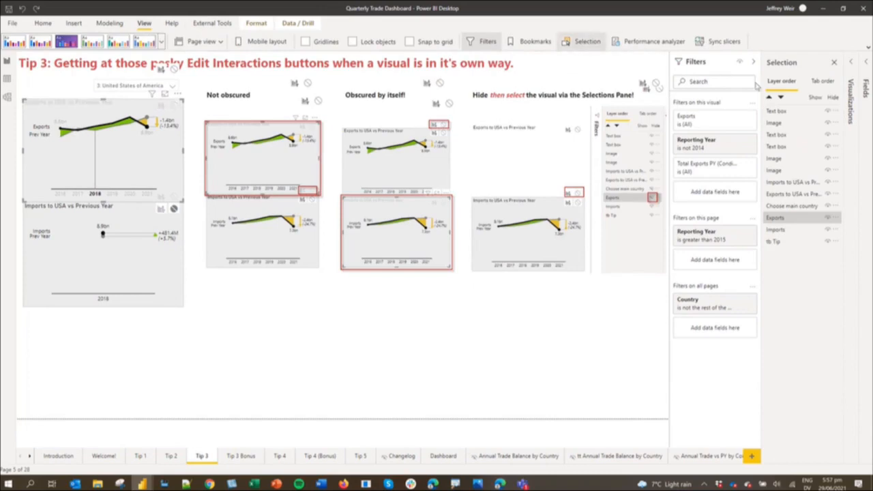
pyautogui.click(776, 94)
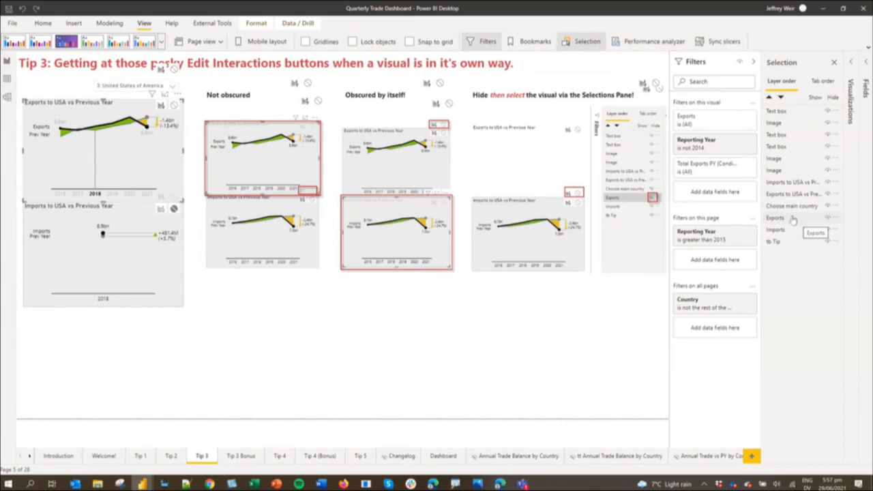
pyautogui.click(793, 219)
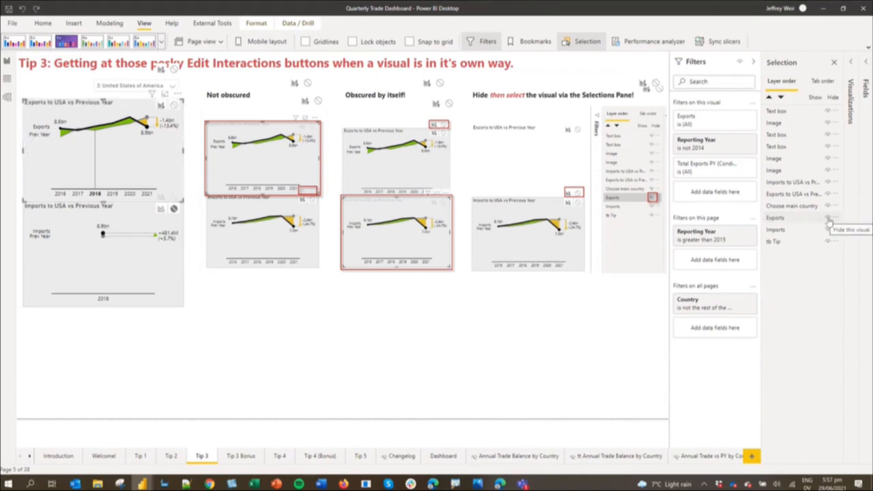
pyautogui.click(827, 218)
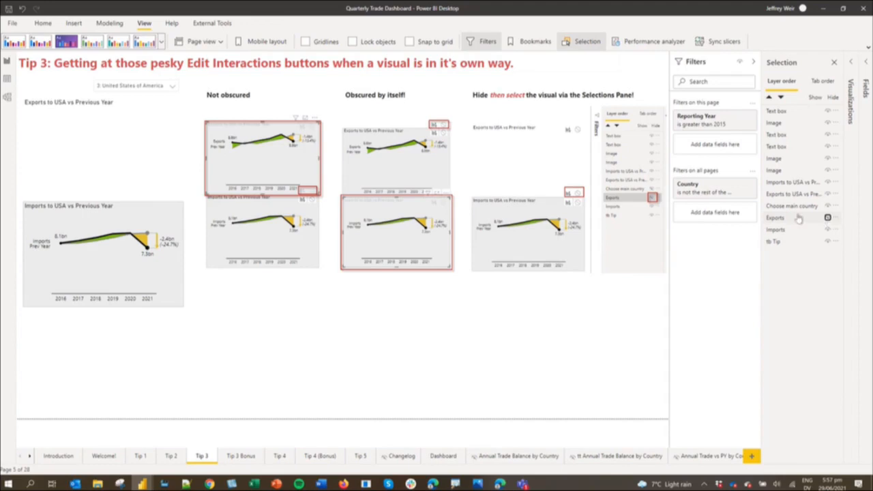
pyautogui.click(123, 159)
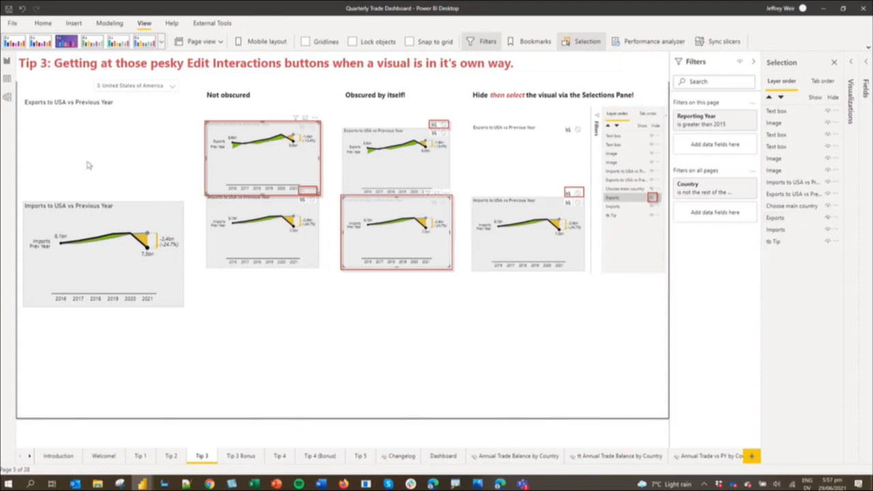
pyautogui.doubleClick(127, 157)
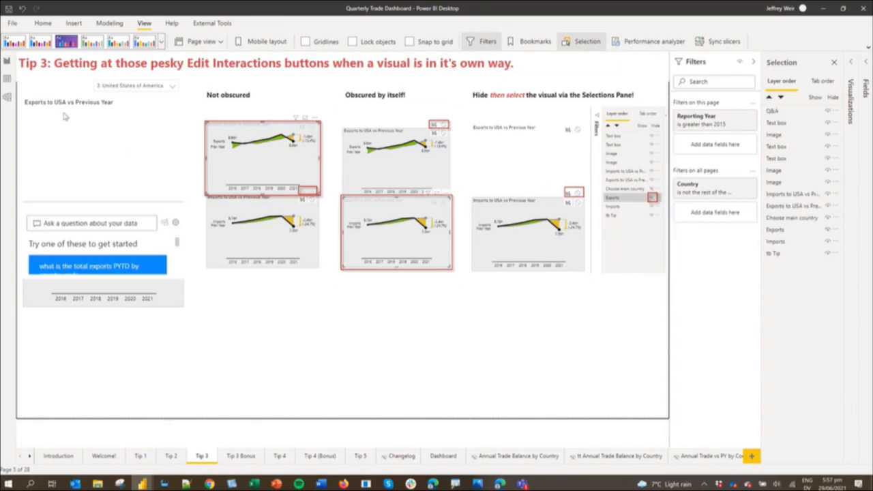
pyautogui.click(49, 207)
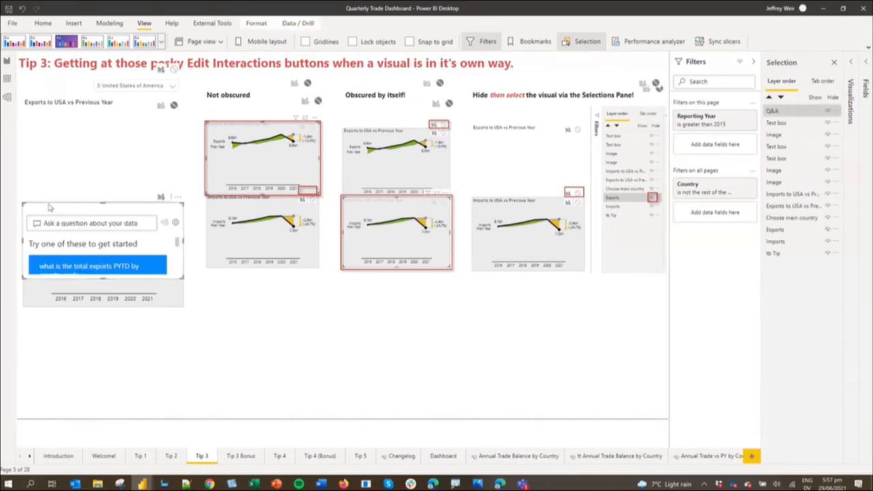
pyautogui.press('Delete')
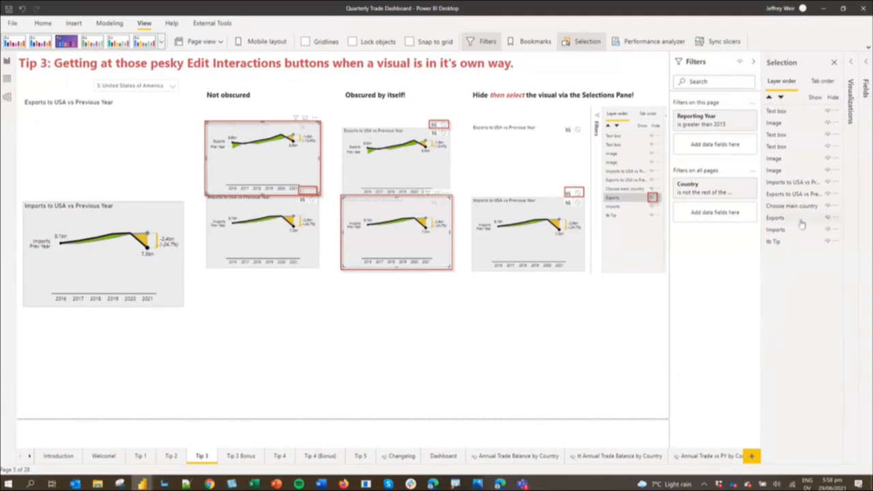
# Set the hidden Exports visual's interaction with the Imports chart to None and make the Exports visual visible again.
pyautogui.click(777, 218)
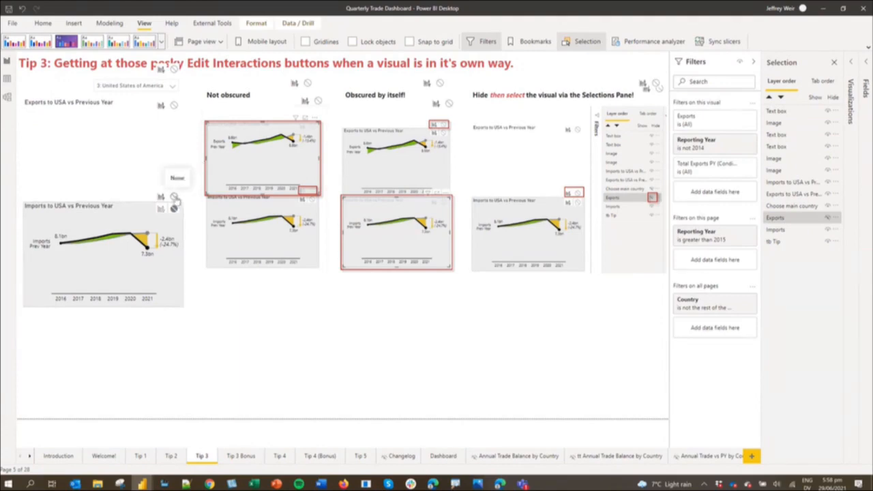
pyautogui.click(174, 197)
pyautogui.click(778, 221)
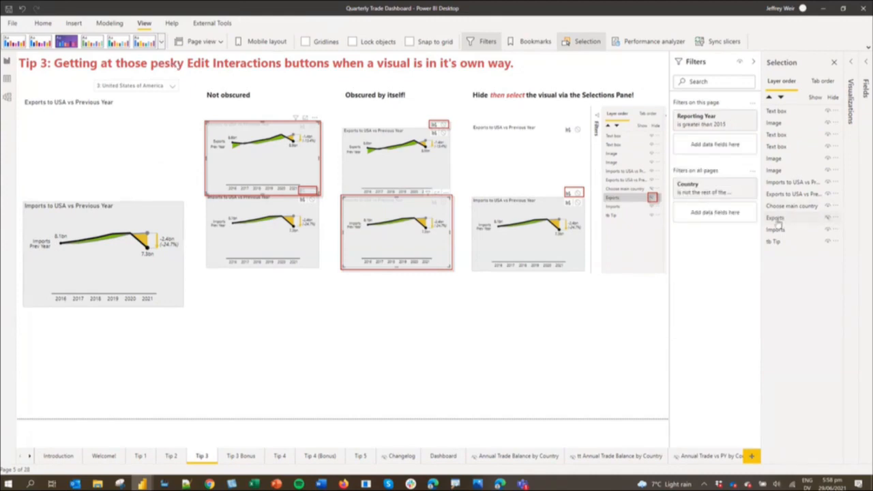
pyautogui.click(827, 218)
pyautogui.click(827, 217)
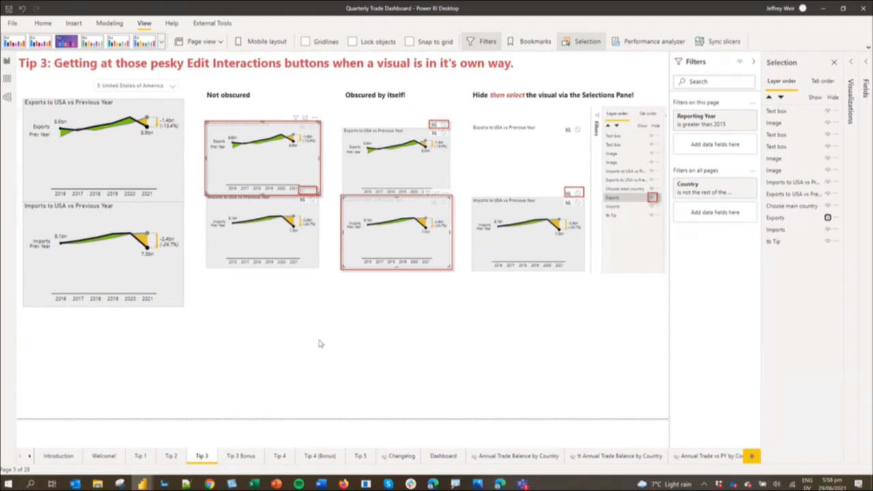
# Open the Tip 3 Bonus page and switch to the Sample dataset report in the other Power BI Desktop window.
pyautogui.click(240, 455)
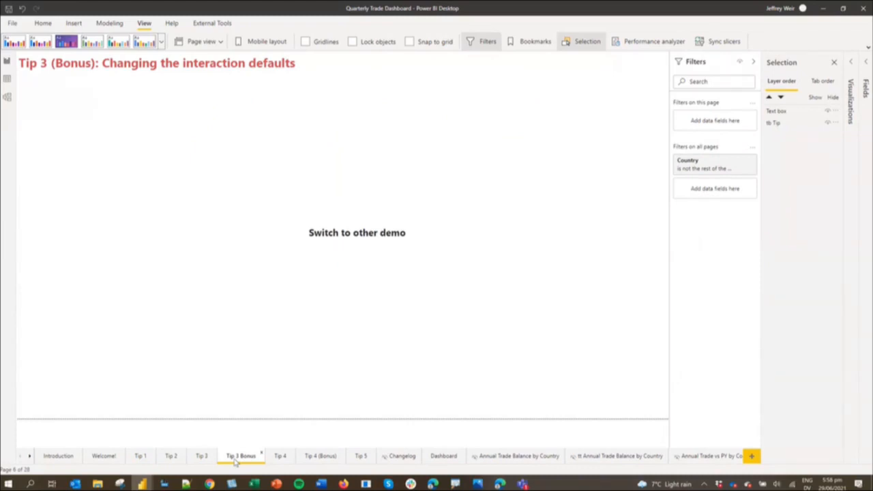
pyautogui.hotkey('alt', 'Tab')
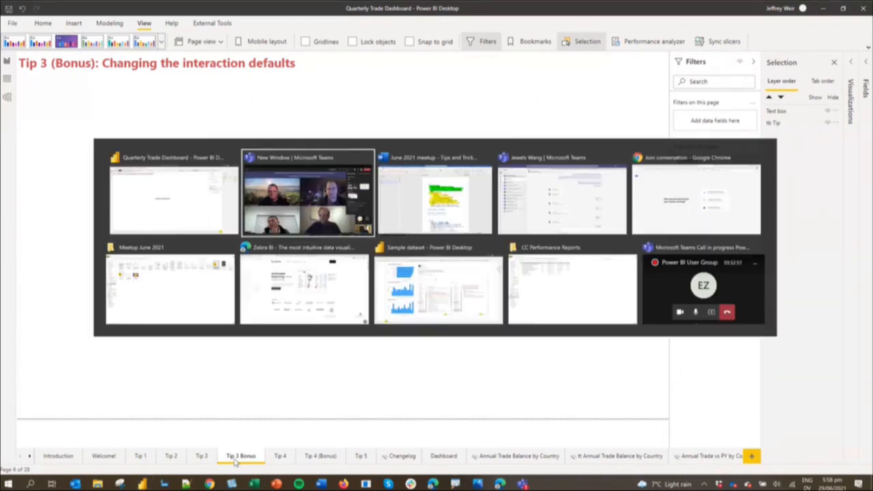
pyautogui.hotkey('alt', 'Tab')
pyautogui.hotkey('alt', 'Tab')
pyautogui.hotkey('alt', 'Tab')
pyautogui.hotkey('alt', 'Tab')
pyautogui.hotkey('alt', 'Tab')
pyautogui.hotkey('alt', 'Tab')
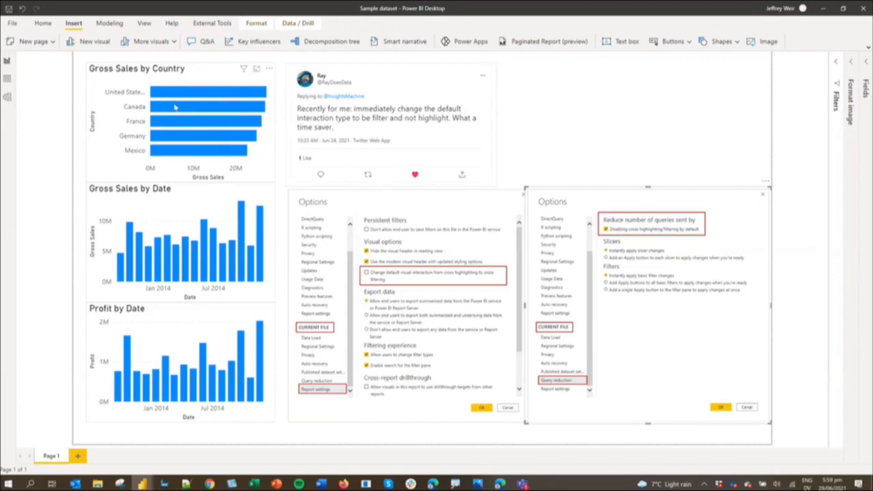
# Select Canada in the Gross Sales by Country chart to examine its effect on the date charts, and display the chart's interaction controls.
pyautogui.moveTo(174, 108)
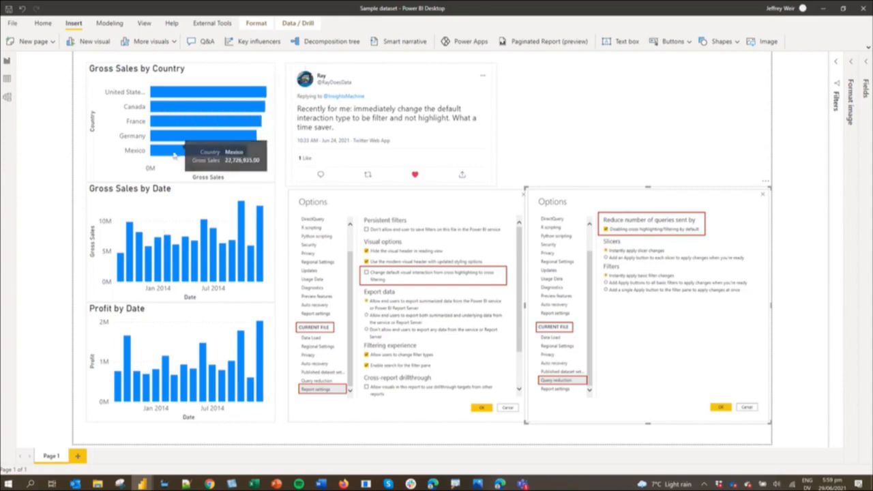
pyautogui.click(175, 110)
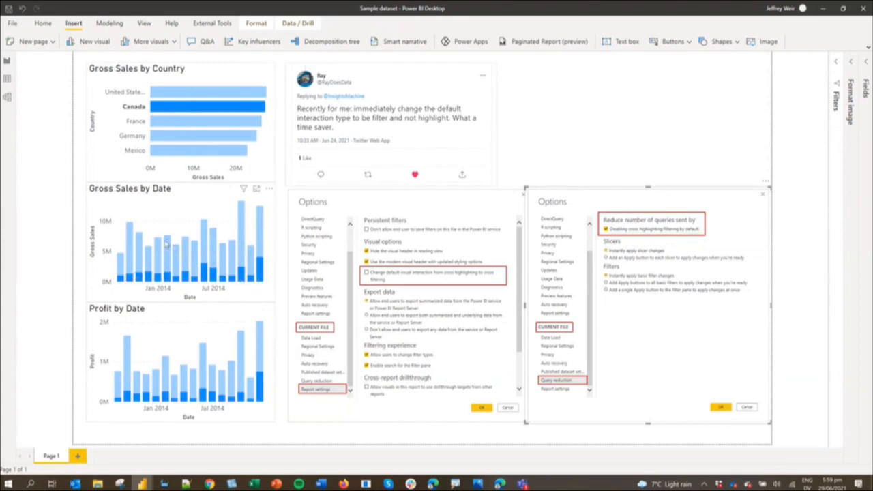
pyautogui.moveTo(167, 280)
pyautogui.click(90, 78)
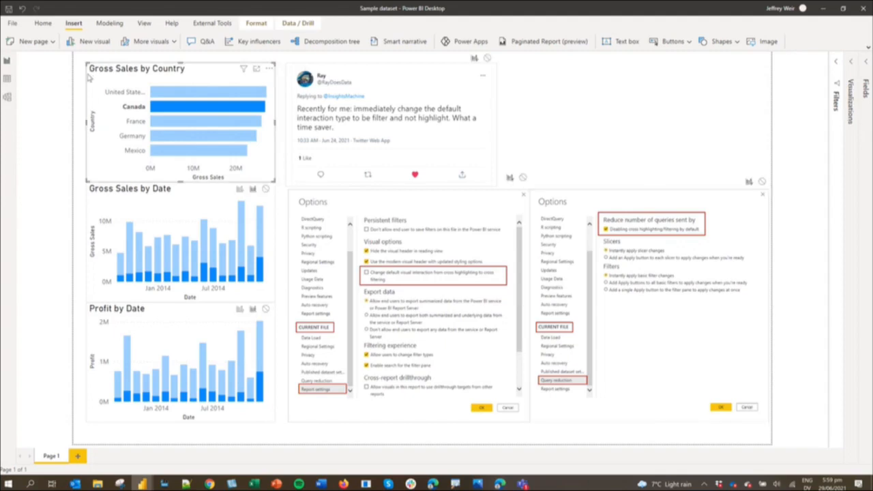
# Set the Gross Sales by Date chart's interaction to Filter and toggle the Canada bar to compare both date charts' responses.
pyautogui.click(260, 25)
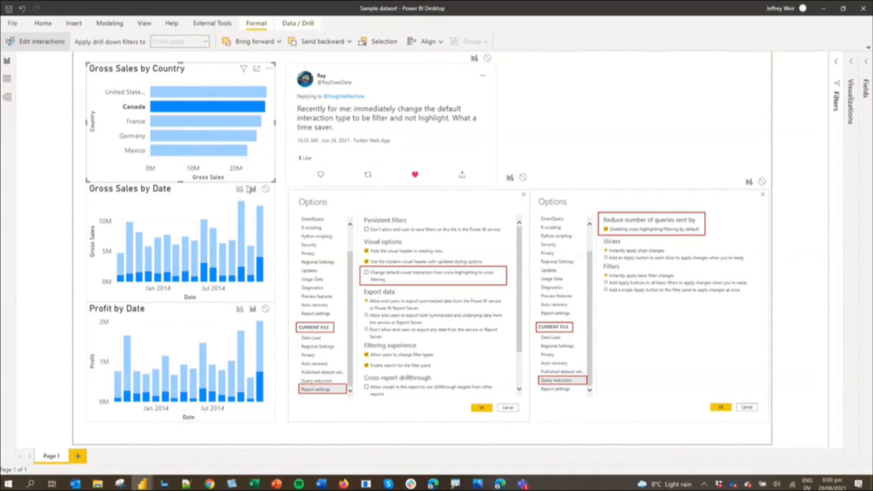
pyautogui.click(239, 189)
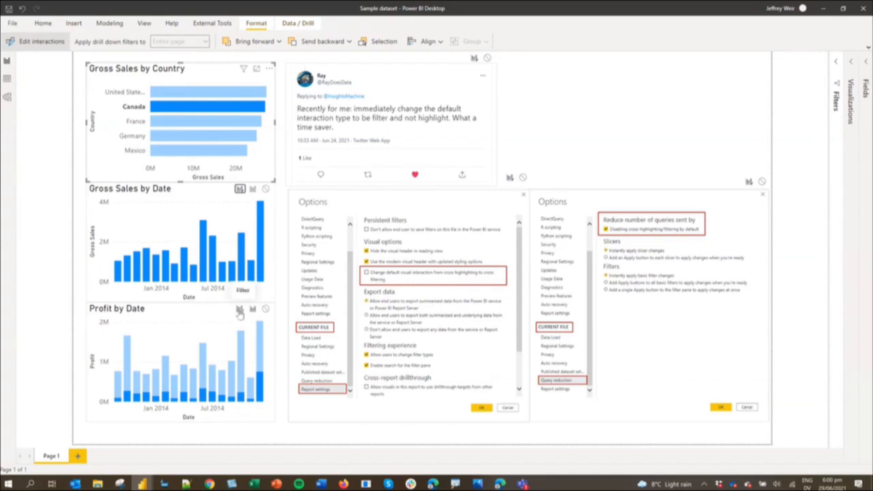
pyautogui.click(197, 111)
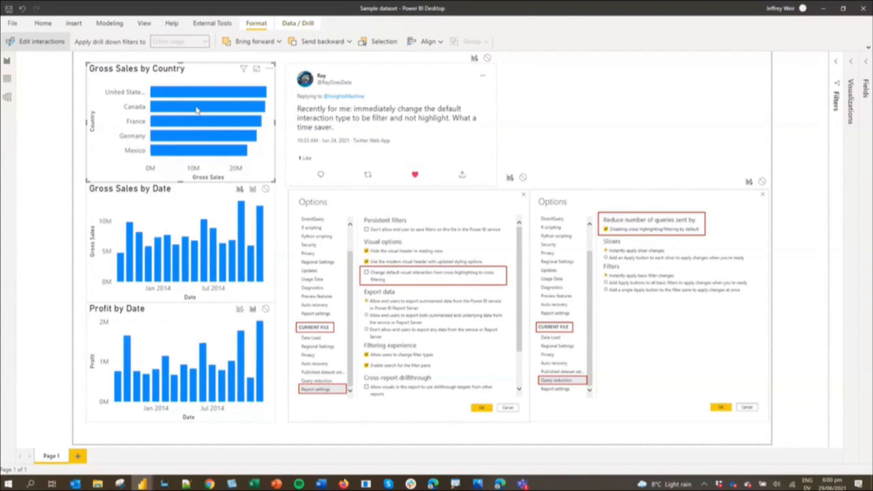
pyautogui.click(197, 107)
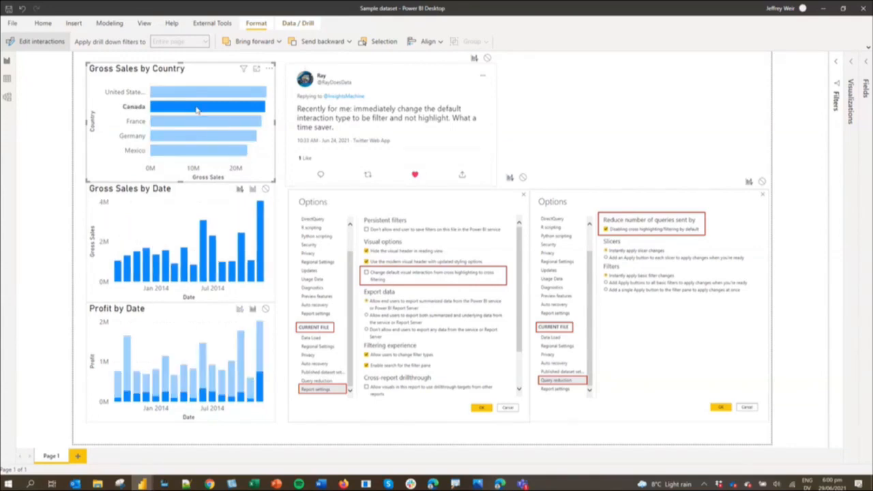
pyautogui.click(197, 109)
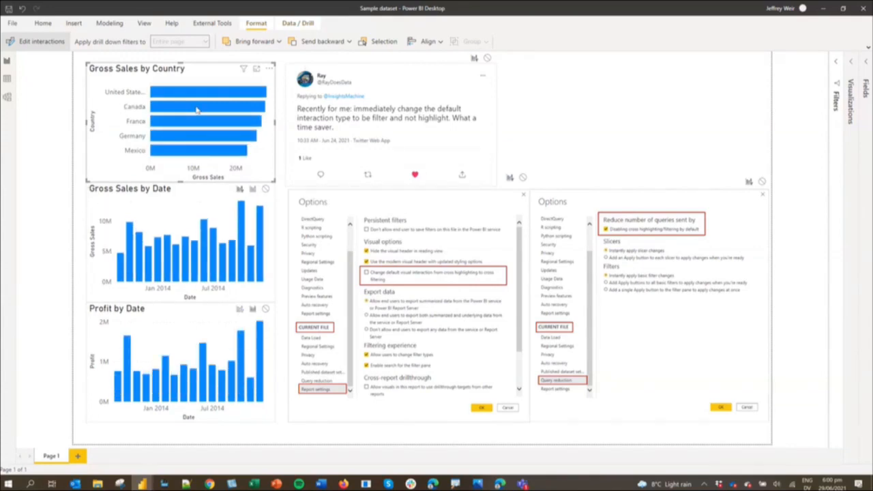
# Undo the Filter interaction change and the last move of the tweet image, and reselect the Gross Sales by Country chart.
pyautogui.click(24, 15)
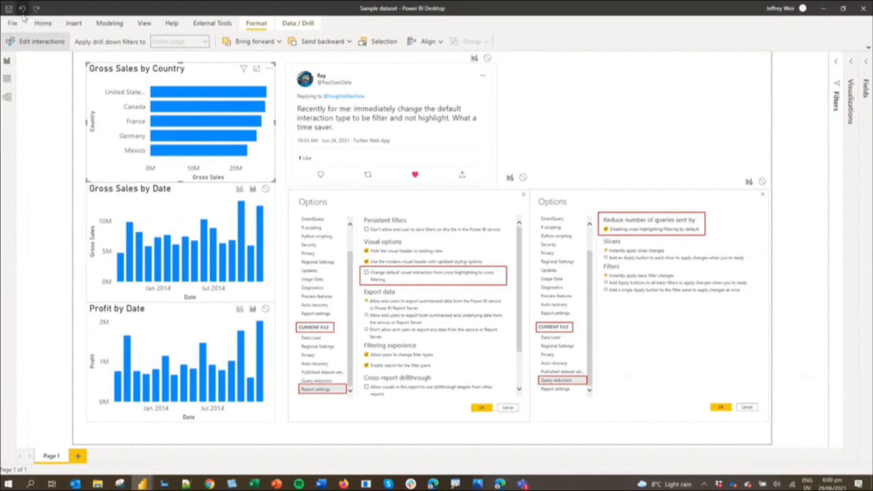
pyautogui.click(23, 15)
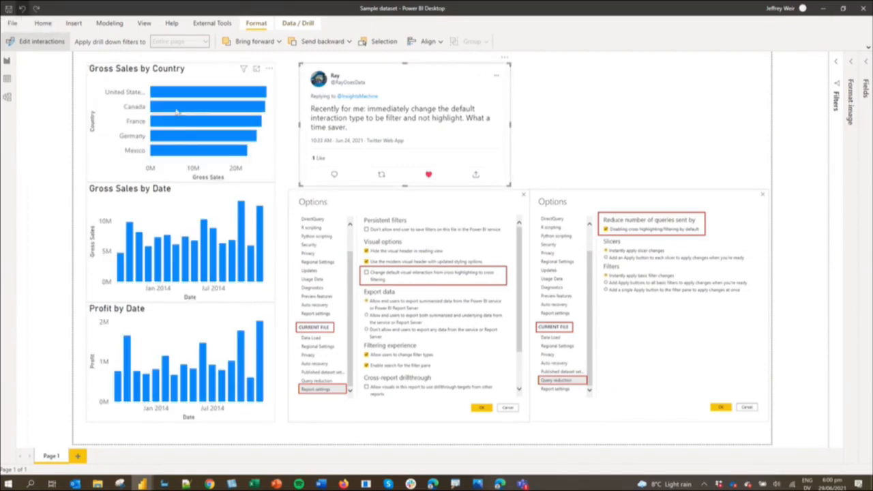
pyautogui.click(202, 68)
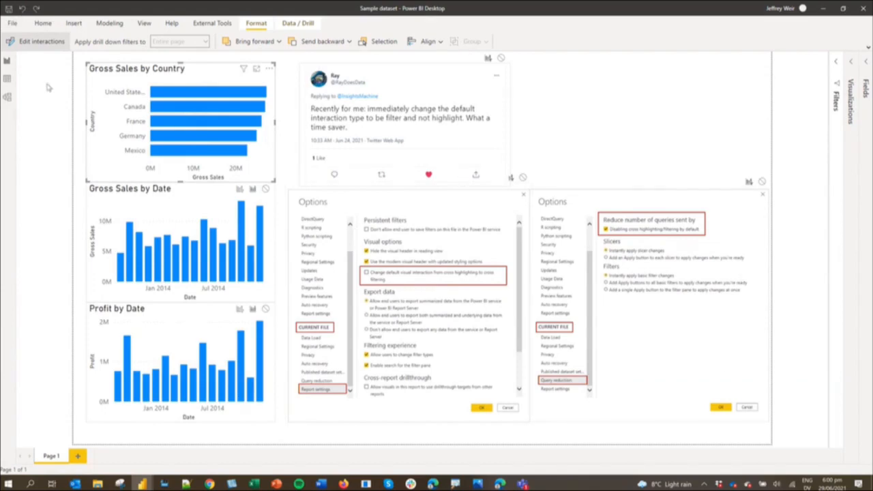
# Enable changing the default visual interaction from cross highlighting to cross filtering in the current file's report settings.
pyautogui.click(12, 23)
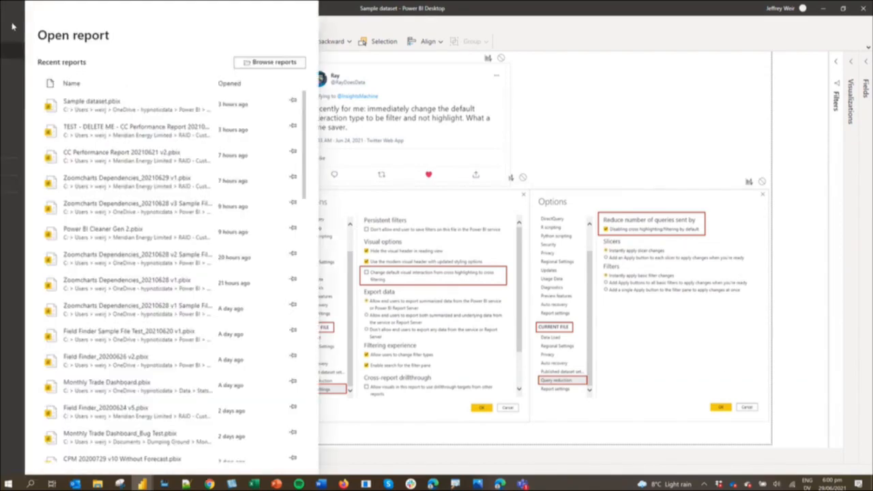
pyautogui.click(25, 167)
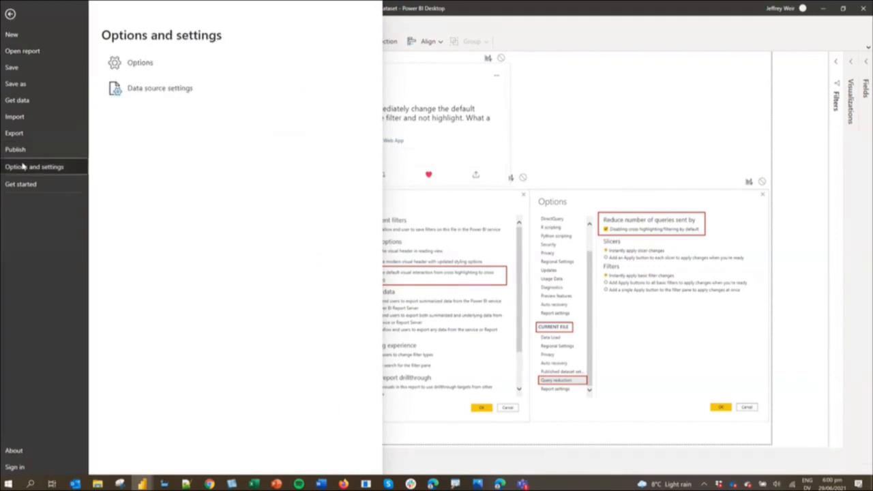
pyautogui.click(133, 71)
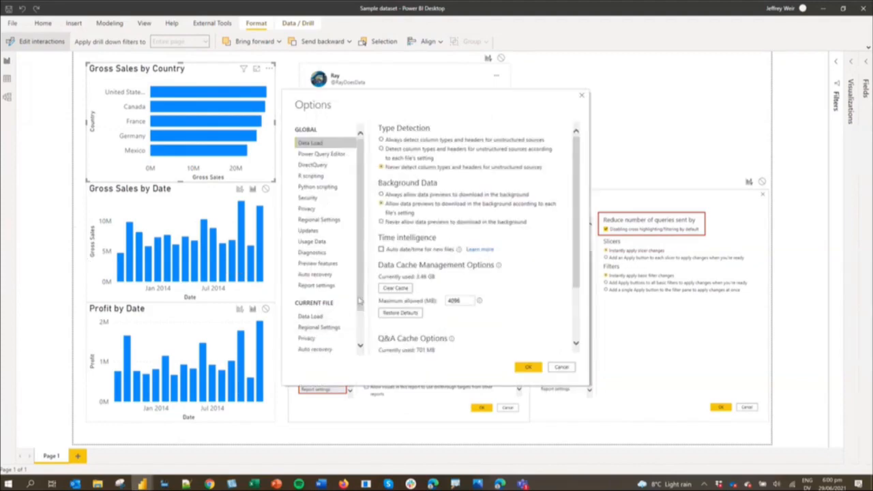
pyautogui.scroll(-2, 361, 301)
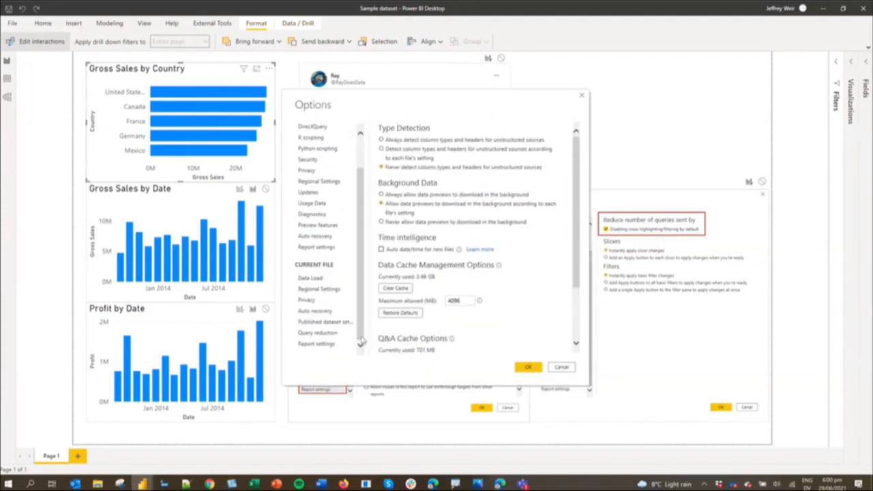
pyautogui.click(316, 345)
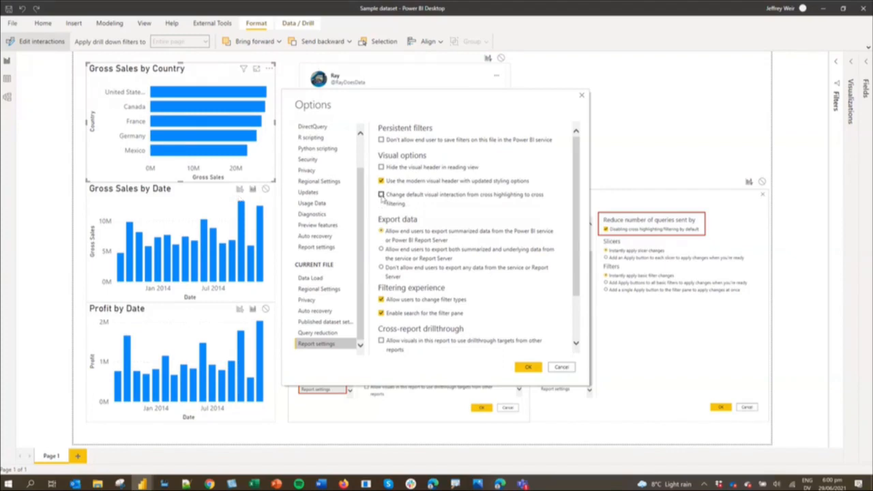
pyautogui.click(381, 195)
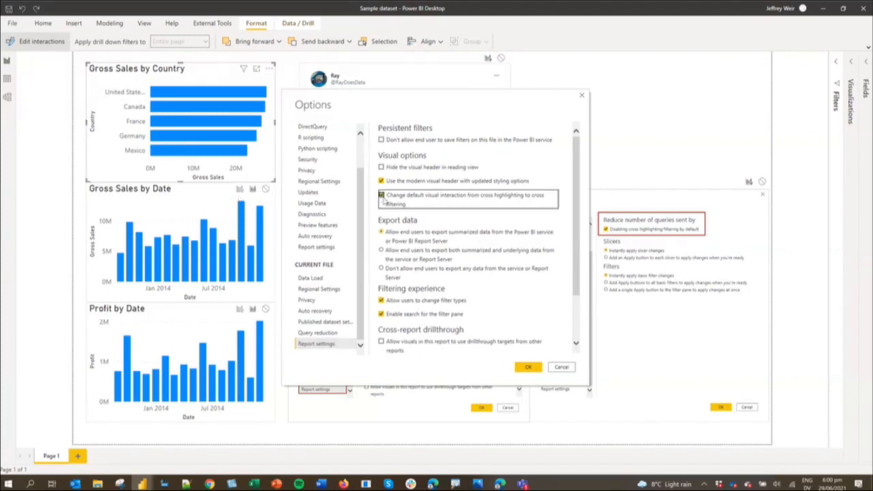
pyautogui.click(529, 367)
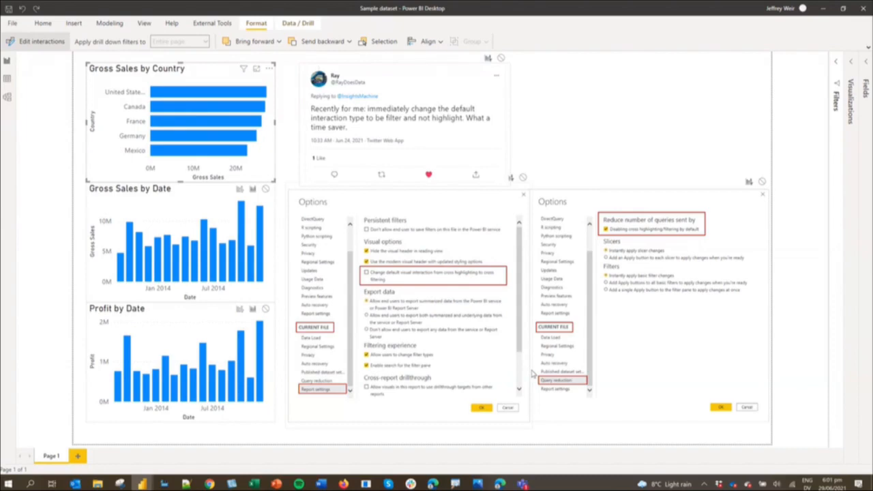
# Select France, Germany, Canada and United States in the Gross Sales by Country chart to check how the date charts are filtered.
pyautogui.moveTo(192, 124)
pyautogui.click(192, 123)
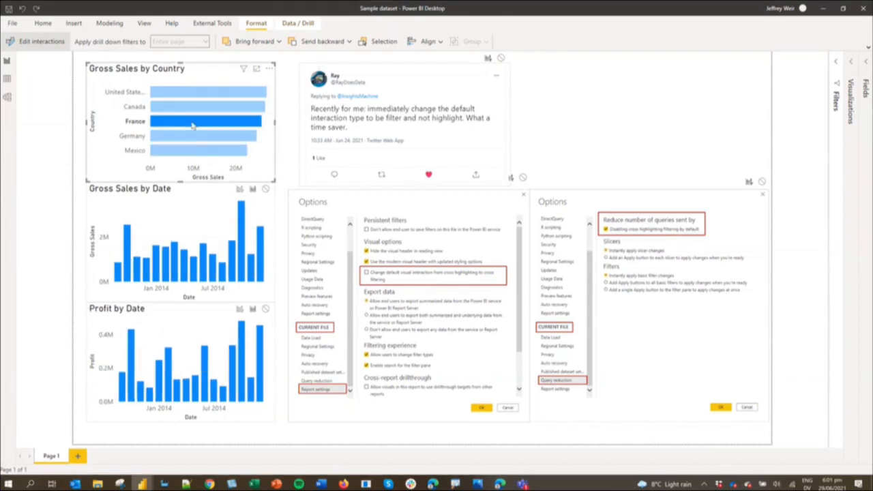
pyautogui.click(198, 138)
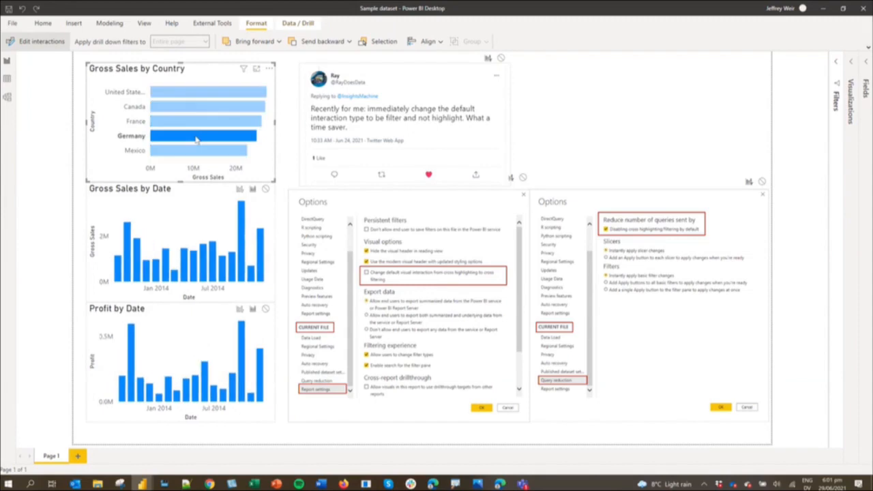
pyautogui.click(191, 122)
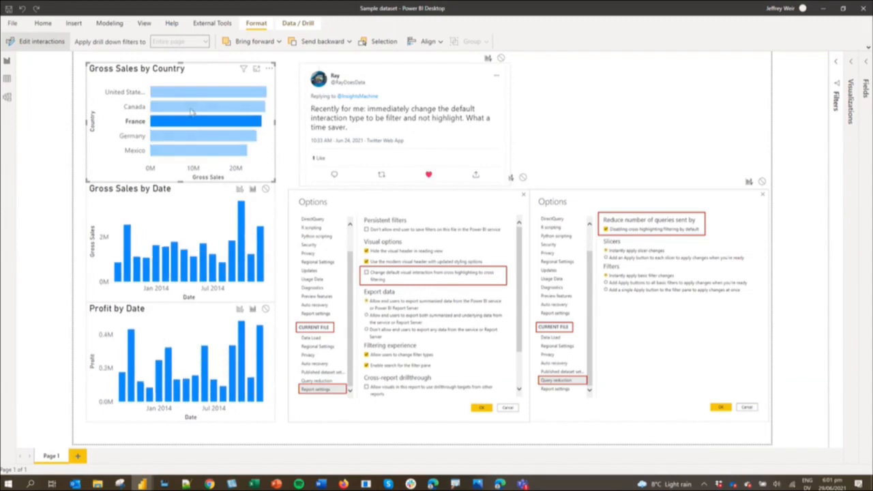
pyautogui.click(191, 111)
pyautogui.click(193, 93)
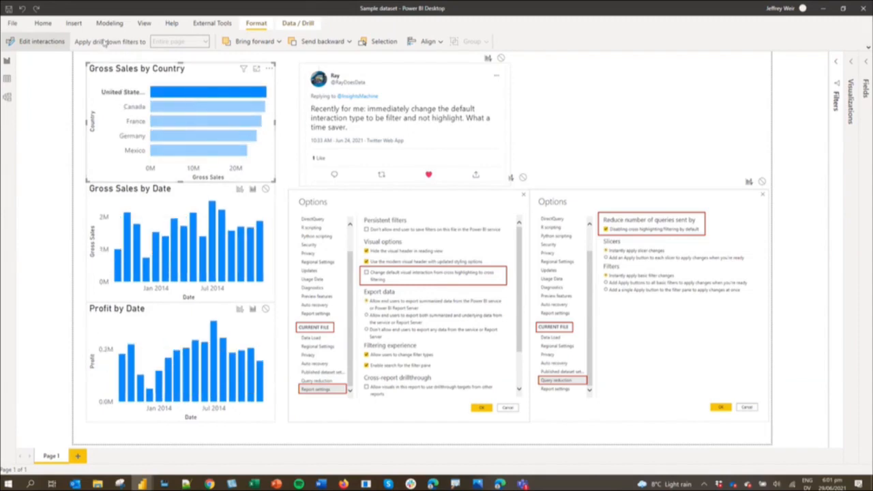
# Disable the current file's report setting that changes the default visual interaction from cross highlighting to cross filtering.
pyautogui.click(13, 23)
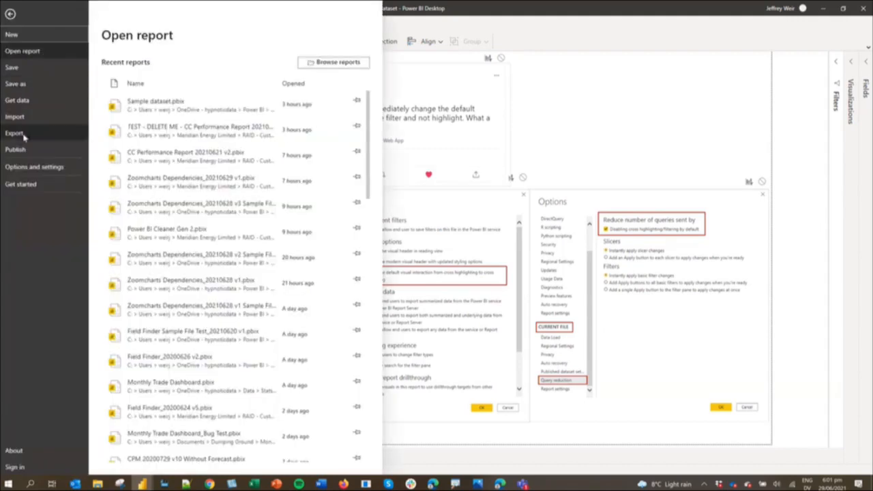
pyautogui.click(28, 166)
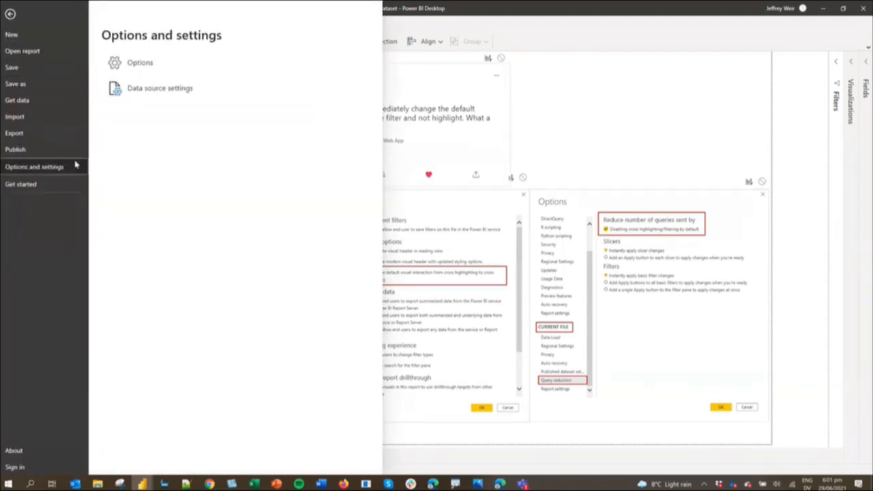
pyautogui.click(140, 70)
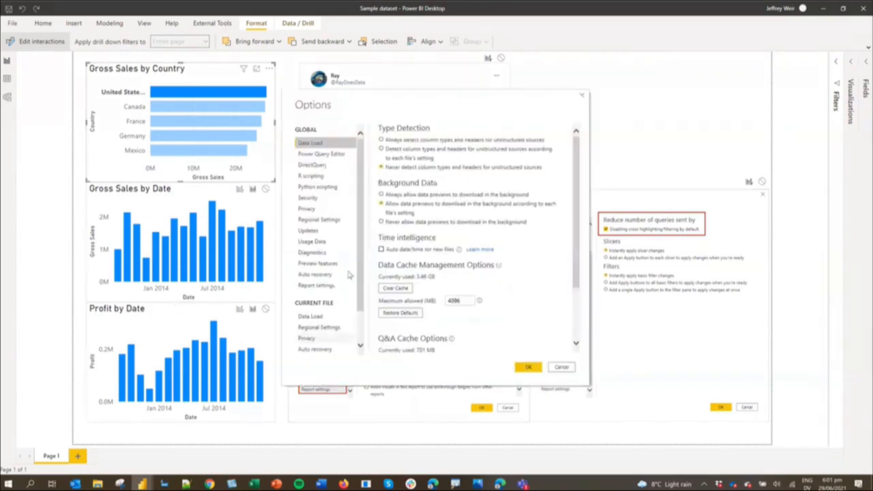
pyautogui.scroll(-1, 337, 339)
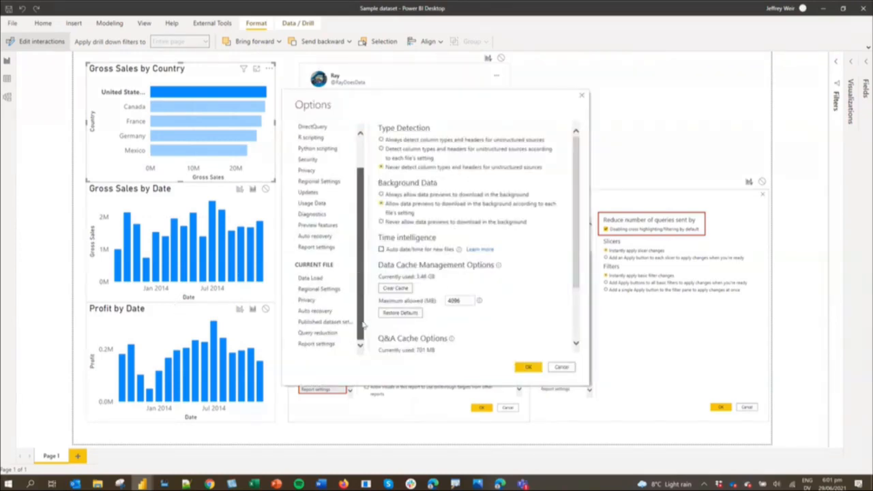
pyautogui.click(326, 344)
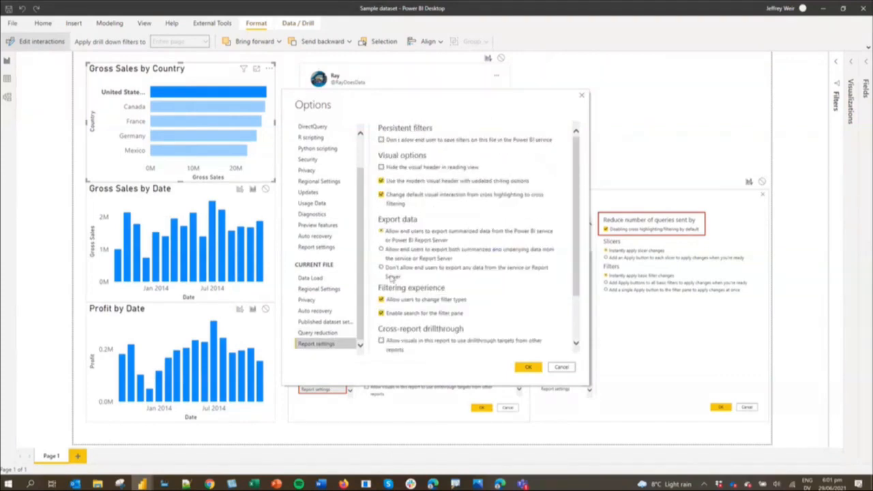
pyautogui.click(381, 194)
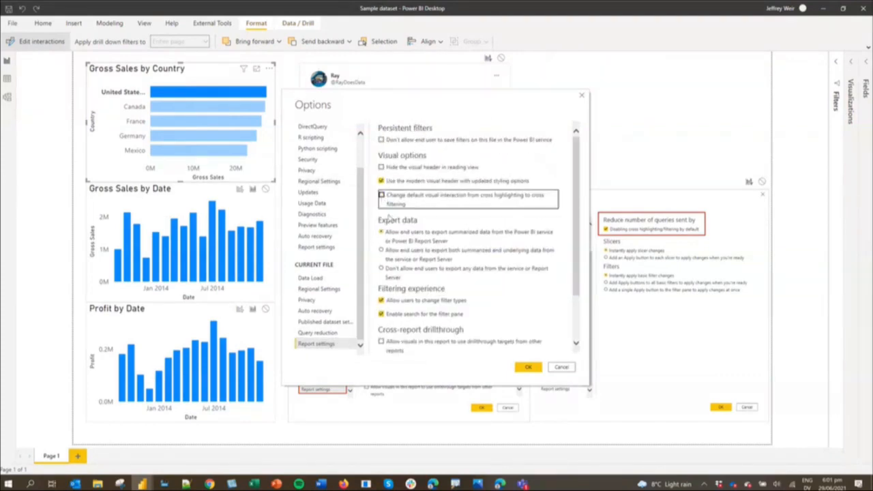
pyautogui.click(528, 366)
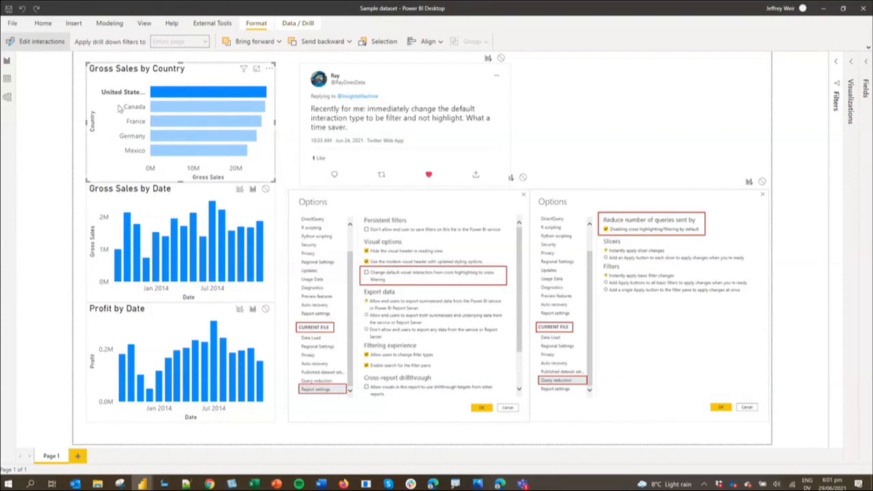
# Select Canada, France, Germany, Mexico and Canada again in the Gross Sales by Country chart to examine highlighting in the date charts.
pyautogui.click(181, 107)
pyautogui.click(181, 121)
pyautogui.click(176, 137)
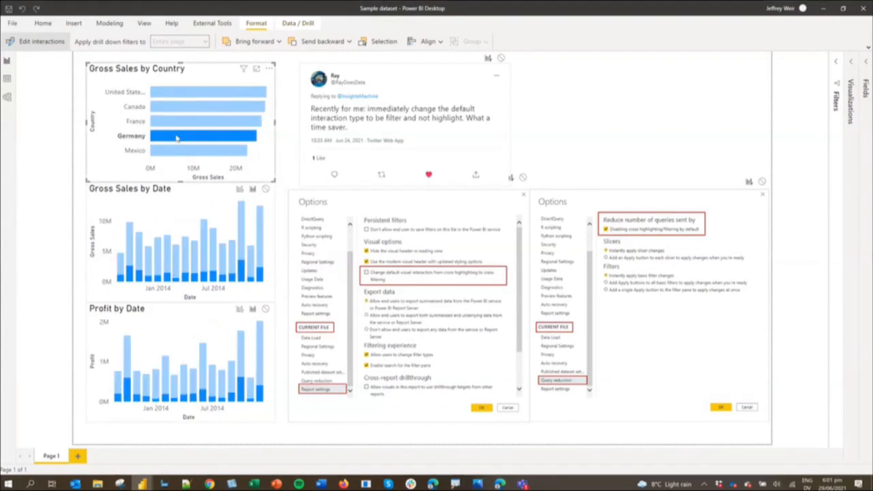
pyautogui.click(181, 151)
pyautogui.click(188, 107)
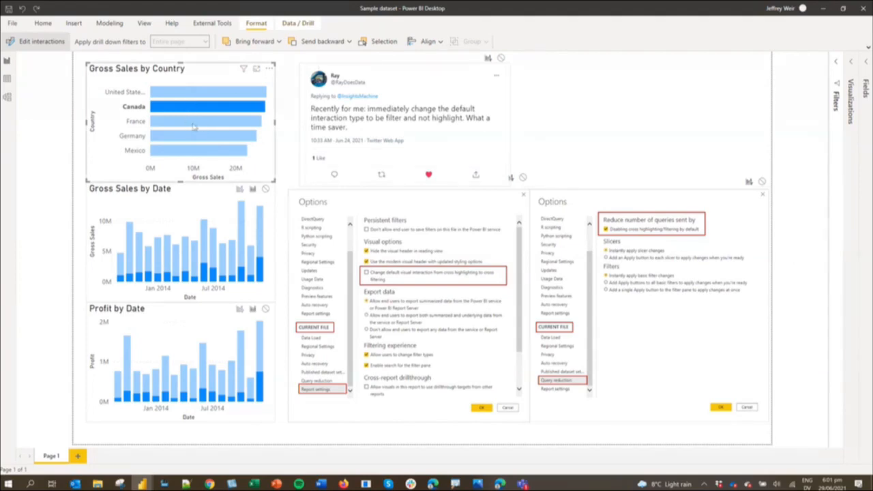
pyautogui.moveTo(193, 126)
# Enable disabling cross highlighting/filtering by default in the current file's query reduction options.
pyautogui.click(13, 23)
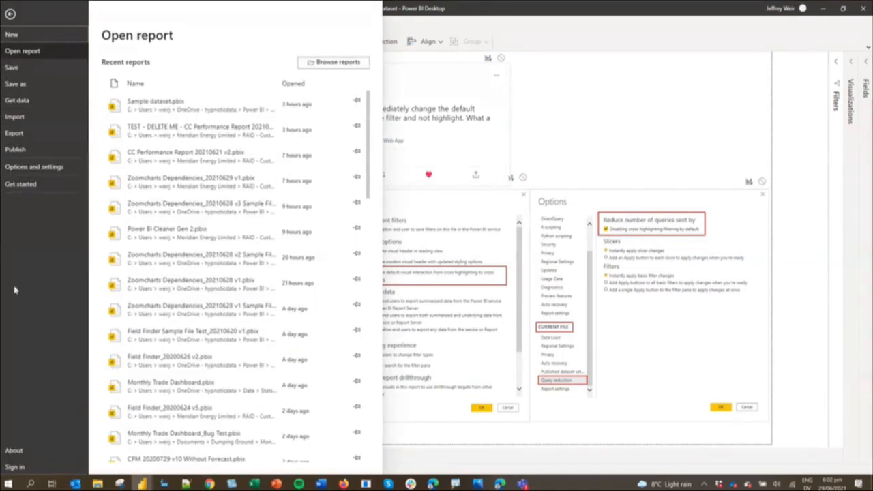
pyautogui.click(41, 167)
pyautogui.click(136, 62)
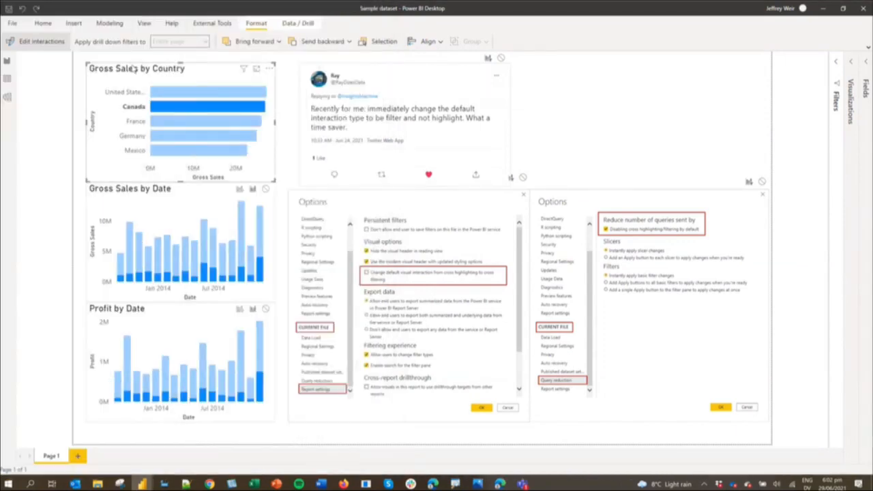
pyautogui.scroll(-3, 327, 303)
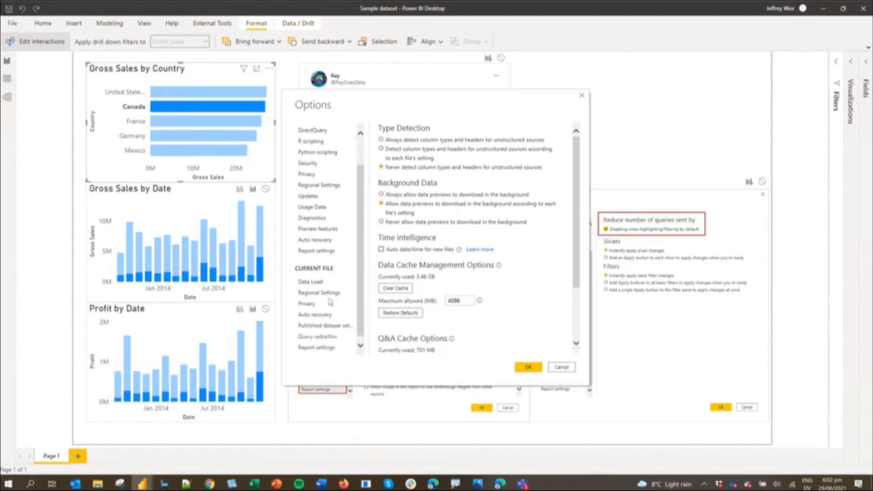
pyautogui.click(318, 333)
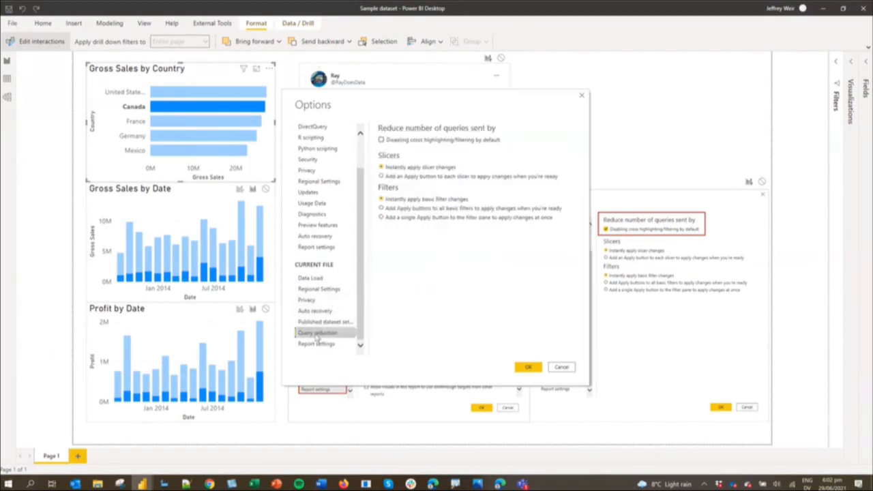
pyautogui.click(382, 140)
pyautogui.click(530, 367)
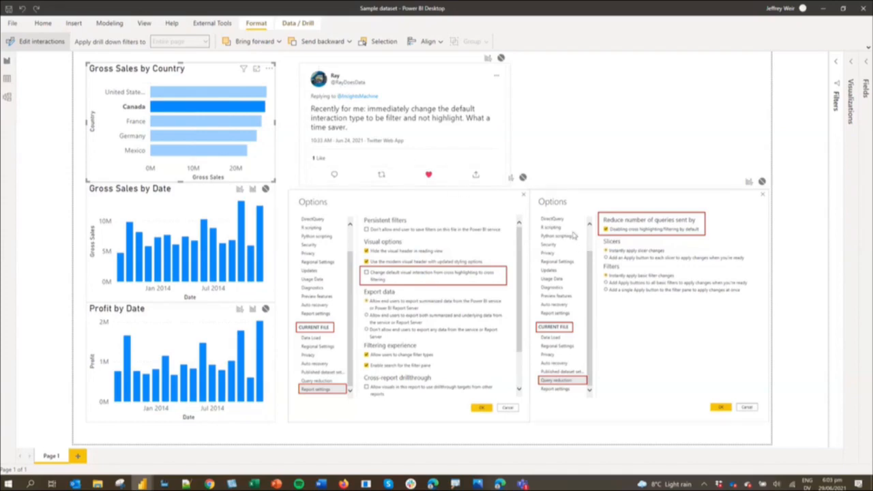
# Switch to the Quarterly Trade Dashboard report window and open the Tip 4 page.
pyautogui.hotkey('alt', 'Tab')
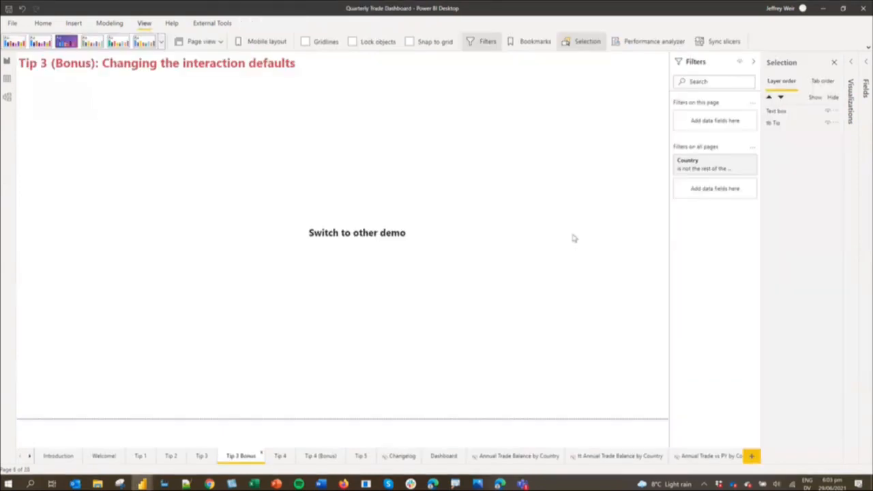
pyautogui.click(280, 456)
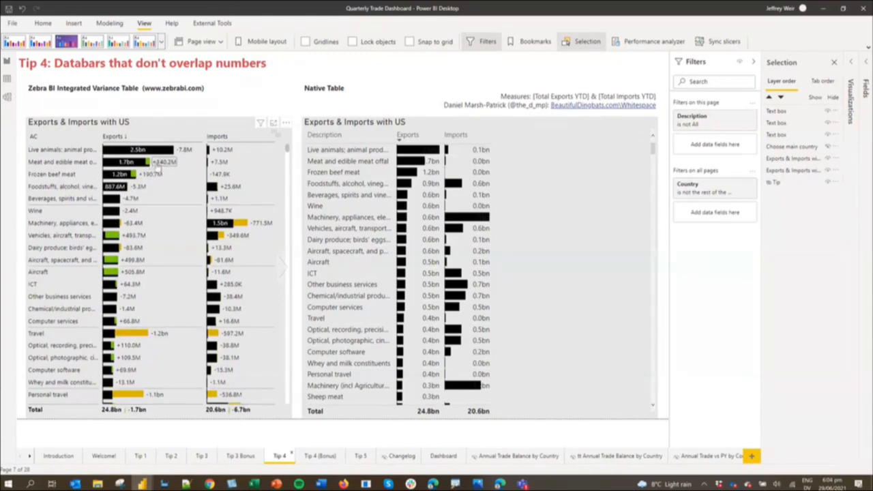
# Create a measure in the Quarterly L1 - L3 table with the formula Exports Bar = [Total Exports YTD].
pyautogui.moveTo(146, 170)
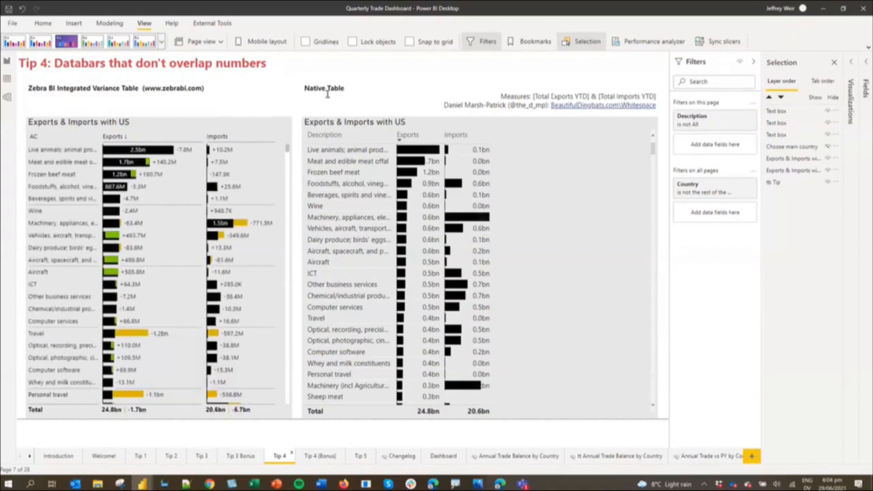
pyautogui.click(413, 122)
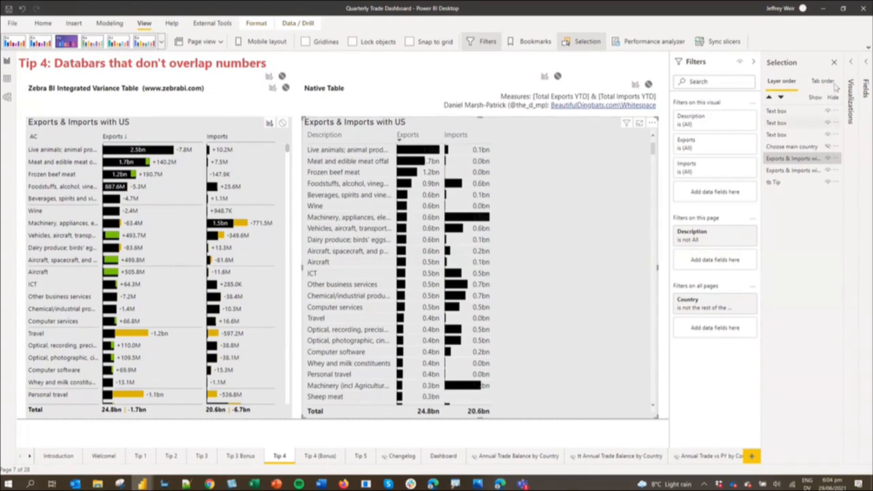
pyautogui.click(866, 61)
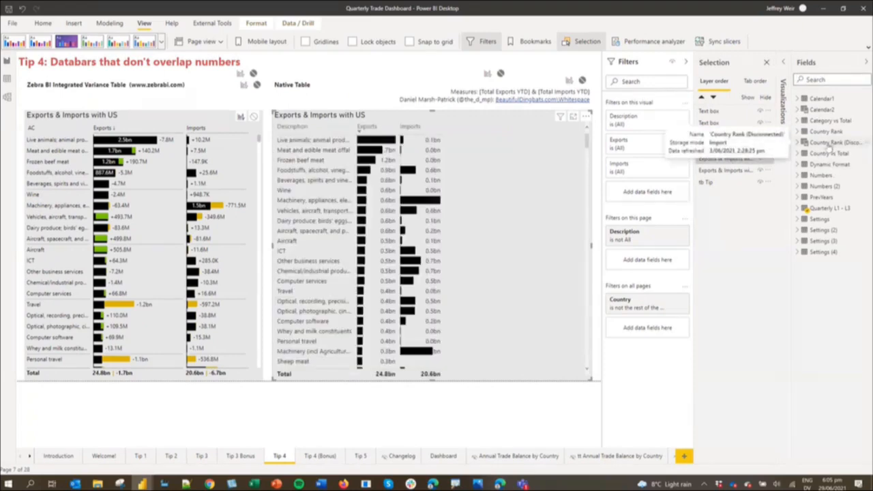
pyautogui.click(867, 209)
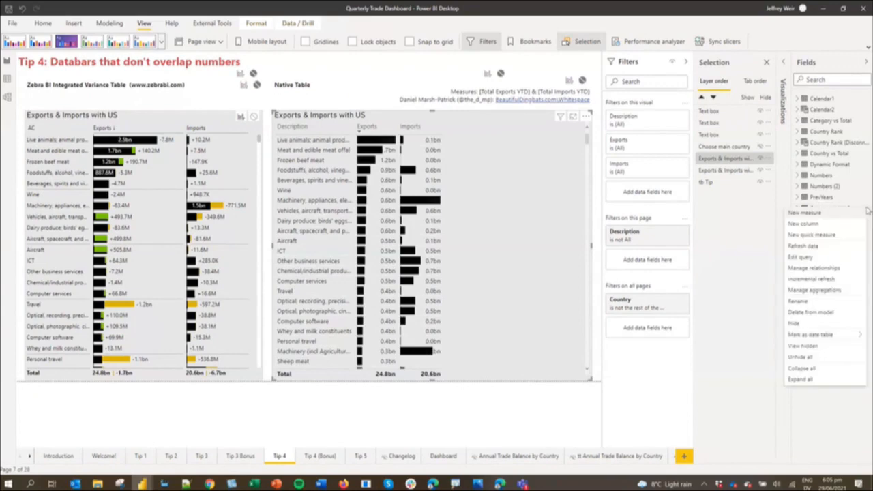
pyautogui.click(809, 214)
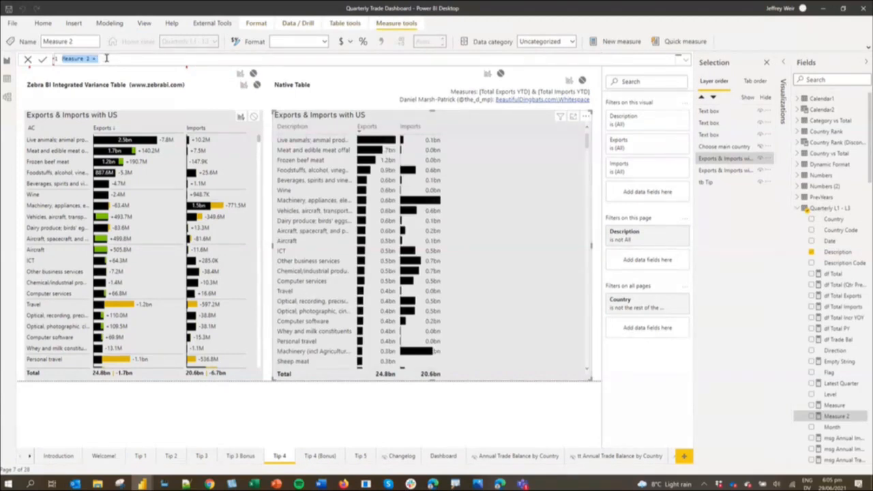
pyautogui.write('Exports Bar = [Tota')
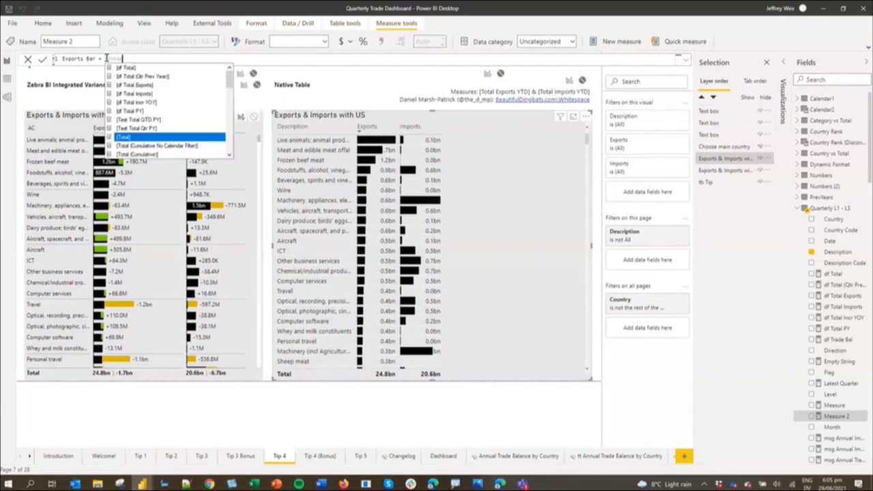
pyautogui.write('l Exports YTD]')
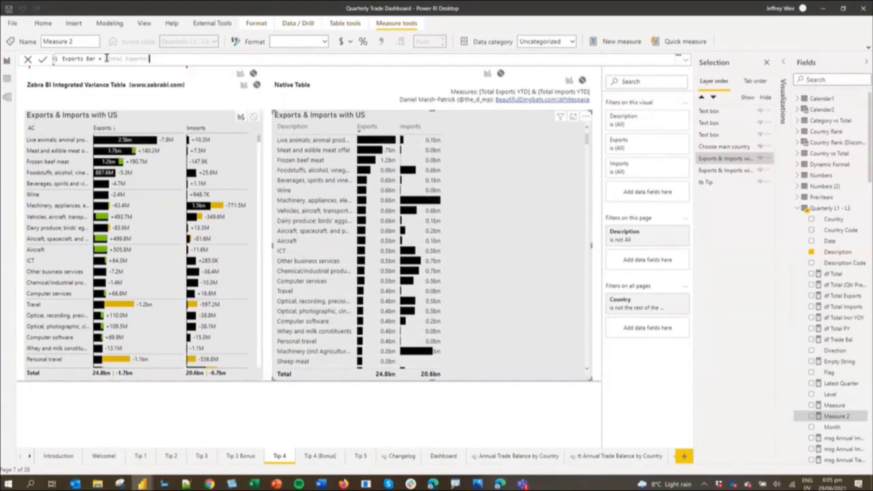
pyautogui.press('Tab')
pyautogui.press('Return')
pyautogui.click(396, 111)
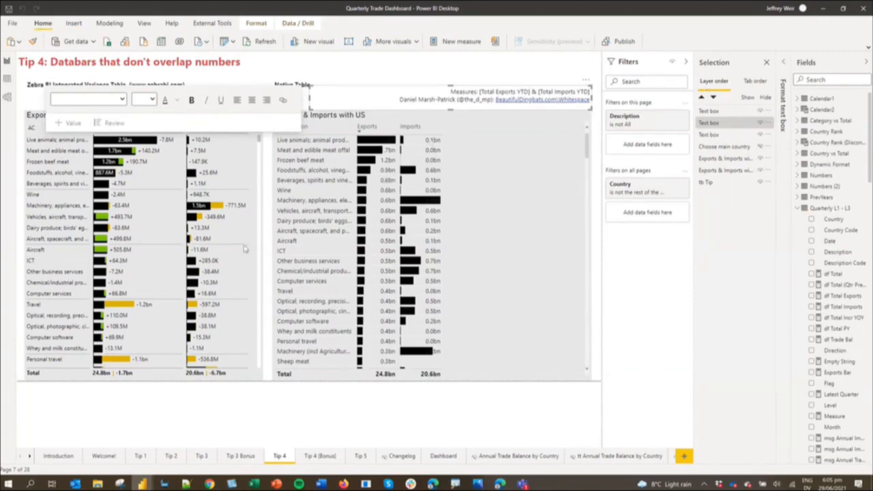
# Remove the Imports column from the native Exports & Imports with US table.
pyautogui.click(275, 244)
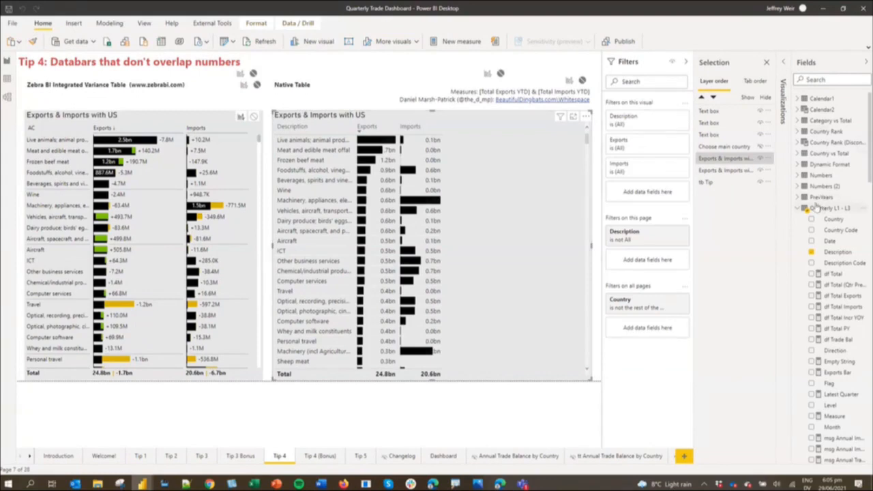
pyautogui.click(784, 64)
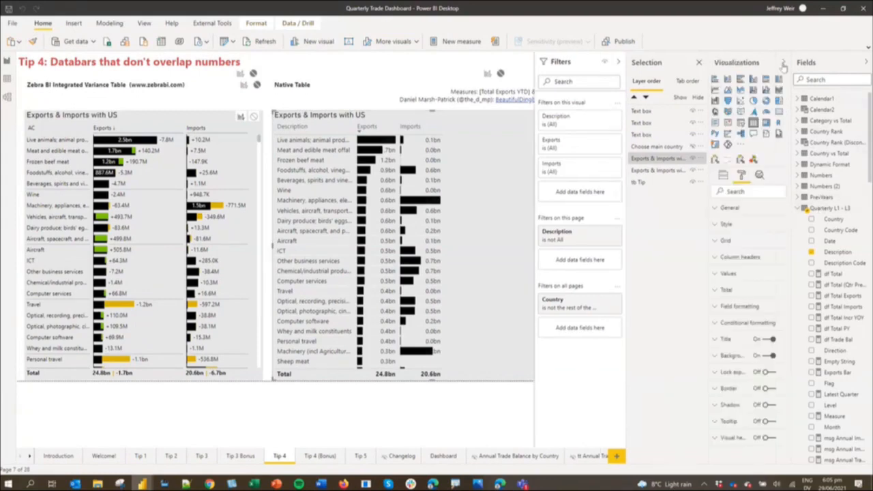
pyautogui.click(723, 174)
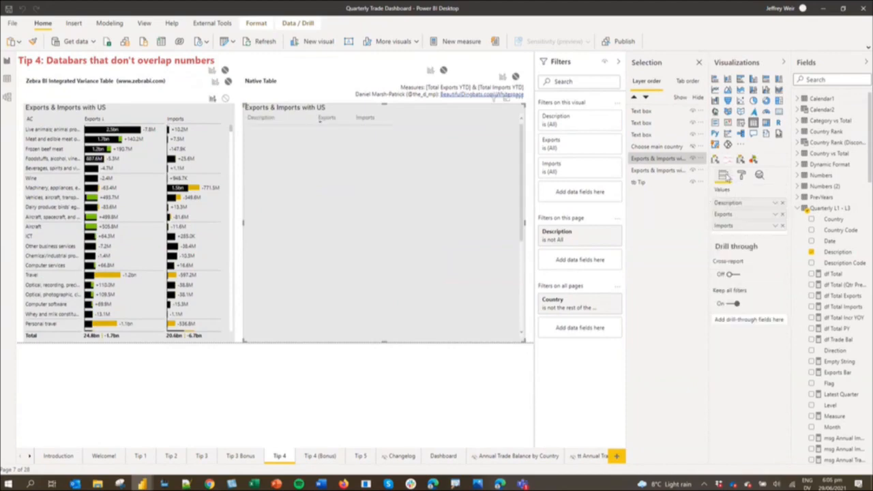
pyautogui.click(783, 226)
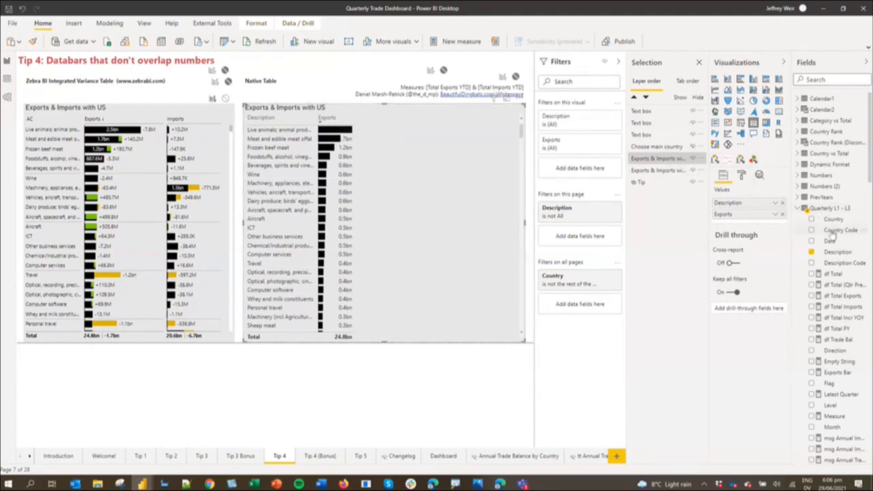
pyautogui.click(823, 78)
pyautogui.write('data')
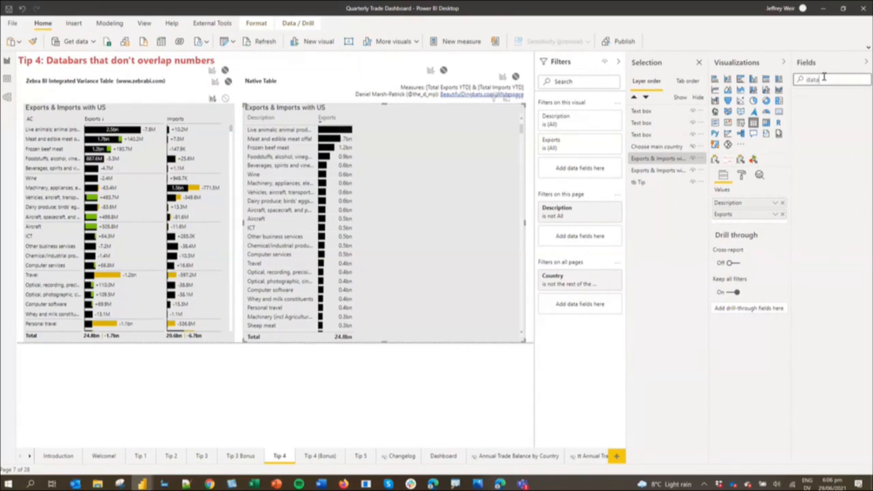
pyautogui.press('BackSpace')
pyautogui.press('BackSpace')
pyautogui.press('BackSpace')
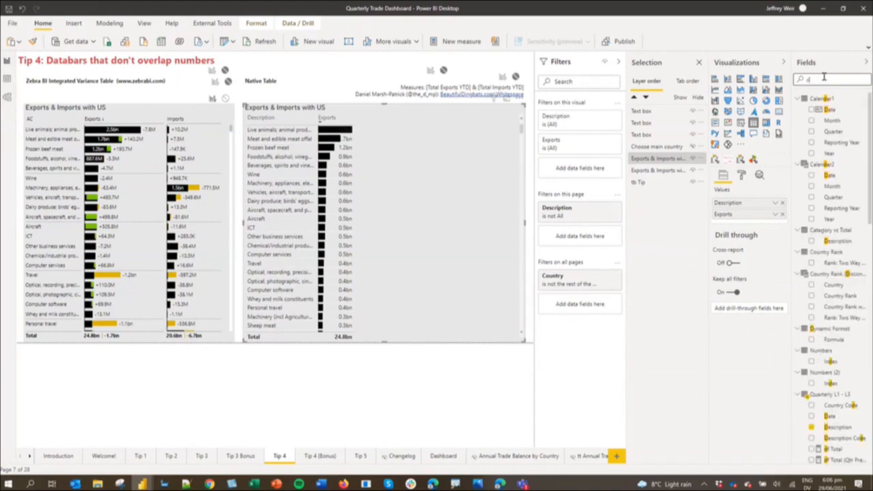
pyautogui.write('a')
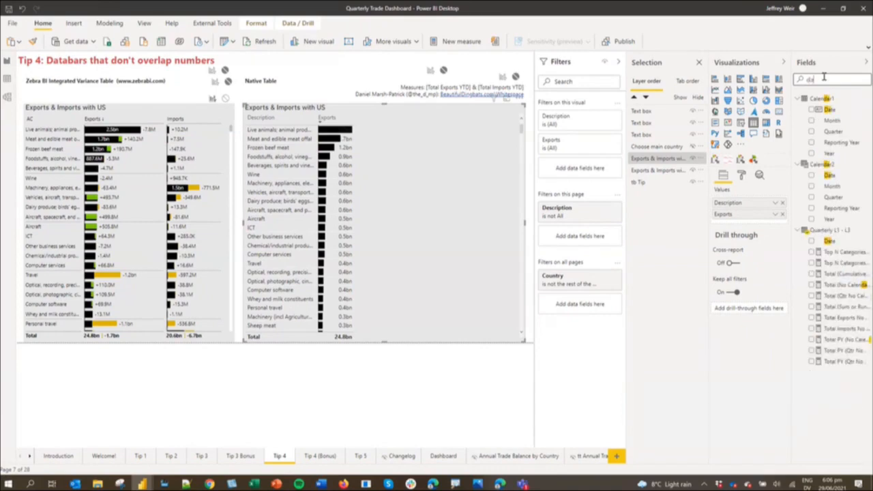
pyautogui.press('BackSpace')
pyautogui.press('BackSpace')
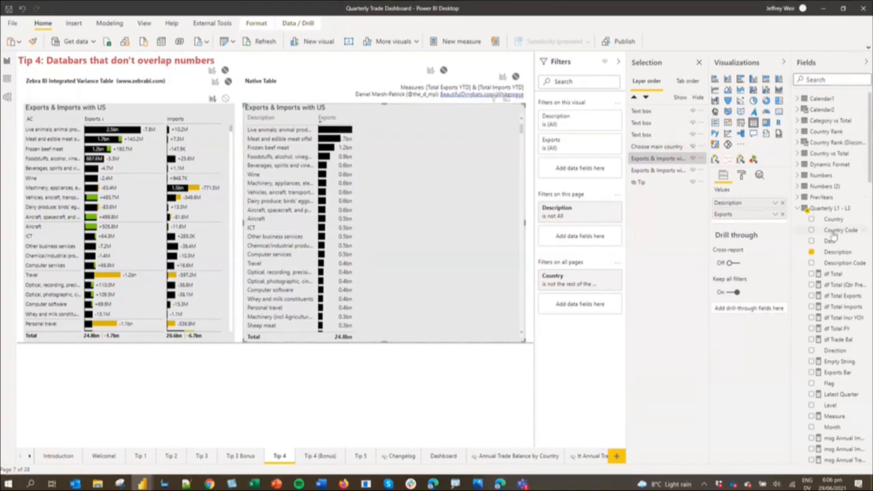
# Add the Exports Bar measure to the native table as a new column.
pyautogui.scroll(-5, 835, 239)
pyautogui.scroll(3, 835, 239)
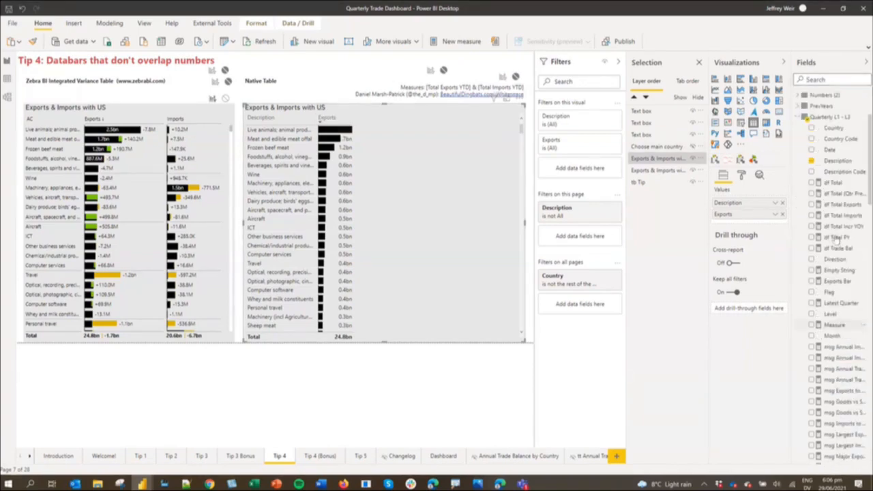
pyautogui.click(813, 283)
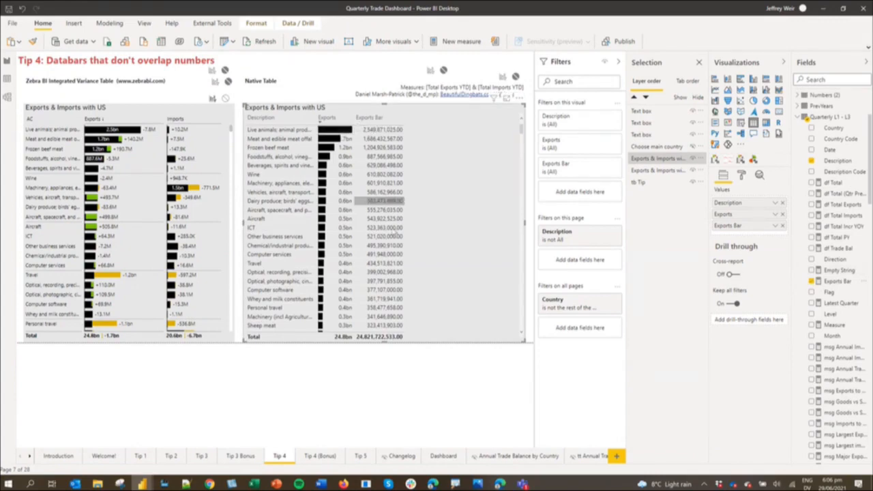
# Remove all conditional formatting from the Exports column of the native table.
pyautogui.moveTo(389, 313)
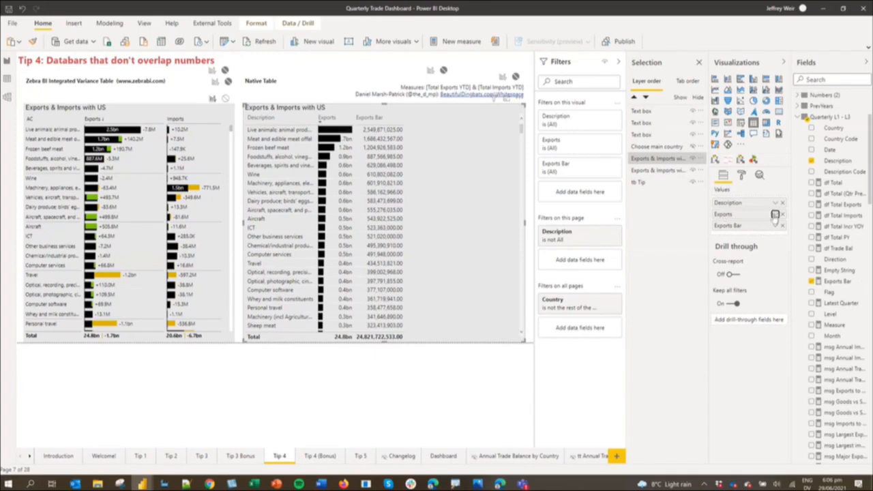
pyautogui.click(774, 215)
pyautogui.moveTo(753, 259)
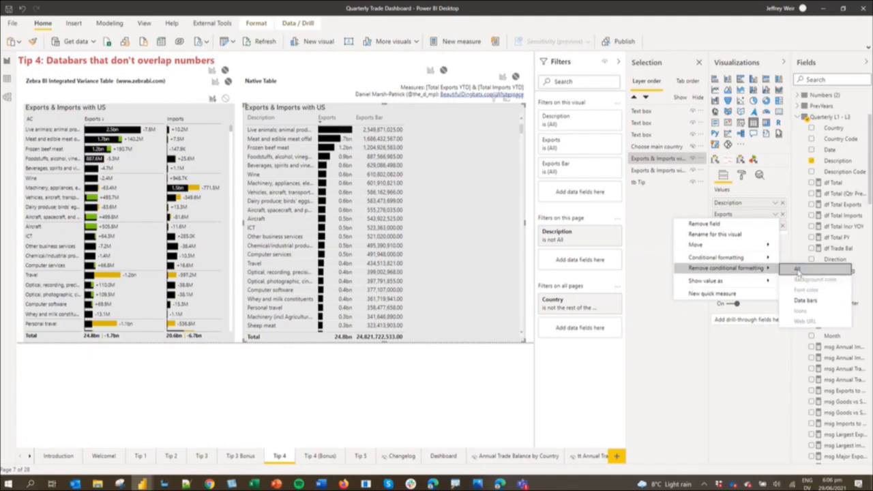
pyautogui.click(798, 270)
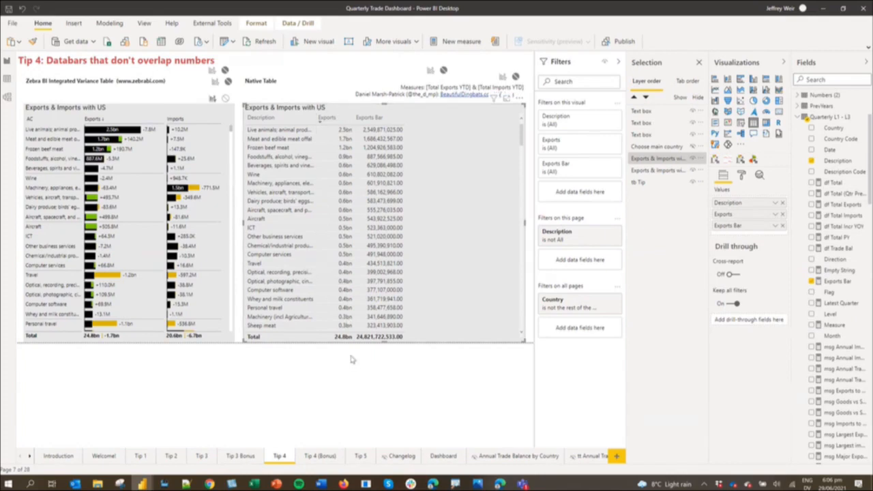
# Format the Exports Bar column with data bars only, using a custom minimum of 0 and black positive bars.
pyautogui.click(775, 227)
pyautogui.moveTo(747, 271)
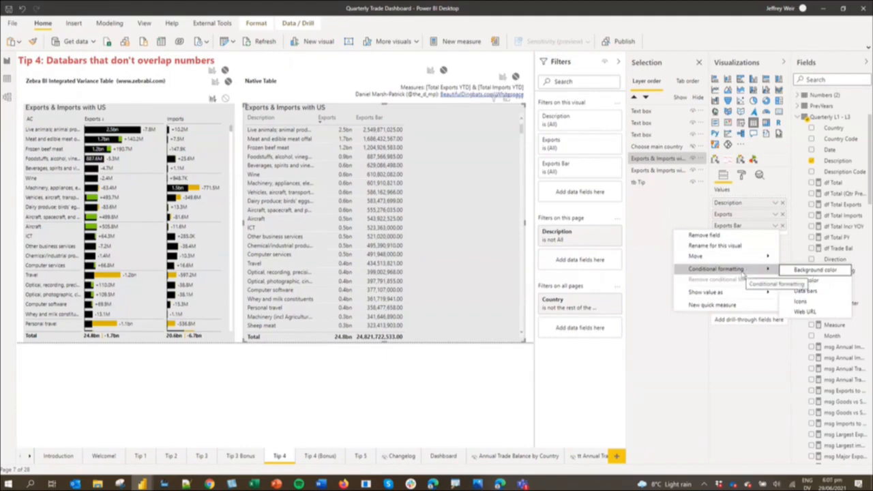
pyautogui.click(805, 291)
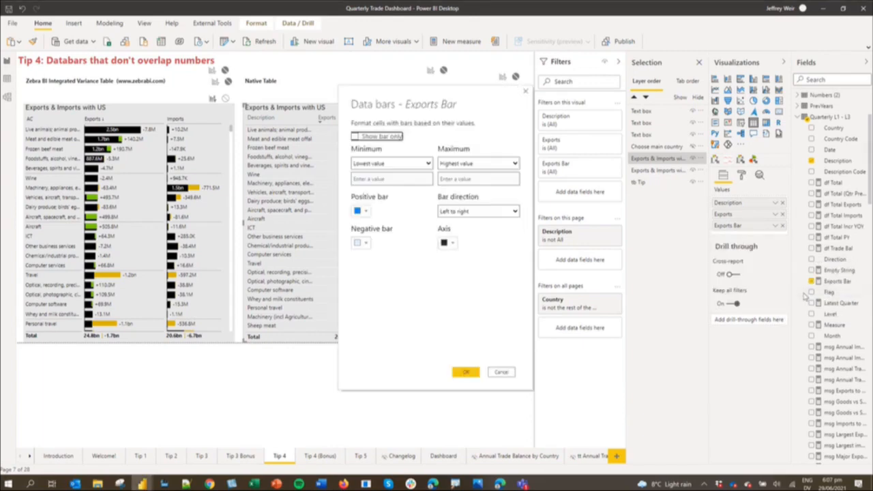
pyautogui.click(354, 137)
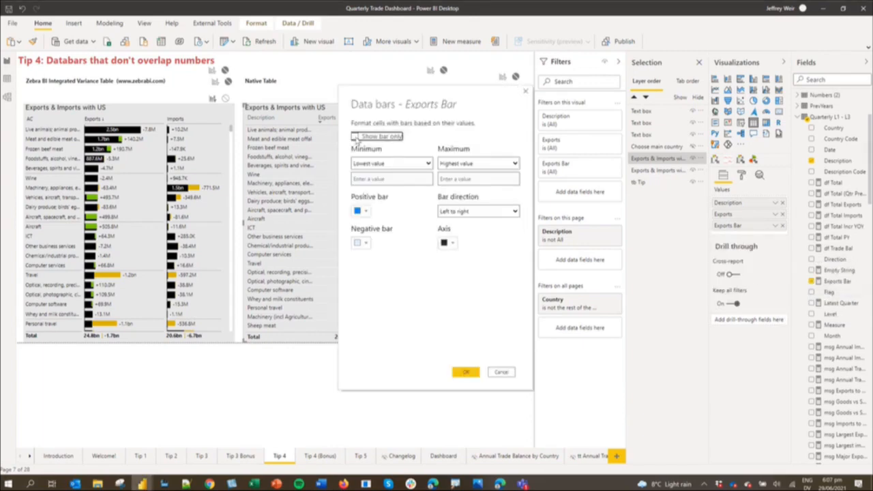
pyautogui.click(428, 165)
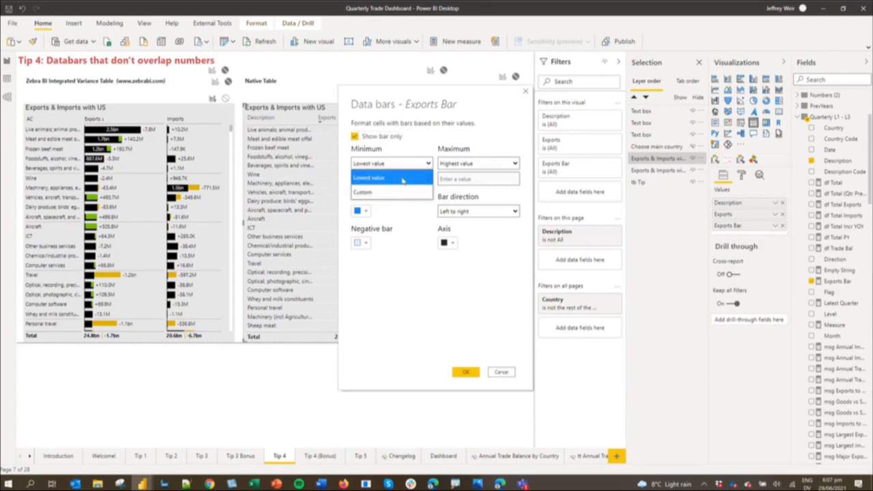
pyautogui.click(391, 193)
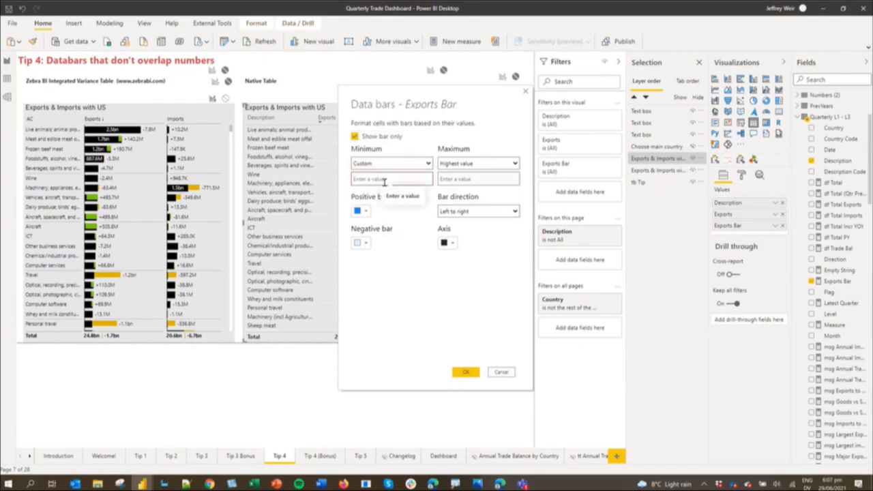
pyautogui.write('0')
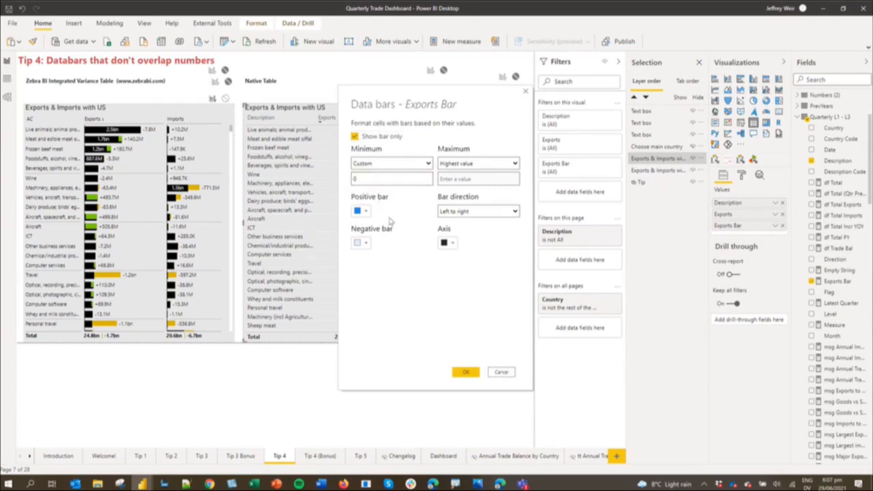
pyautogui.click(361, 211)
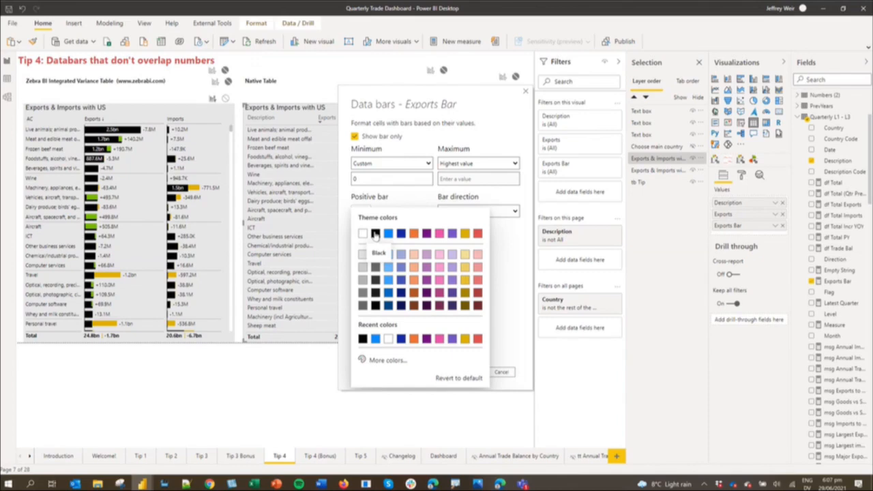
pyautogui.click(374, 234)
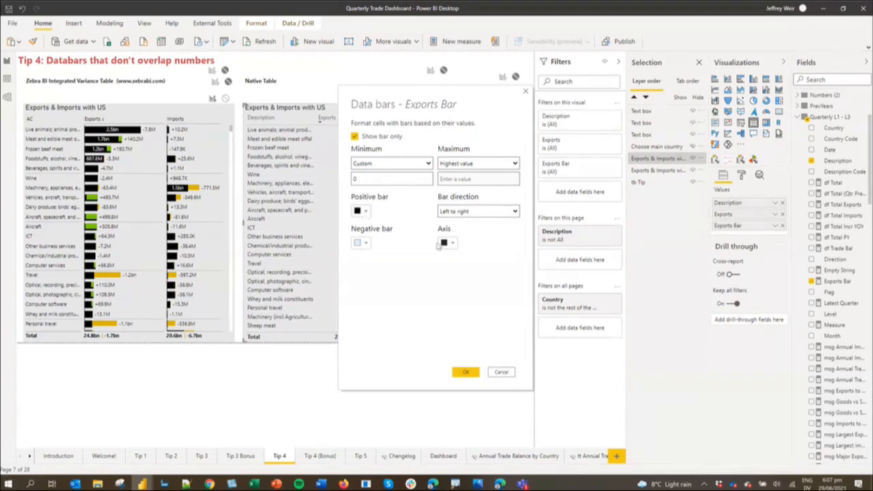
pyautogui.click(464, 372)
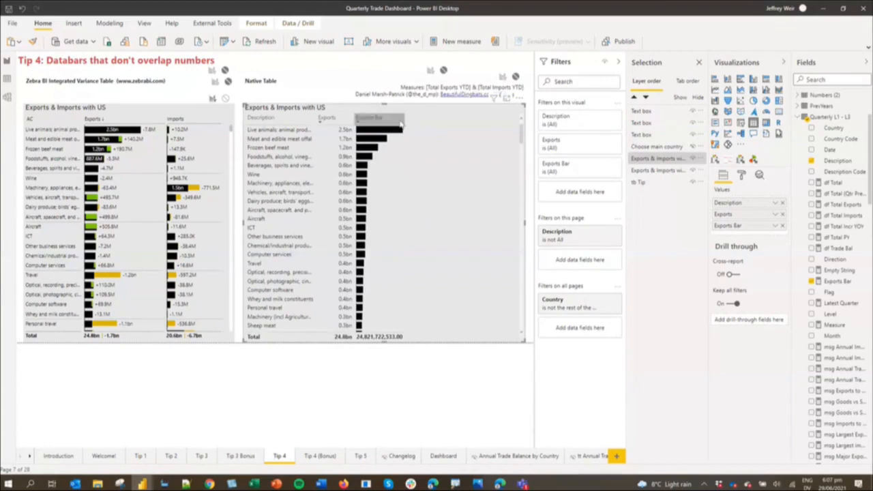
# Narrow the Exports Bar column and place it before the Exports column in the native table.
pyautogui.moveTo(407, 117); pyautogui.dragTo(377, 120)
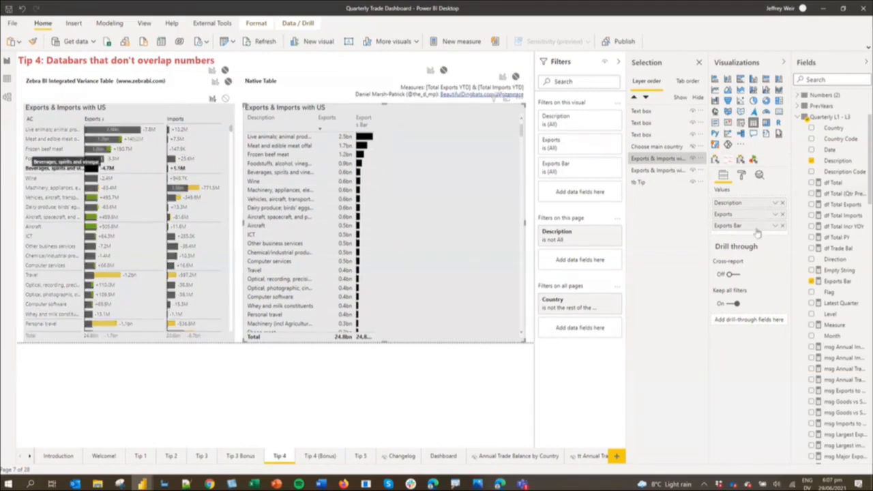
pyautogui.moveTo(757, 233); pyautogui.dragTo(753, 215)
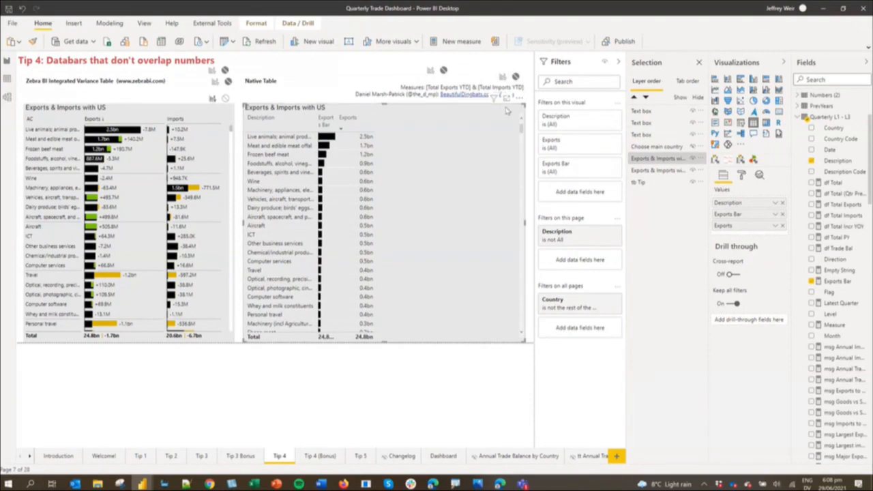
# Open the BeautifulDingbats.com/Whitespace link from the page's text box and copy the zero-width space character to the clipboard.
pyautogui.click(348, 64)
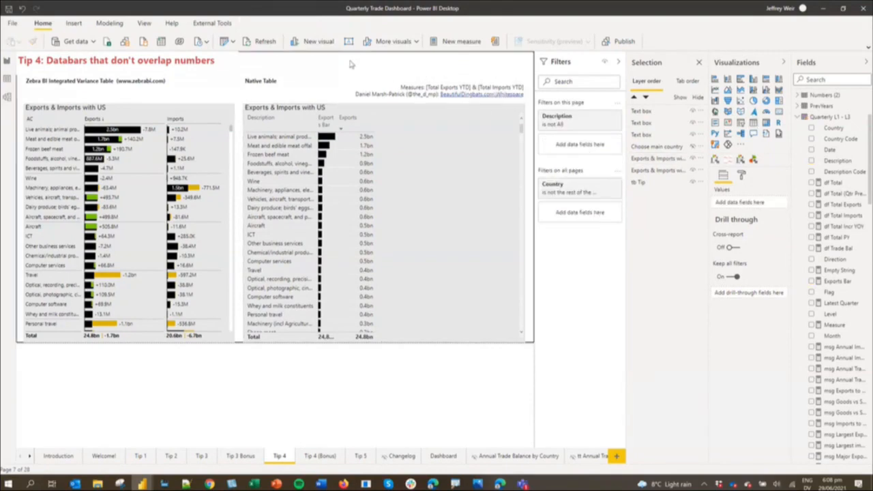
pyautogui.click(484, 96)
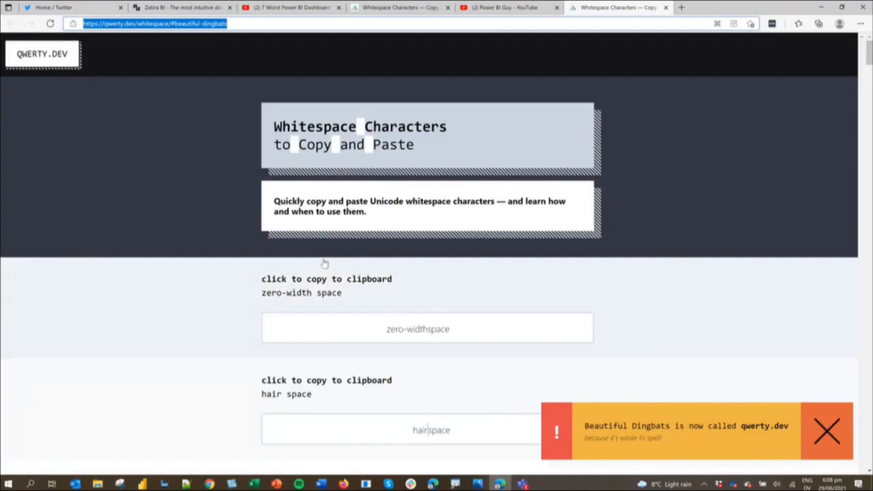
pyautogui.scroll(-4, 324, 262)
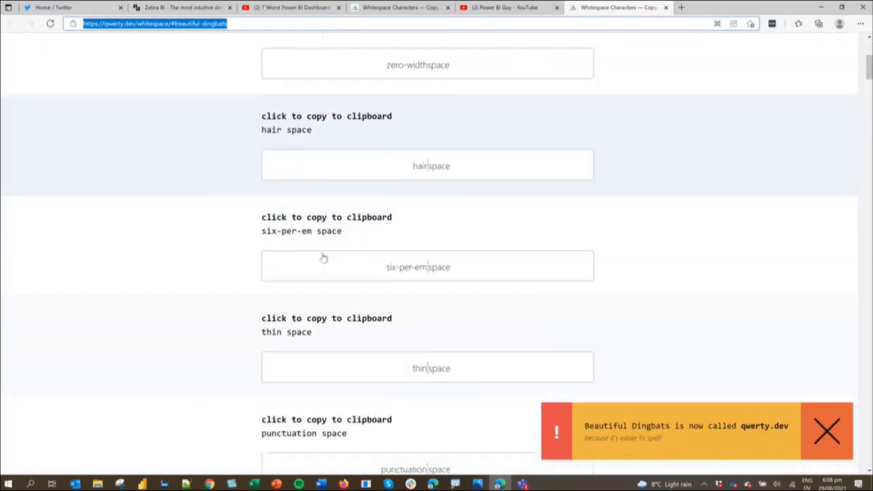
pyautogui.scroll(-7, 324, 258)
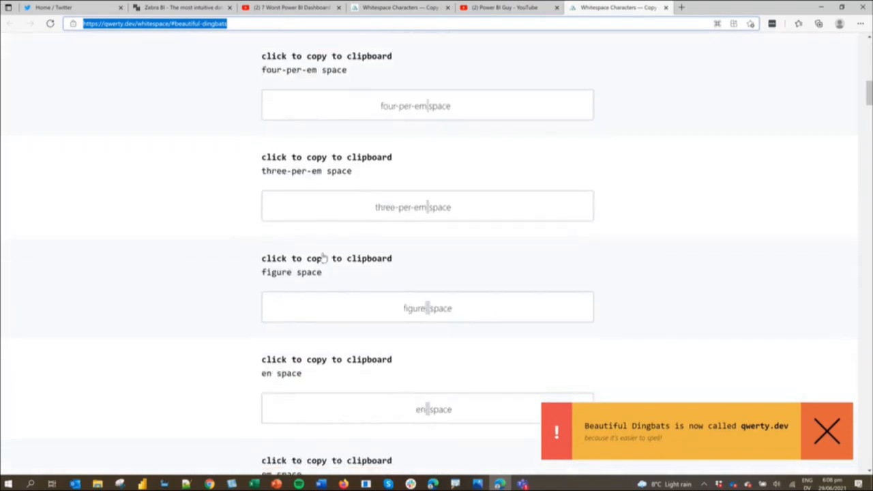
pyautogui.scroll(-2, 323, 257)
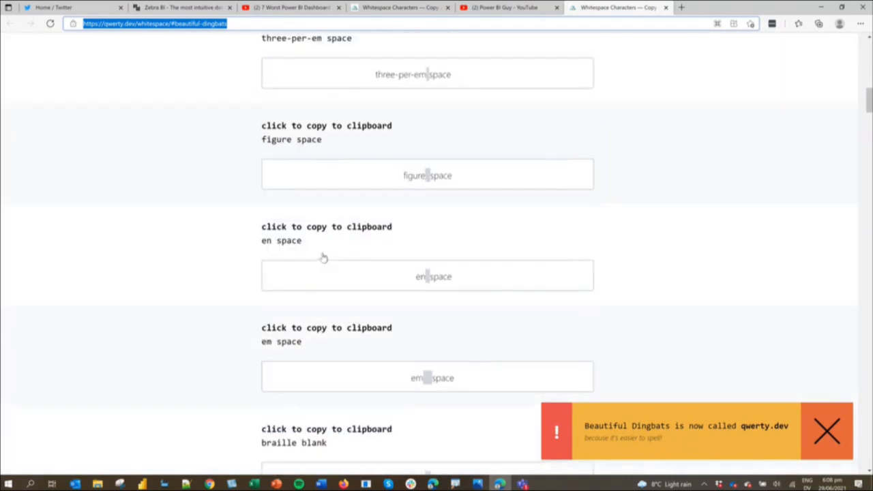
pyautogui.scroll(13, 324, 258)
pyautogui.scroll(-2, 402, 245)
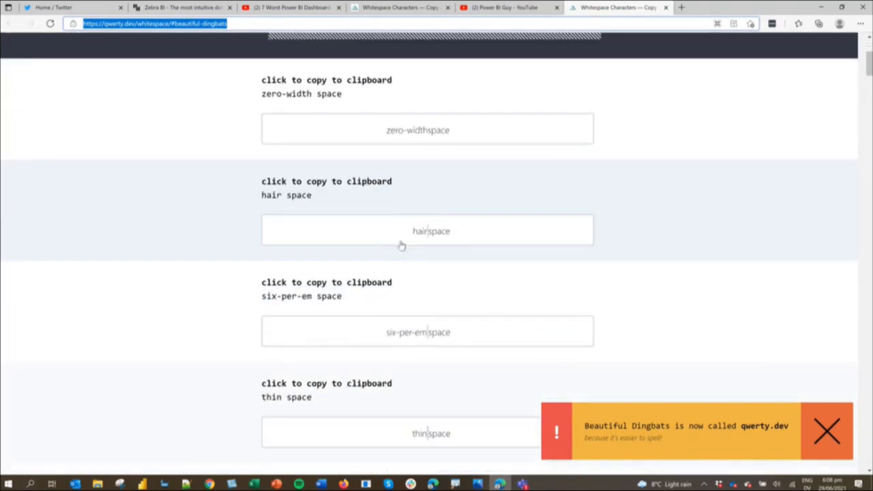
pyautogui.click(402, 231)
pyautogui.scroll(2, 411, 156)
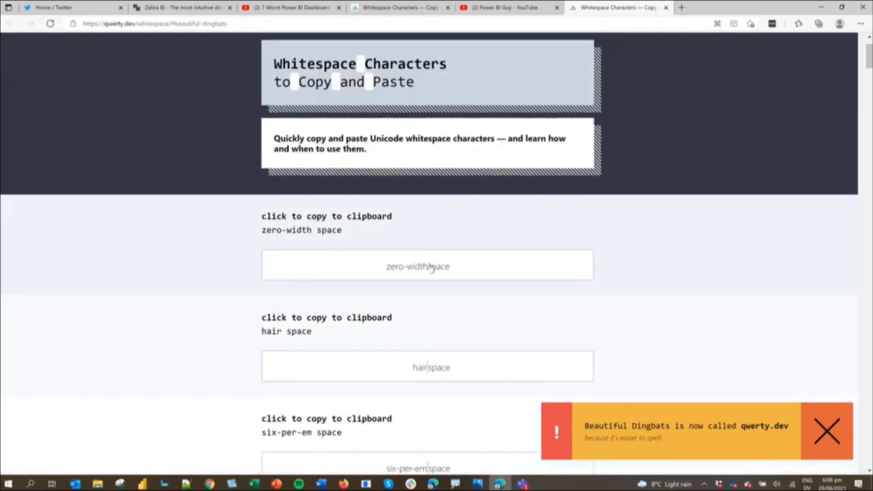
pyautogui.click(428, 263)
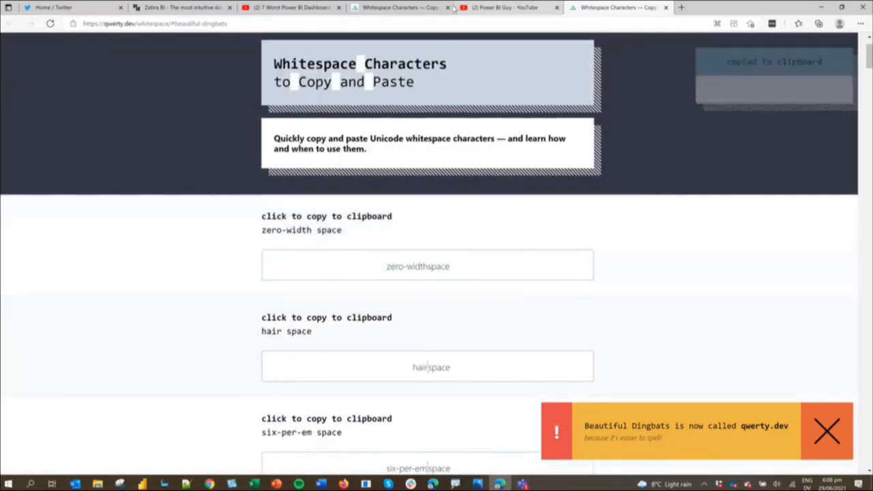
# Switch back to Power BI Desktop and rename the Exports Bar field of the native table with the copied zero-width space.
pyautogui.hotkey('alt', 'Tab')
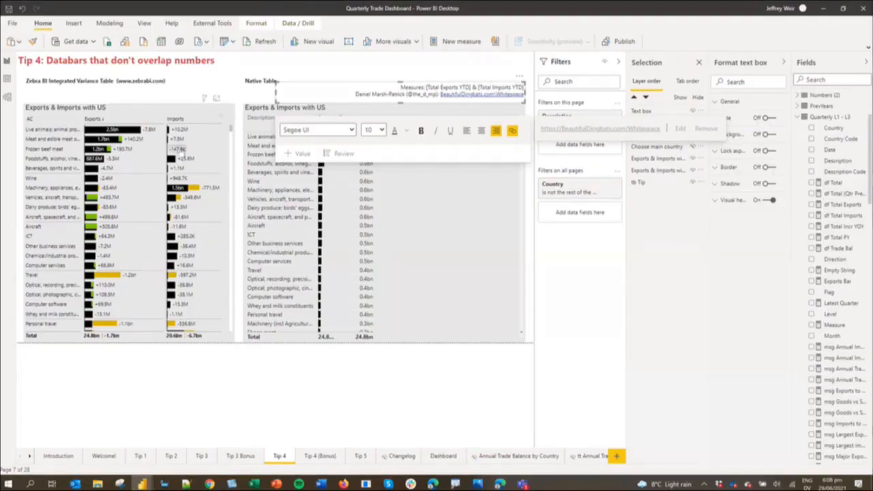
pyautogui.click(246, 196)
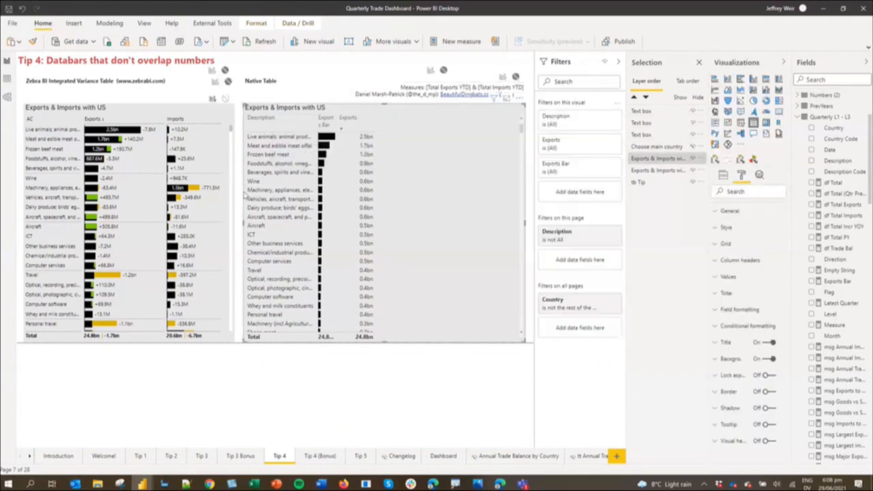
pyautogui.click(664, 160)
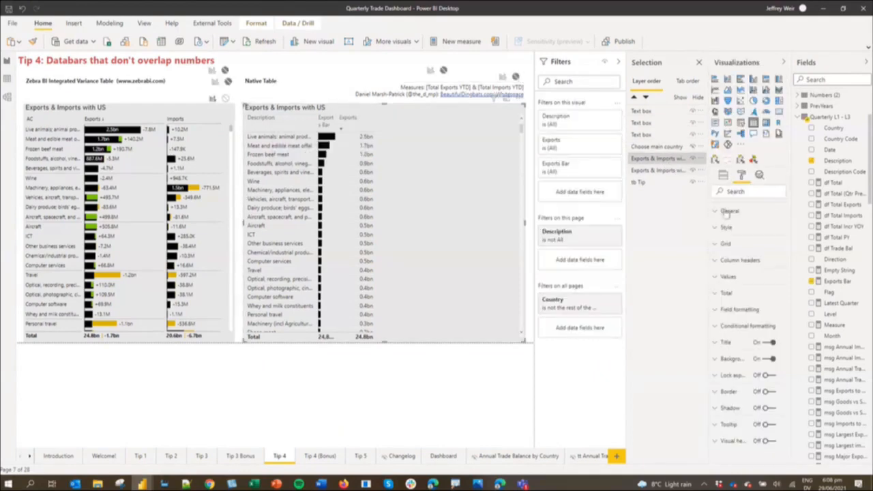
pyautogui.click(723, 177)
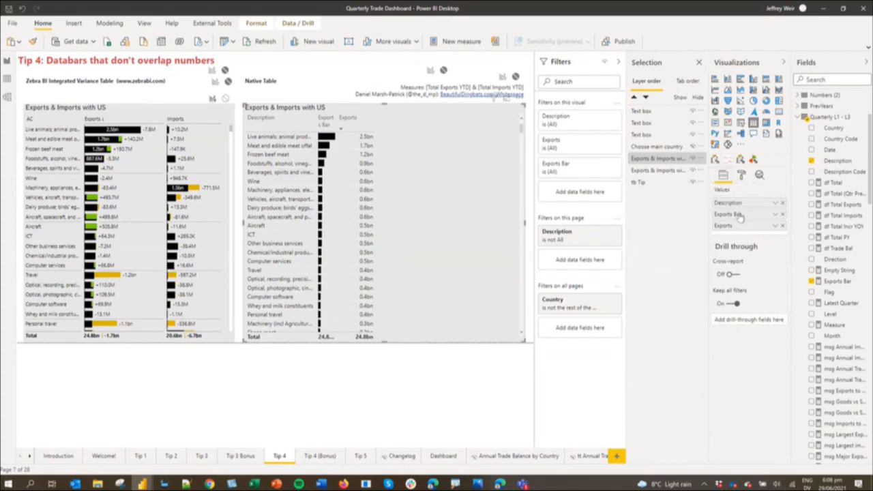
pyautogui.doubleClick(739, 215)
pyautogui.press('BackSpace')
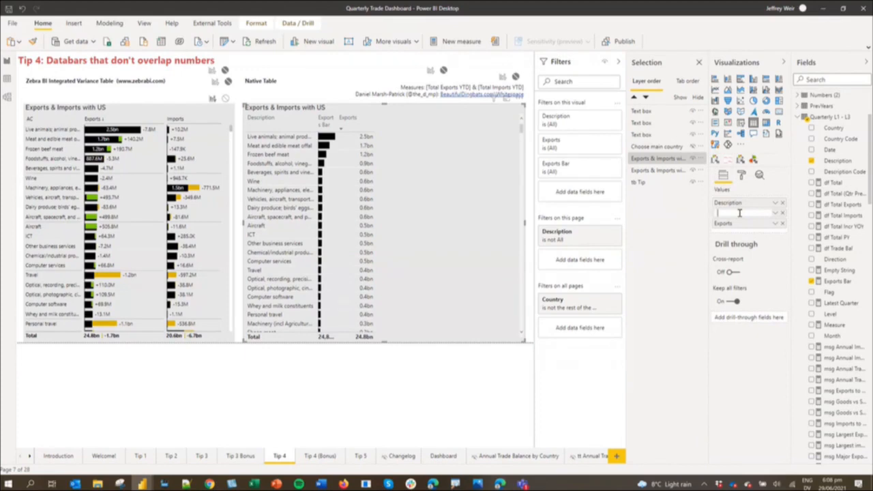
pyautogui.press('Return')
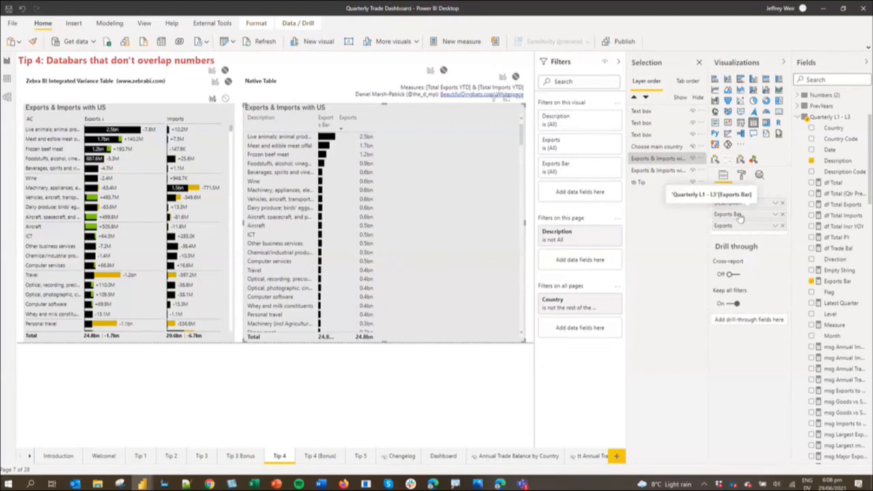
pyautogui.doubleClick(739, 214)
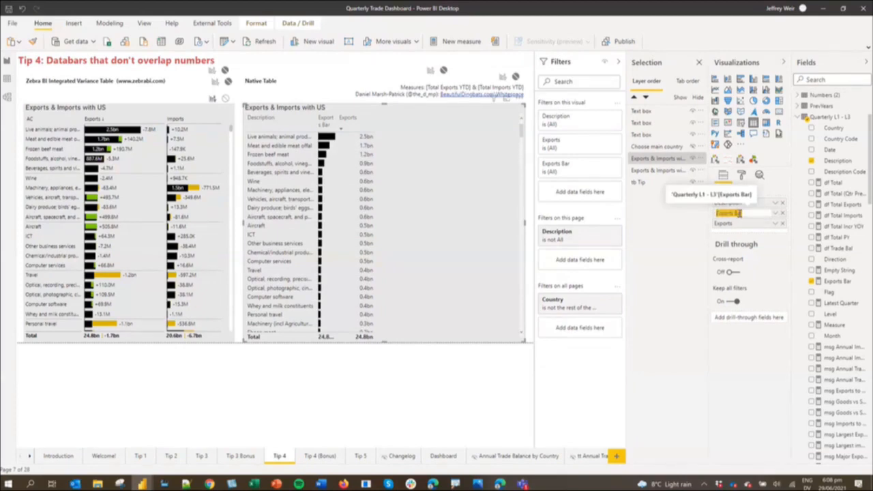
pyautogui.press('BackSpace')
pyautogui.press('Return')
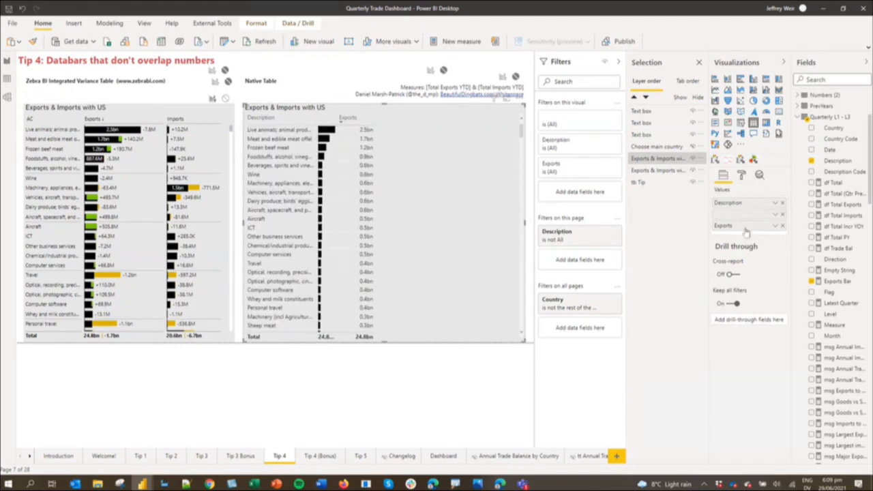
# Place the Exports column before the blank-named bar column in the native table and narrow the Exports column slightly.
pyautogui.moveTo(741, 232); pyautogui.dragTo(745, 229)
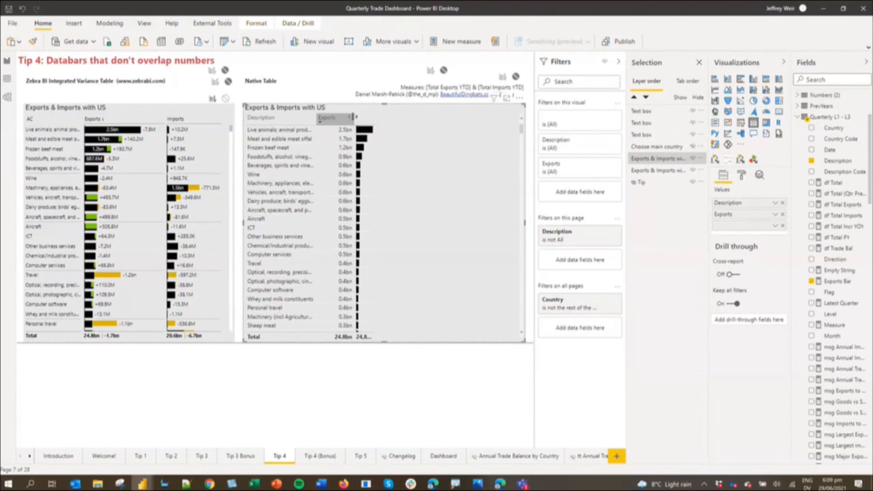
pyautogui.moveTo(352, 118); pyautogui.dragTo(348, 118)
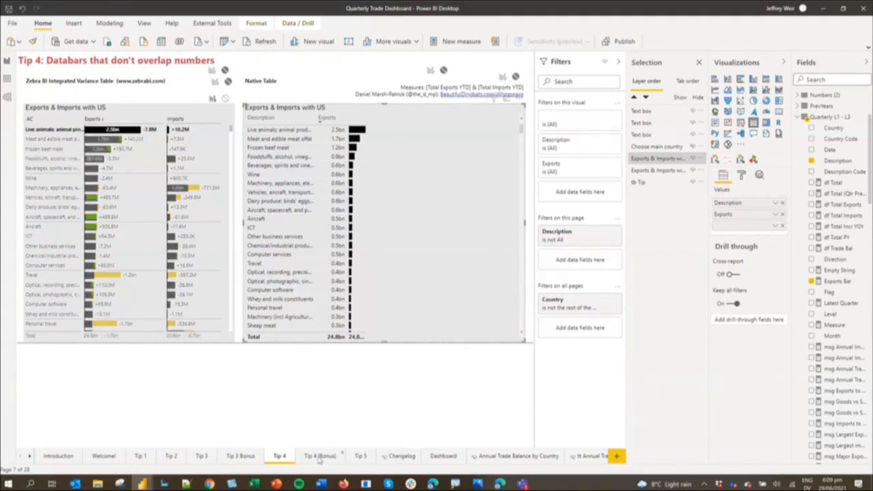
# View the Tip 4 (Bonus) report page and move on to the Tip 5 page.
pyautogui.click(320, 456)
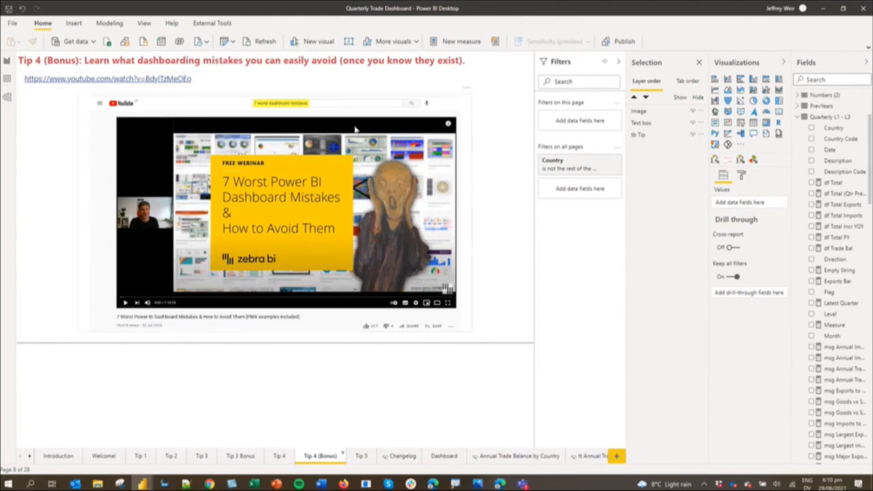
pyautogui.click(361, 457)
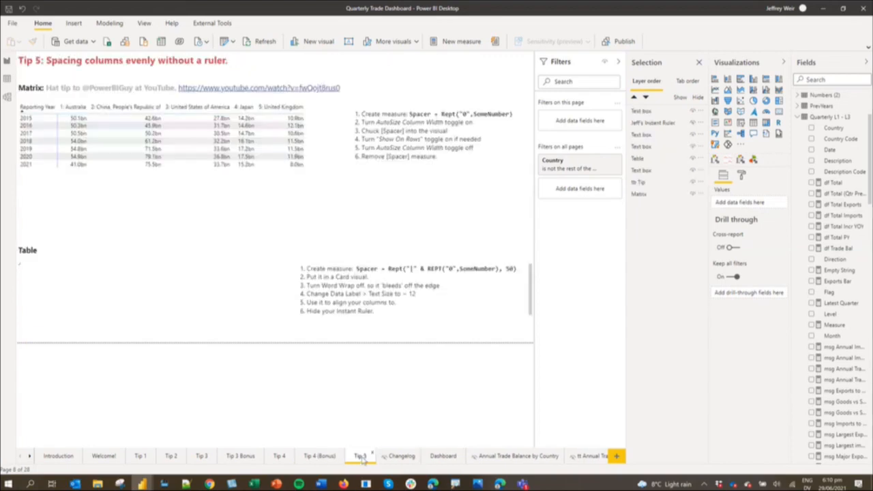
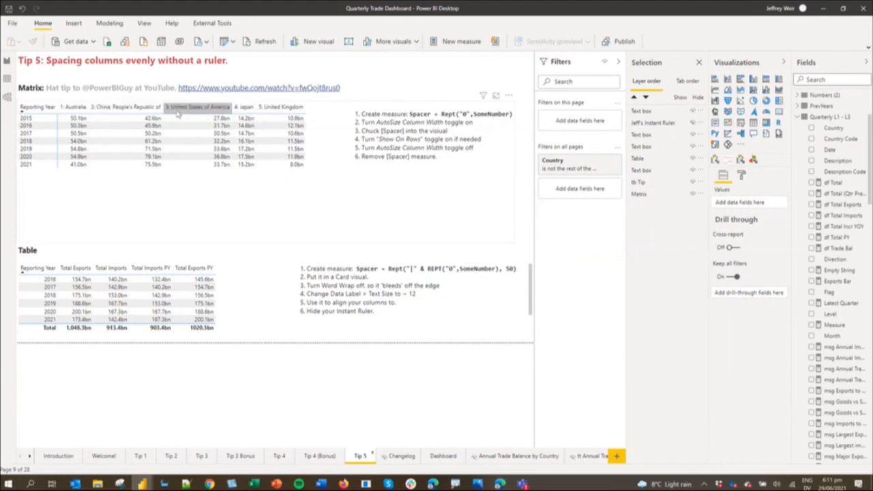
# Select the matrix on the Tip 5 page and widen its "4: Japan" column by hand.
pyautogui.click(256, 110)
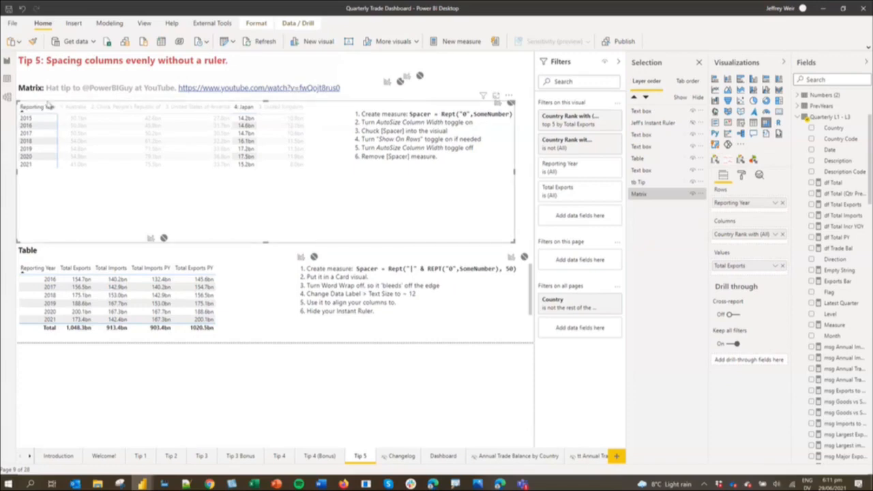
pyautogui.click(253, 24)
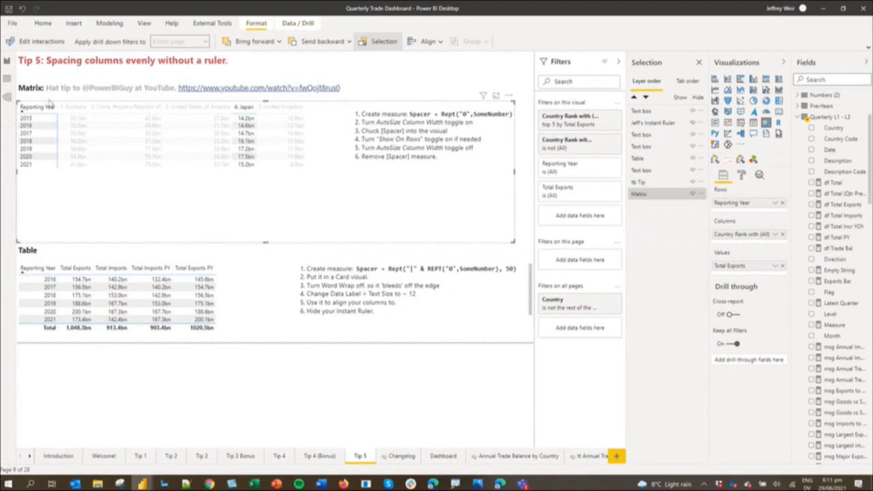
pyautogui.moveTo(260, 112)
pyautogui.mouseDown()
pyautogui.moveTo(297, 107)
pyautogui.moveTo(282, 107)
pyautogui.mouseUp()
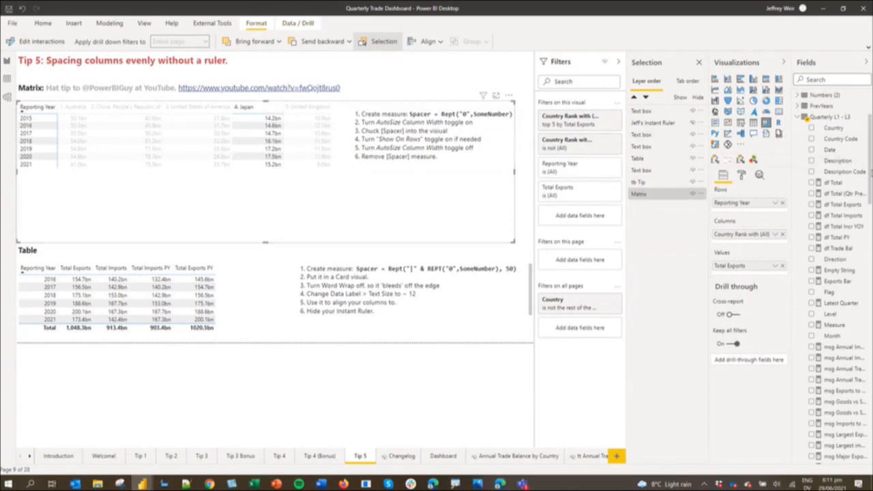
# Create a measure in the Quarterly L1 - L3 table defined as Spacer 2 = REPT("0",20).
pyautogui.scroll(-10, 863, 292)
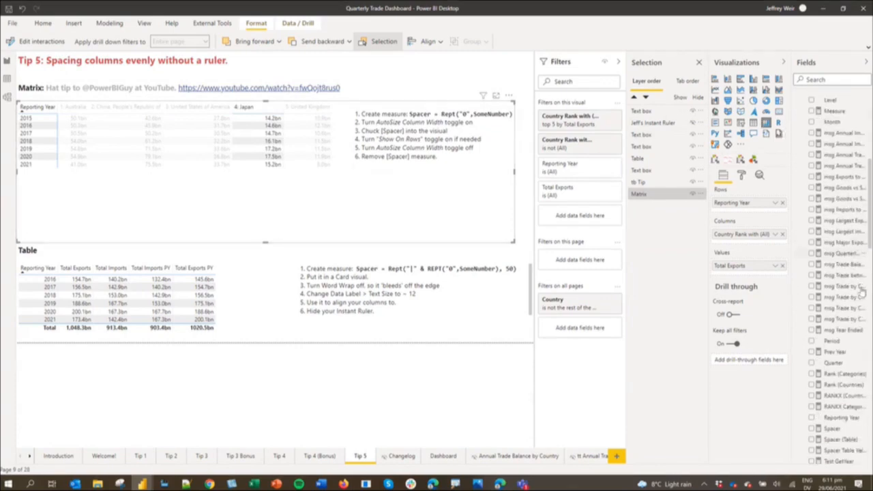
pyautogui.scroll(5, 862, 290)
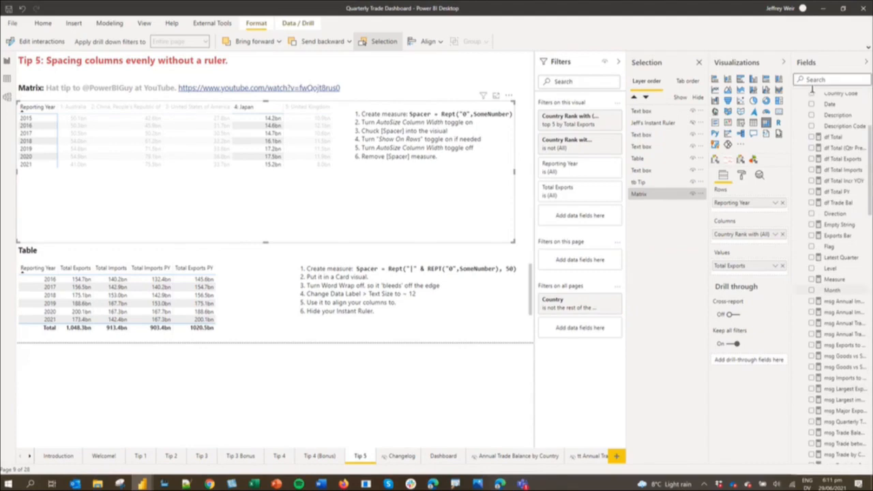
pyautogui.scroll(5, 839, 82)
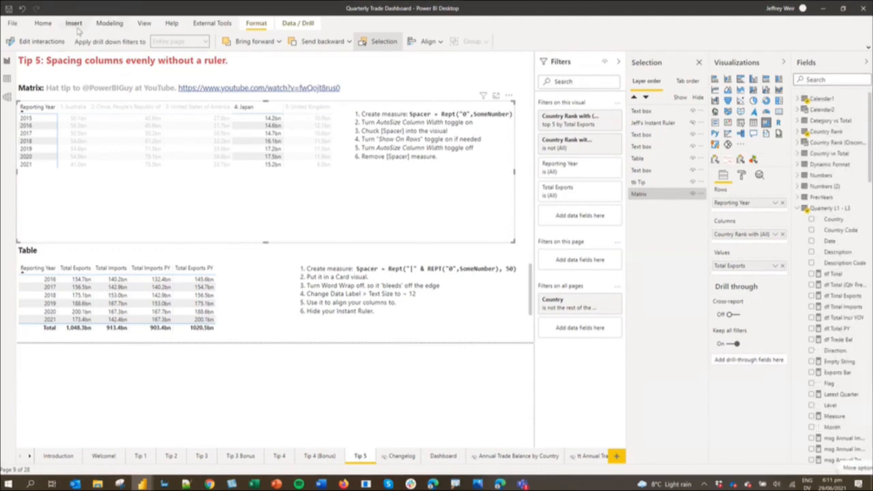
pyautogui.click(863, 209)
pyautogui.click(810, 218)
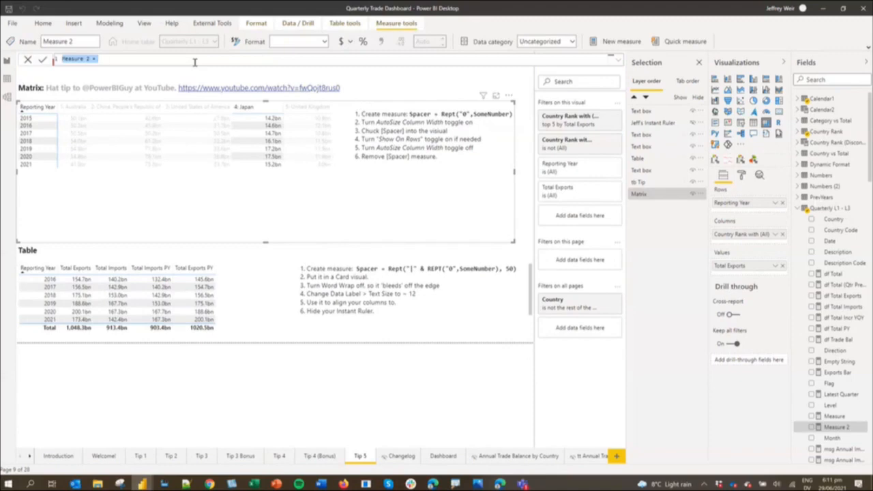
pyautogui.write('Spacer = Rept')
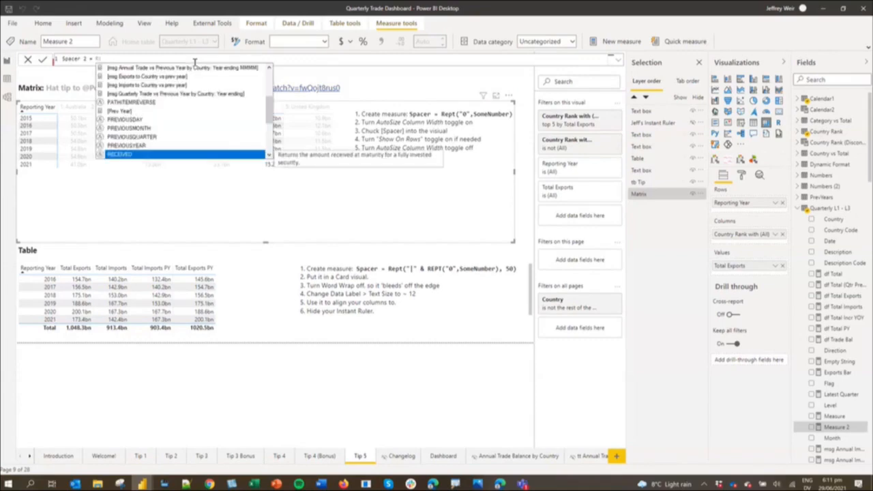
pyautogui.write('(')
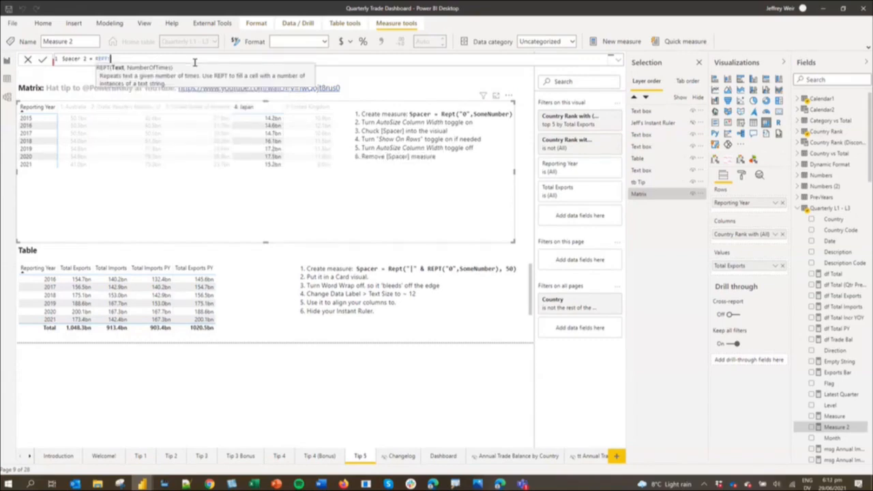
pyautogui.write('"0",20)')
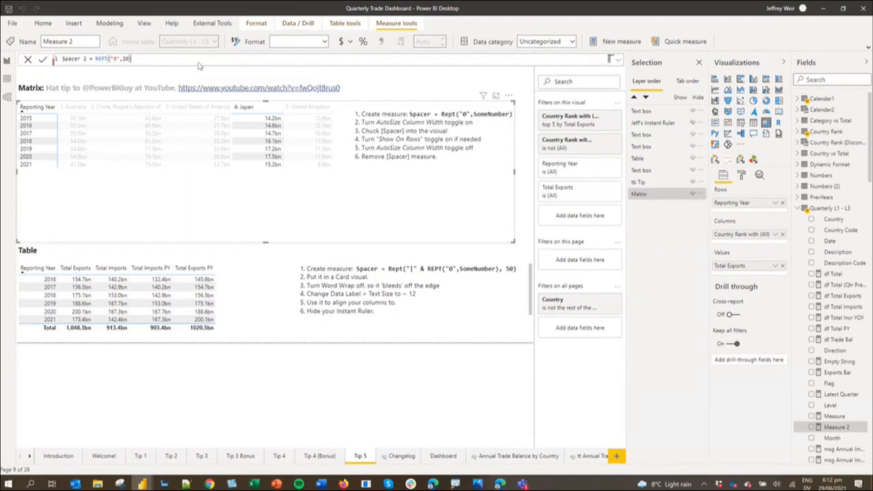
pyautogui.press('Return')
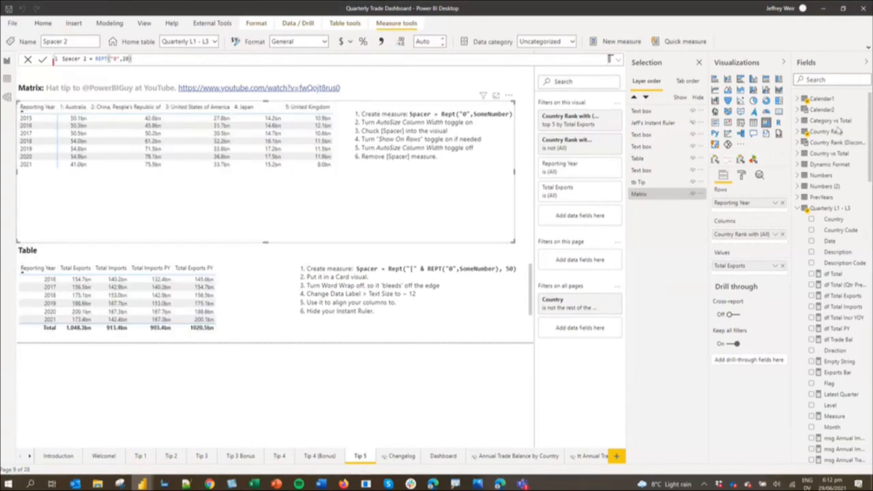
# Find the matrix's auto-size column width setting and the Spacer 2 measure, and add Spacer 2 to the matrix values.
pyautogui.click(825, 79)
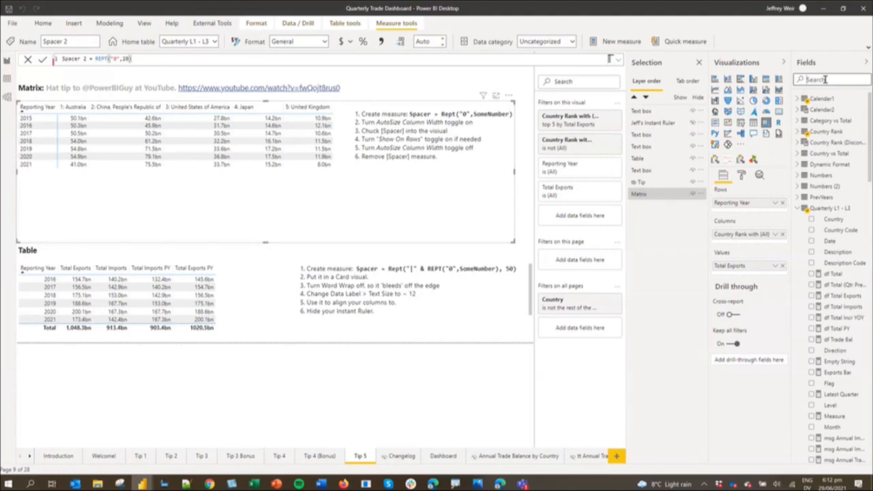
pyautogui.write('spacer')
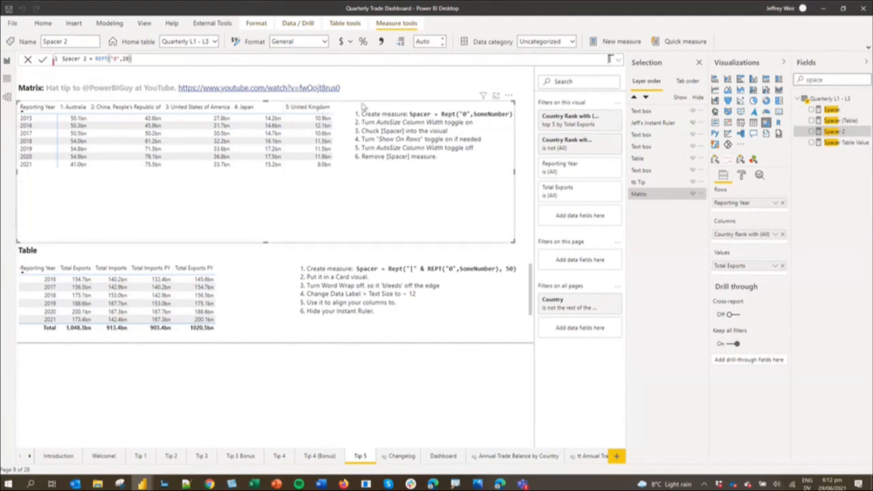
pyautogui.click(742, 176)
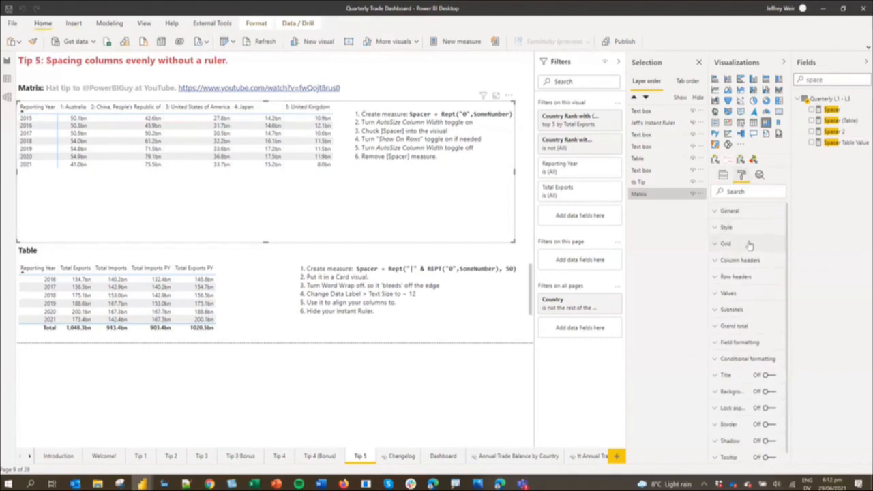
pyautogui.click(740, 192)
pyautogui.write('column')
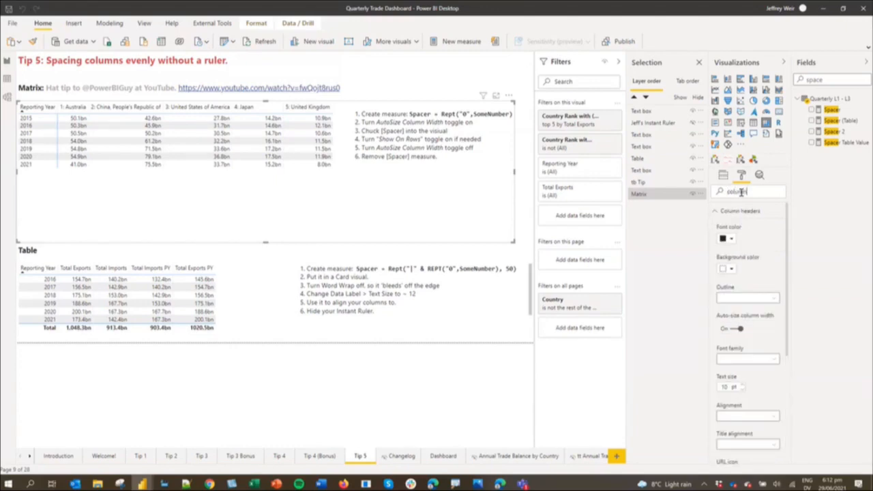
pyautogui.write(' wid')
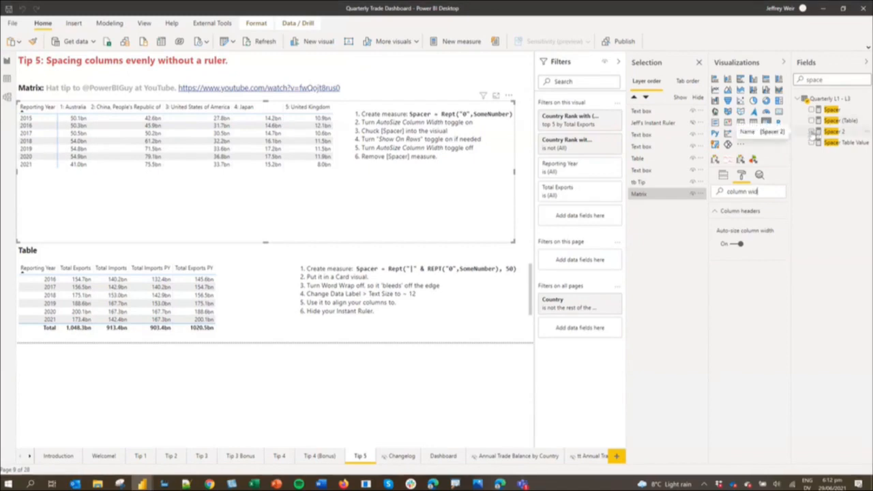
pyautogui.click(812, 133)
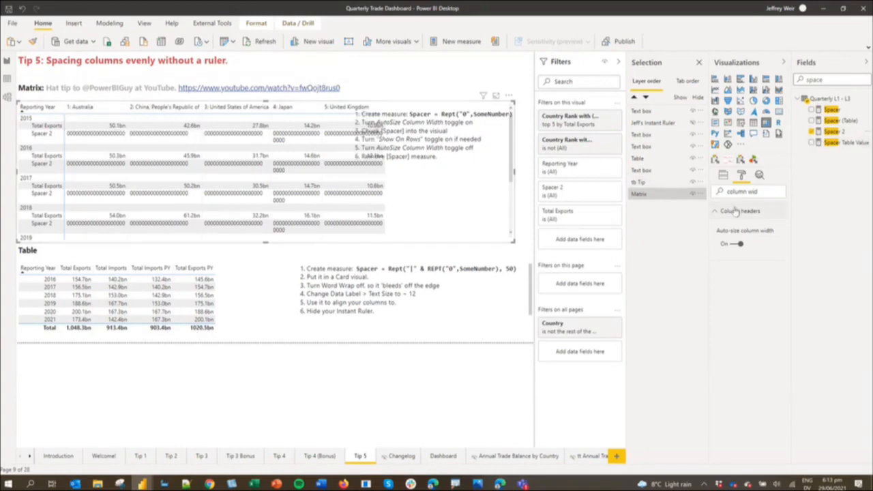
# Turn off the matrix's Show on rows option for values and turn it back on.
pyautogui.click(723, 177)
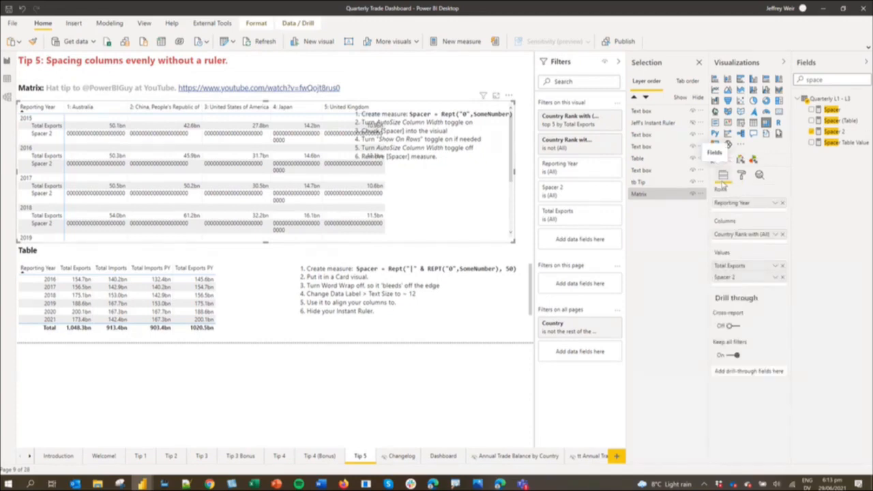
pyautogui.click(742, 175)
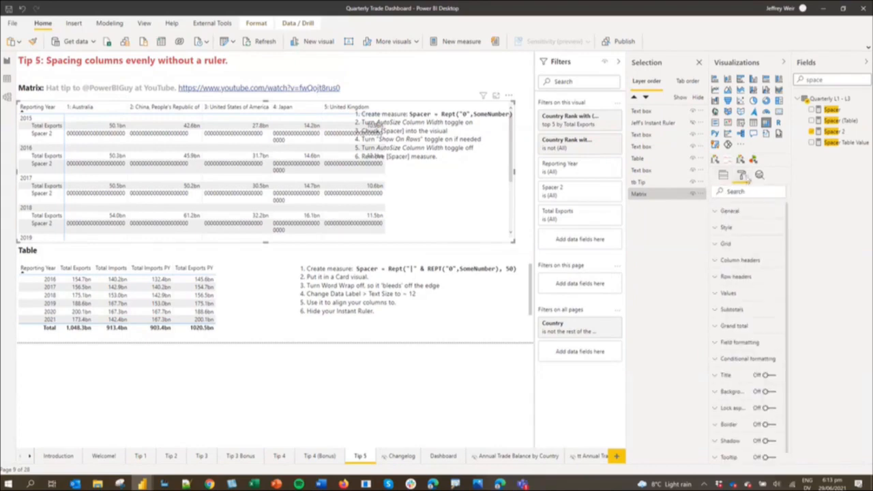
pyautogui.click(724, 293)
pyautogui.scroll(-3, 727, 294)
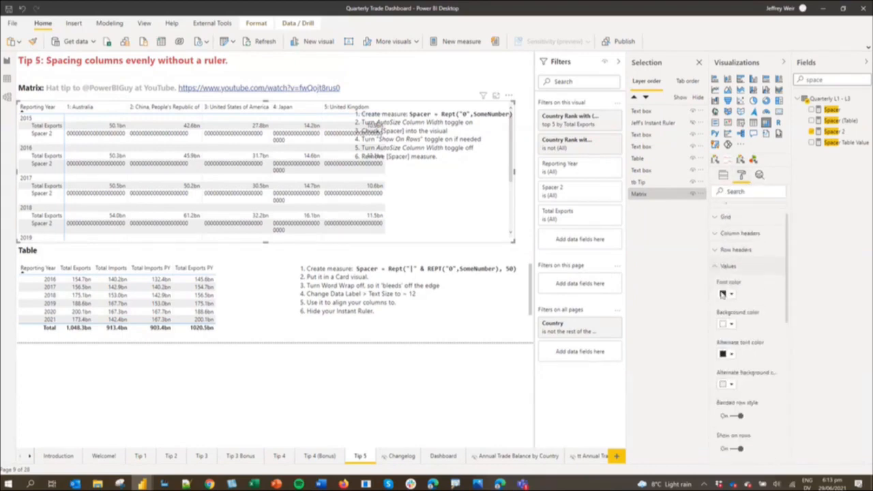
pyautogui.scroll(-3, 728, 292)
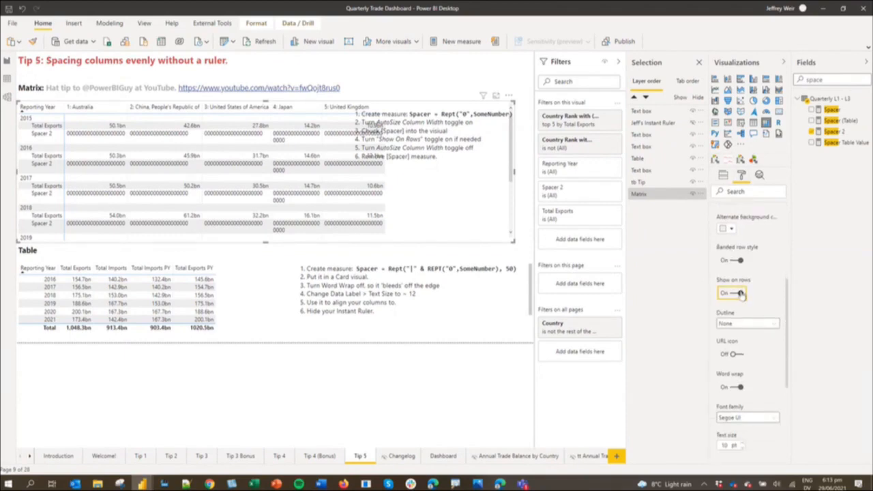
pyautogui.click(740, 294)
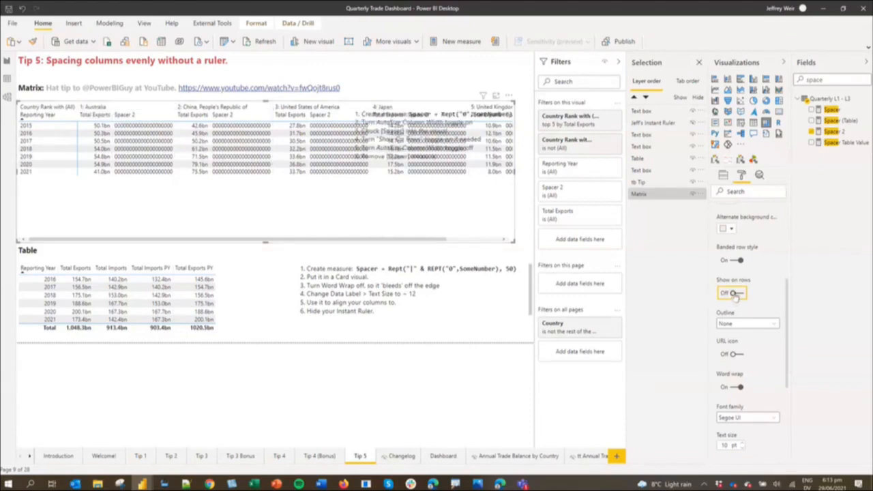
pyautogui.click(734, 293)
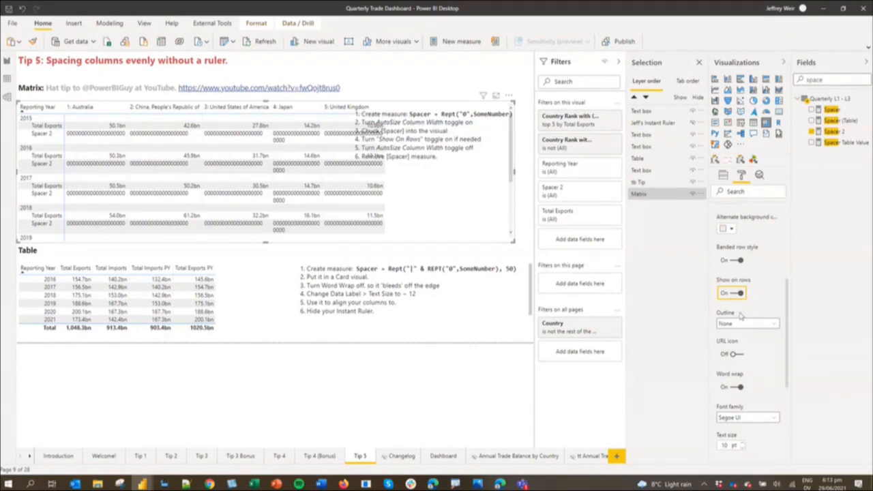
pyautogui.scroll(-1, 740, 316)
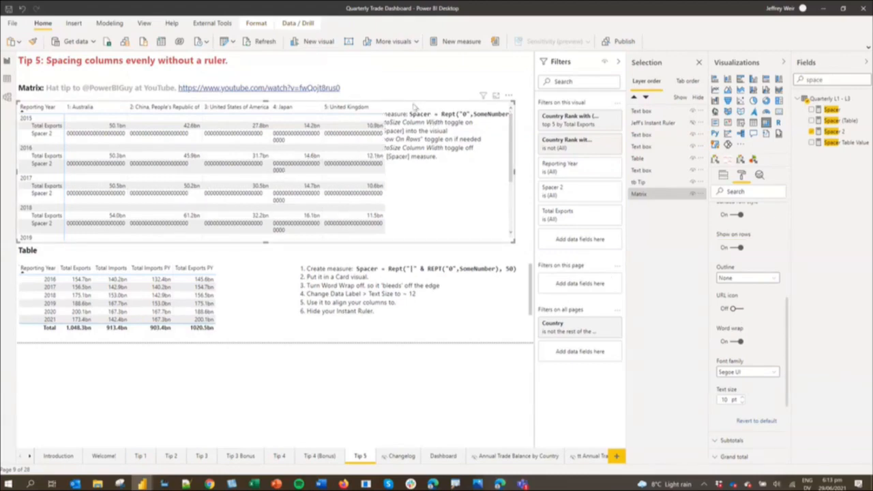
# Shift the matrix slightly down and move its six-step instruction text box up, clear of the matrix columns.
pyautogui.moveTo(418, 104); pyautogui.dragTo(398, 113)
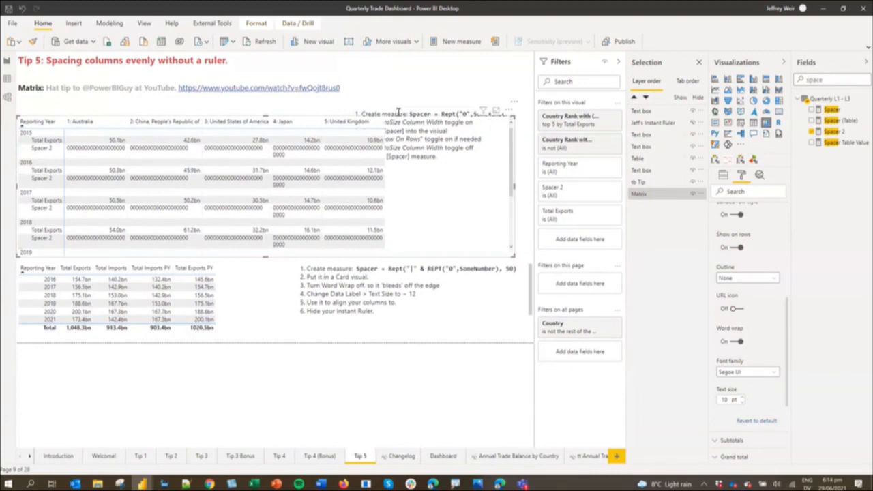
pyautogui.click(399, 112)
pyautogui.click(418, 59)
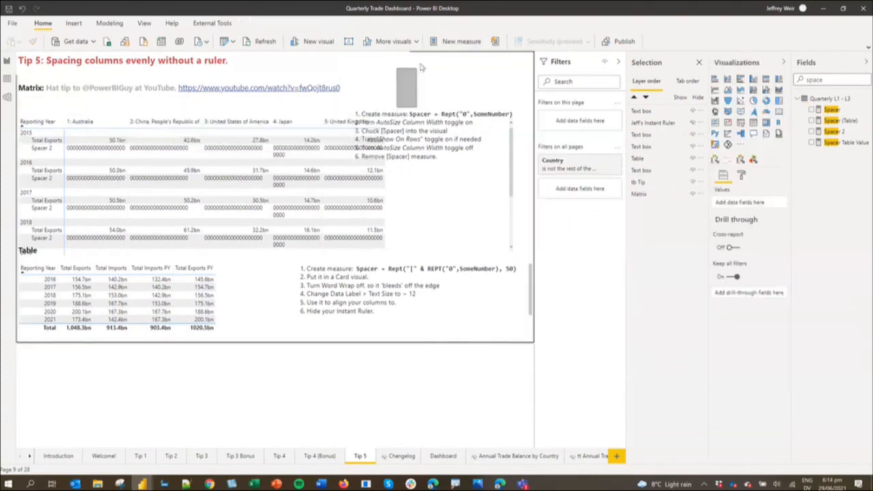
pyautogui.click(425, 111)
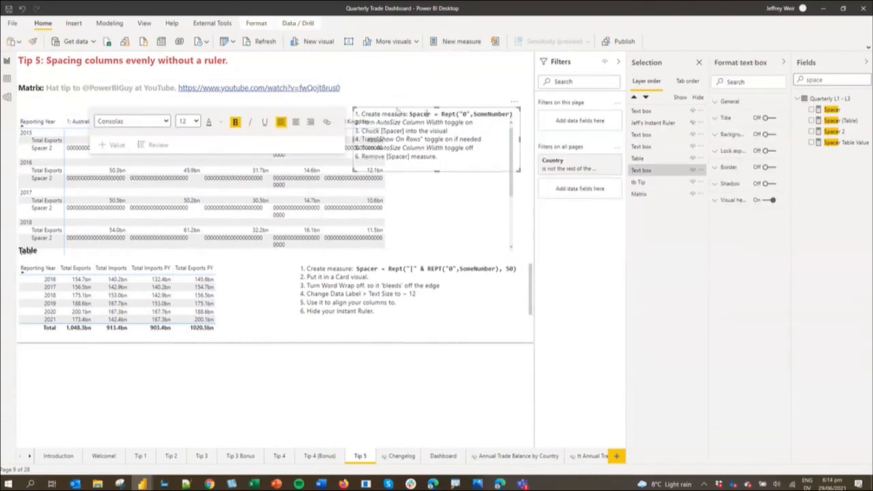
pyautogui.moveTo(398, 110); pyautogui.dragTo(412, 55)
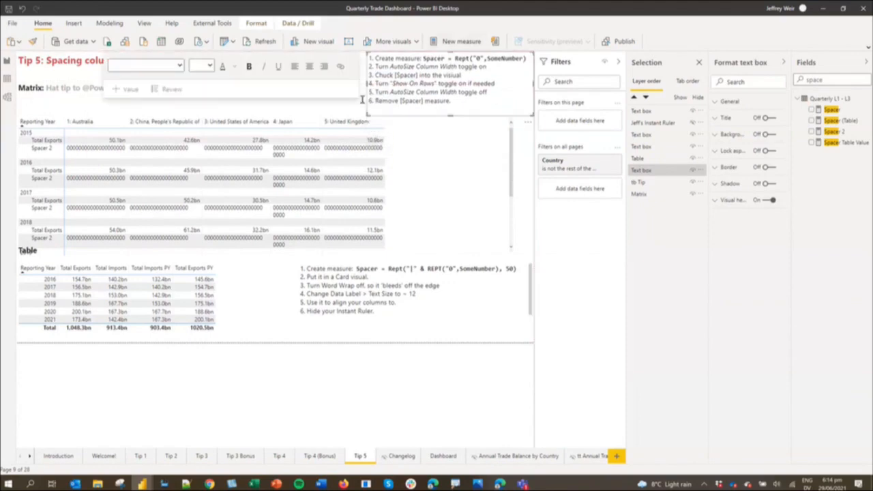
# Remove the Spacer 2 measure from the matrix and add it back.
pyautogui.click(311, 120)
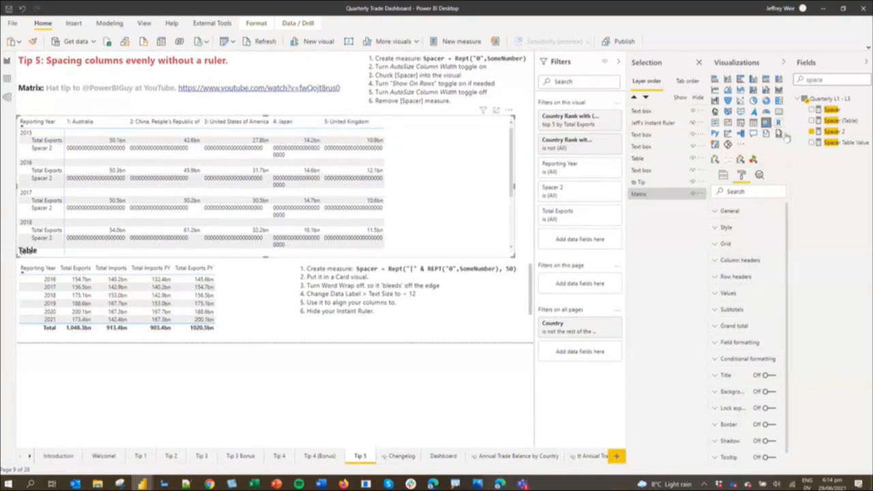
pyautogui.click(812, 133)
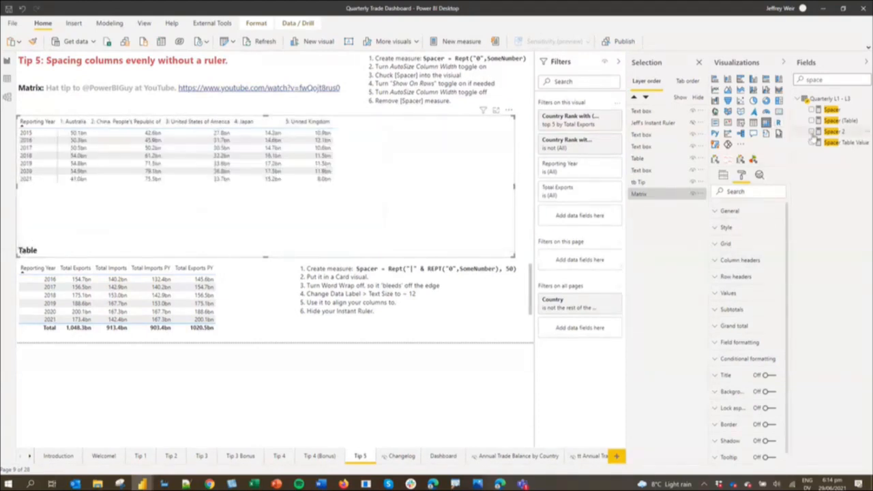
pyautogui.click(811, 132)
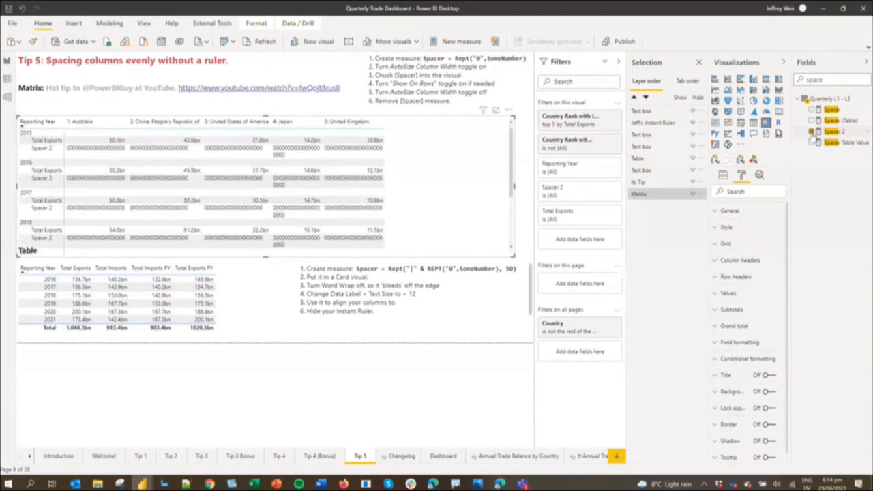
# Reset the matrix's column widths by switching auto-size column width off and on again.
pyautogui.click(734, 193)
pyautogui.write('sp')
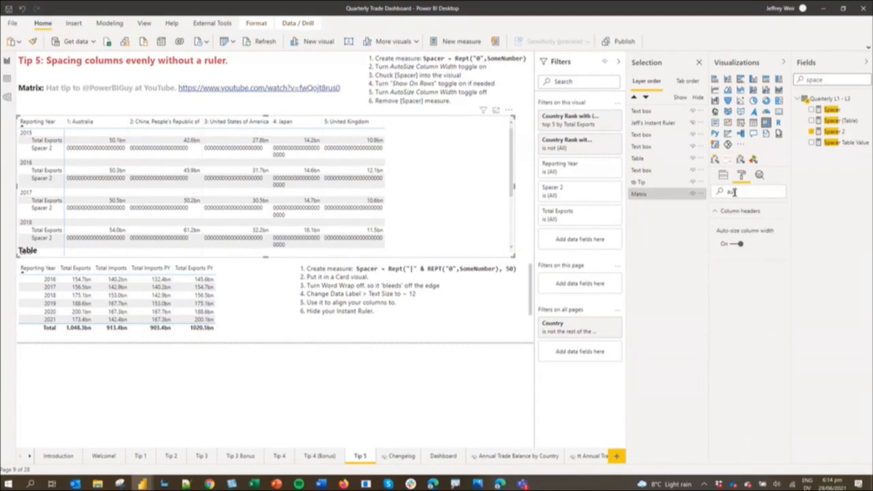
pyautogui.click(738, 246)
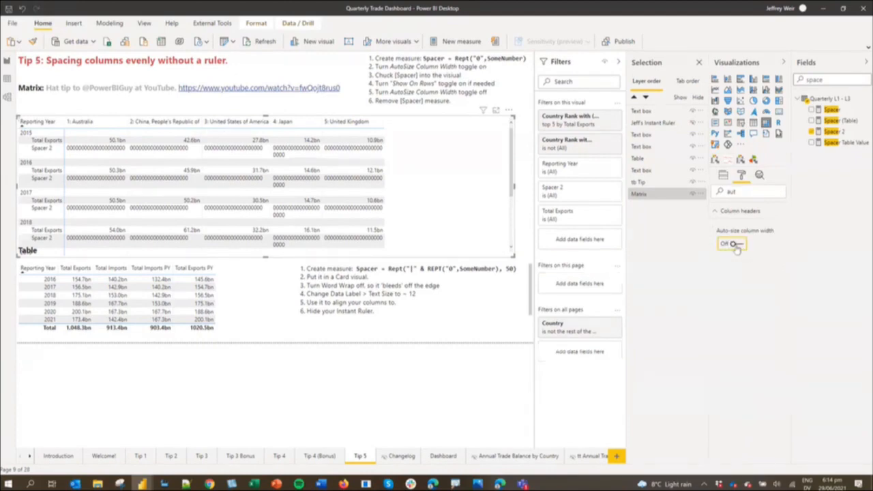
pyautogui.click(737, 247)
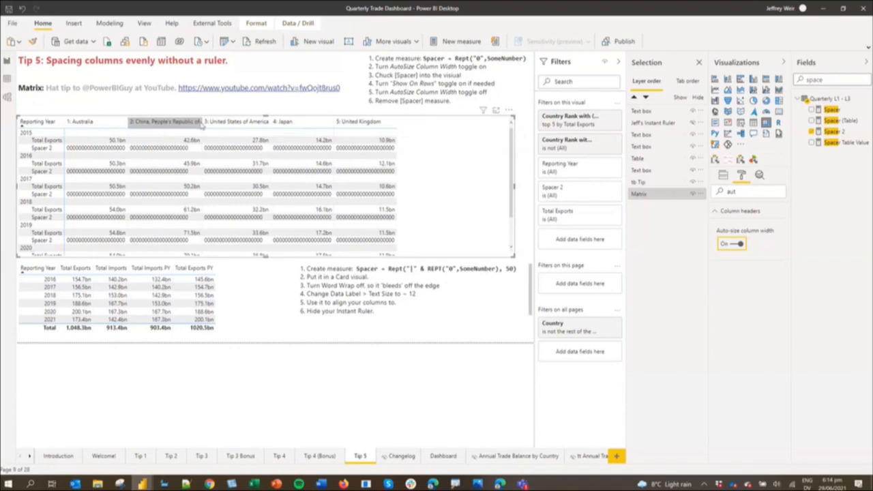
# Narrow the "2: China, People's Republic of" and "3: United States of America" matrix columns until their headers wrap.
pyautogui.moveTo(202, 121); pyautogui.dragTo(198, 122)
pyautogui.moveTo(196, 122); pyautogui.dragTo(189, 121)
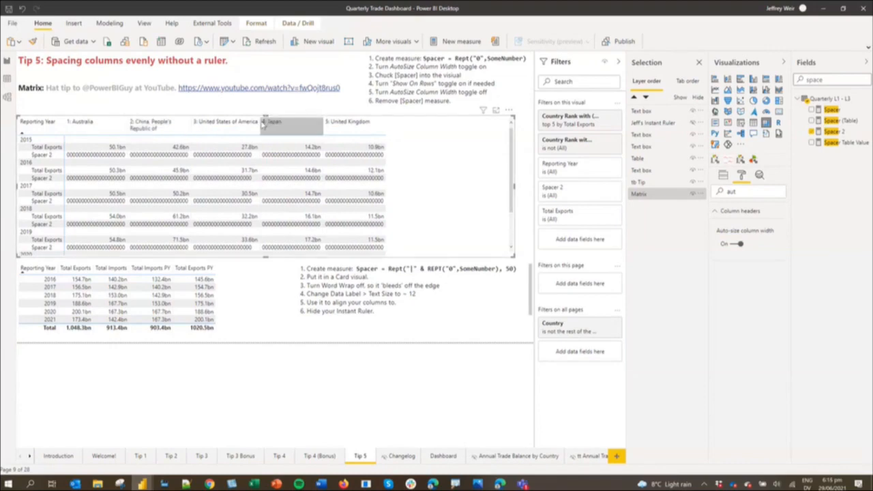
pyautogui.moveTo(261, 121); pyautogui.dragTo(250, 123)
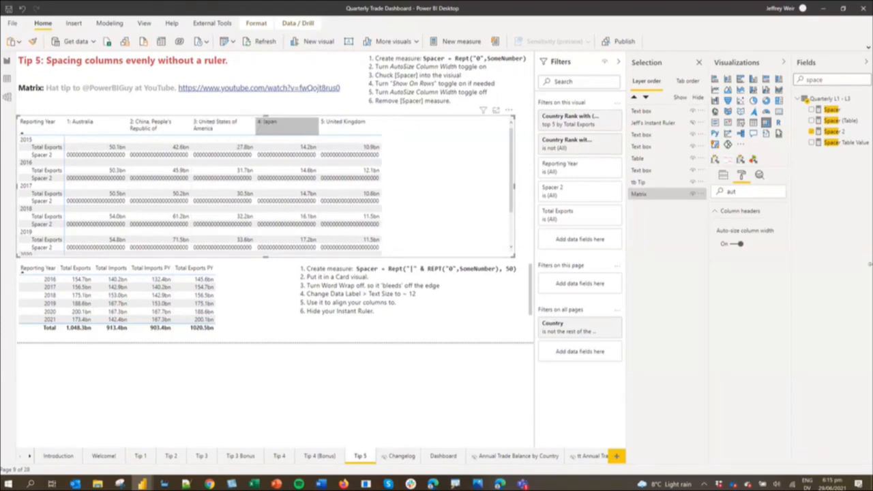
# Turn off auto-size column width for the matrix and remove the Spacer 2 measure from its values.
pyautogui.click(740, 244)
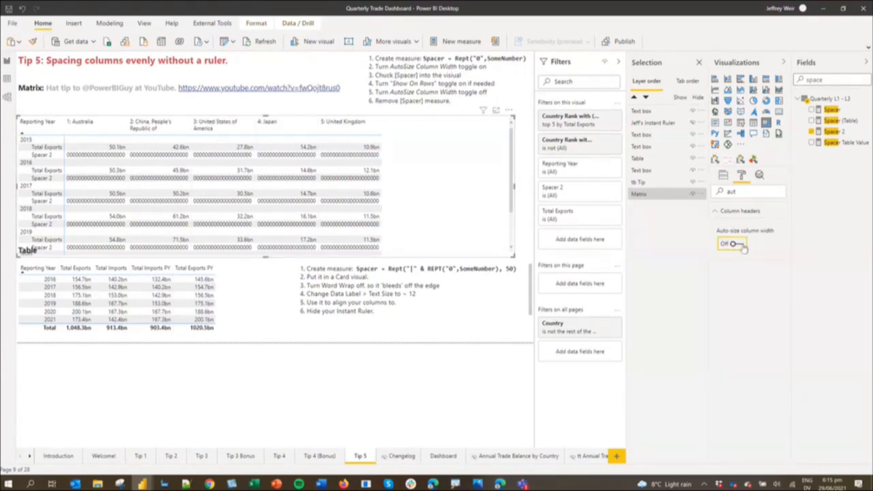
pyautogui.click(724, 176)
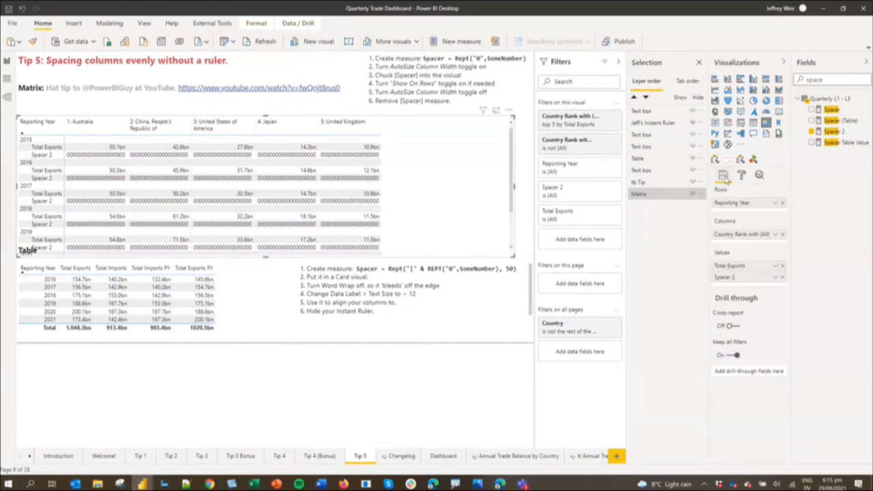
pyautogui.click(783, 279)
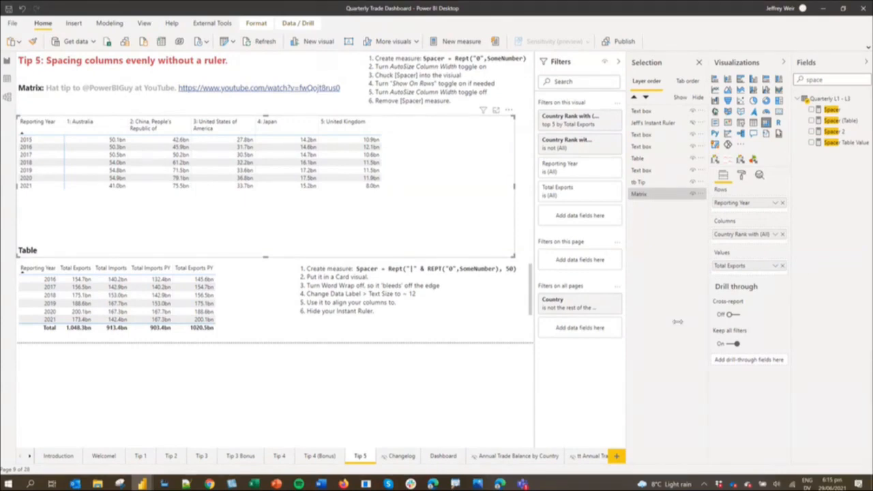
pyautogui.click(166, 384)
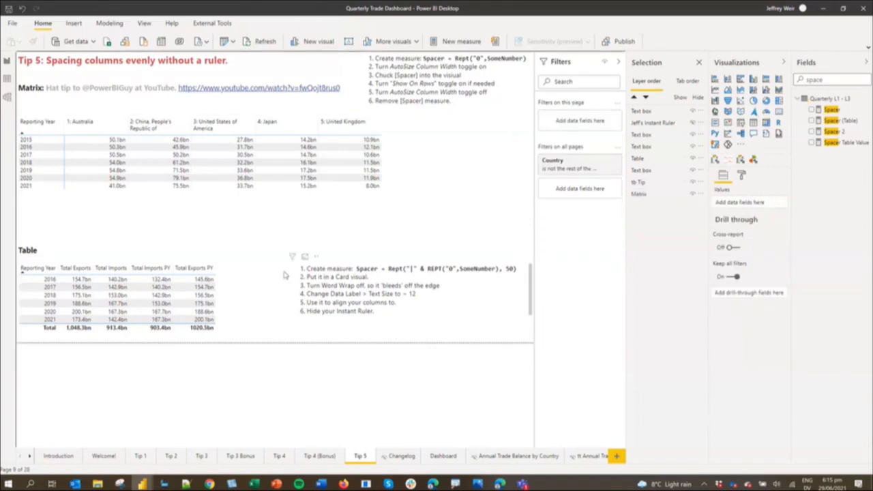
# Review the table's column spacing instructions and unhide the Instant Ruler card above the table.
pyautogui.click(350, 267)
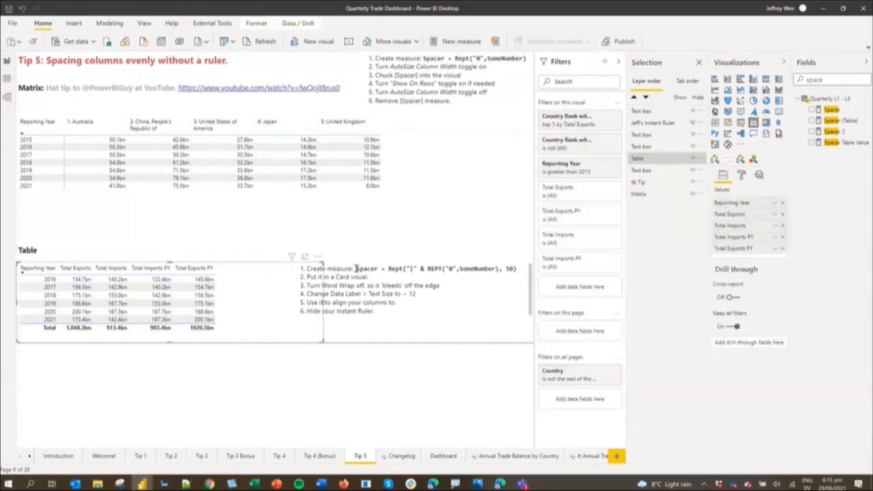
pyautogui.moveTo(349, 265); pyautogui.dragTo(362, 265)
pyautogui.click(199, 215)
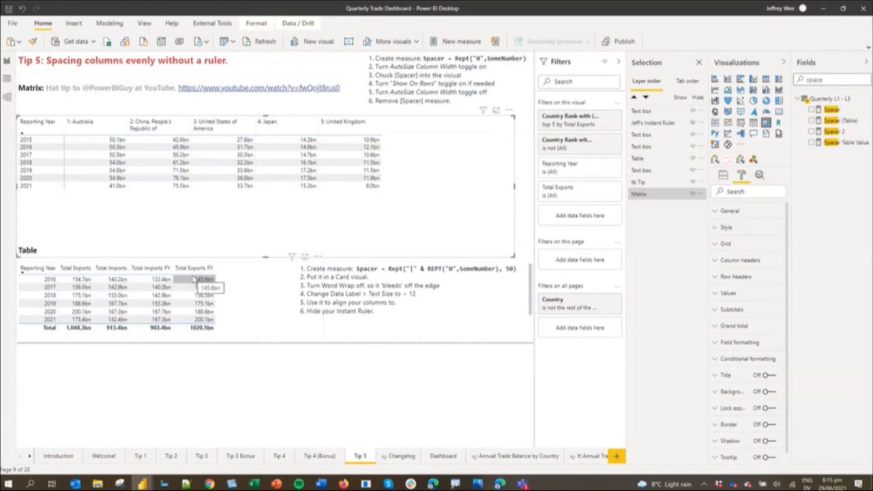
pyautogui.click(346, 265)
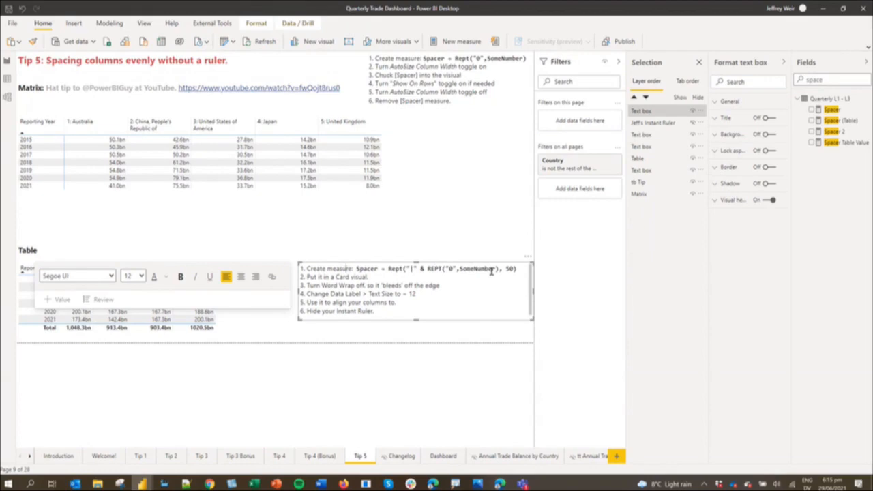
pyautogui.click(116, 226)
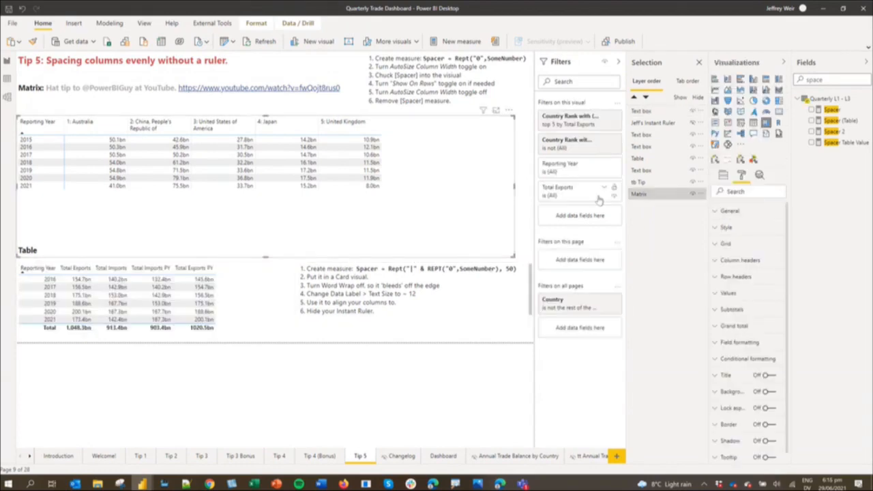
pyautogui.click(693, 124)
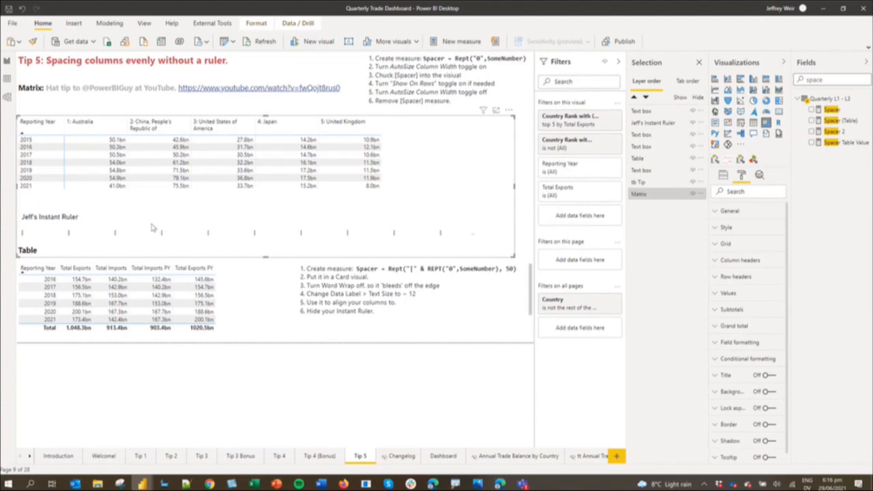
pyautogui.click(523, 211)
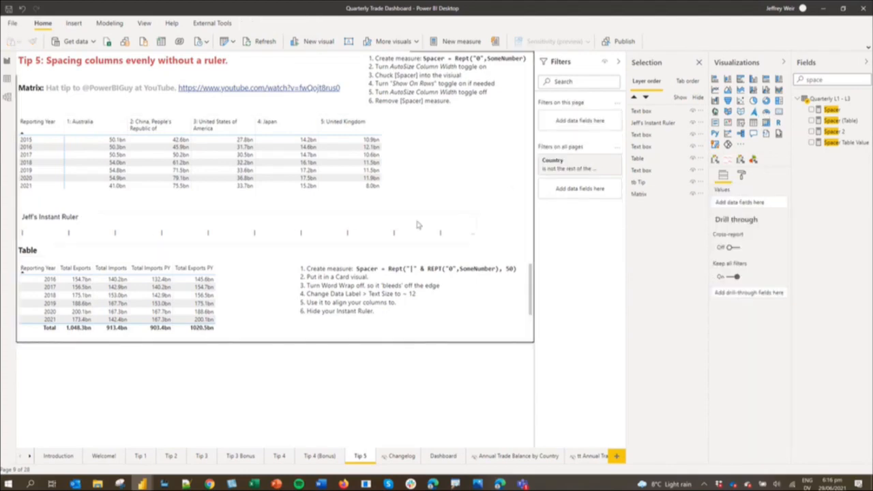
# Widen the Instant Ruler card and move it down so its tick marks sit just above the table's column headers.
pyautogui.moveTo(378, 211)
pyautogui.mouseDown()
pyautogui.moveTo(375, 204)
pyautogui.moveTo(389, 210)
pyautogui.mouseUp()
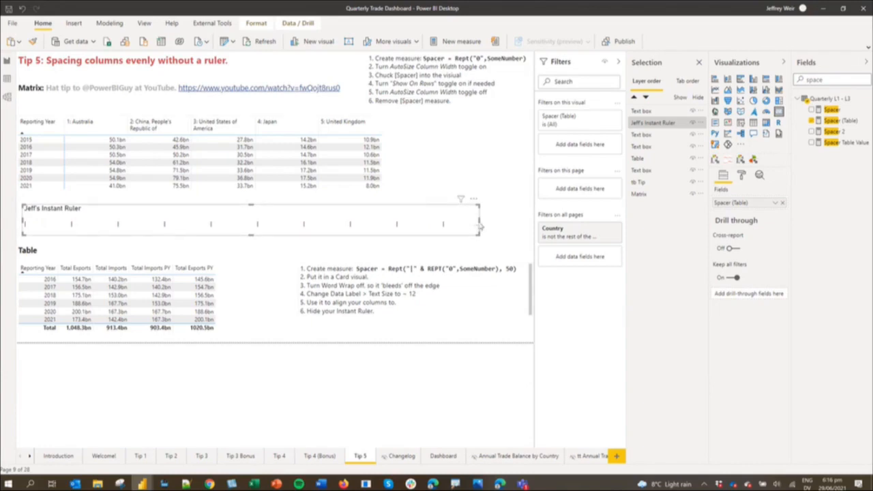
pyautogui.moveTo(479, 219); pyautogui.dragTo(495, 239)
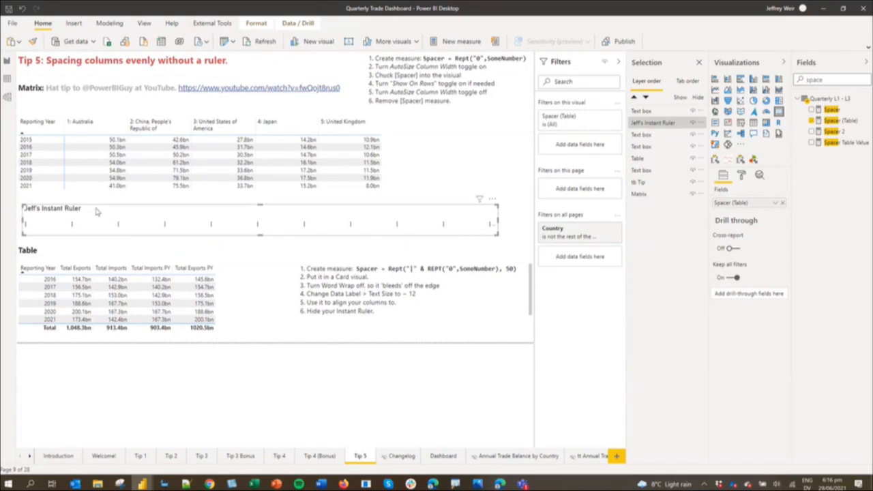
pyautogui.moveTo(91, 212); pyautogui.dragTo(117, 245)
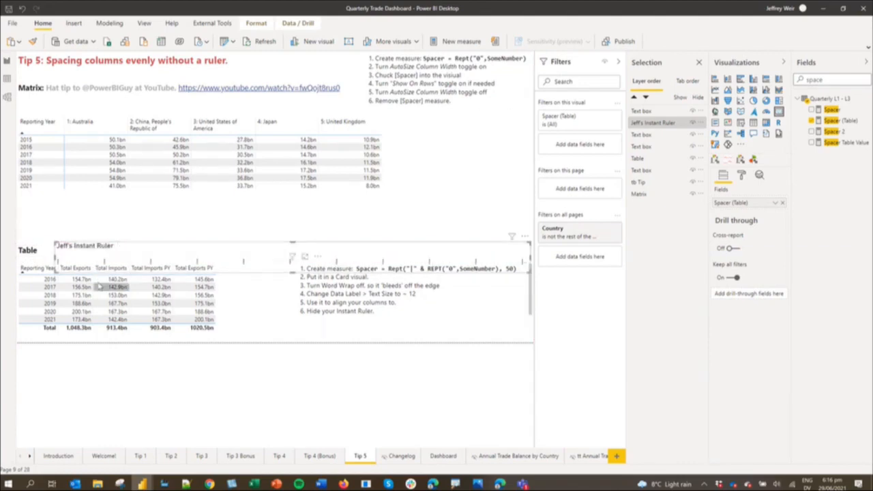
pyautogui.click(125, 232)
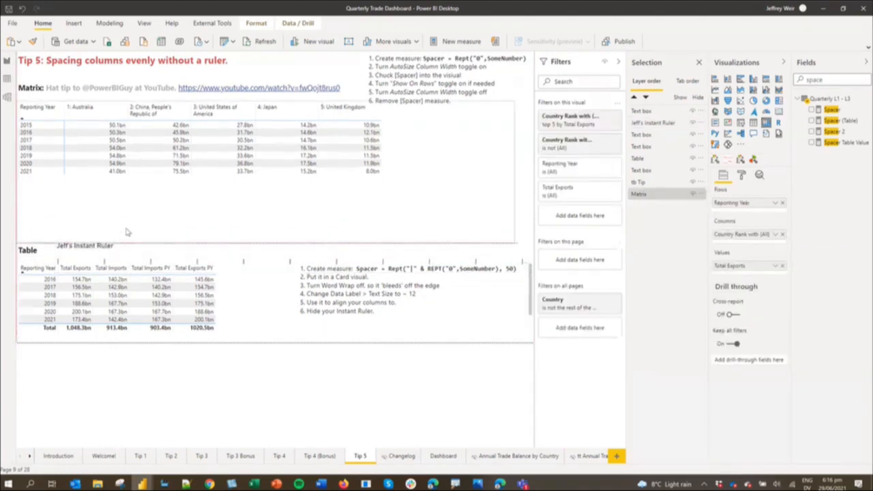
pyautogui.click(126, 245)
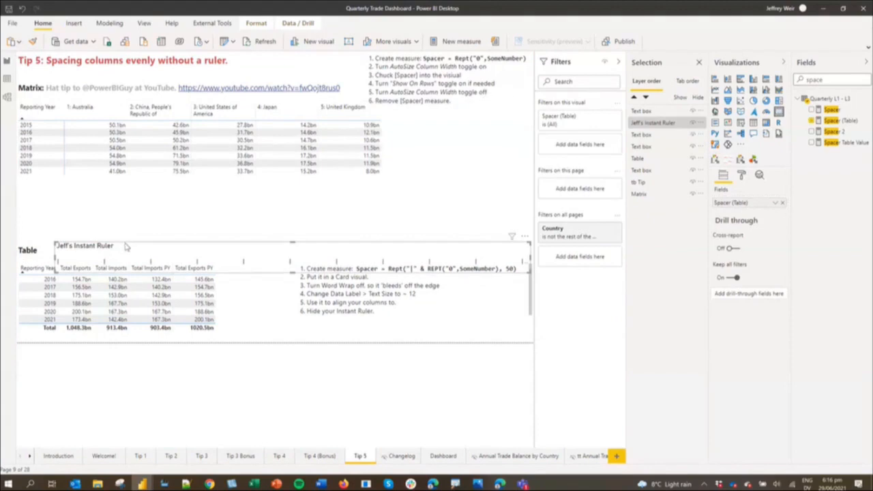
pyautogui.moveTo(126, 245); pyautogui.dragTo(126, 240)
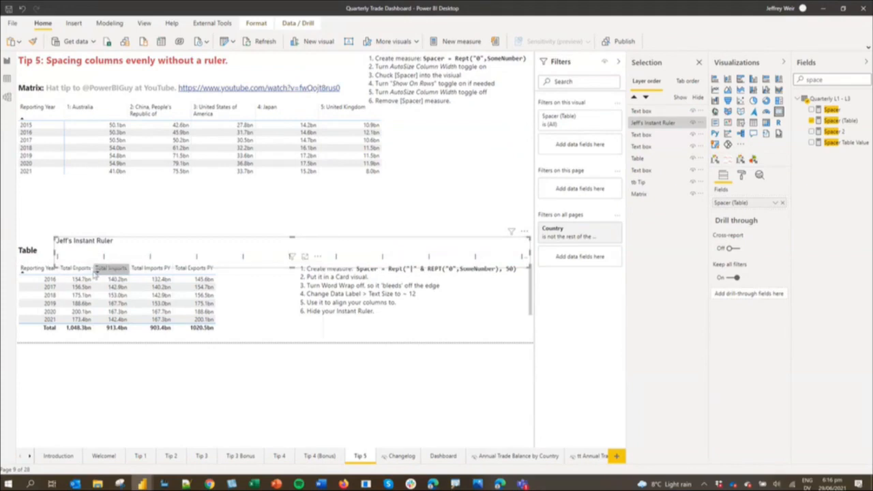
# Widen the table's Total Exports, Total Imports and Total Imports PY columns so their edges align with the ruler's tick marks.
pyautogui.moveTo(92, 269); pyautogui.dragTo(152, 271)
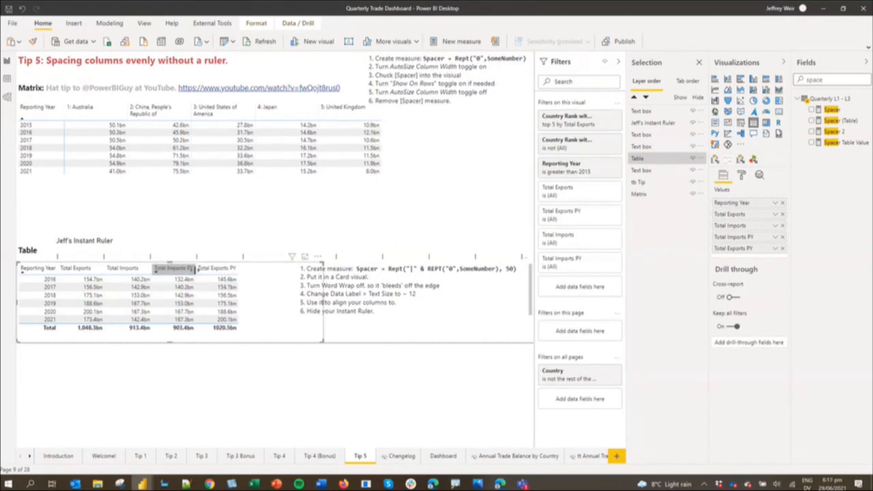
pyautogui.moveTo(197, 272); pyautogui.dragTo(200, 270)
# Set the number of spaces between ruler ticks to 15 in the Spacer (Table) measure.
pyautogui.click(179, 241)
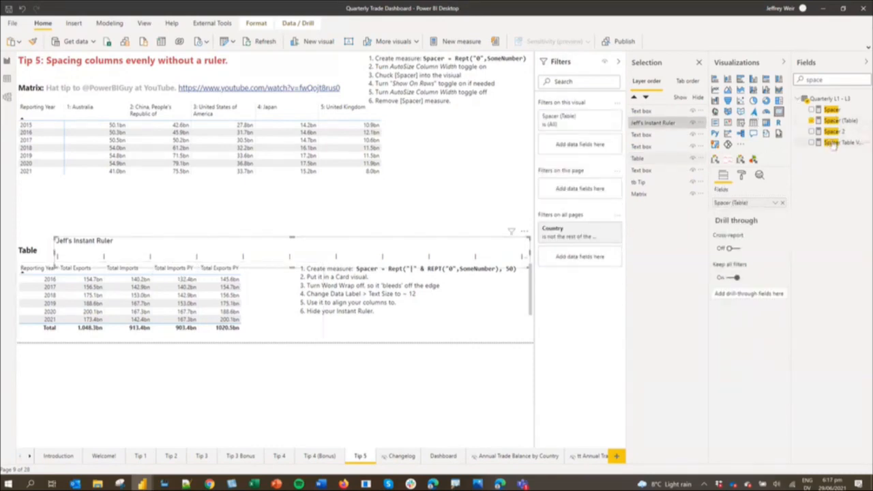
pyautogui.click(839, 121)
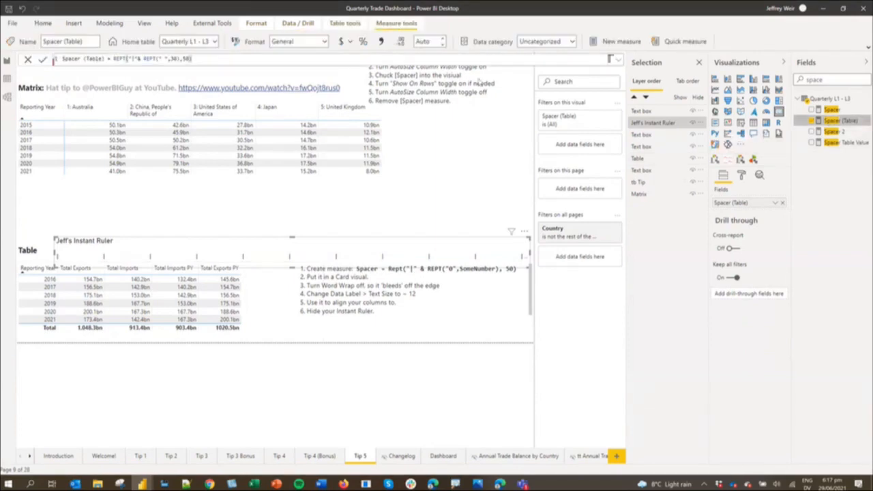
pyautogui.doubleClick(173, 58)
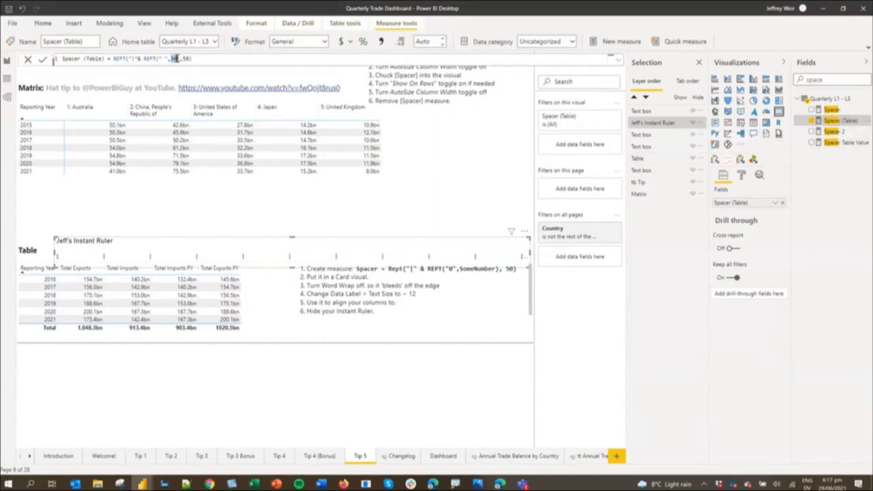
pyautogui.write('15')
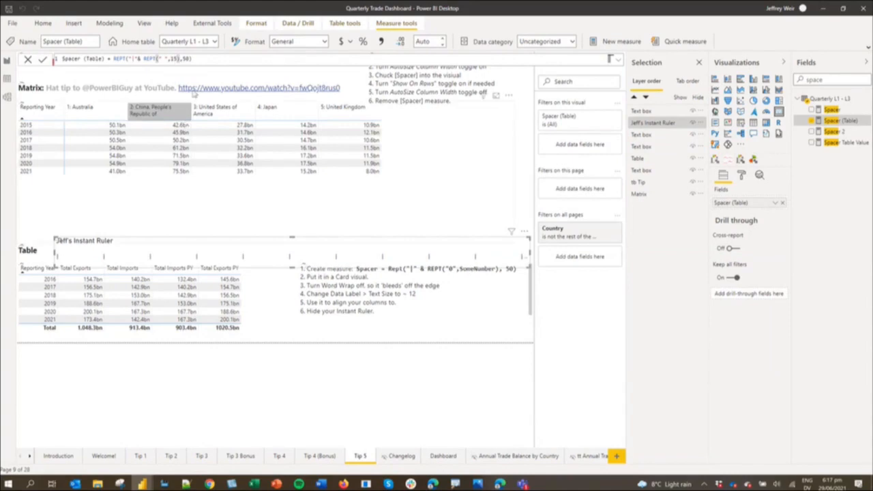
pyautogui.press('Return')
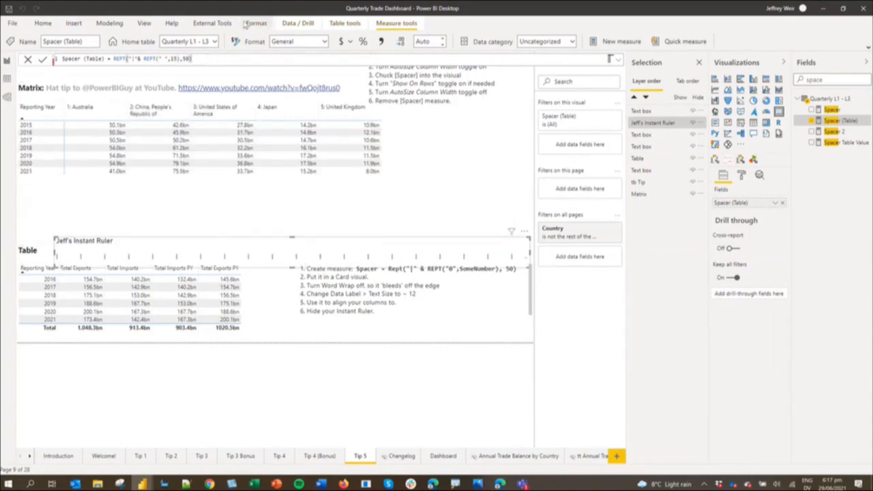
# Set the number of spaces between ruler ticks to 45 in the Spacer (Table) measure.
pyautogui.doubleClick(175, 59)
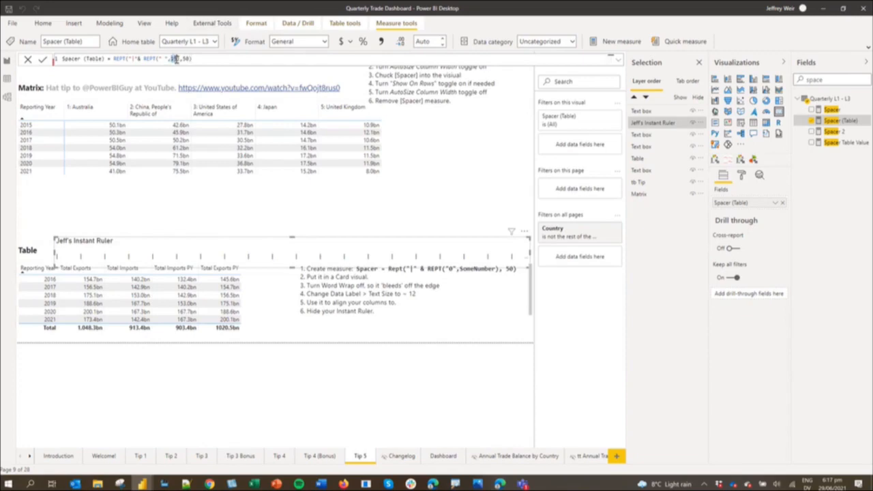
pyautogui.write('45')
pyautogui.click(215, 60)
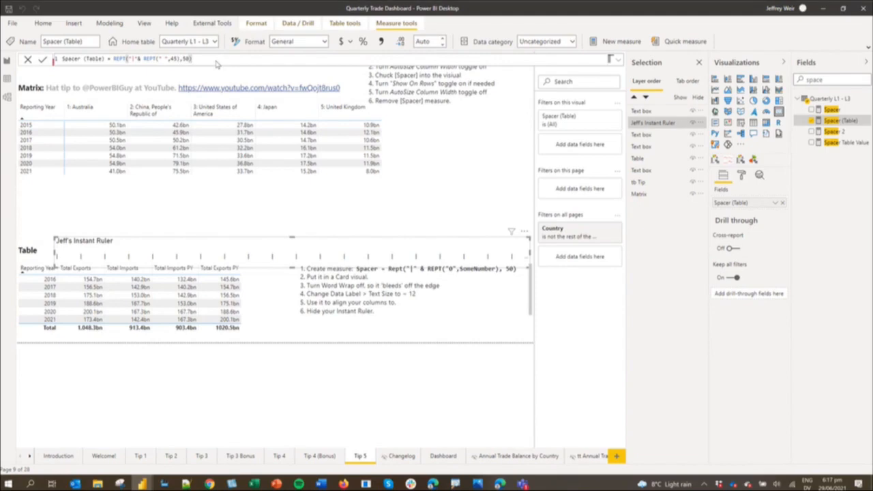
pyautogui.press('Return')
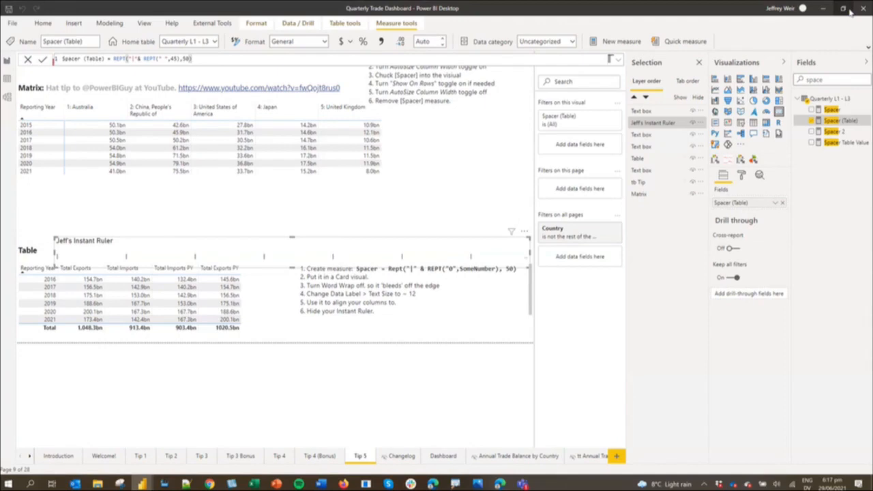
# Switch to the Microsoft Teams meeting.
pyautogui.hotkey('alt', 'Tab')
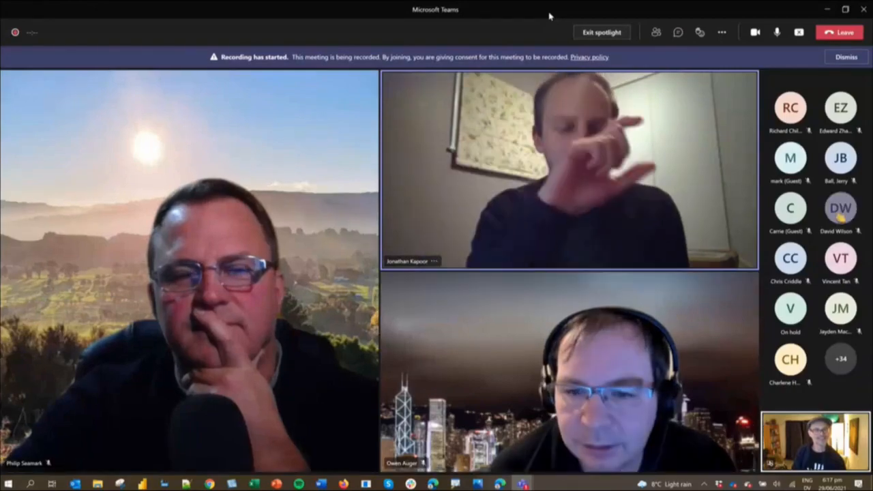
pyautogui.hotkey('alt', 'Tab')
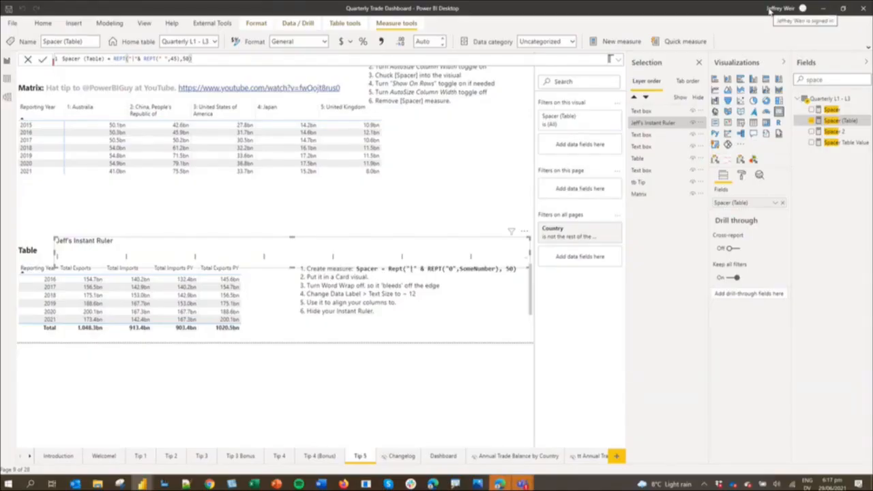
pyautogui.hotkey('alt', 'Tab')
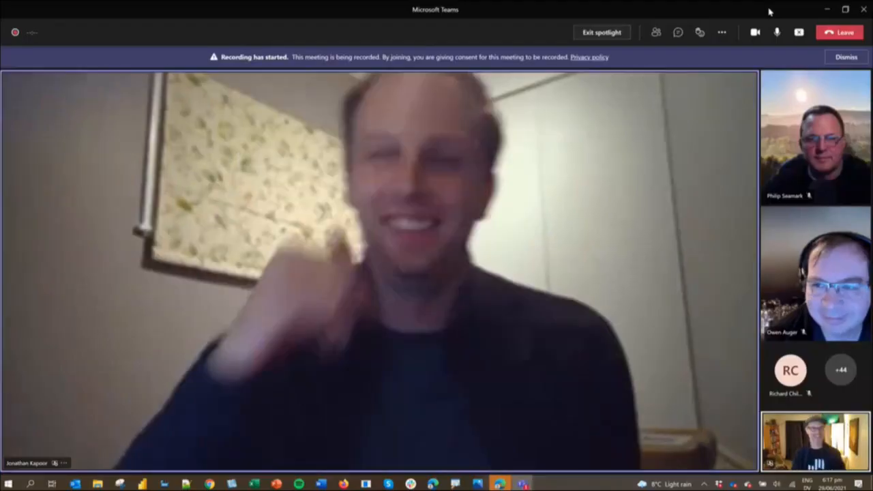
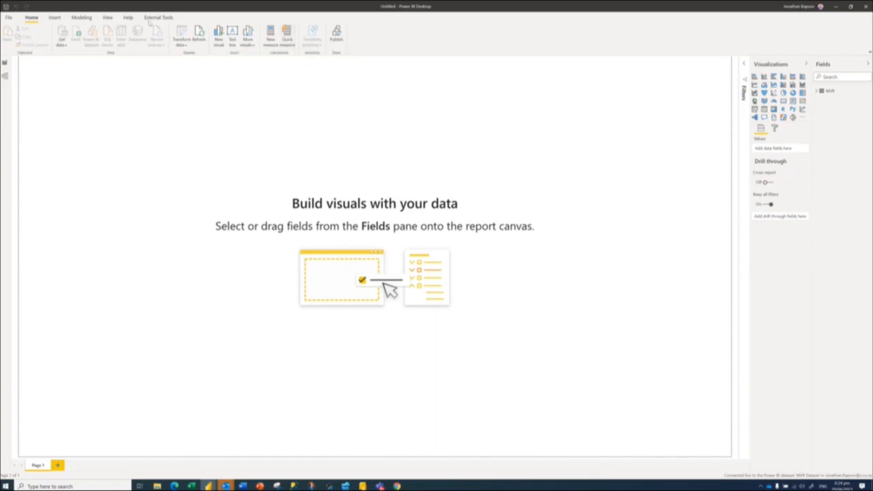
# Look through the available commands of the live-connected MVR report for the option to make changes to the model.
pyautogui.click(79, 17)
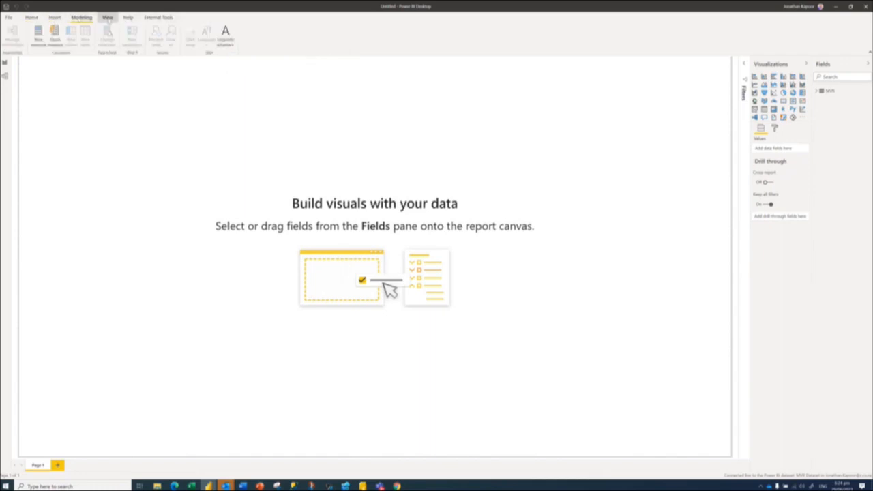
pyautogui.click(107, 18)
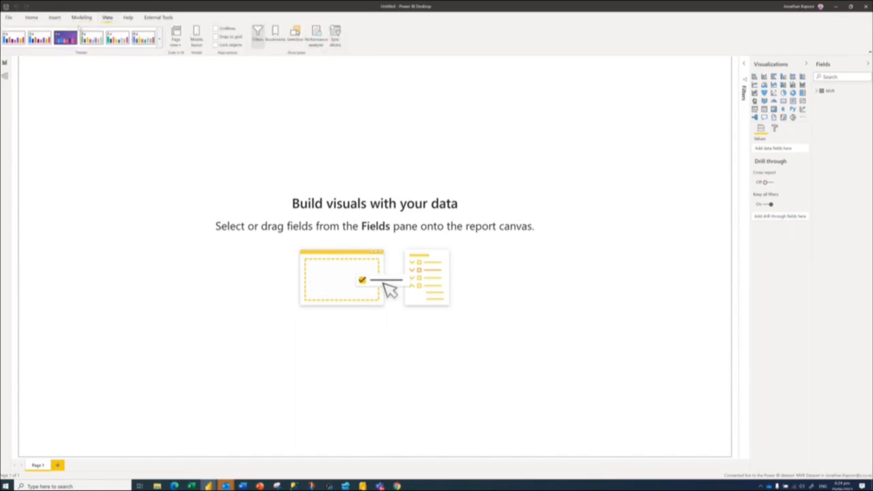
pyautogui.click(35, 19)
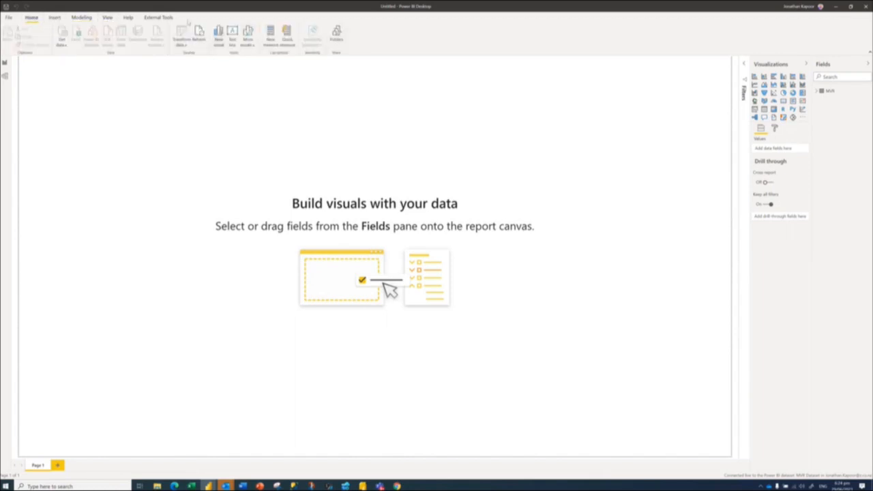
pyautogui.click(128, 18)
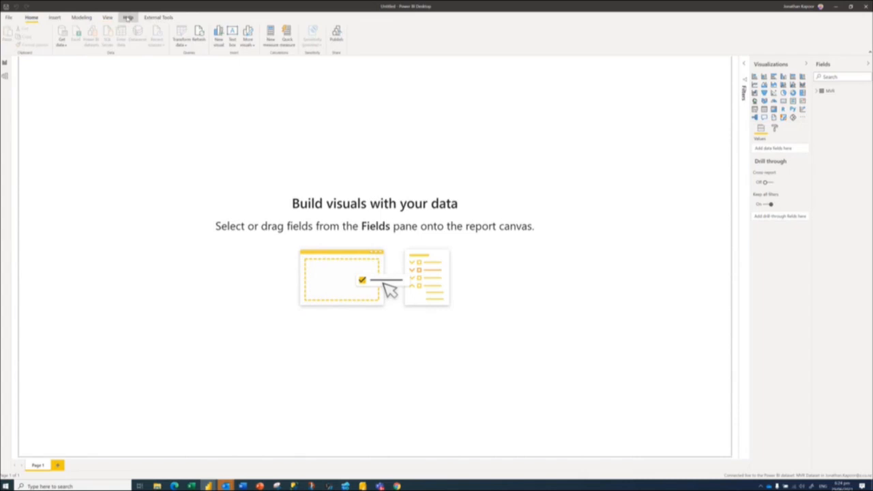
pyautogui.click(167, 19)
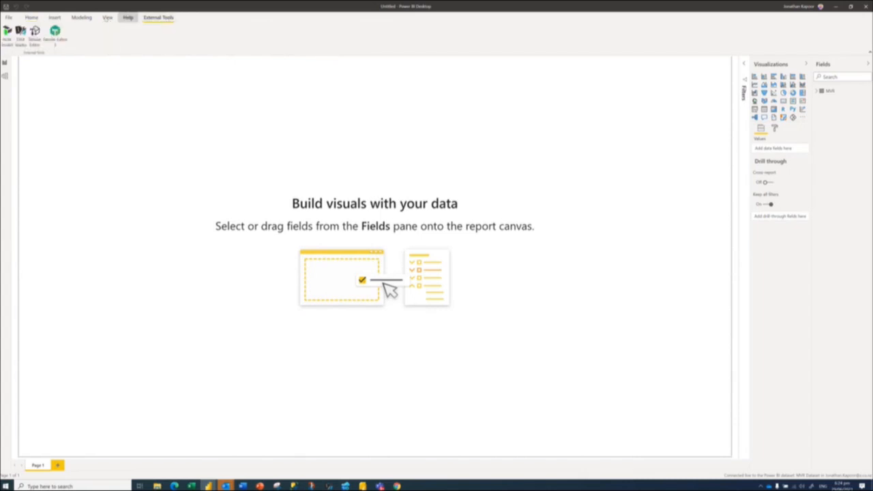
pyautogui.click(128, 17)
pyautogui.click(107, 18)
pyautogui.click(82, 17)
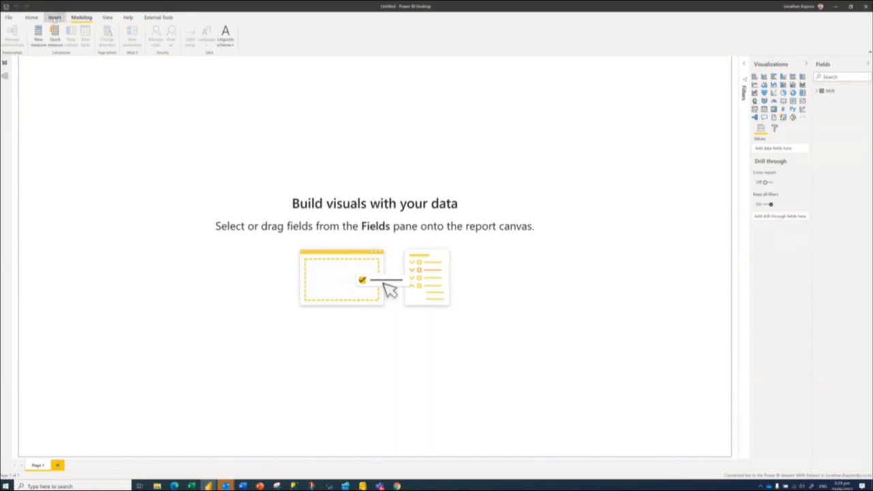
pyautogui.click(55, 18)
pyautogui.click(32, 18)
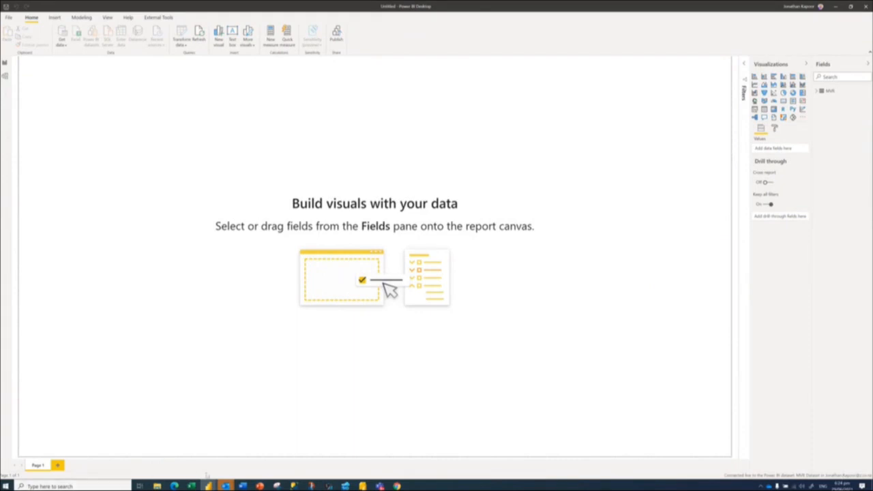
# Switch to the other untitled report, live-connected to the Transactions dataset, and add a local model to it through DirectQuery.
pyautogui.moveTo(208, 485)
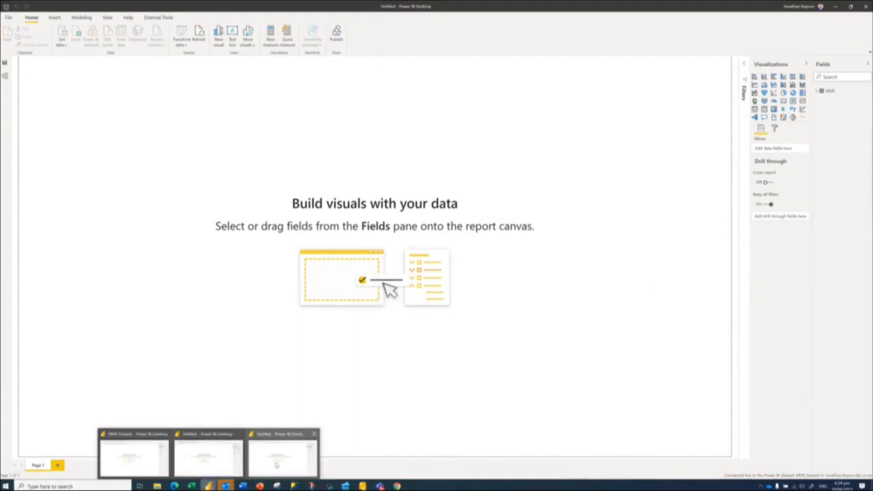
pyautogui.click(227, 461)
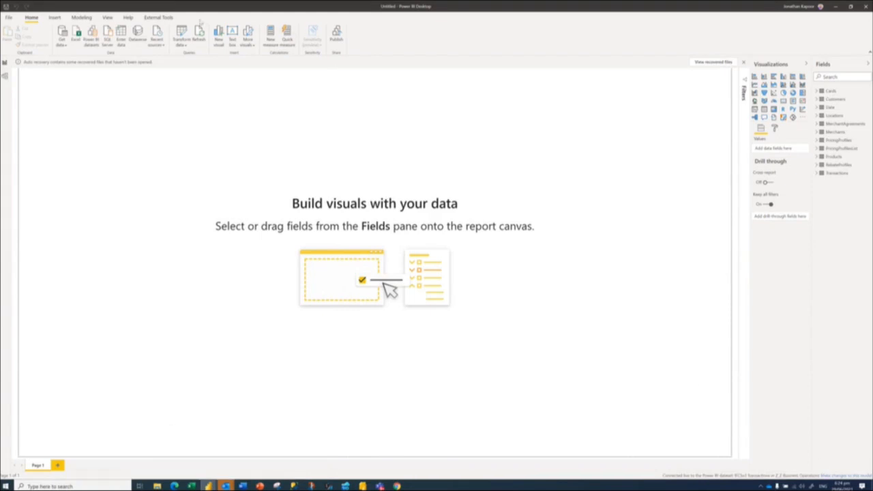
pyautogui.click(81, 17)
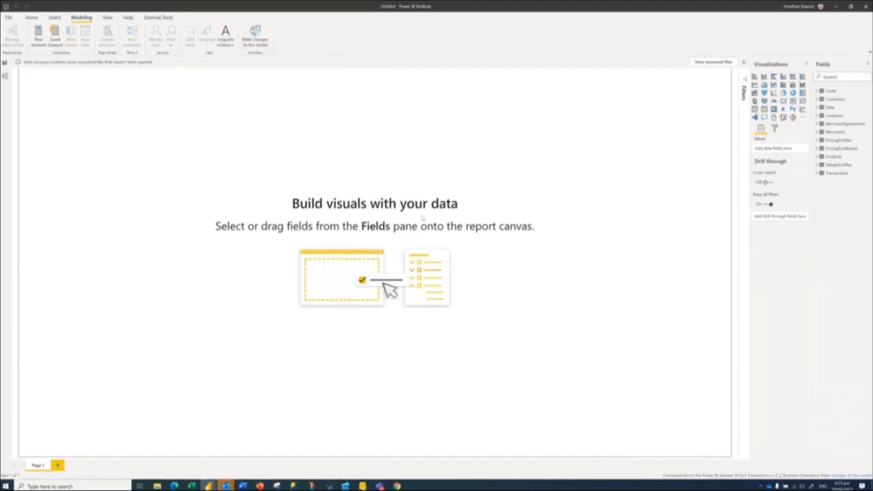
pyautogui.click(489, 271)
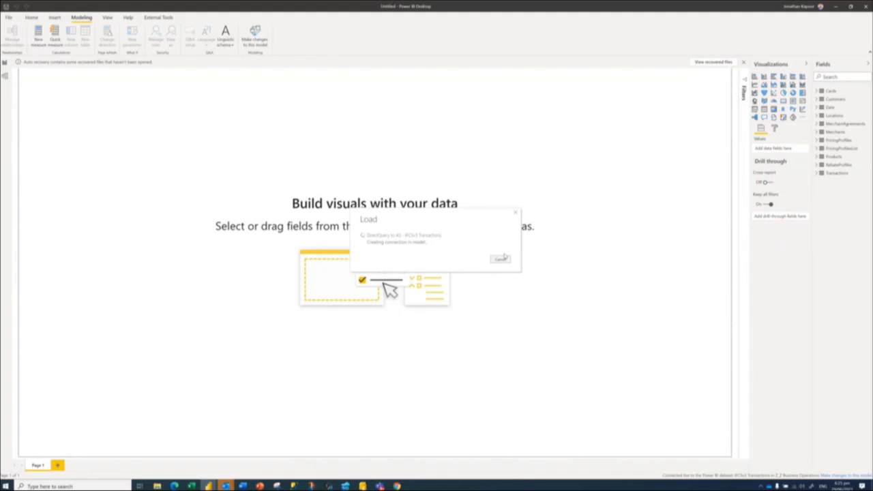
# Switch to the PowerPoint presentation and show the slide on leveraging model view layouts to create dedicated views in complex models.
pyautogui.hotkey('alt', 'Tab')
pyautogui.hotkey('alt', 'Tab')
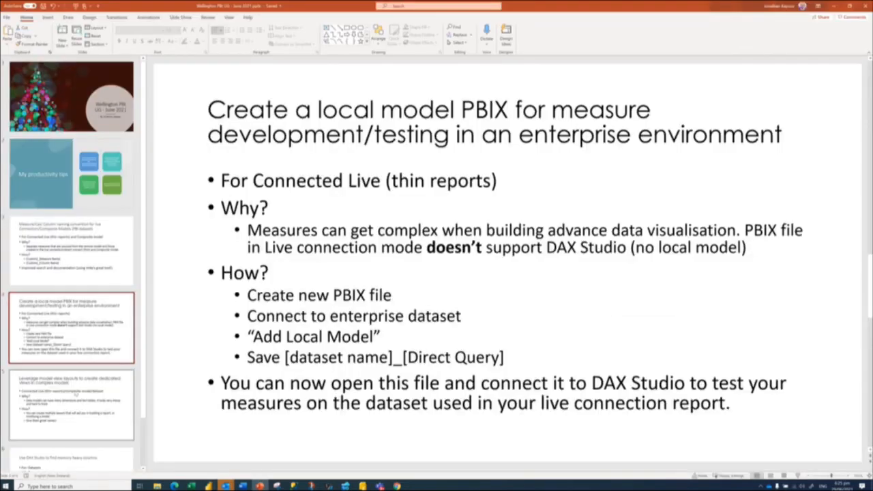
pyautogui.click(73, 386)
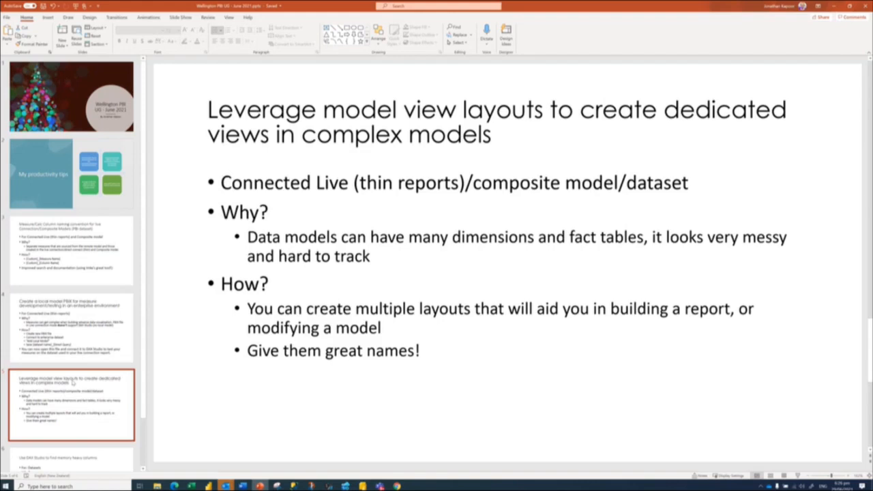
# Switch back to Power BI Desktop and open the model view of the report that has the new local model.
pyautogui.hotkey('alt', 'Tab')
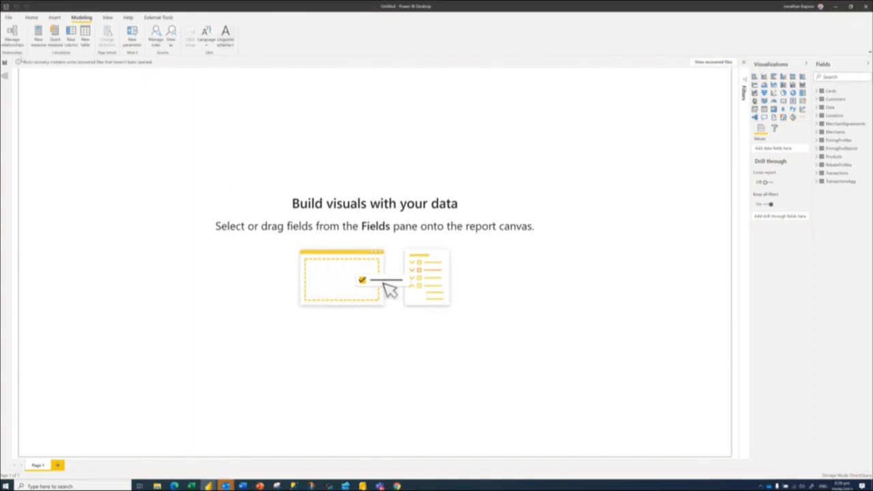
pyautogui.click(5, 77)
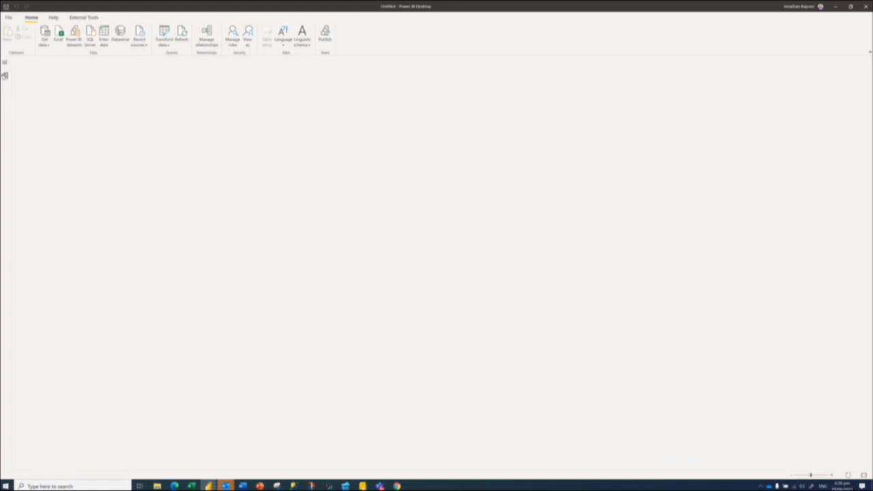
pyautogui.click(5, 86)
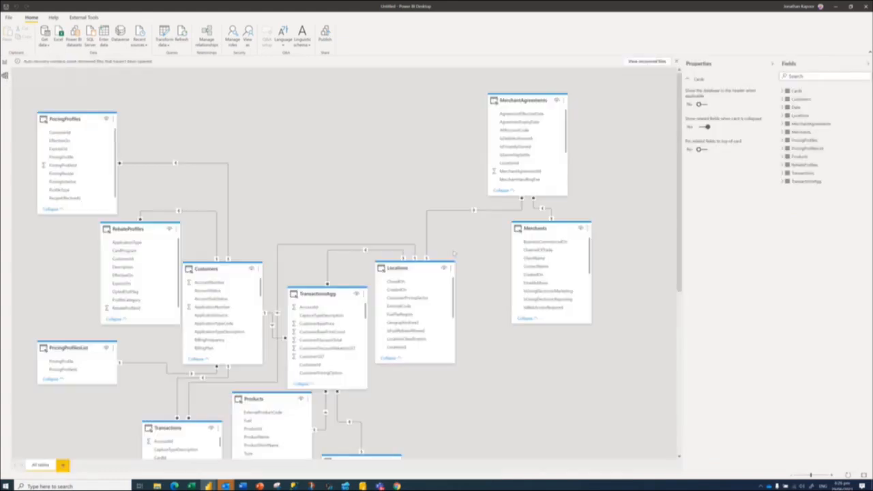
# Add a new model view layout and place the Date and Transactions tables on it.
pyautogui.scroll(-1, 371, 175)
pyautogui.scroll(-1, 370, 175)
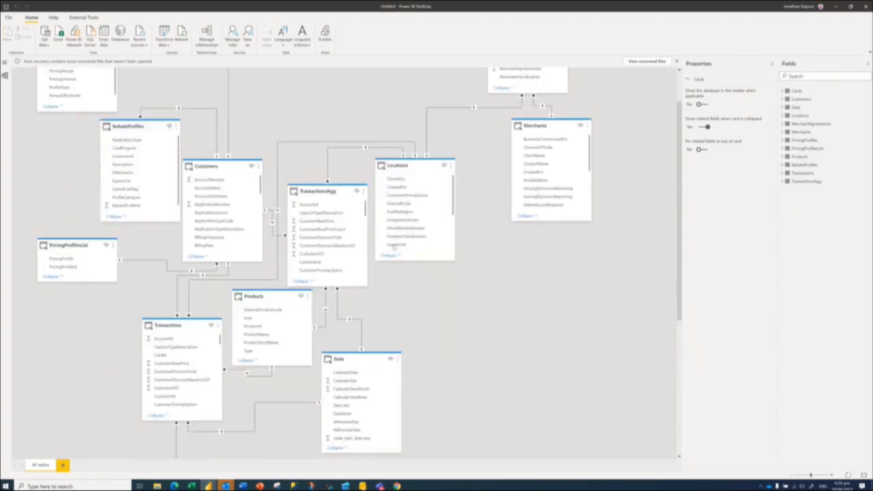
pyautogui.scroll(2, 408, 277)
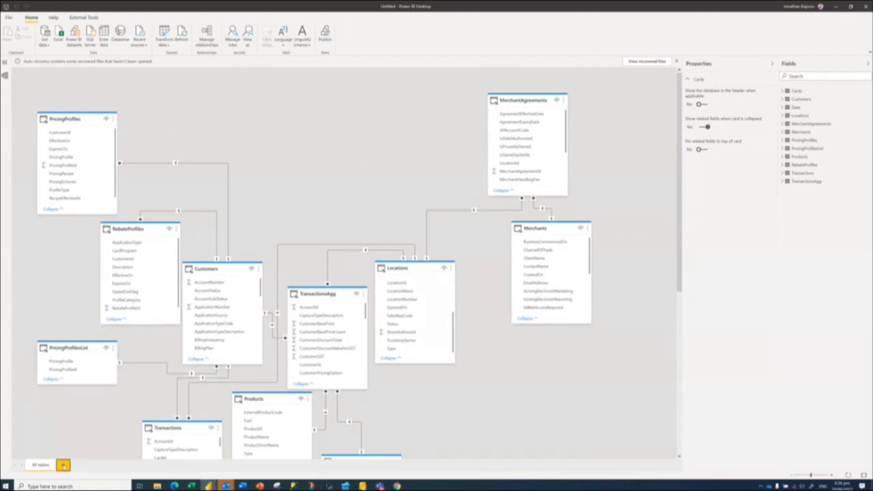
pyautogui.click(62, 465)
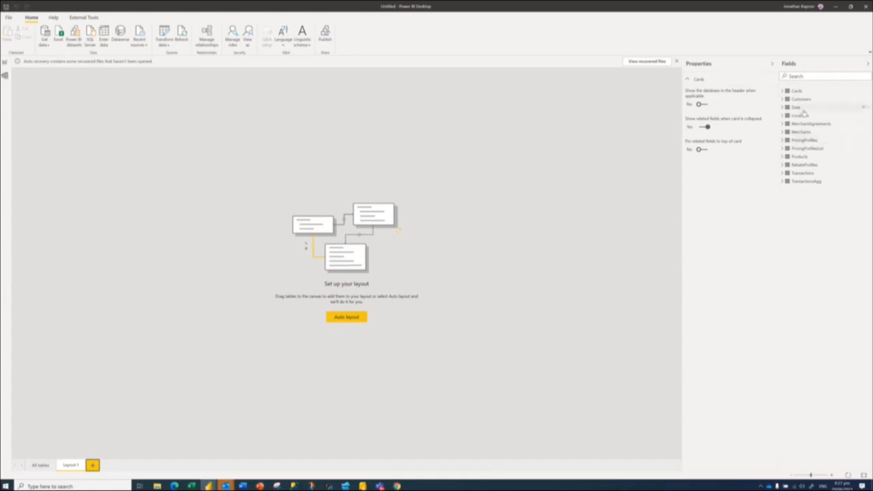
pyautogui.moveTo(798, 108); pyautogui.dragTo(136, 121)
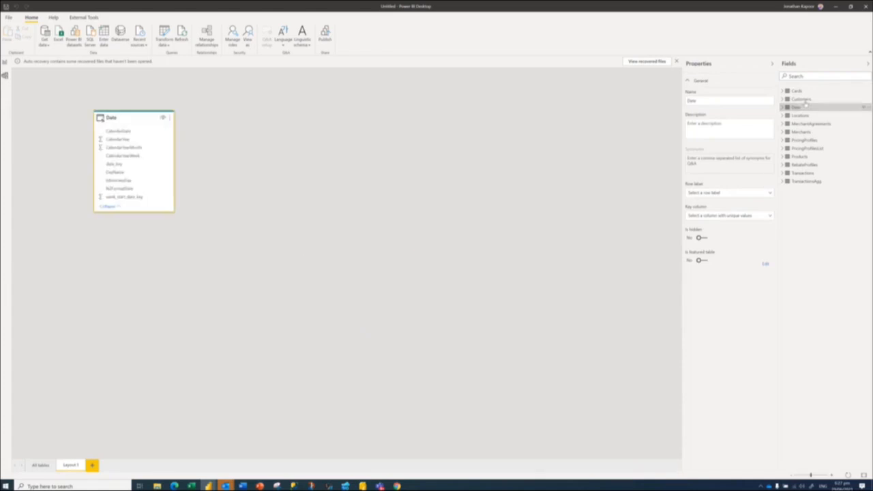
pyautogui.moveTo(814, 174); pyautogui.dragTo(251, 145)
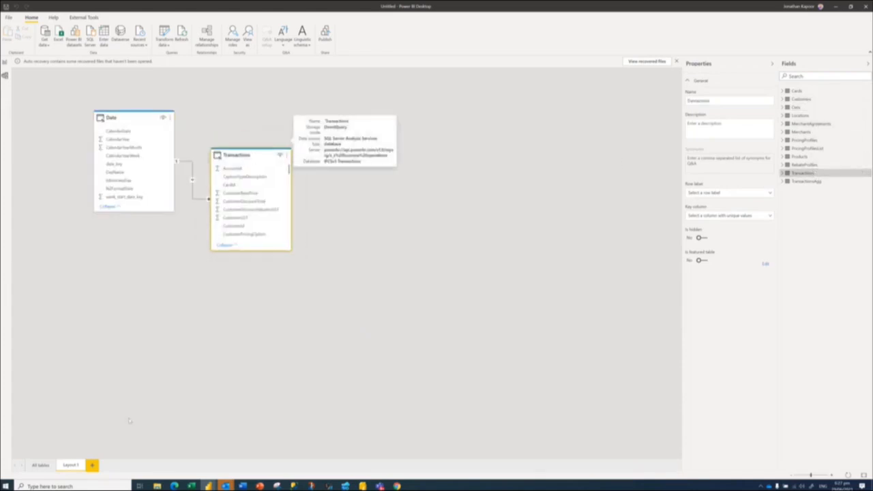
# Rename the new model view layout as Transactions.
pyautogui.doubleClick(71, 465)
pyautogui.write('T')
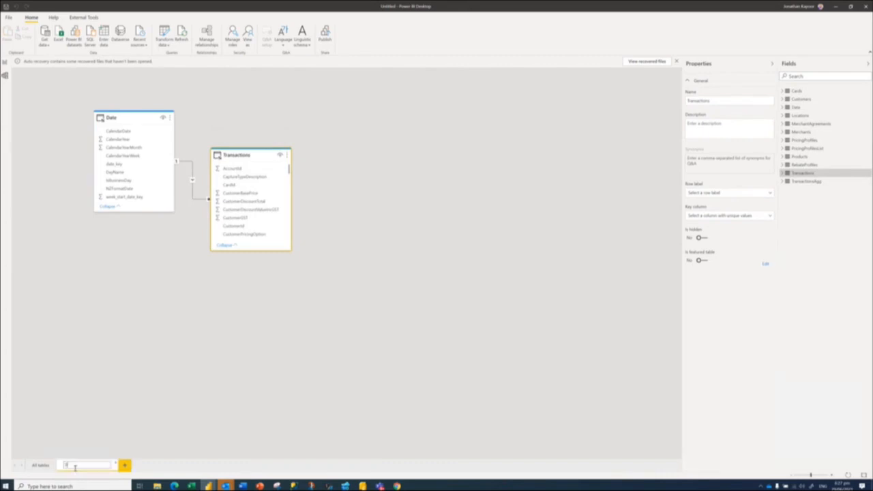
pyautogui.write('ransactions')
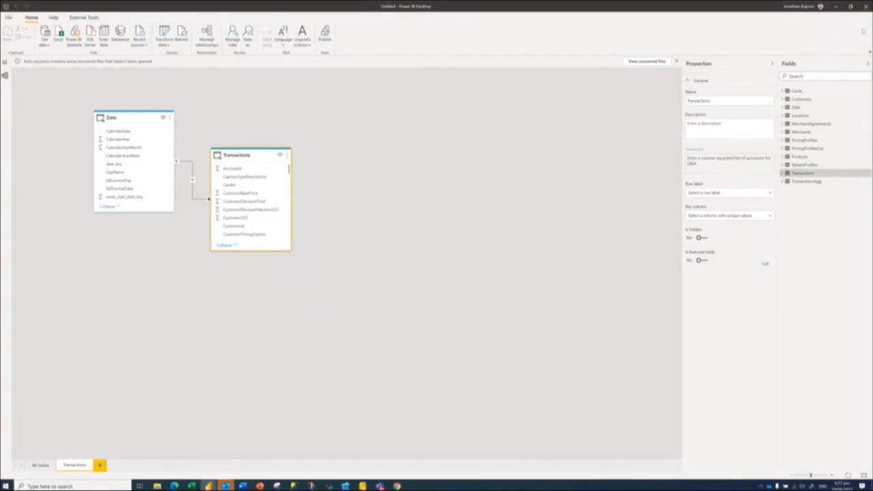
# Minimize the report to return to the PowerPoint presentation and show the slide on using DAX Studio to find memory heavy columns.
pyautogui.click(836, 7)
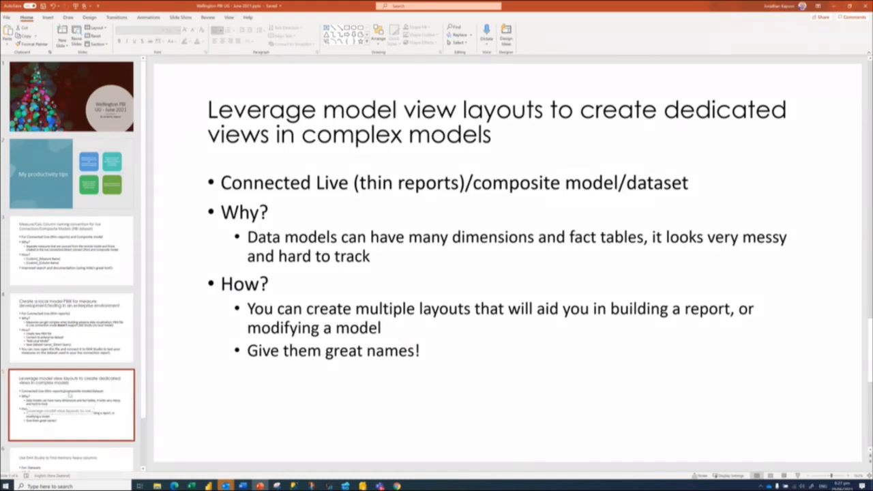
pyautogui.scroll(-1, 72, 394)
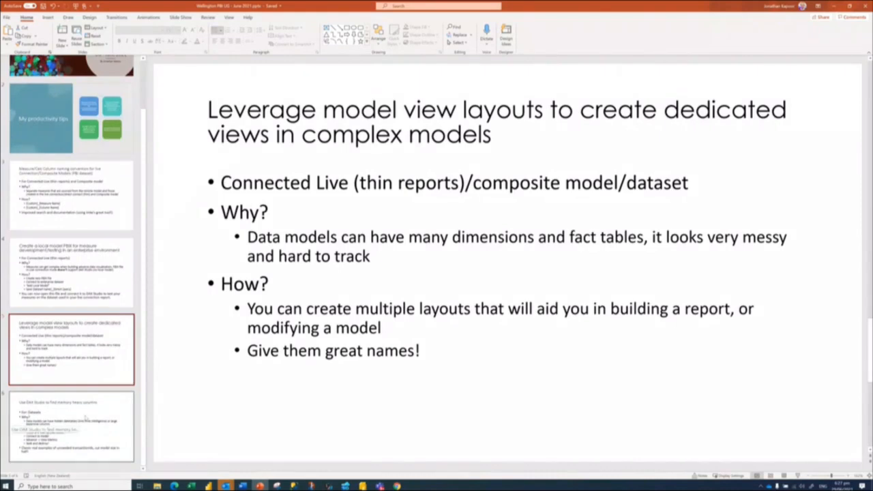
pyautogui.click(86, 414)
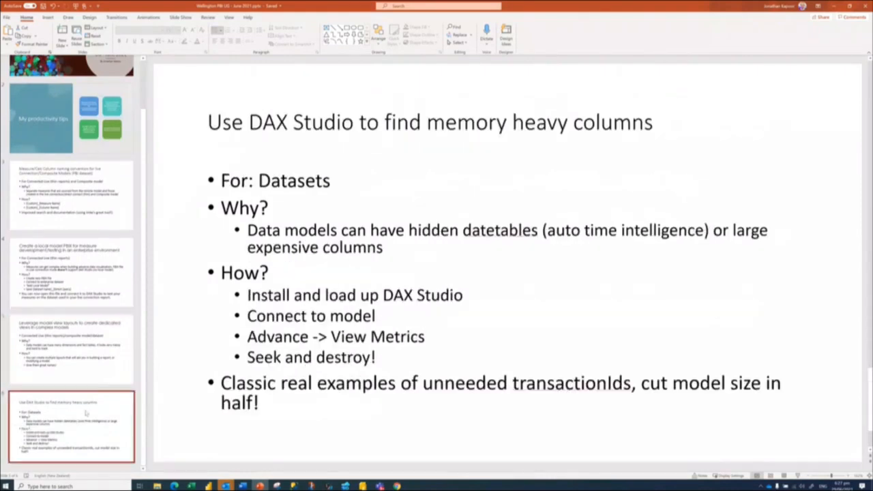
pyautogui.click(86, 354)
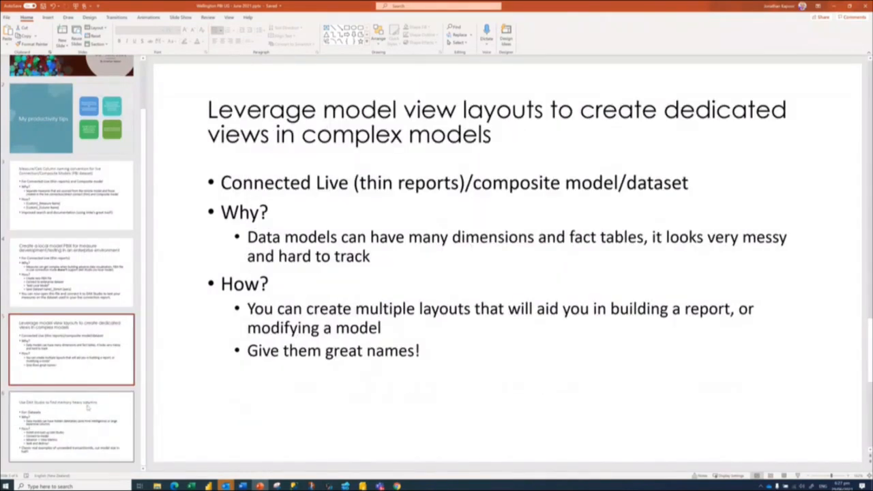
pyautogui.press('Down')
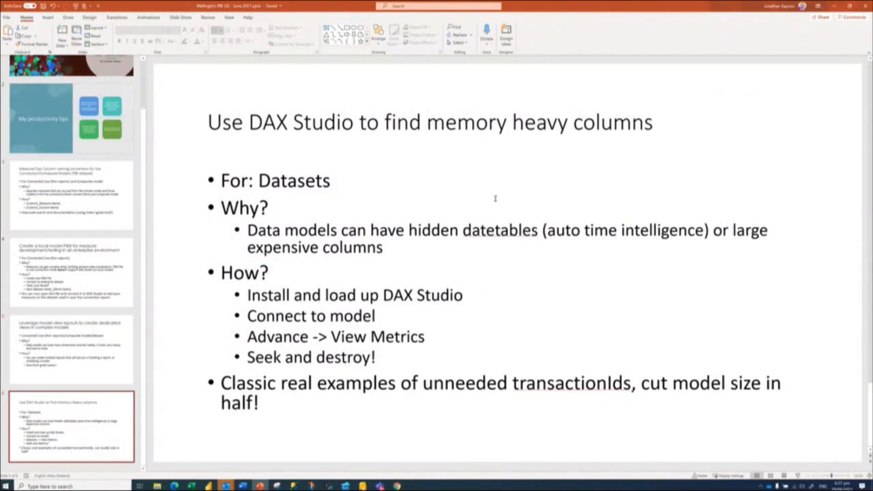
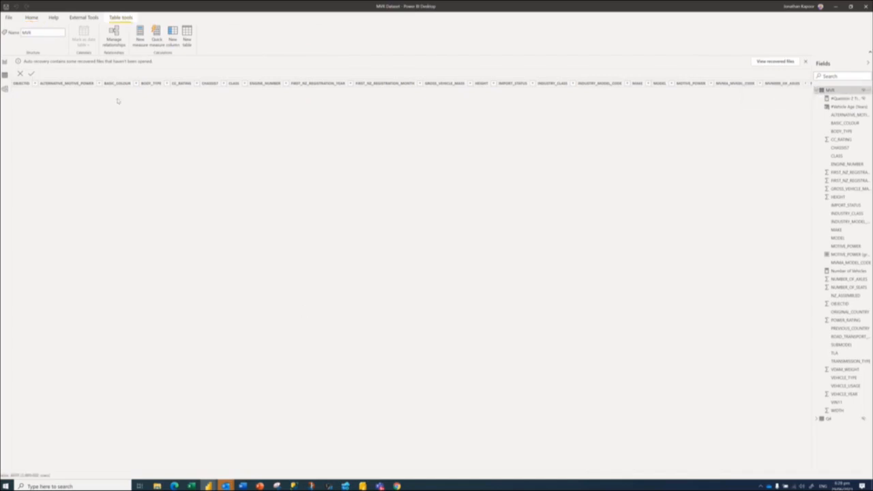
# Switch from the MVR Dataset report's data view to DAX Studio and clear the existing DEFINE MEASURE query text.
pyautogui.click(62, 84)
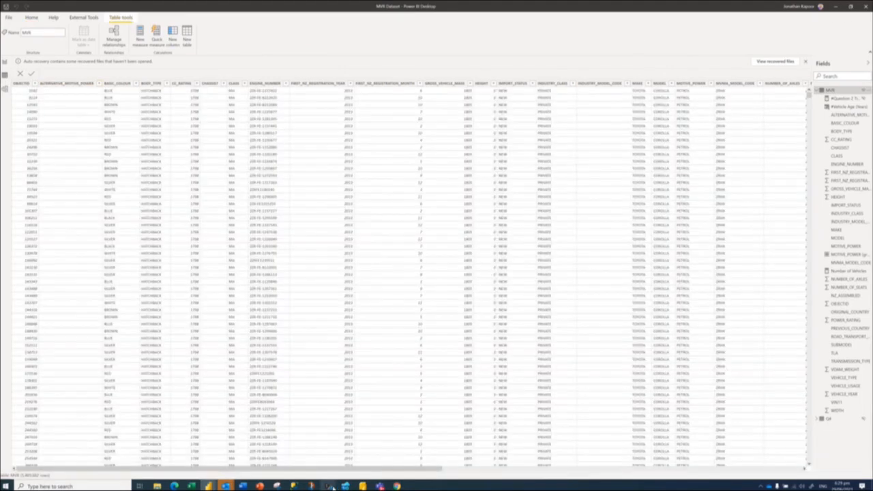
pyautogui.moveTo(329, 485)
pyautogui.click(447, 446)
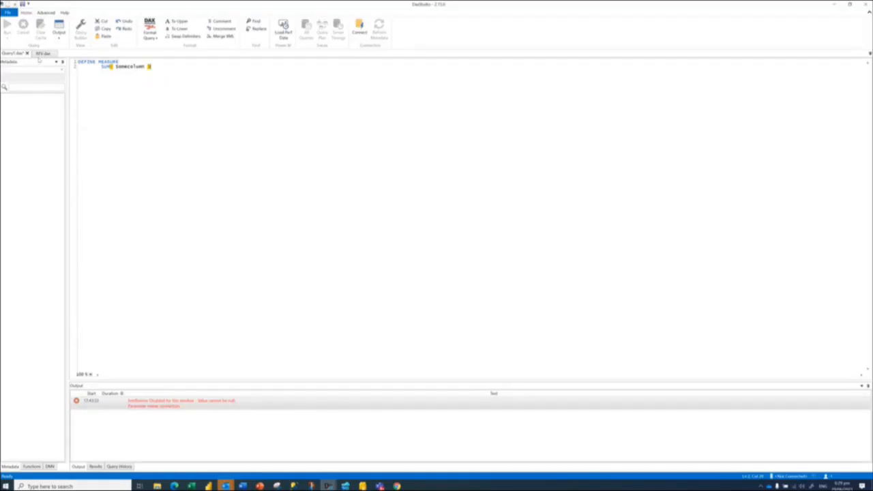
pyautogui.hotkey('ctrl', 'a')
pyautogui.press('Delete')
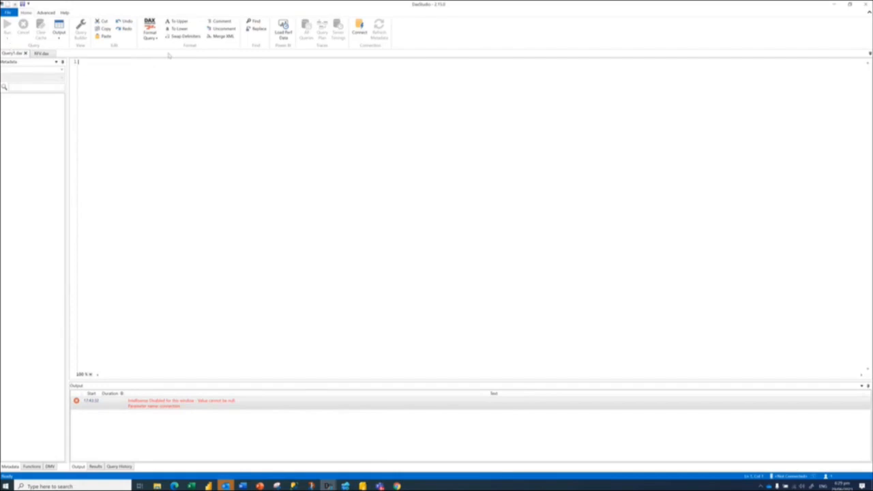
# Connect DAX Studio to the open MVR Dataset Power BI model and expand the MVR table in a widened metadata area.
pyautogui.click(359, 28)
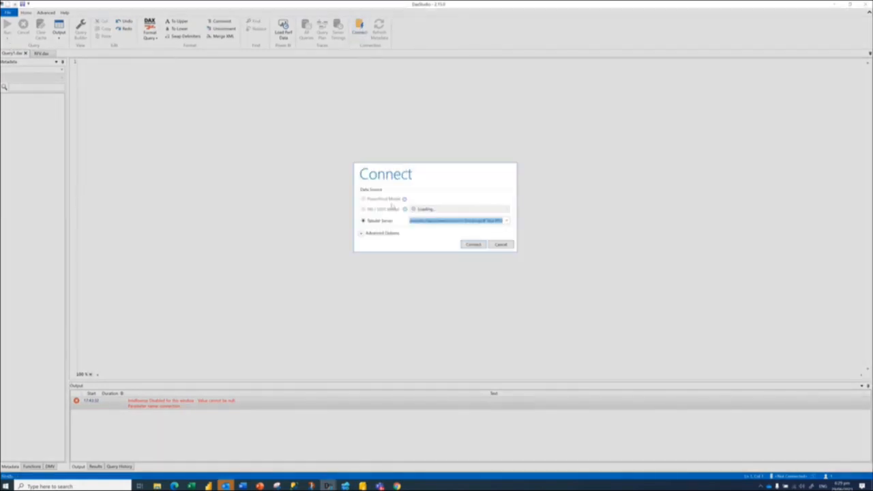
pyautogui.click(386, 210)
pyautogui.click(434, 210)
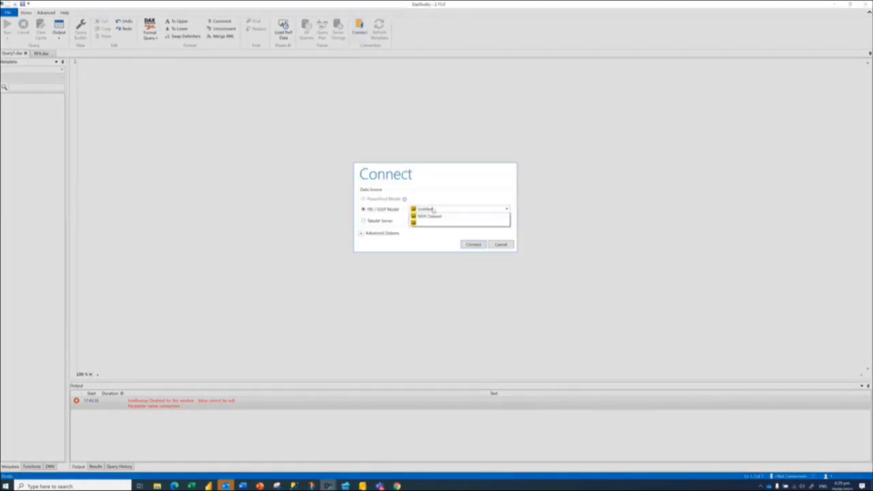
pyautogui.click(430, 223)
pyautogui.click(470, 244)
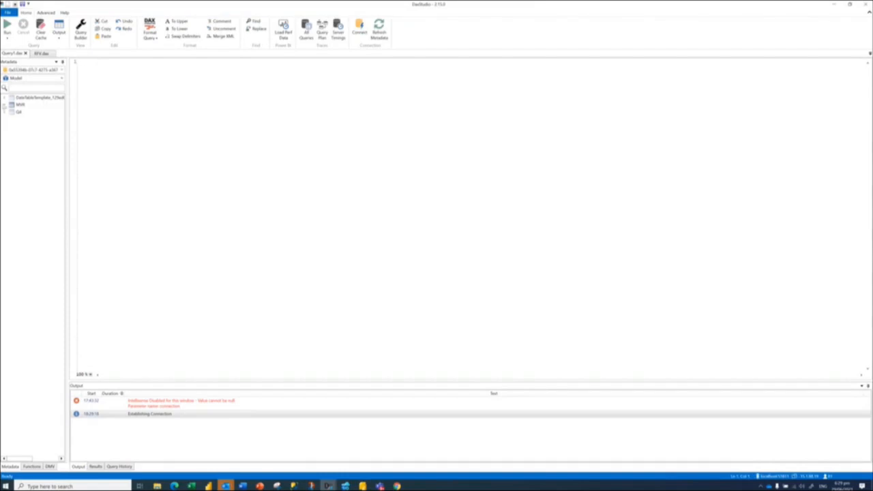
pyautogui.click(4, 105)
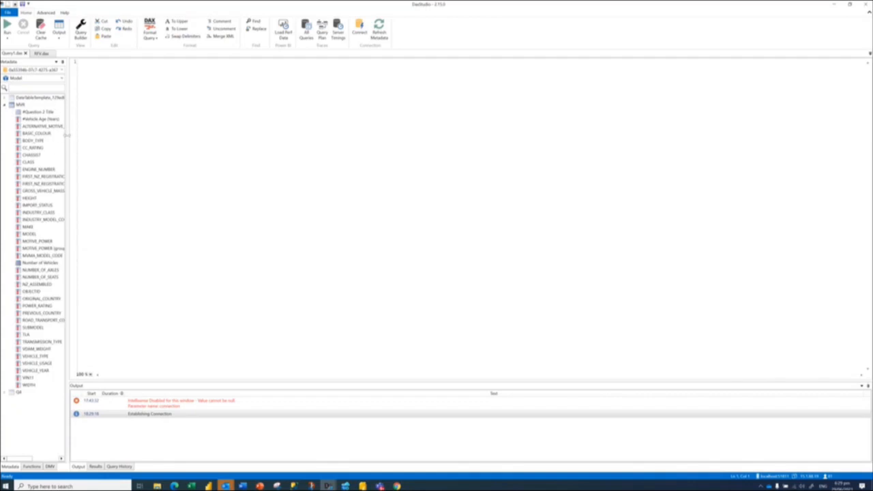
pyautogui.moveTo(67, 138); pyautogui.dragTo(198, 137)
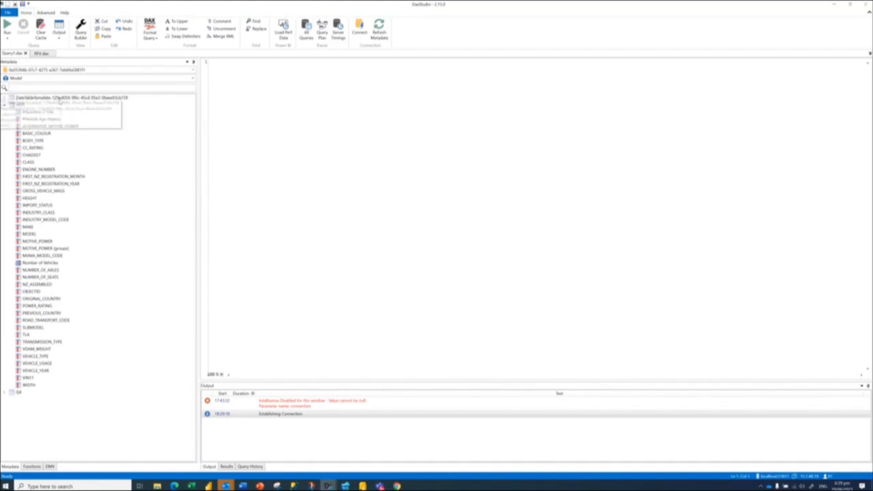
# Switch back to MVR Dataset in Power BI Desktop and review the global Auto date/time option for new files, closing the options without saving.
pyautogui.hotkey('alt', 'Tab')
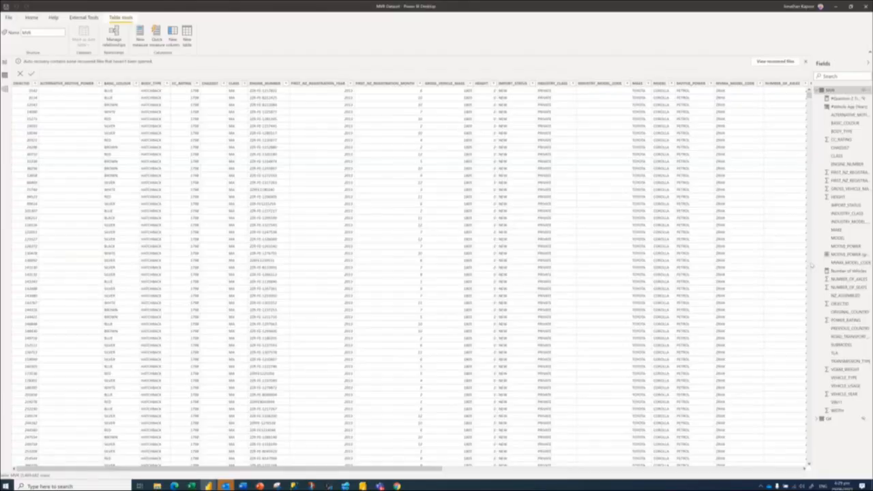
pyautogui.hotkey('alt', 'Tab')
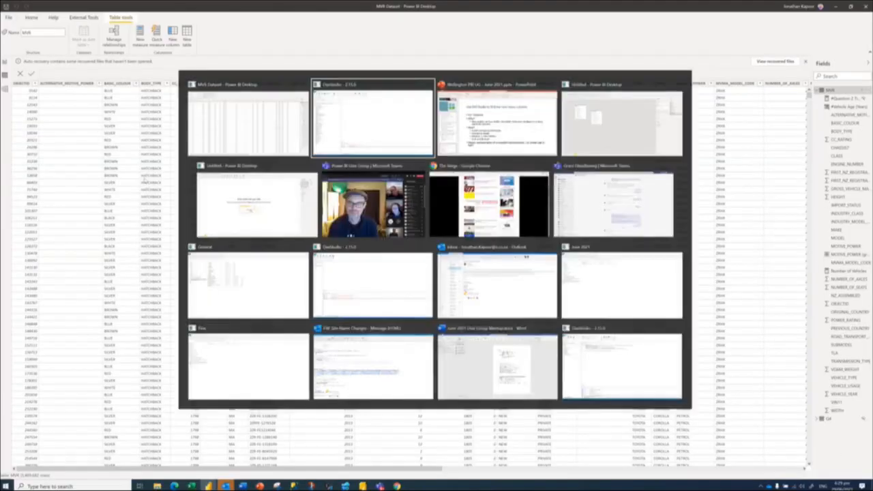
pyautogui.hotkey('alt', 'Tab')
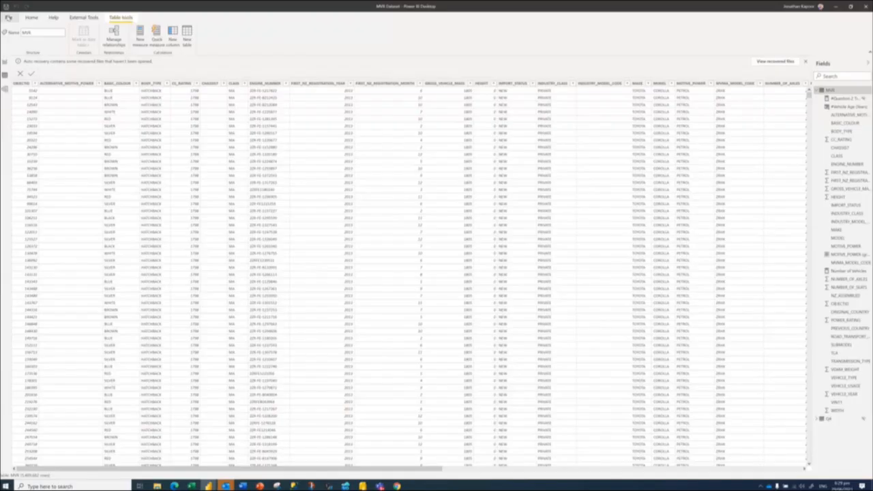
pyautogui.click(10, 18)
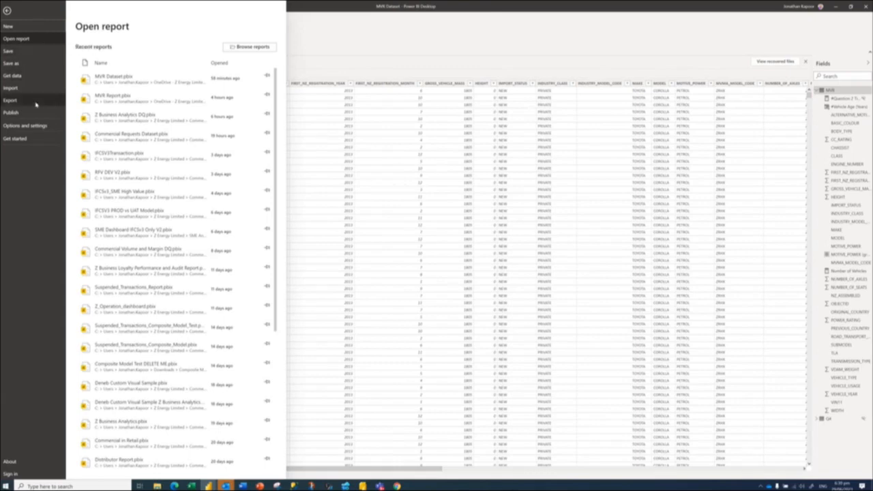
pyautogui.click(34, 125)
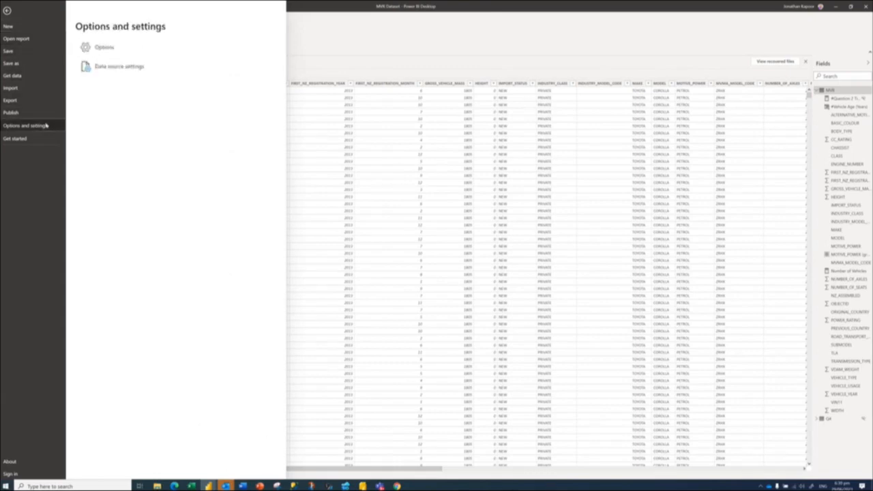
pyautogui.click(109, 49)
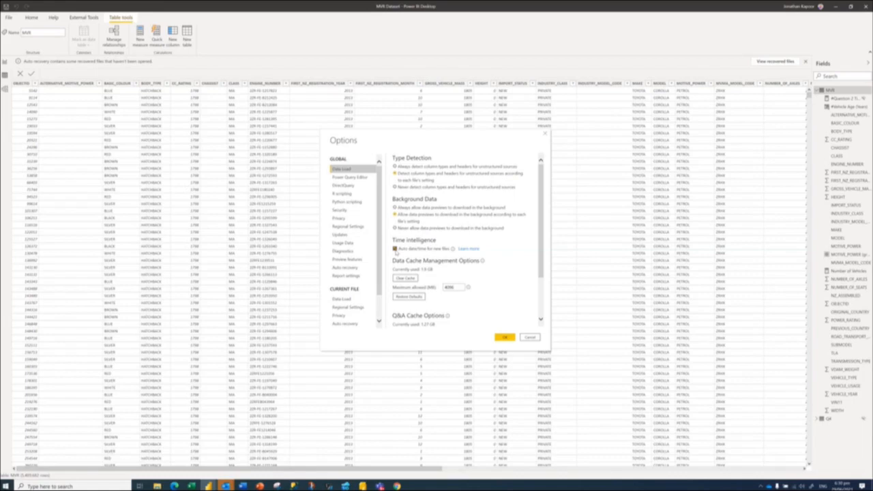
pyautogui.click(395, 249)
pyautogui.scroll(-2, 359, 258)
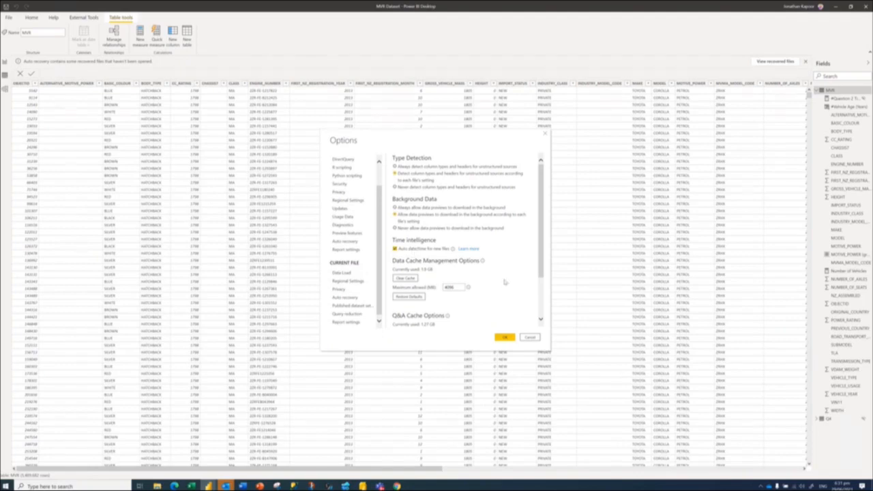
pyautogui.click(529, 337)
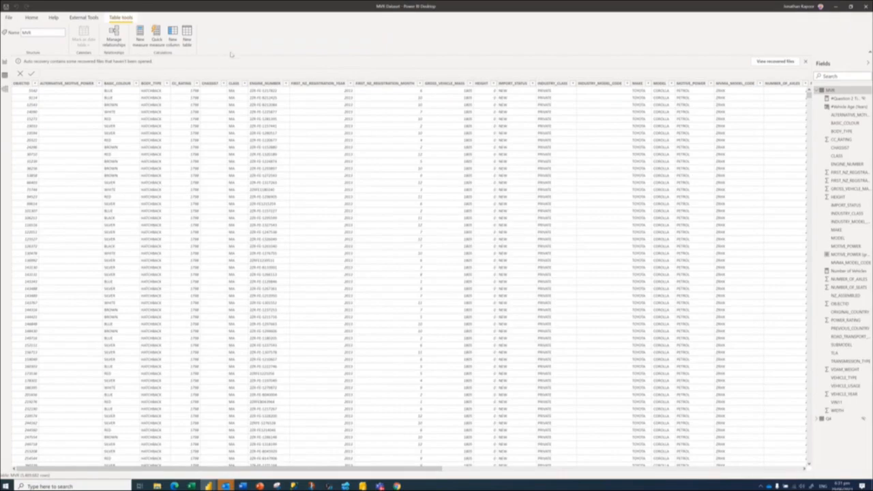
# Switch to DAX Studio and display the VertiPaq Analyzer metrics for the connected model.
pyautogui.press('super+Tab')
pyautogui.press('Return')
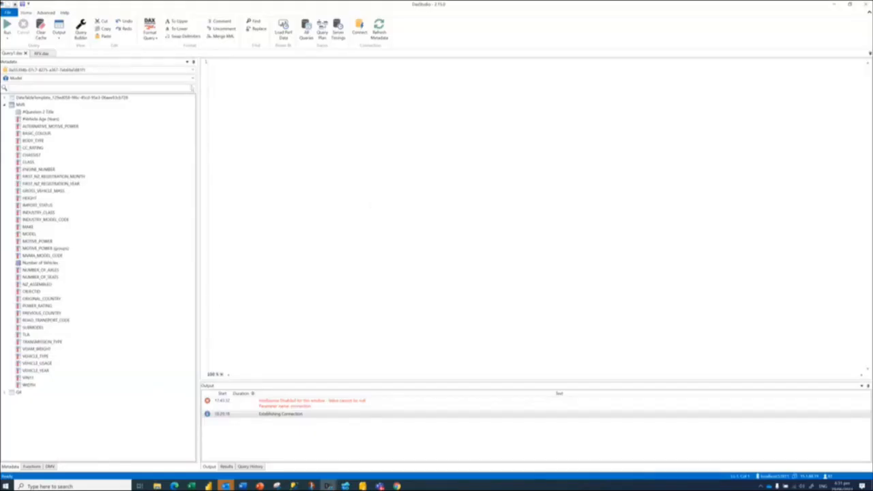
pyautogui.click(47, 13)
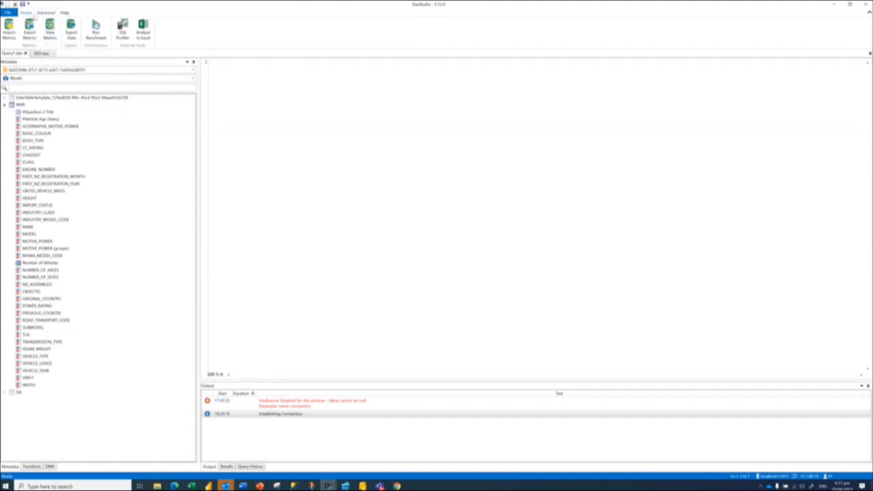
pyautogui.click(50, 30)
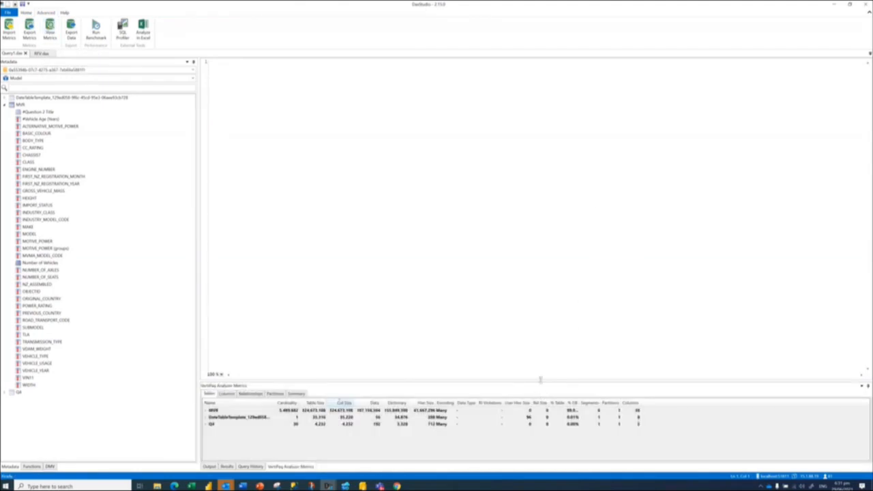
# Enlarge the VertiPaq Analyzer pane, widen its Name column and examine the MVR table's column-by-column cardinality and sizes.
pyautogui.moveTo(540, 377); pyautogui.dragTo(536, 247)
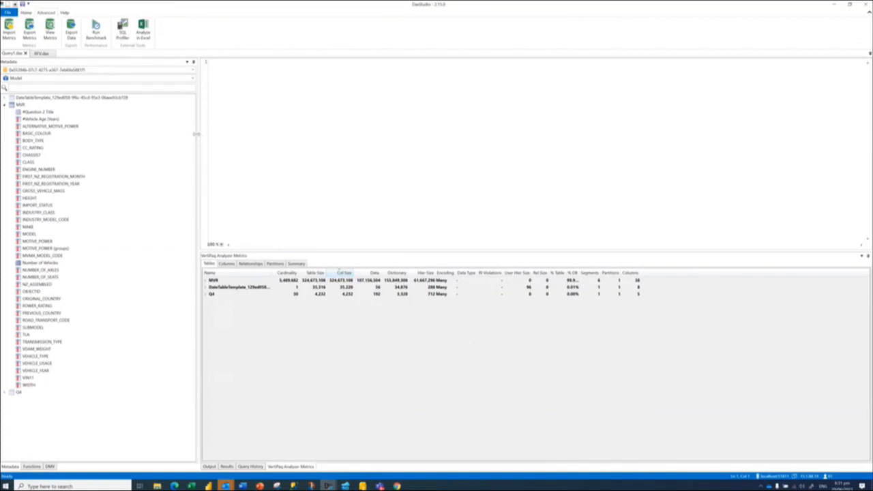
pyautogui.moveTo(197, 135); pyautogui.dragTo(132, 139)
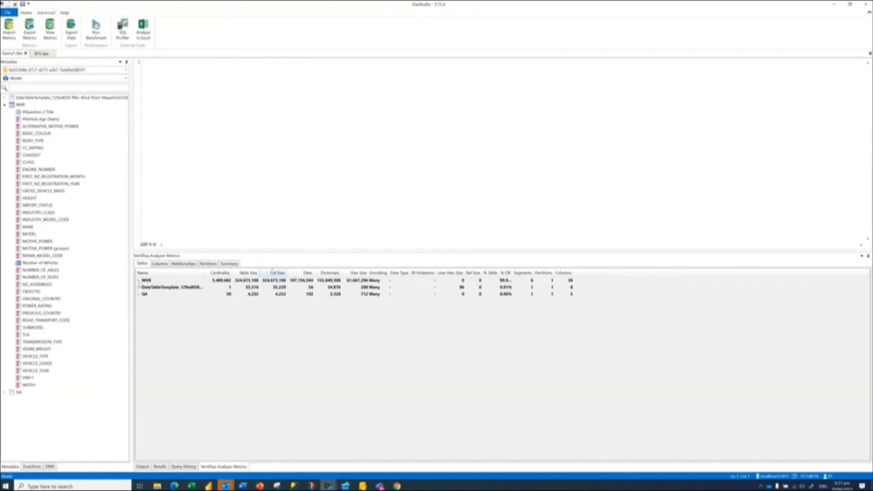
pyautogui.click(141, 280)
pyautogui.click(141, 280)
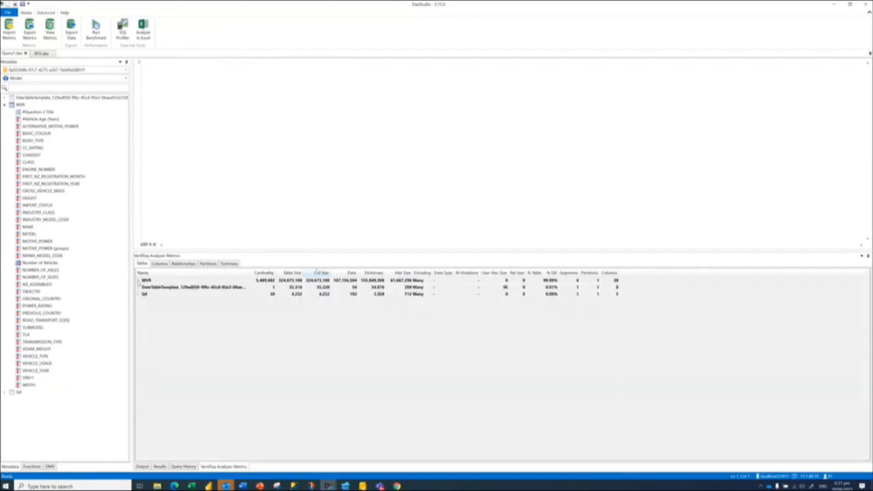
pyautogui.click(140, 280)
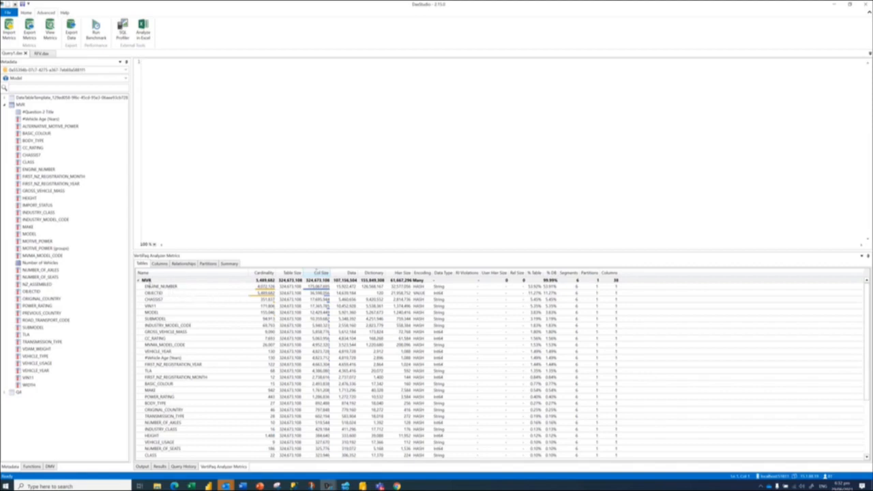
pyautogui.click(140, 281)
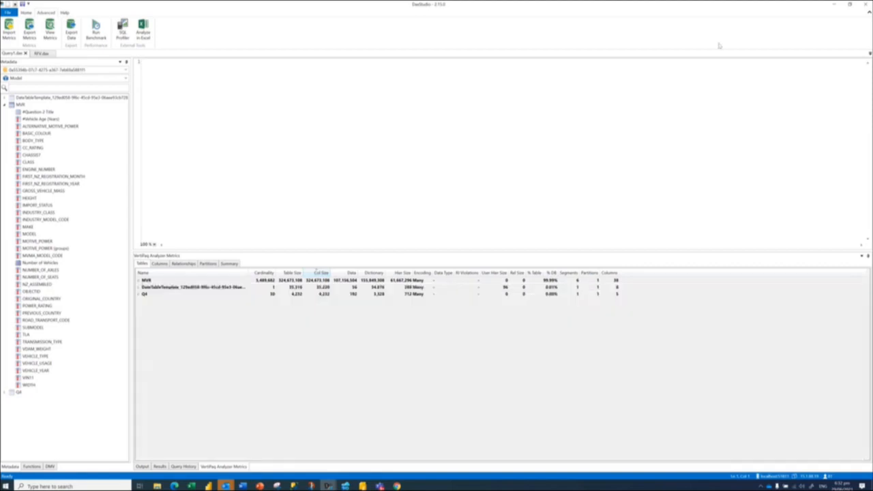
# Check the MVR table in Power BI Desktop, return to DAX Studio and start the query with an EVALUATE line.
pyautogui.click(838, 6)
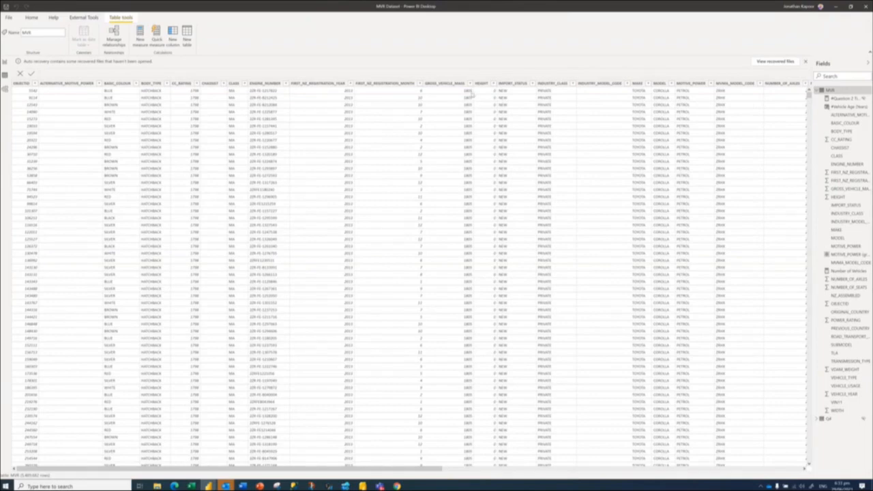
pyautogui.hotkey('alt', 'Tab')
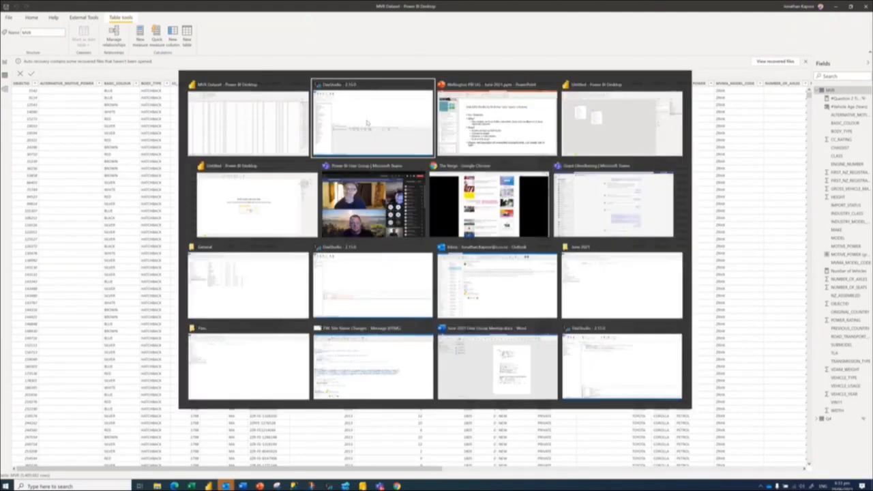
pyautogui.click(369, 123)
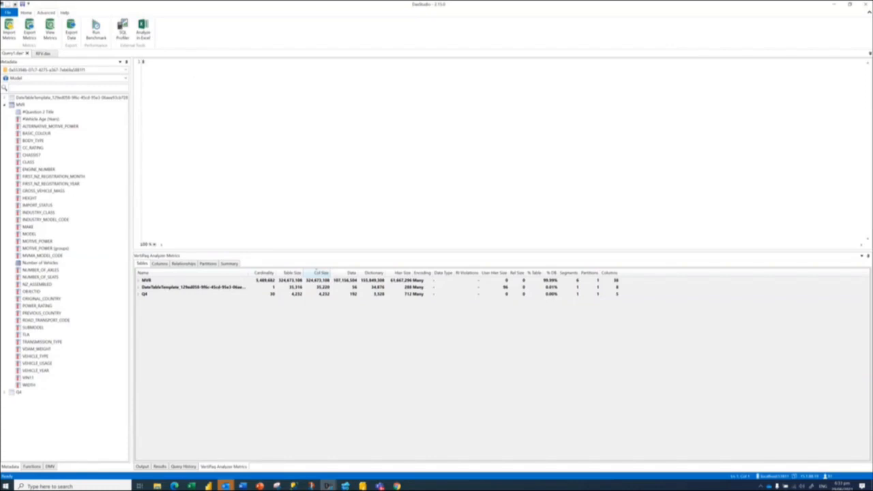
pyautogui.write('EVALUATE')
pyautogui.press('Return')
pyautogui.write('SUM')
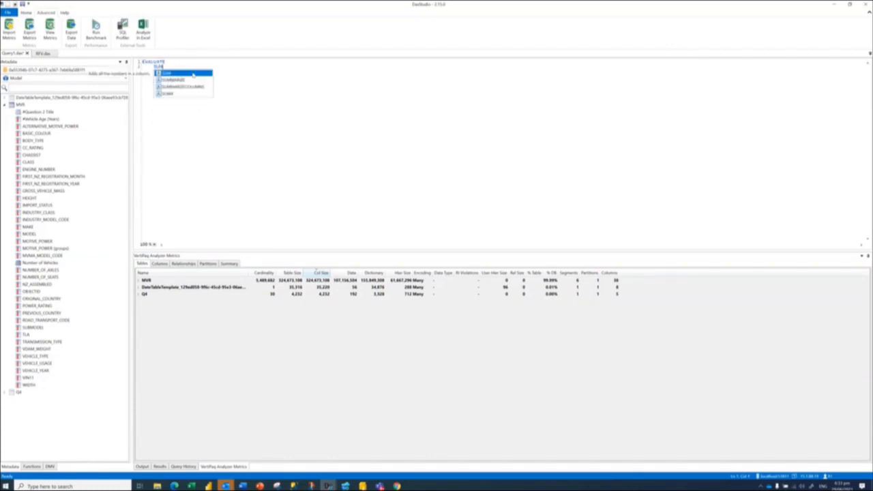
pyautogui.press('Down')
pyautogui.press('Down')
pyautogui.press('Tab')
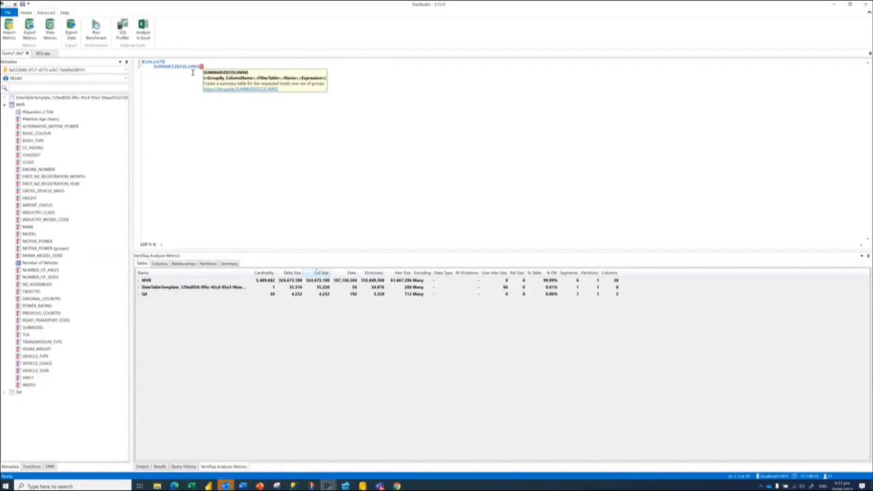
pyautogui.press('Return')
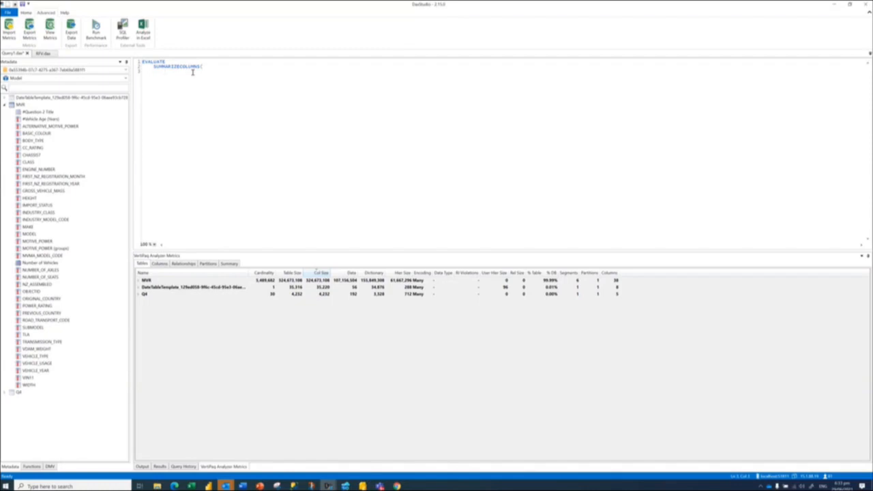
pyautogui.moveTo(205, 66); pyautogui.dragTo(154, 65)
pyautogui.click(185, 64)
pyautogui.doubleClick(190, 67)
pyautogui.press('Delete')
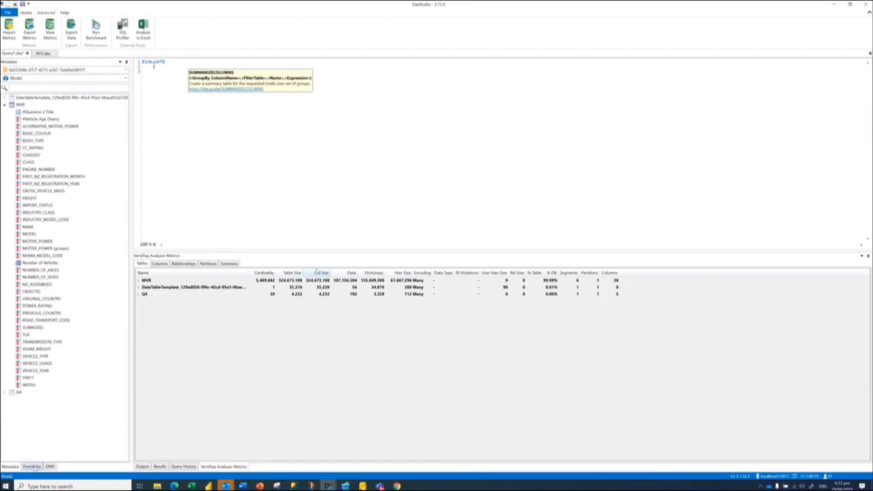
# Search the function list for SUMM and insert the SUMMARIZECOLUMNS function with its argument placeholders below EVALUATE.
pyautogui.click(31, 466)
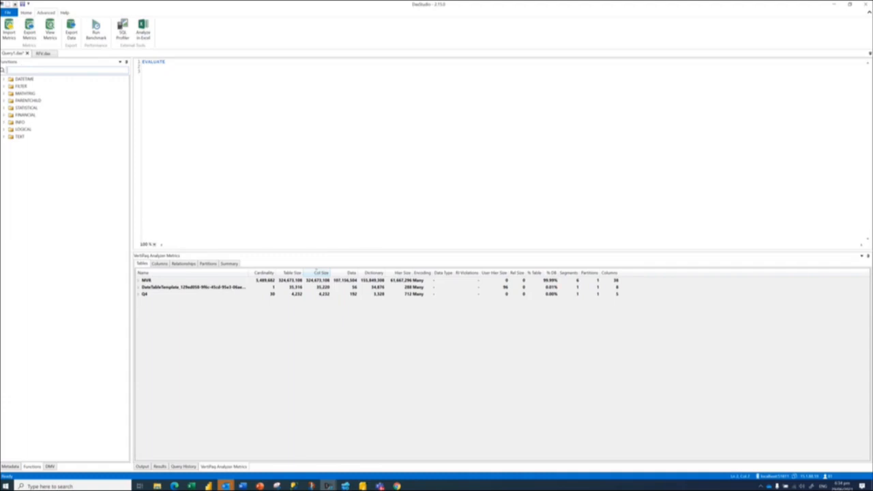
pyautogui.write('SUMM')
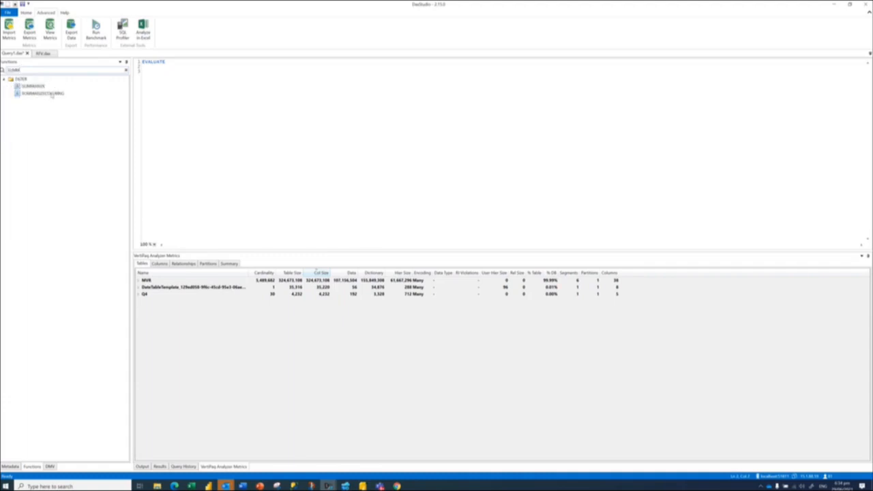
pyautogui.click(36, 93)
pyautogui.doubleClick(36, 93)
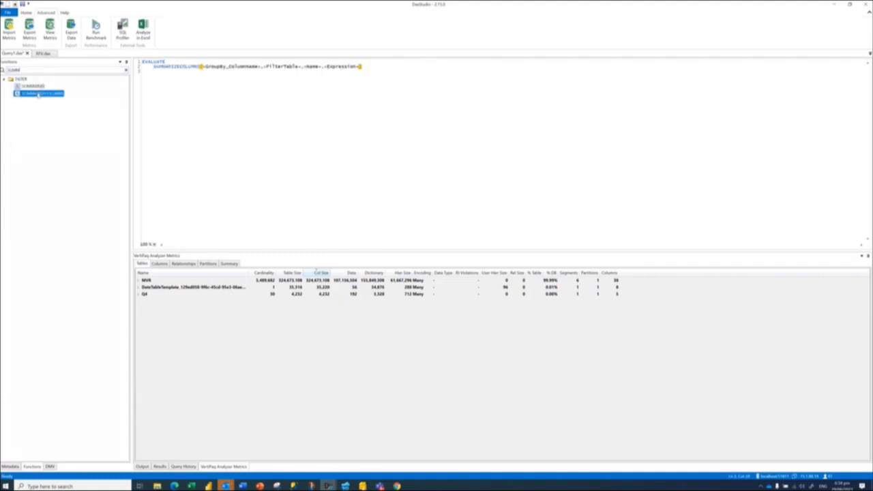
pyautogui.click(367, 64)
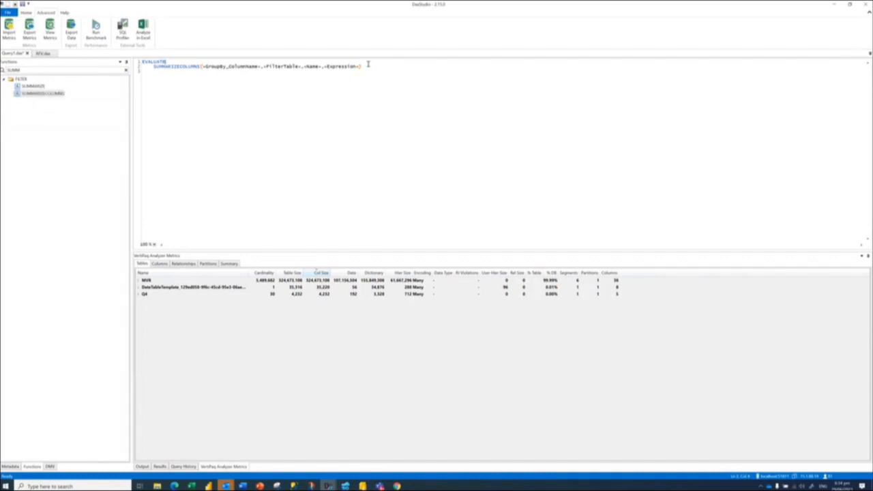
# Replace the GroupBy_ColumnName placeholder in SUMMARIZECOLUMNS with MVR.
pyautogui.click(259, 67)
pyautogui.moveTo(259, 67); pyautogui.dragTo(202, 68)
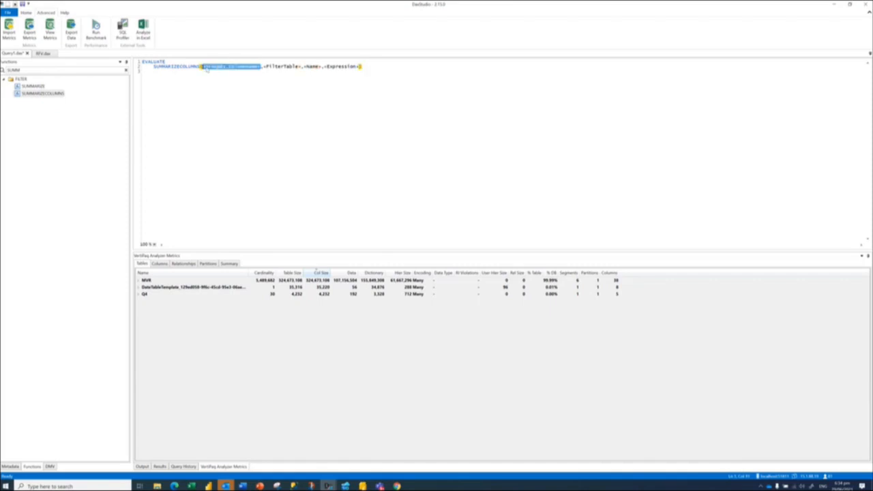
pyautogui.write('MVR')
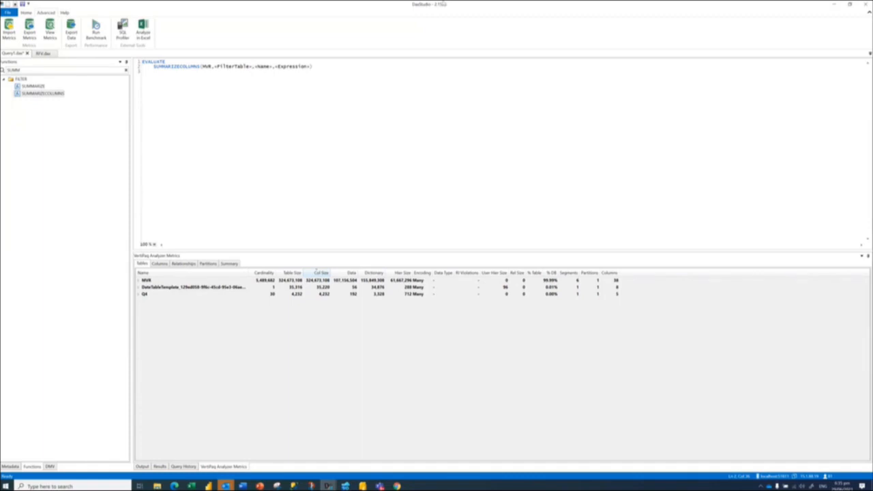
# Stop presenting the screen in the online meeting.
pyautogui.moveTo(477, 4)
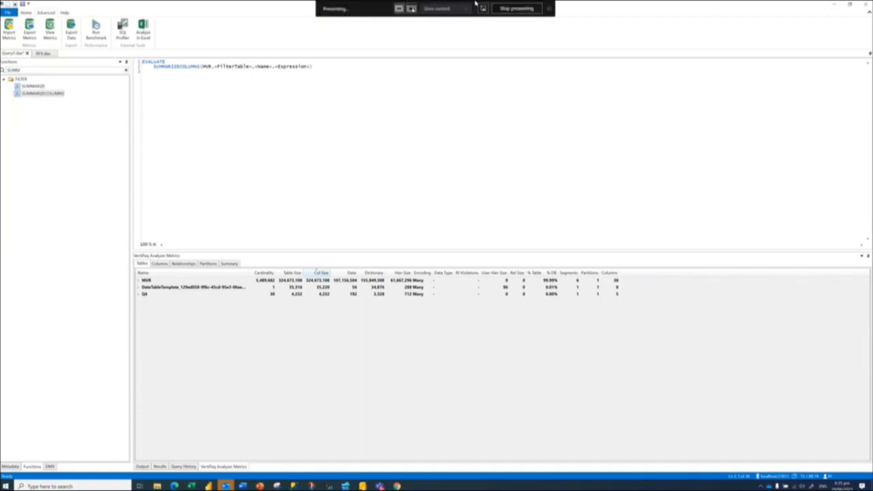
pyautogui.click(517, 9)
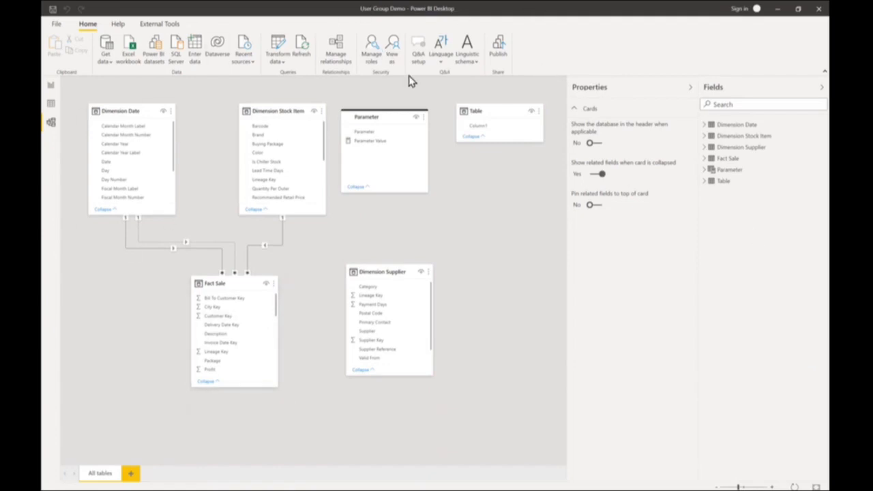
# Launch Tabular Editor 2 on the User Group Demo model and expand its Tables and Translations folders.
pyautogui.click(175, 26)
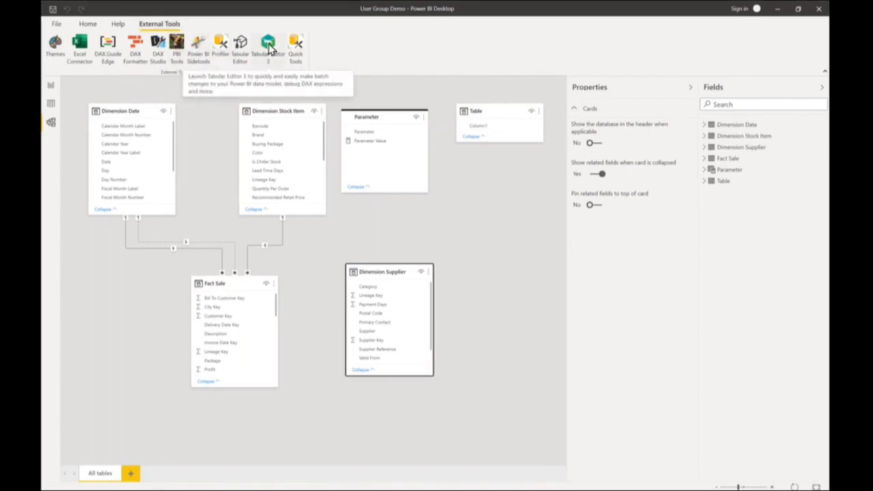
pyautogui.click(242, 45)
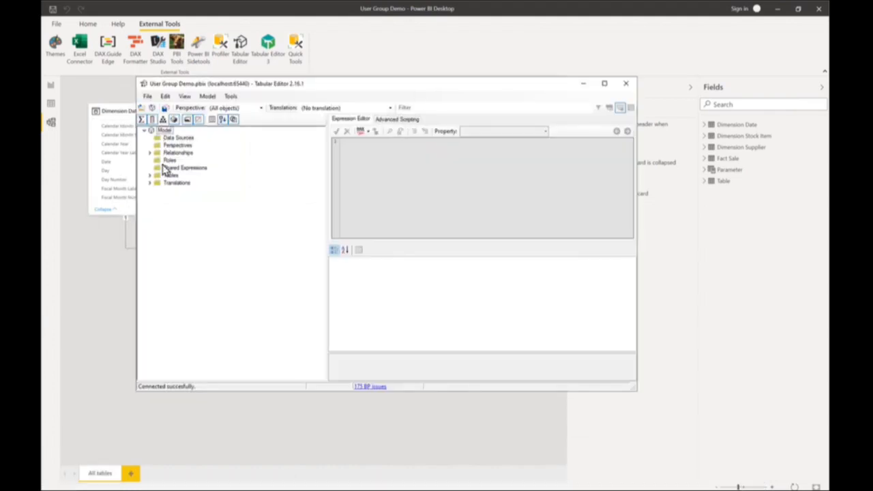
pyautogui.click(150, 183)
pyautogui.click(150, 176)
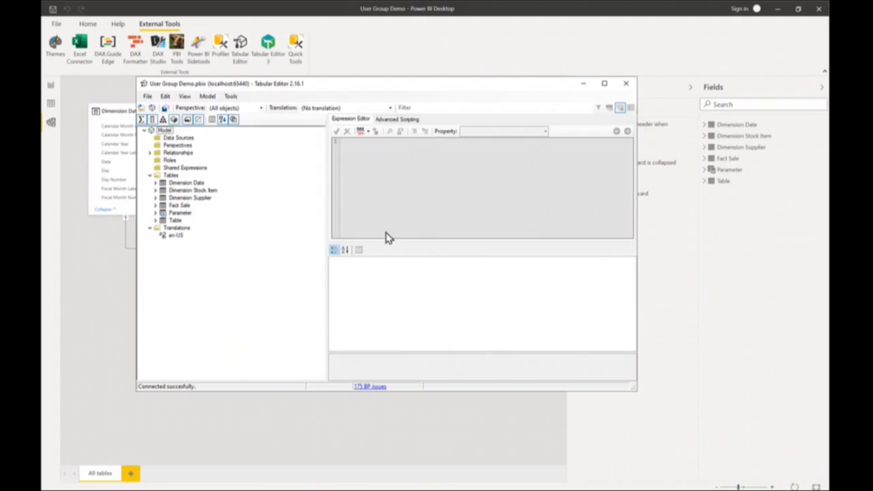
# Open the model's Best Practice Analyzer issues and enlarge the window to show the full rule names.
pyautogui.click(377, 386)
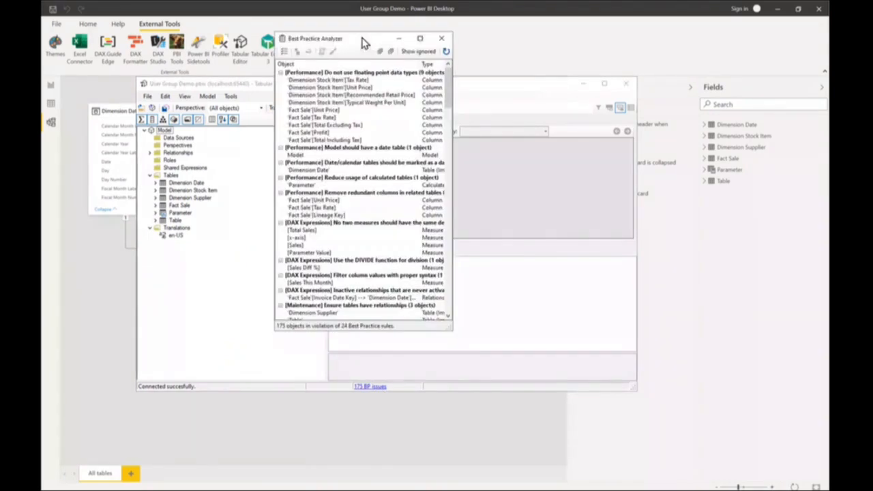
pyautogui.moveTo(452, 330); pyautogui.dragTo(737, 477)
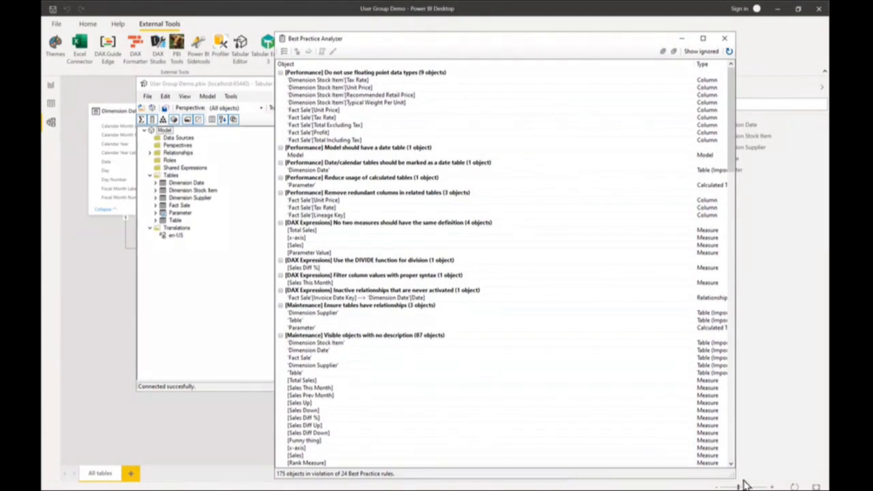
# Collapse all the Performance and DAX Expressions rule groups in the Best Practice Analyzer results.
pyautogui.click(281, 72)
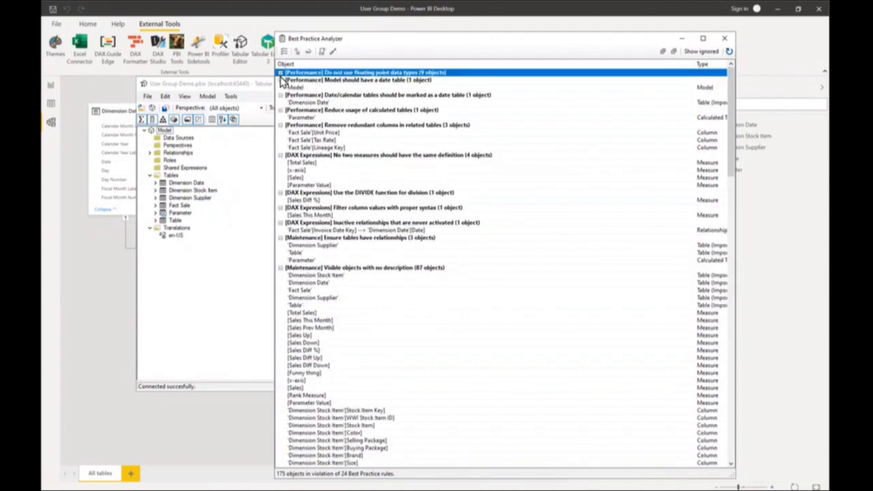
pyautogui.click(280, 80)
pyautogui.click(281, 87)
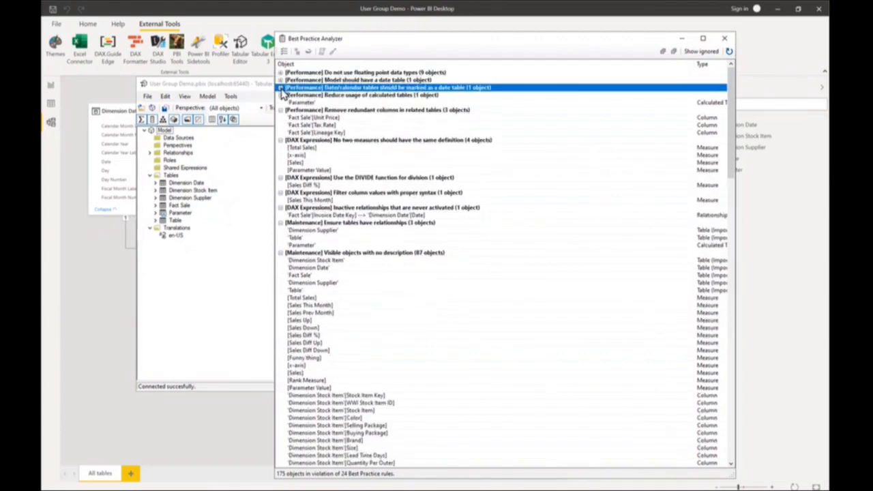
pyautogui.click(280, 95)
pyautogui.click(280, 103)
pyautogui.click(281, 110)
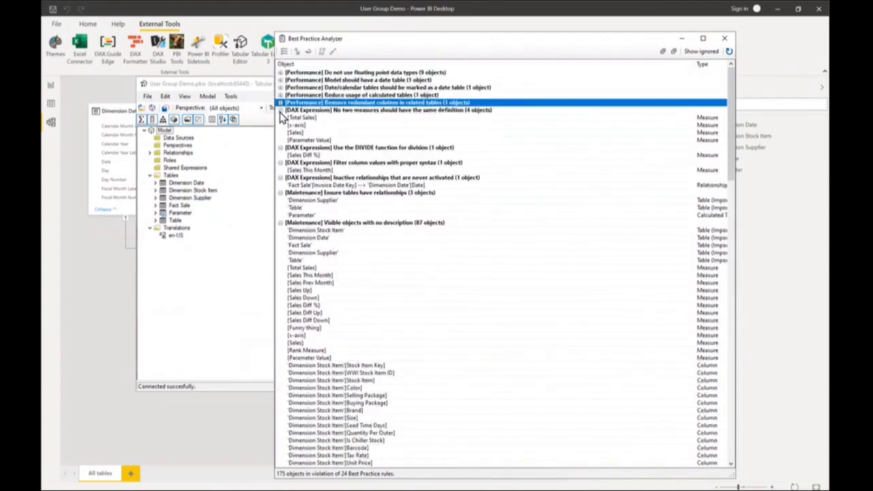
pyautogui.click(281, 110)
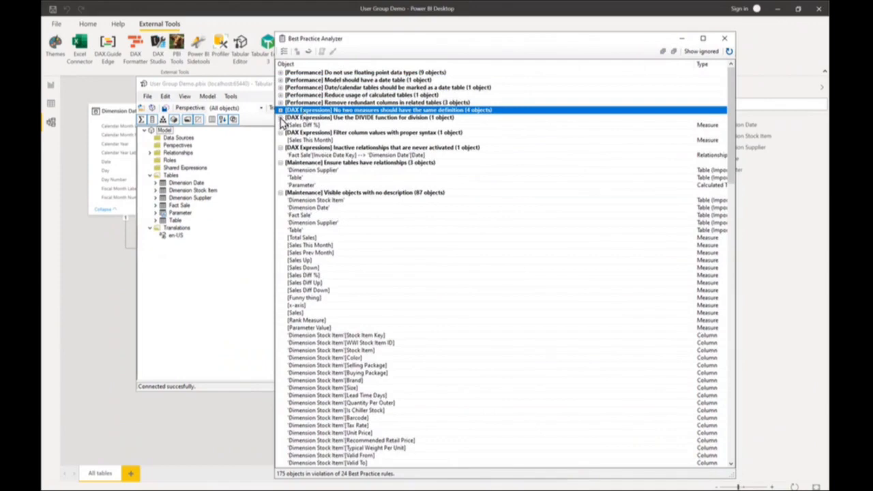
pyautogui.click(281, 117)
pyautogui.click(280, 125)
pyautogui.click(280, 132)
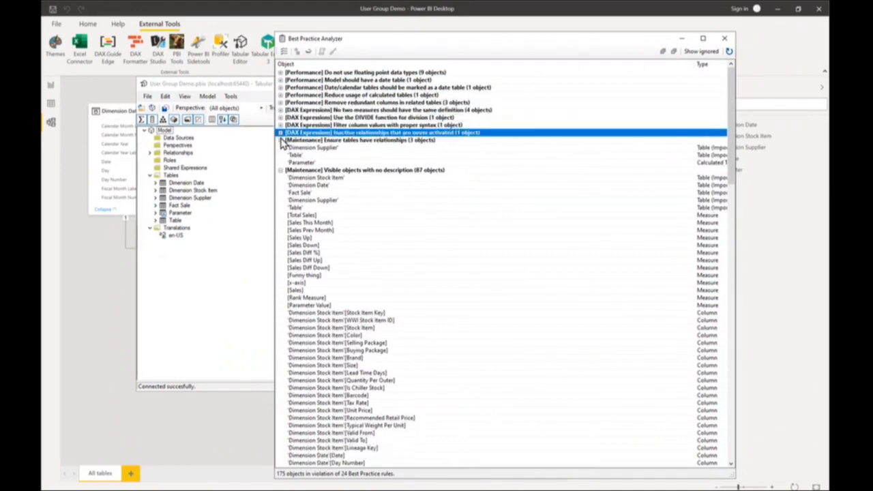
# Collapse the Maintenance and Naming Conventions rule groups, plus the Formatting groups down to the rule on percentages.
pyautogui.click(280, 140)
pyautogui.click(281, 147)
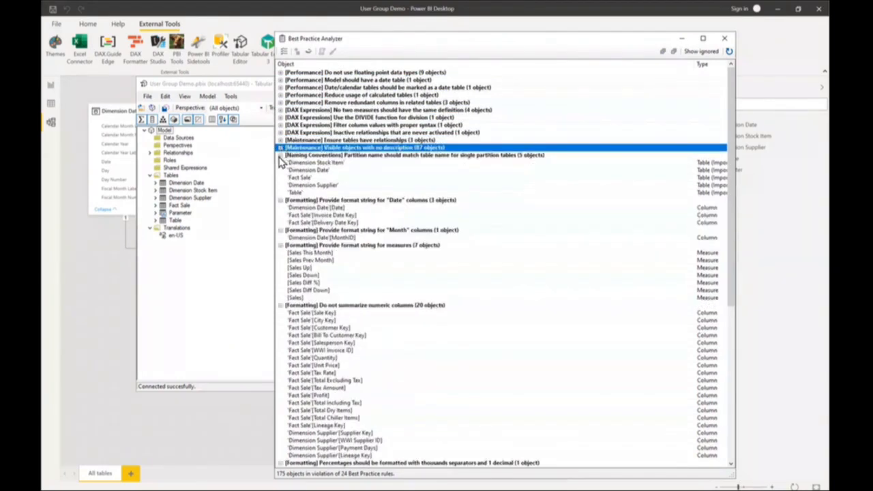
pyautogui.click(281, 155)
pyautogui.click(280, 162)
pyautogui.click(280, 169)
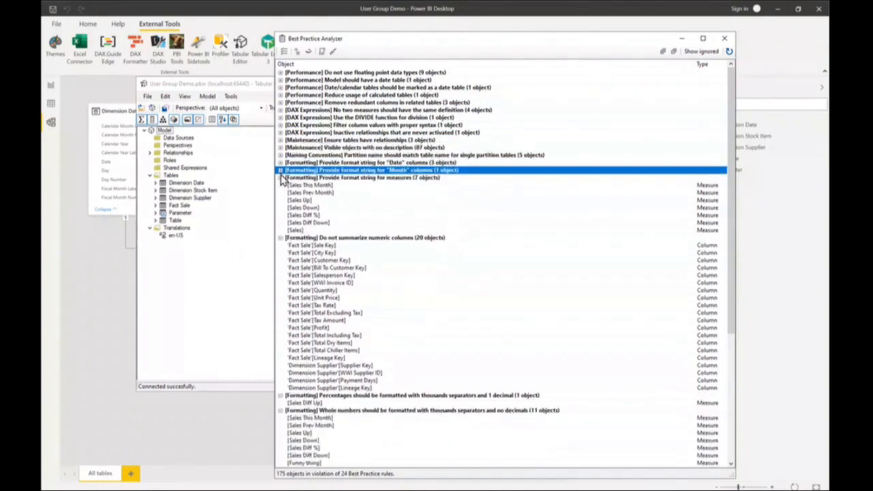
pyautogui.click(280, 177)
pyautogui.click(282, 185)
pyautogui.click(280, 185)
pyautogui.click(281, 192)
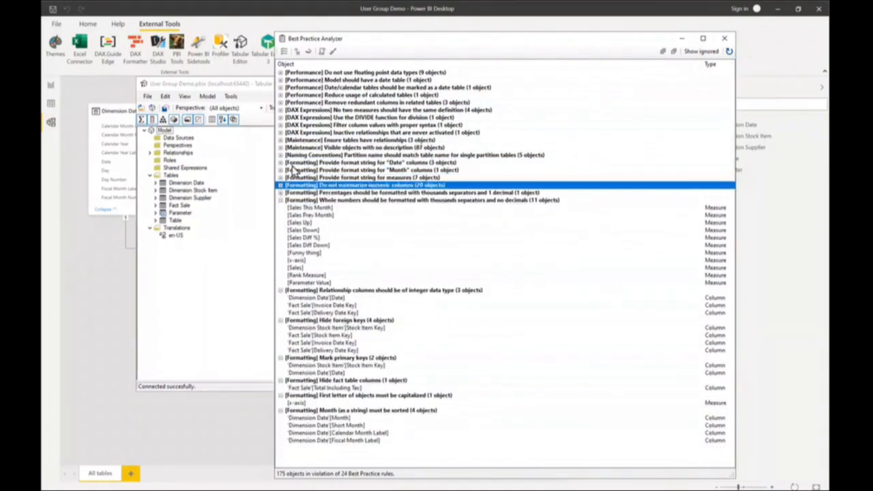
pyautogui.click(282, 192)
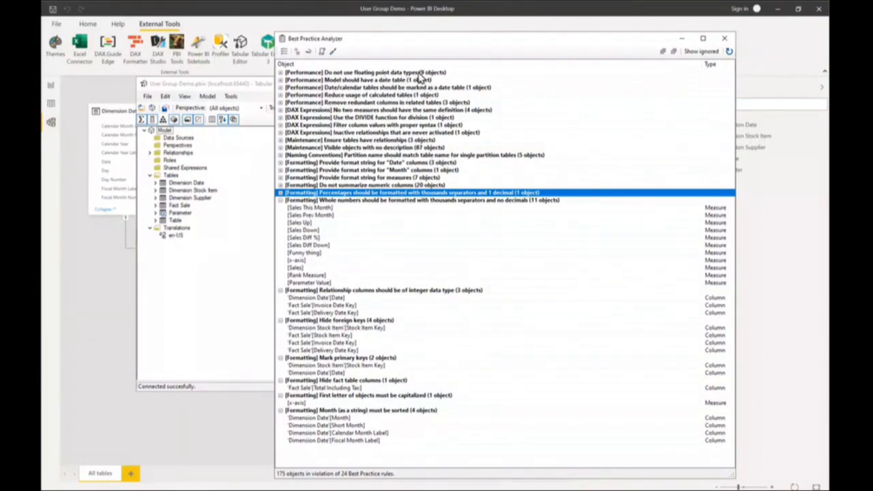
# Expand the "Do not use floating point data types" rule and examine its explanation and the Dimension Stock Item Tax Rate entry.
pyautogui.click(281, 73)
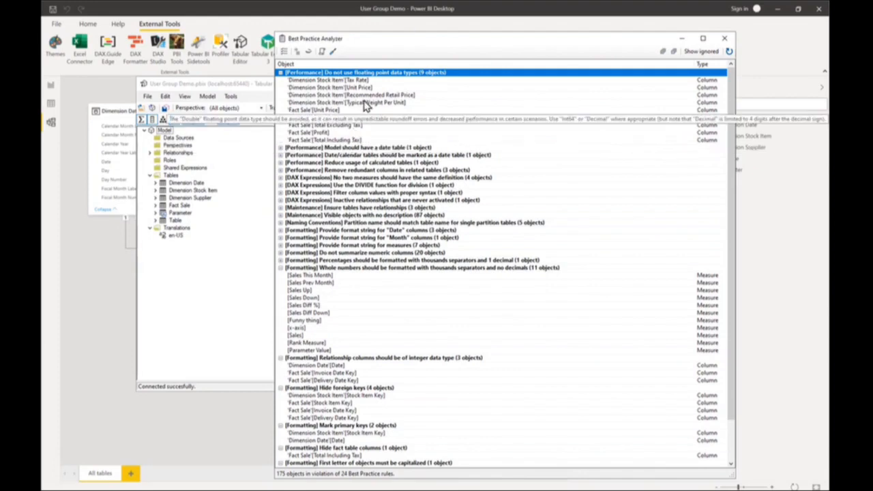
pyautogui.click(335, 81)
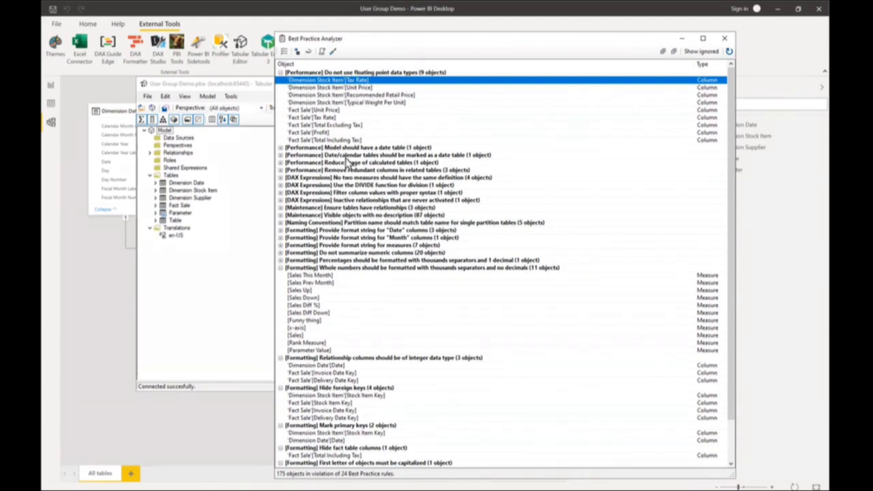
pyautogui.moveTo(354, 114)
# Ignore the "Model should have a date table" performance rule.
pyautogui.click(359, 148)
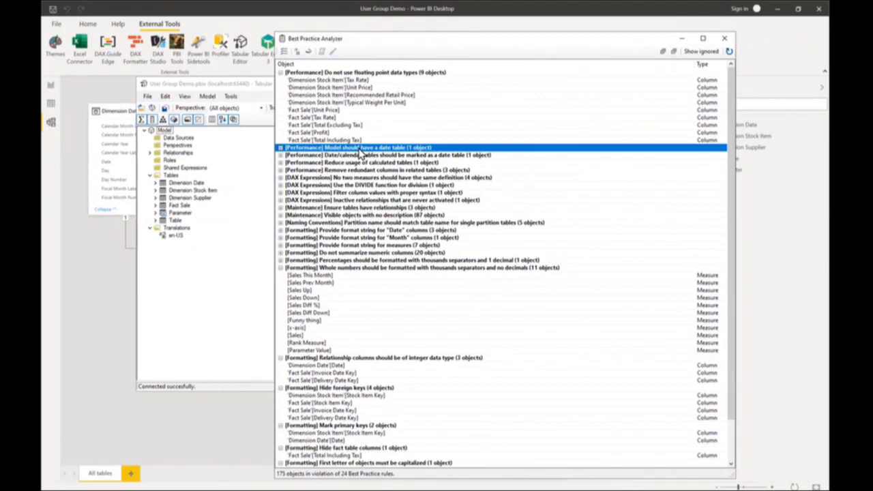
pyautogui.rightClick(358, 148)
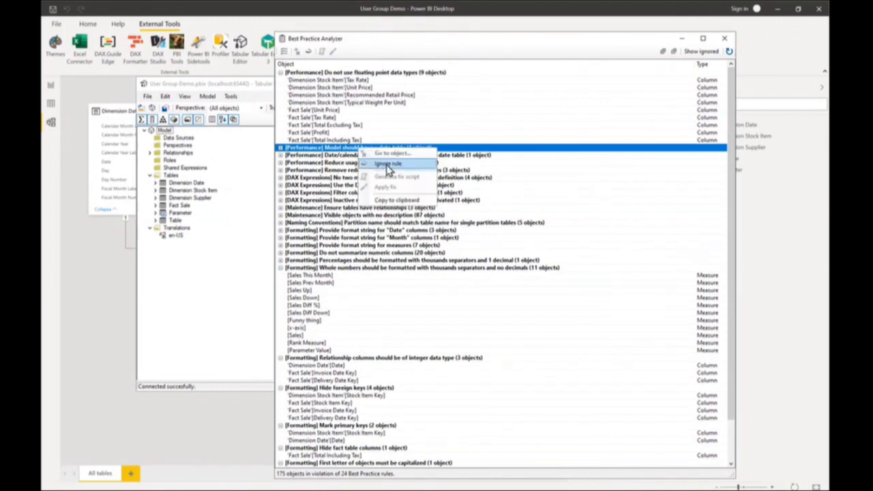
pyautogui.click(386, 165)
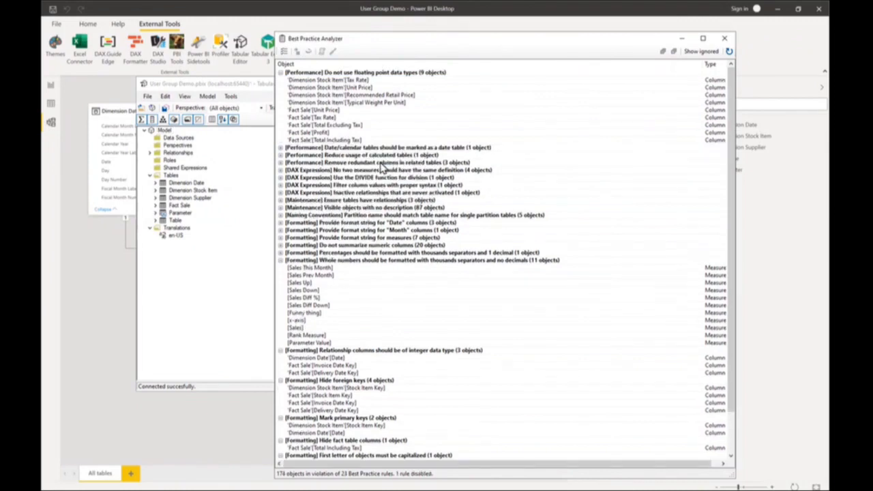
# Generate a fix script for the "Do not summarize numeric columns" formatting rule and dismiss the message.
pyautogui.click(379, 245)
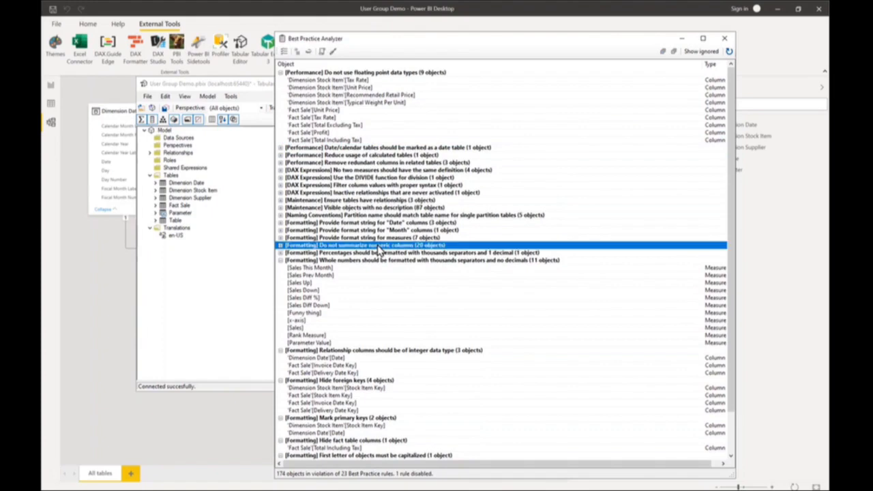
pyautogui.rightClick(380, 250)
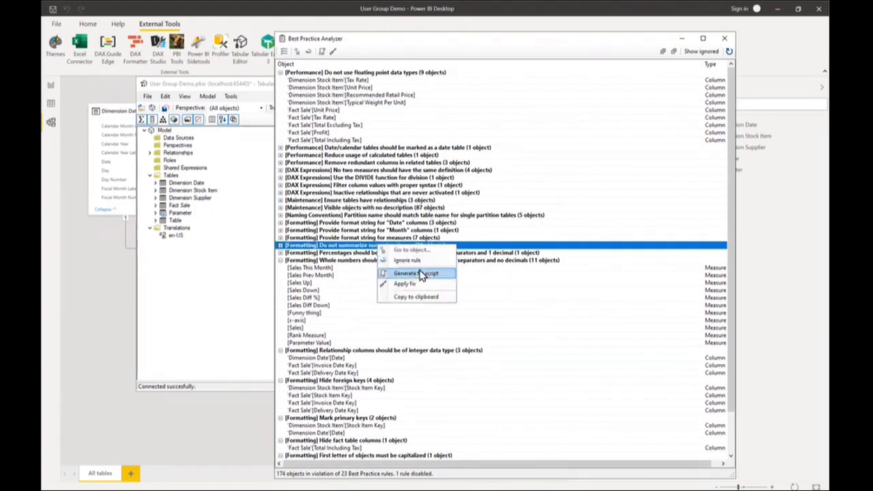
pyautogui.click(419, 273)
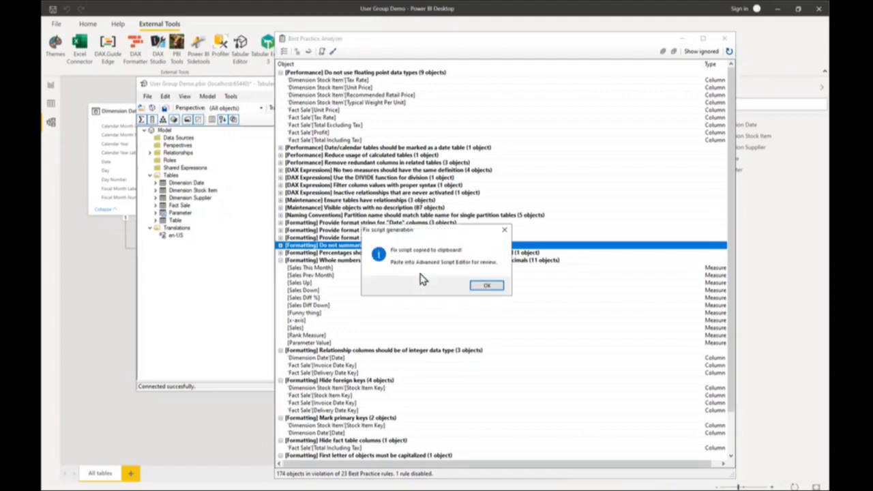
pyautogui.click(487, 286)
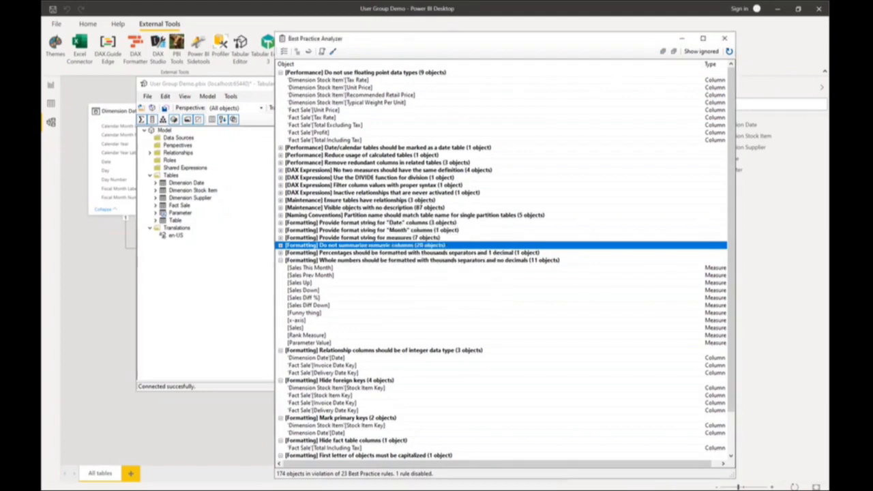
# Paste the generated fix script into a blank Notepad document, widen the window to show full lines, and minimize it.
pyautogui.hotkey('alt', 'Tab')
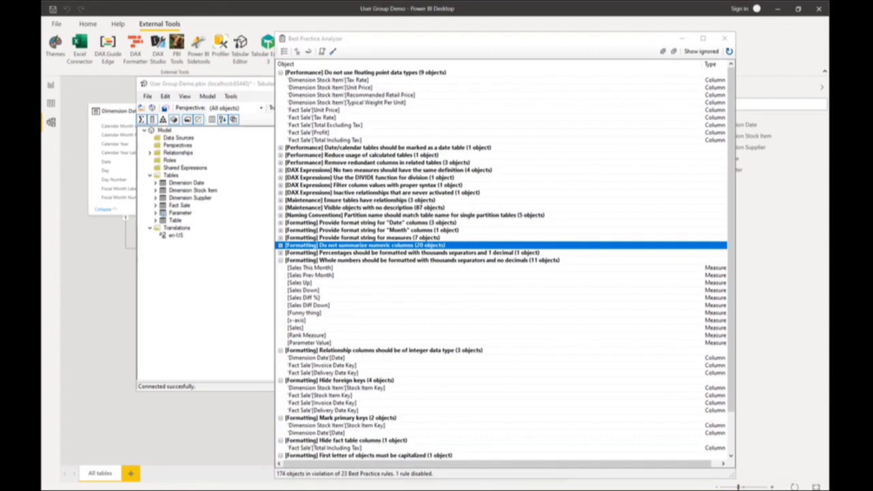
pyautogui.hotkey('ctrl', 'v')
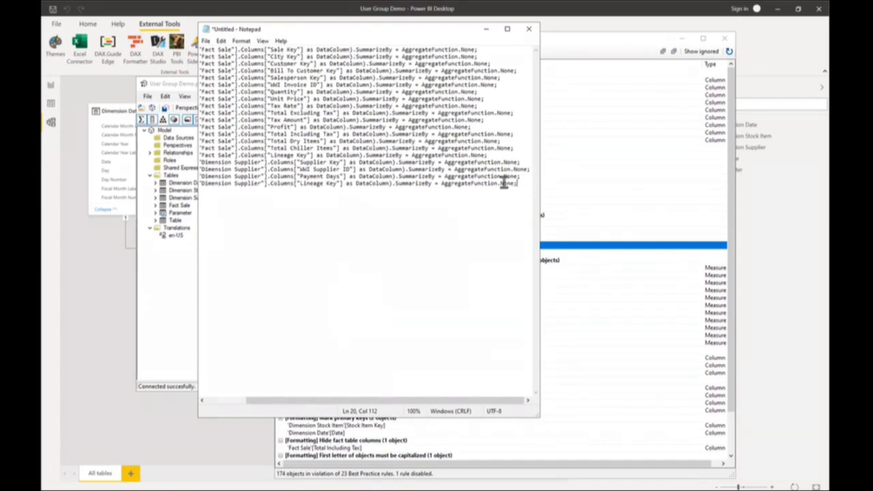
pyautogui.hotkey('ctrl', 'a')
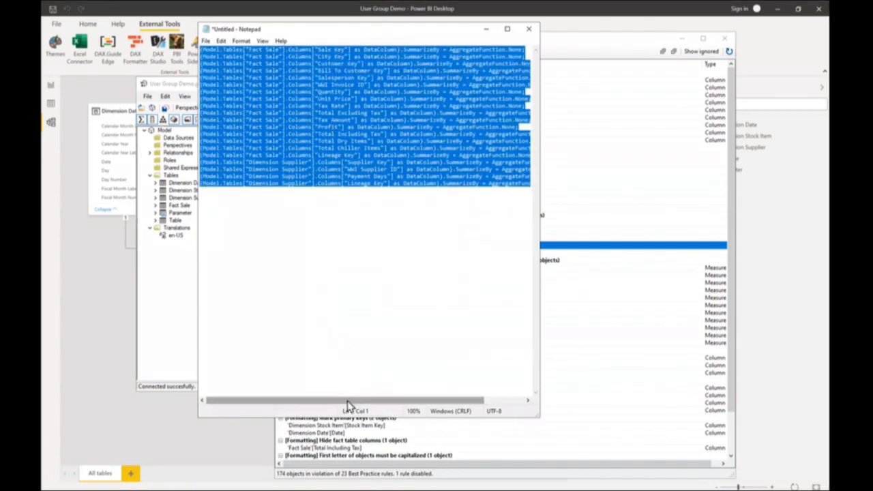
pyautogui.moveTo(539, 416); pyautogui.dragTo(743, 417)
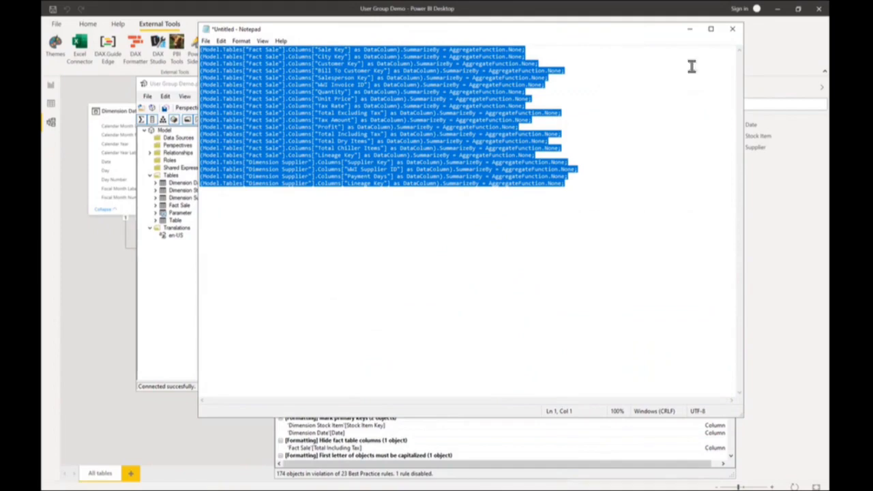
pyautogui.click(690, 30)
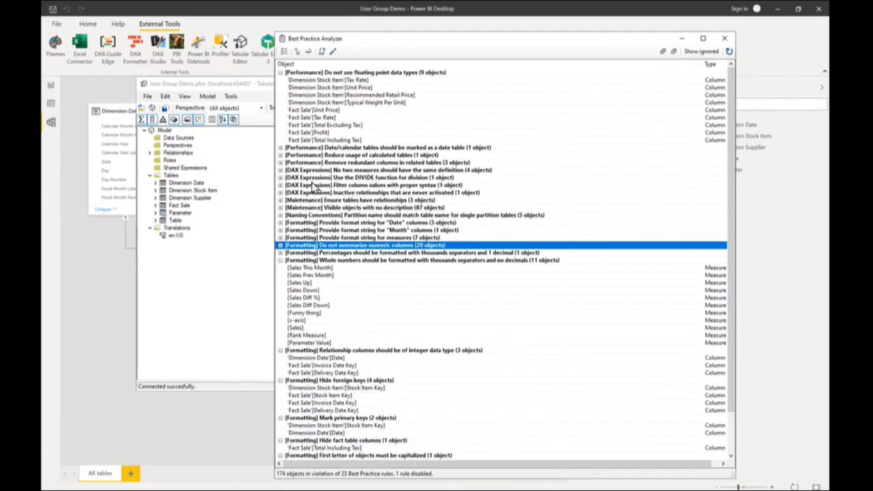
# Expand the "Use the DIVIDE function for division" rule and go to the Sales Diff % measure to view its expression.
pyautogui.click(280, 179)
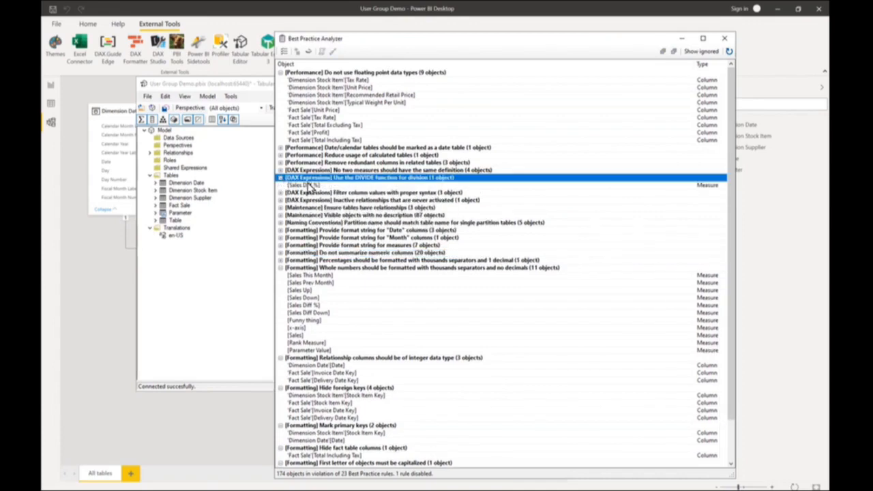
pyautogui.click(306, 187)
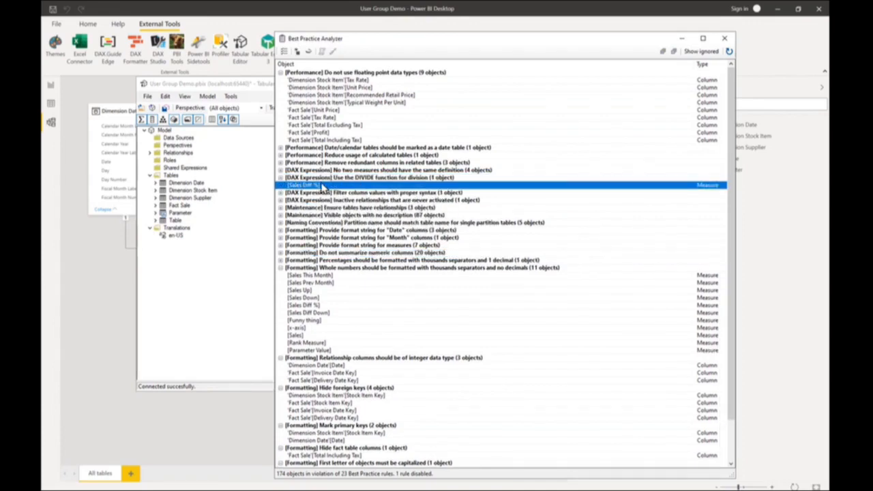
pyautogui.moveTo(324, 189)
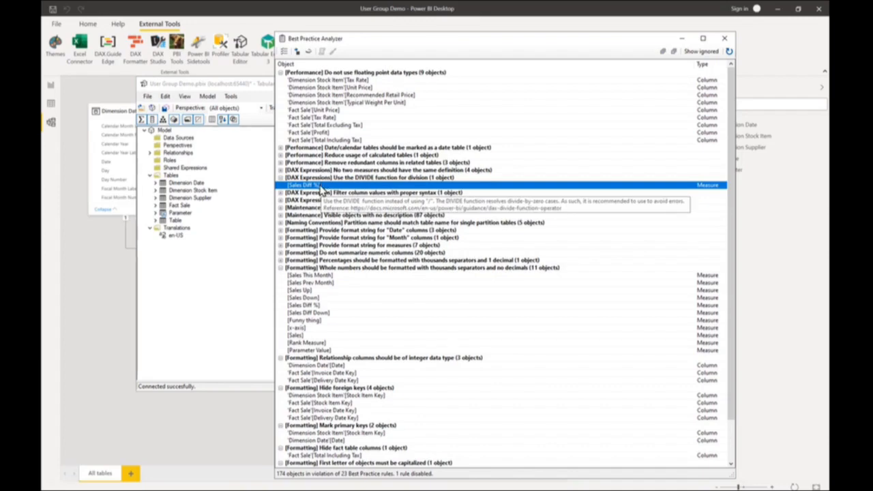
pyautogui.rightClick(323, 189)
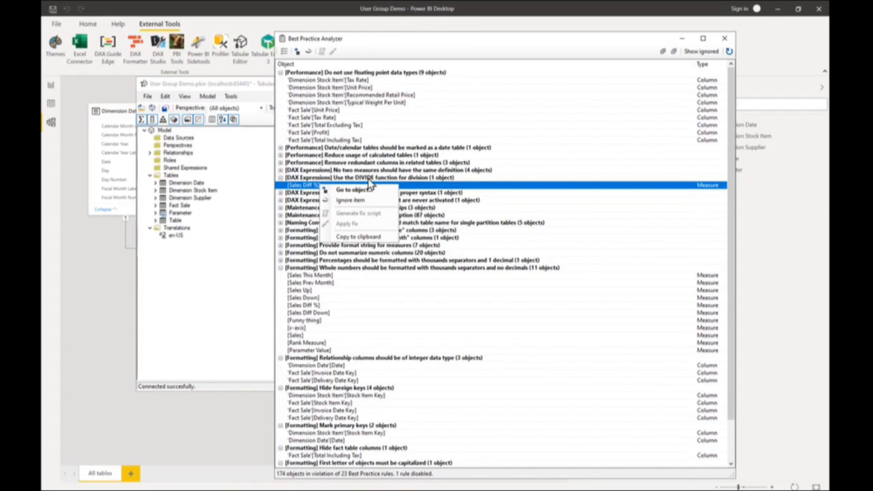
pyautogui.click(356, 190)
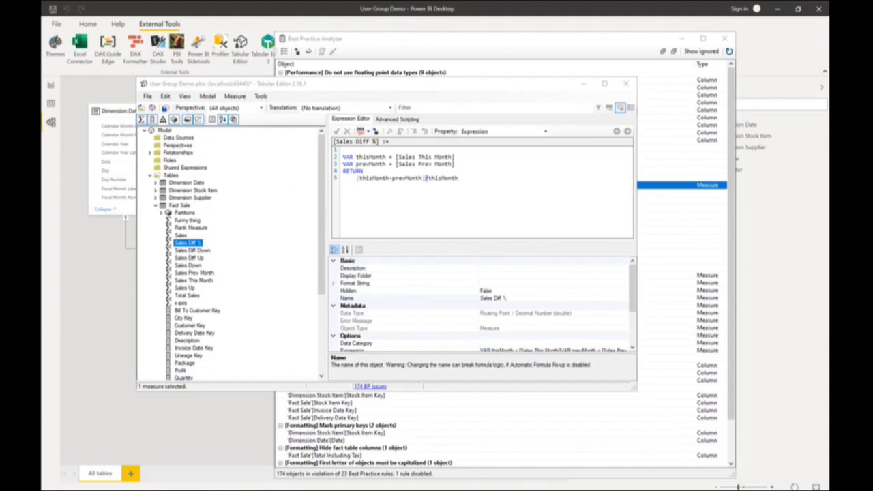
# Switch to the browser's Analysis-Services BestPracticeRules GitHub page and copy the full code block under Setup (automated).
pyautogui.moveTo(42, 179); pyautogui.dragTo(437, 110)
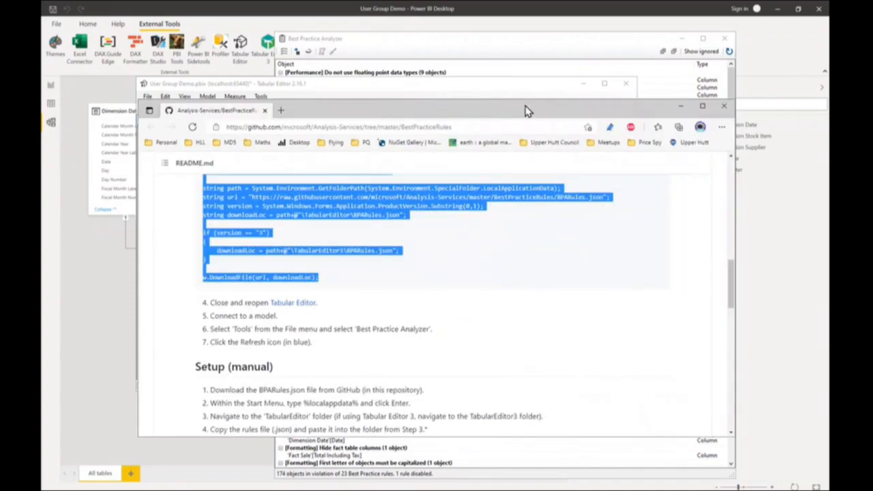
pyautogui.click(702, 106)
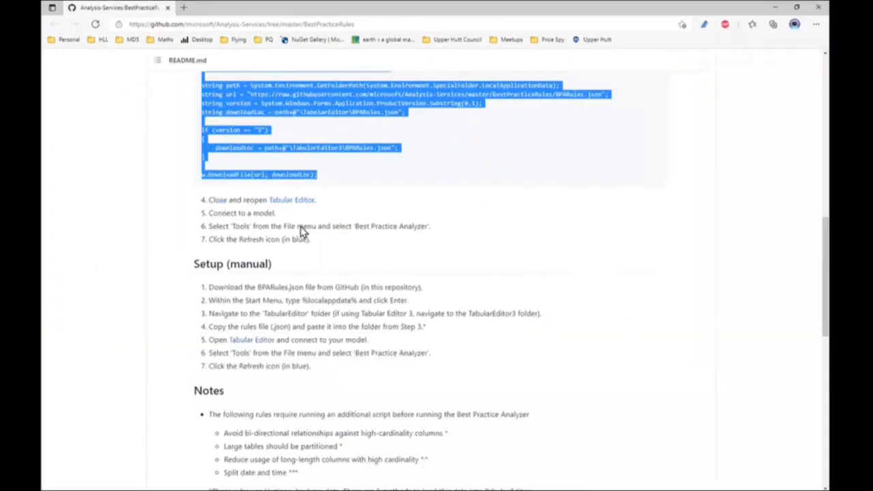
pyautogui.scroll(10, 302, 229)
pyautogui.scroll(-2, 269, 250)
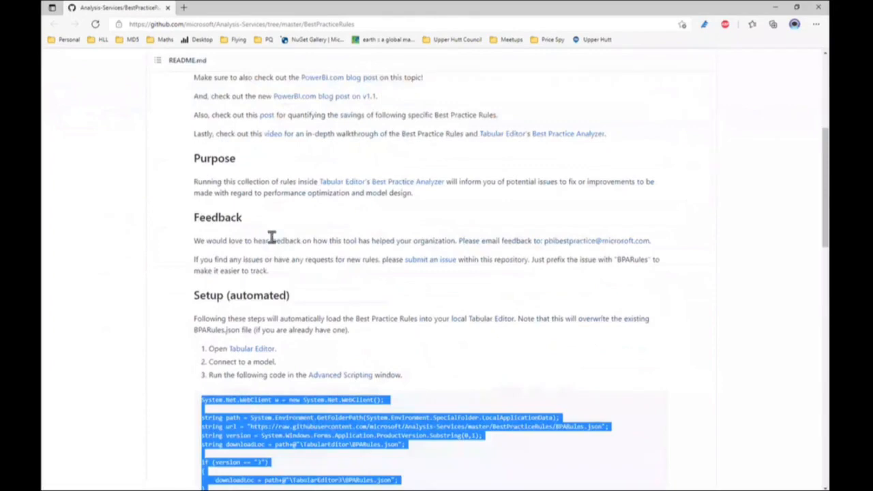
pyautogui.scroll(-2, 257, 208)
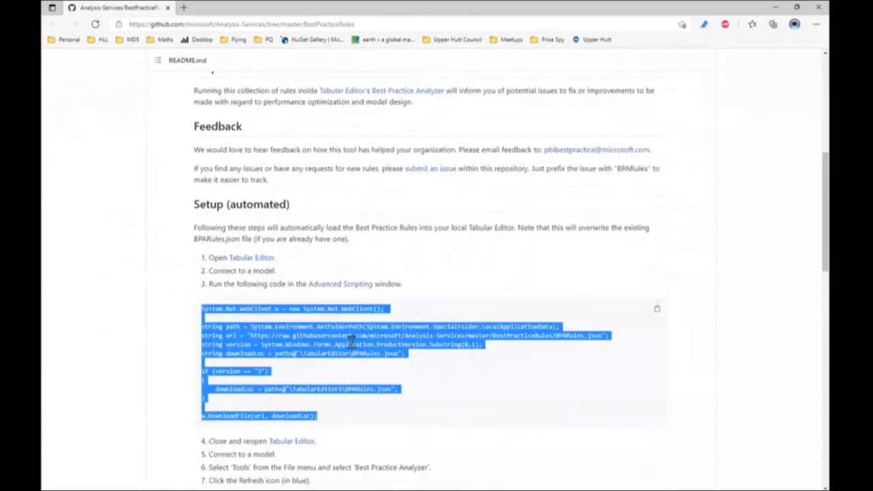
pyautogui.click(345, 376)
pyautogui.moveTo(330, 417); pyautogui.dragTo(202, 312)
pyautogui.hotkey('ctrl', 'c')
# Return to Tabular Editor, paste the rules download code into the Advanced Scripting editor, and maximize the window.
pyautogui.click(775, 7)
pyautogui.click(393, 120)
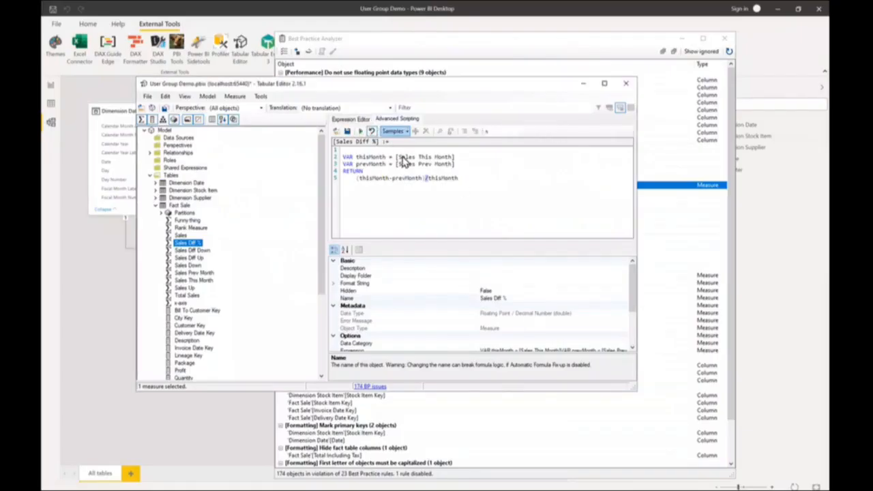
pyautogui.hotkey('ctrl', 'v')
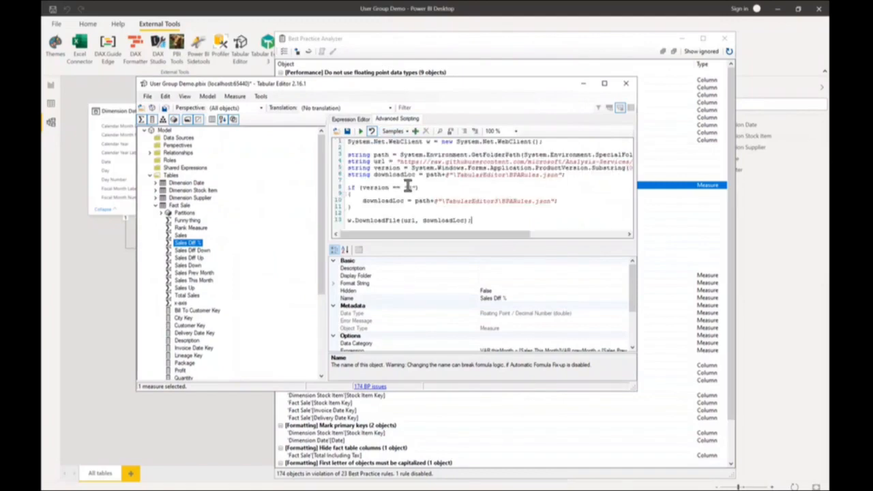
pyautogui.click(606, 84)
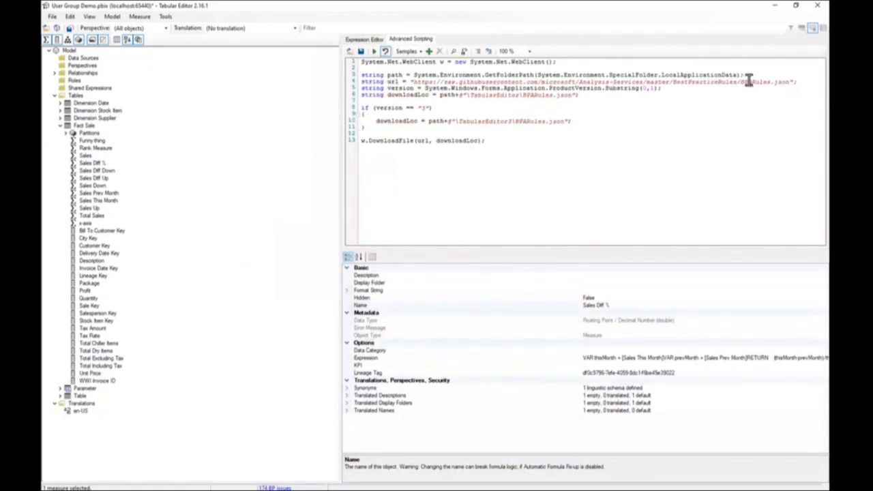
# Review the BPARules.json URL and download path in the rules download script, and run the script.
pyautogui.moveTo(743, 82); pyautogui.dragTo(792, 82)
pyautogui.moveTo(469, 95); pyautogui.dragTo(524, 101)
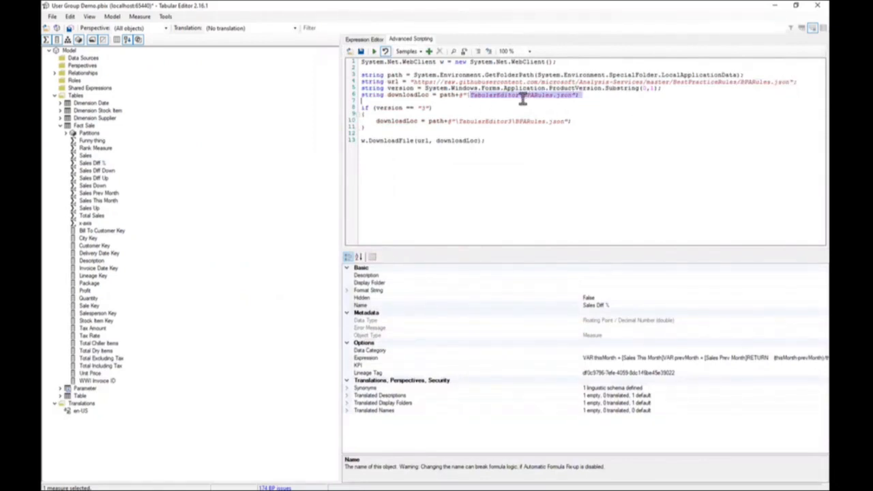
pyautogui.click(464, 178)
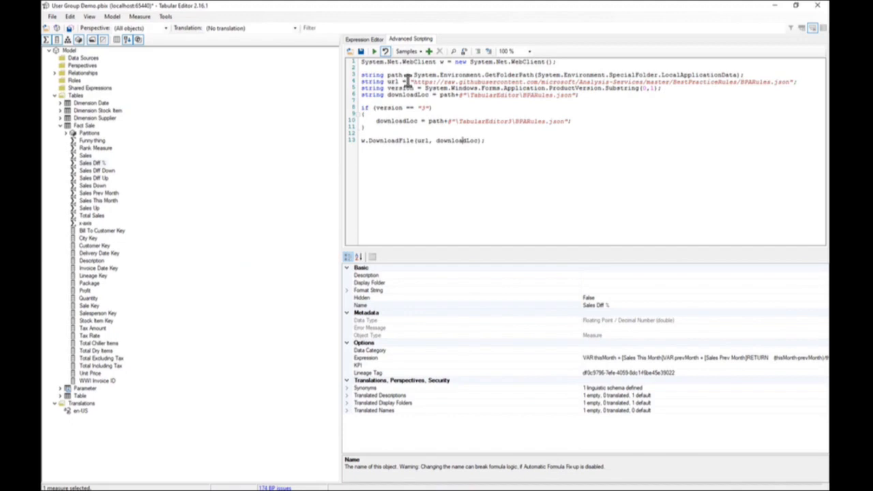
pyautogui.click(374, 54)
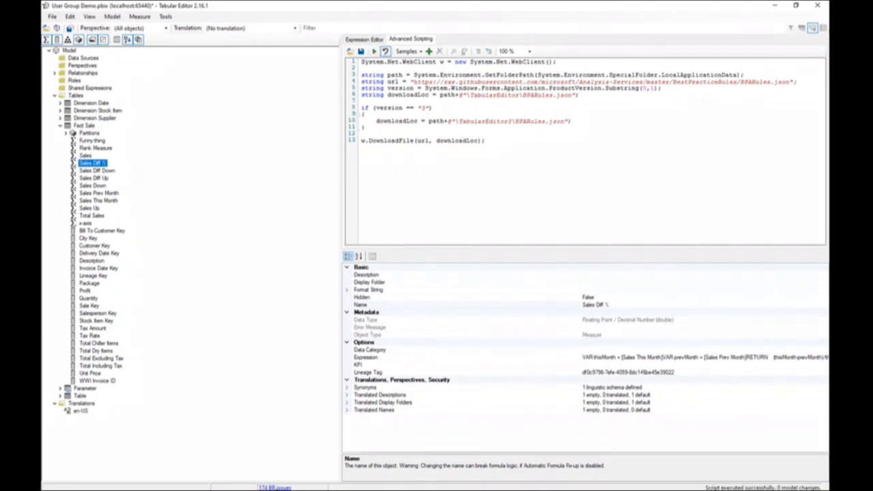
# Open the best practice rules manager and show the rules in the "Rules for the local user" collection.
pyautogui.click(165, 16)
pyautogui.click(185, 39)
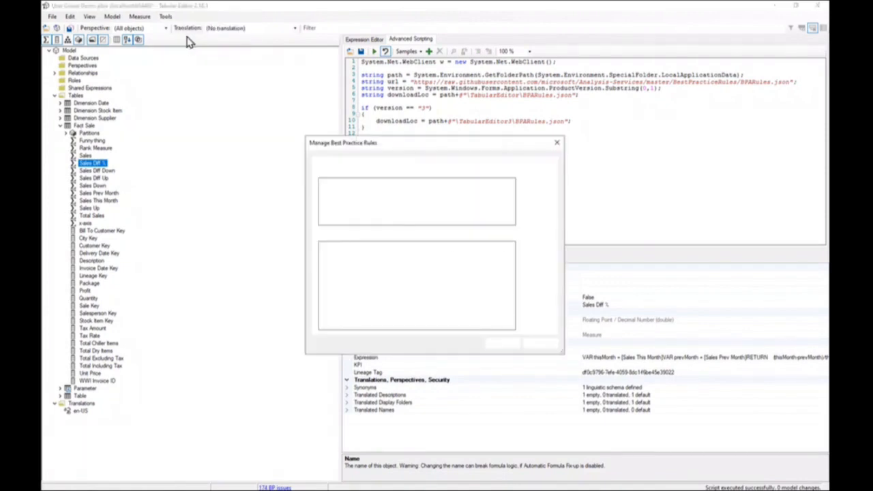
pyautogui.click(363, 203)
pyautogui.click(364, 197)
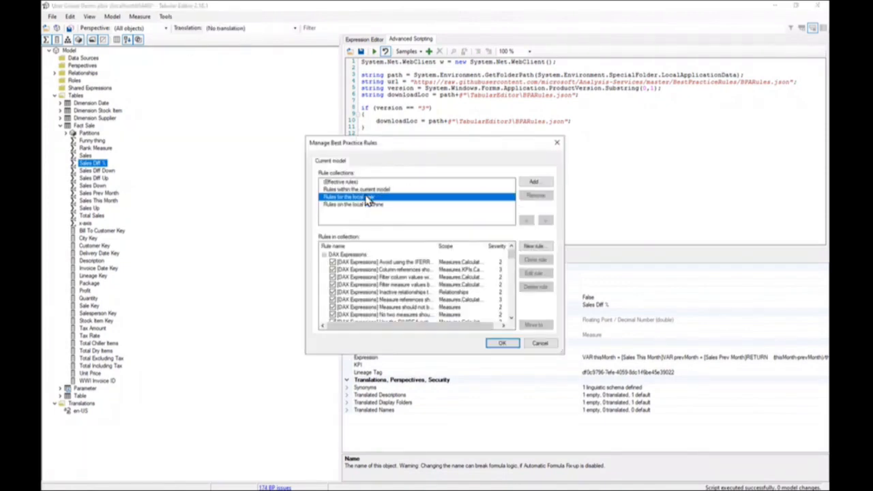
# Open the "Avoid using the IFERROR function" rule, highlight its description's reference link, and cancel out of both dialogs without changes.
pyautogui.click(394, 263)
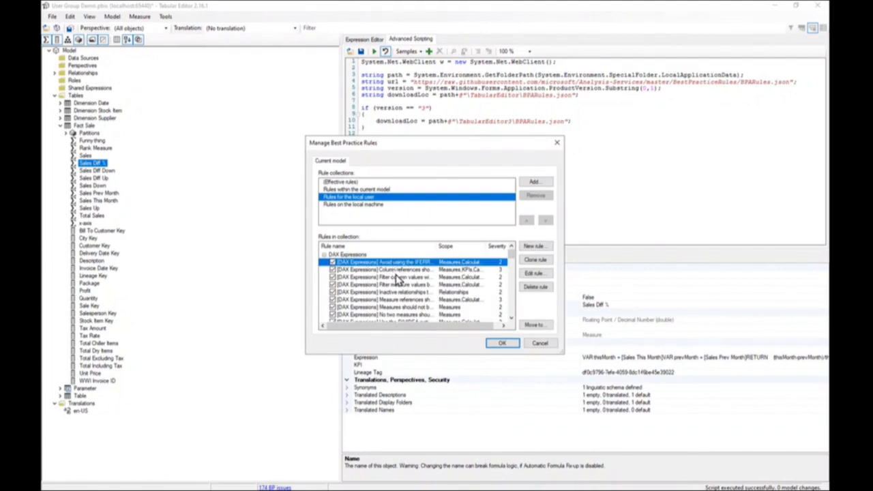
pyautogui.click(536, 273)
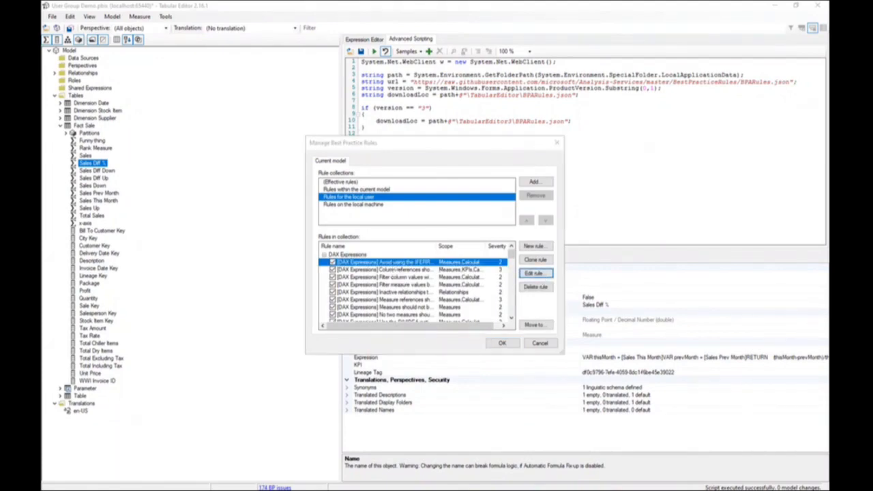
pyautogui.moveTo(427, 320); pyautogui.dragTo(409, 108)
pyautogui.moveTo(455, 169); pyautogui.dragTo(302, 169)
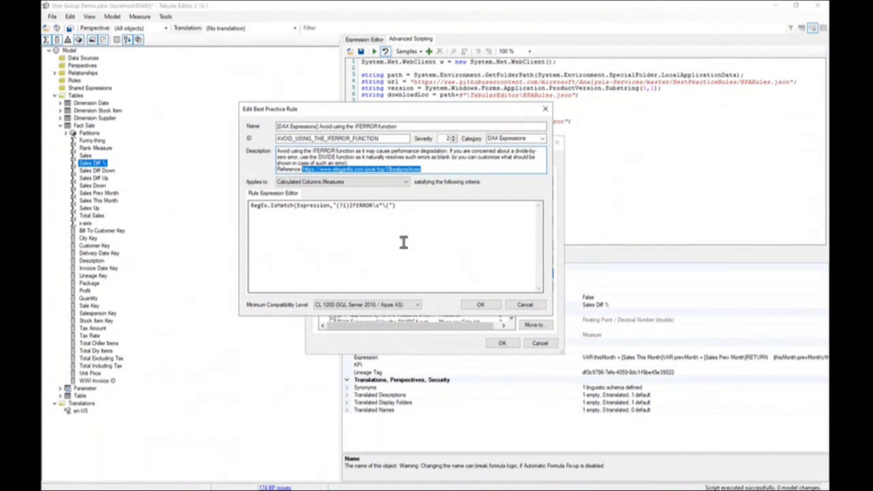
pyautogui.click(525, 305)
pyautogui.click(540, 343)
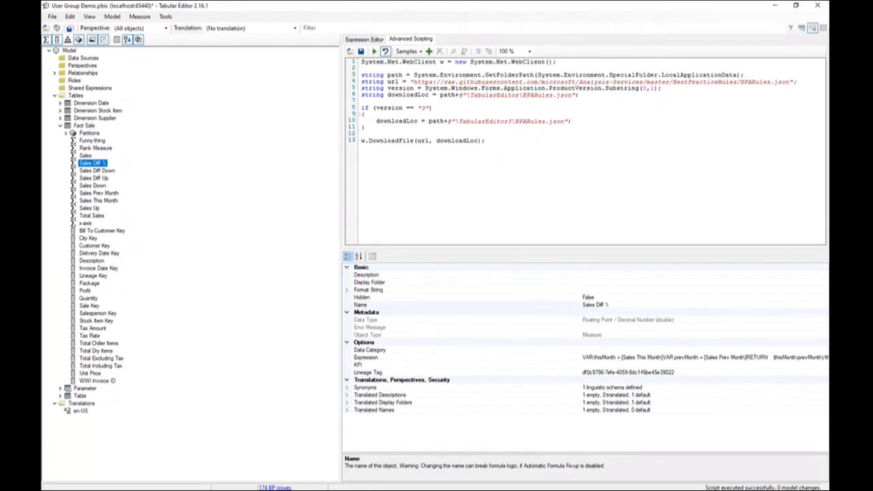
# Switch to the browser's BestPracticeRules GitHub page and review the Notes, Requirements and Version History sections.
pyautogui.hotkey('alt', 'Tab')
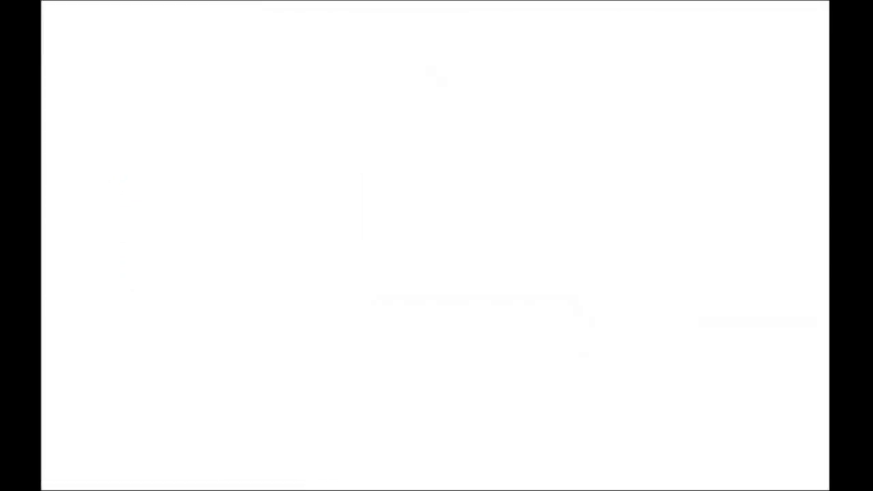
pyautogui.click(441, 199)
pyautogui.scroll(1, 316, 136)
pyautogui.scroll(-8, 316, 136)
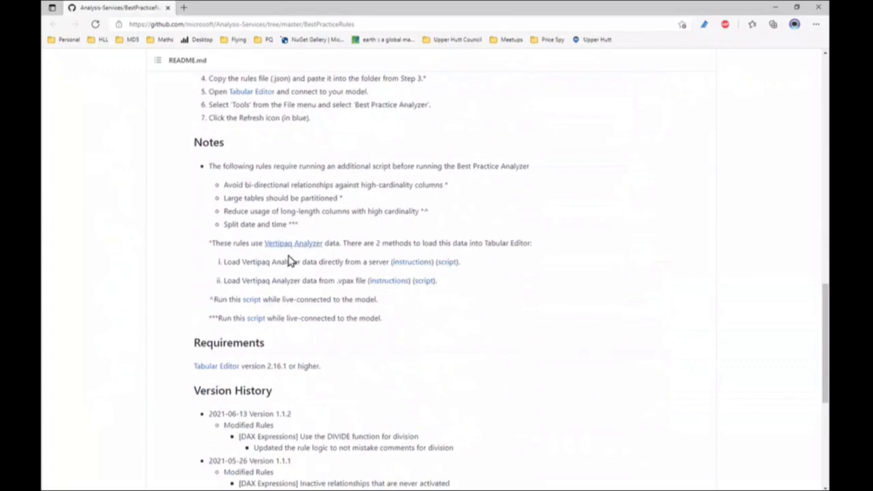
pyautogui.scroll(-5, 327, 314)
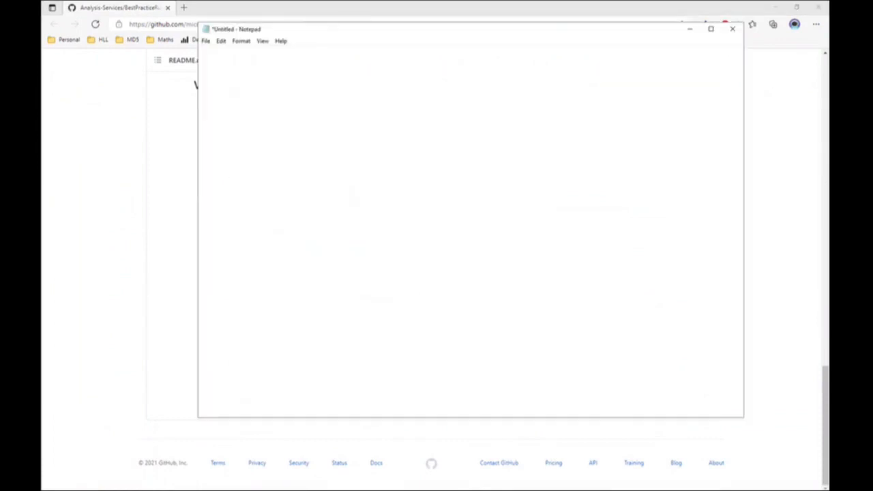
# Show the earlier fix script in Notepad with all its text selected, and minimize the window.
pyautogui.hotkey('ctrl', 'v')
pyautogui.hotkey('ctrl', 'a')
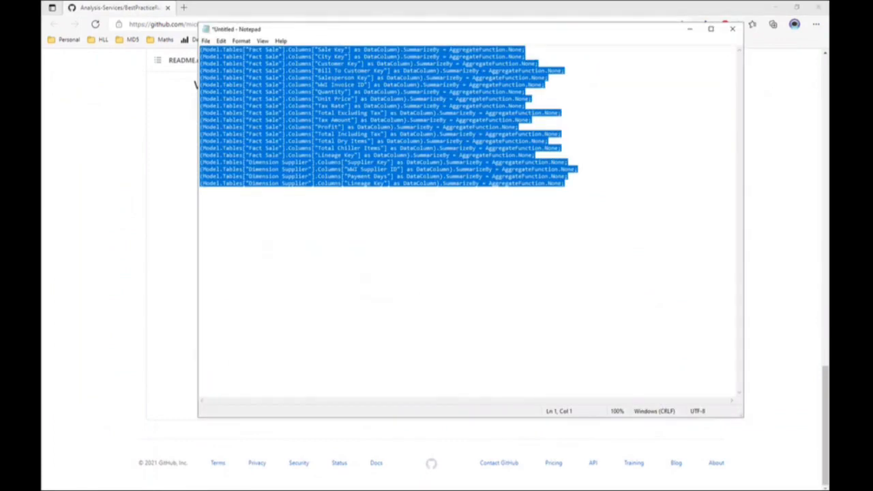
pyautogui.click(687, 32)
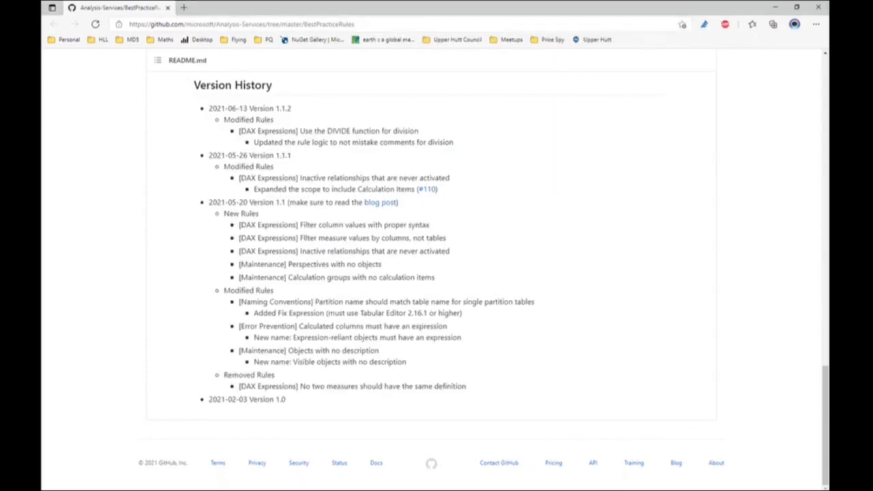
# Return to Tabular Editor and generate a fix script for the "Whole numbers should be formatted with thousands separators and no decimals" rule in Best Practice Analyzer.
pyautogui.hotkey('alt', 'Tab')
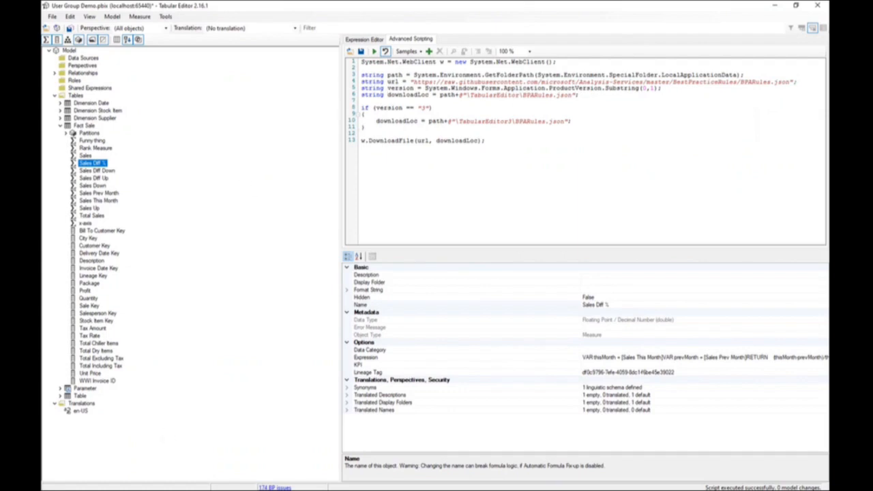
pyautogui.click(274, 487)
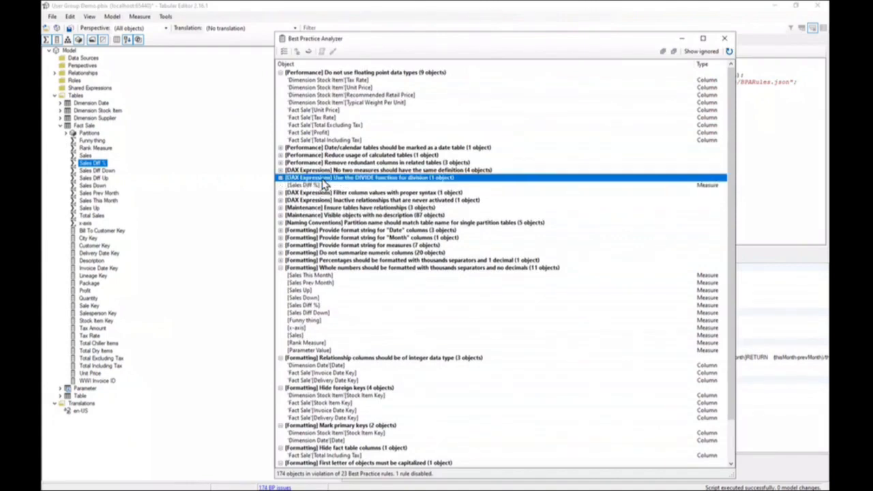
pyautogui.rightClick(313, 190)
pyautogui.click(331, 196)
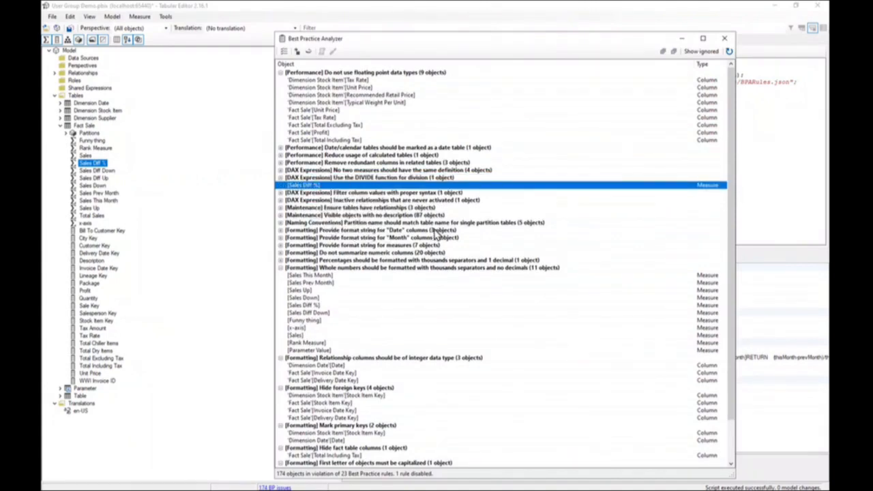
pyautogui.rightClick(337, 268)
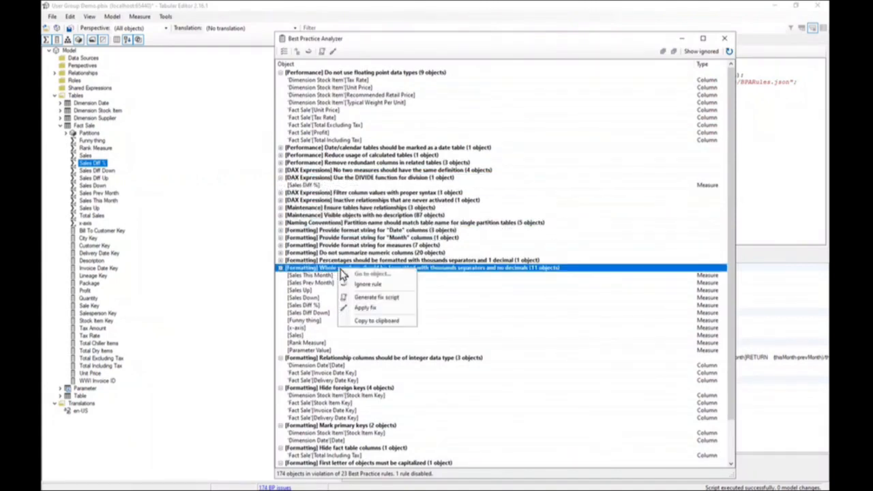
pyautogui.click(378, 301)
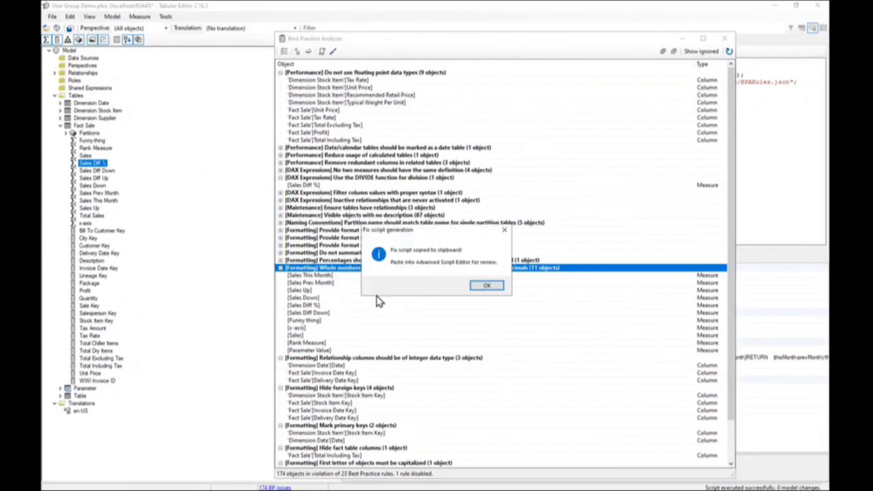
pyautogui.click(497, 287)
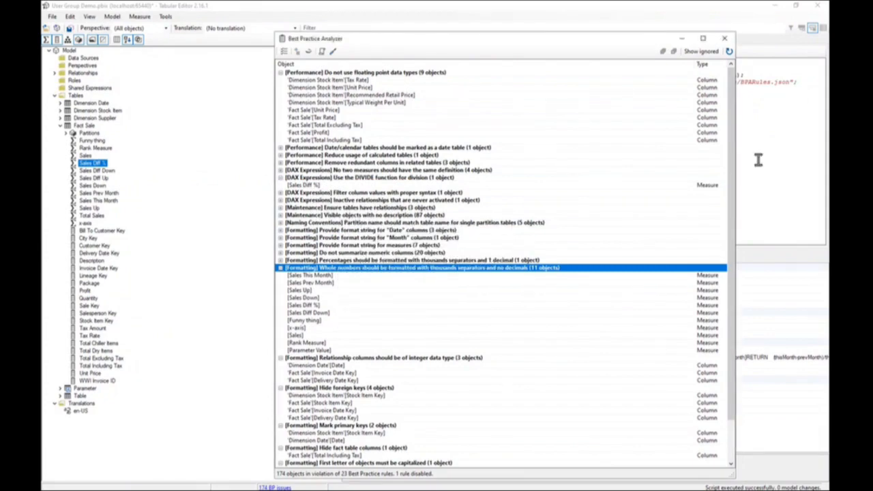
# Paste the generated FormatString "#,0" fix script into the Advanced Scripting editor, within the existing DownloadFile line.
pyautogui.click(758, 159)
pyautogui.moveTo(758, 159); pyautogui.dragTo(271, 63)
pyautogui.click(512, 153)
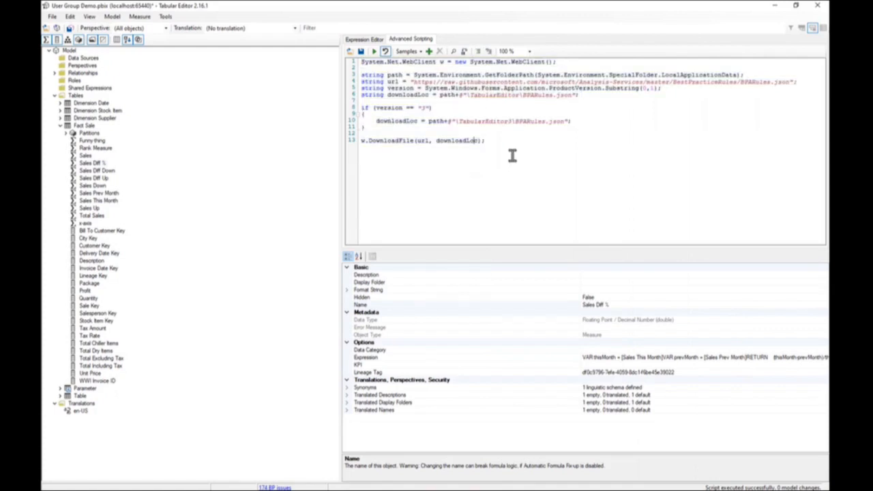
pyautogui.write('Model.Tables["Fact Sale"].Measures["Sales This Month"].FormatString = "#,0"; Model.Tables["Fact Sale"].Measures["Sales Prev Month"].FormatString = "#,0"; Model.Tables["Fact Sale"].Measures["Sales Up"].FormatString = "#,0"; Model.Tables["Fact Sale"].Measures["Sales Down"].FormatString = "#,0"; Model.Tables["Fact Sale"].Measures["Sales Diff %"].FormatString = "#,0"; Model.Tables["Fact Sale"].Measures["Sales Diff Down"].FormatString = "#,0"; Model.Tables["Fact Sale"].Measures["Funny thing"].FormatString = "#,0"; Model.Tables["Fact Sale"].Measures["x-axis"].FormatString = "#,0"; Model.Tables["Fact Sale"].Measures["Sales"].FormatString = "#,0"; Model.Tables["Fact Sale"].Measures["Rank Measure"].FormatString = "#,0"; Model.Tables["Parameter"].Measures["Parameter Value"].FormatString = "#,0";')
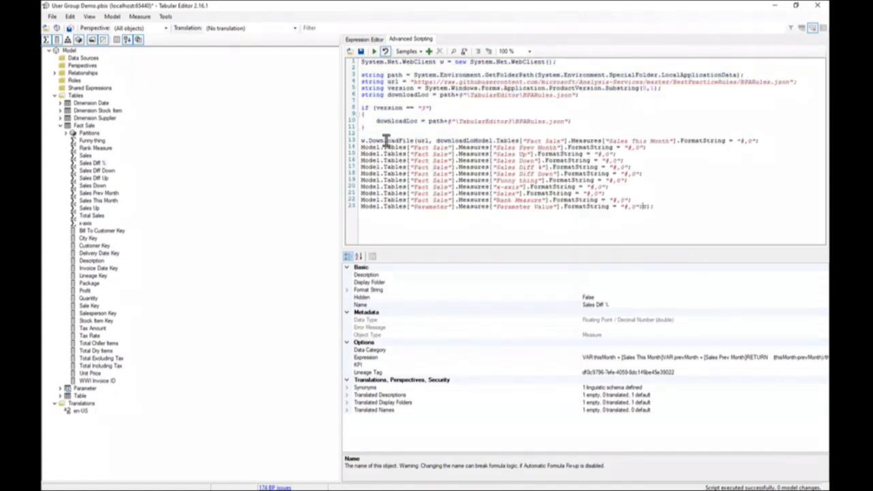
# Delete the rules download code above the DownloadFile line, including the WebClient declaration, path and URL strings, and version check.
pyautogui.moveTo(333, 57); pyautogui.dragTo(334, 59)
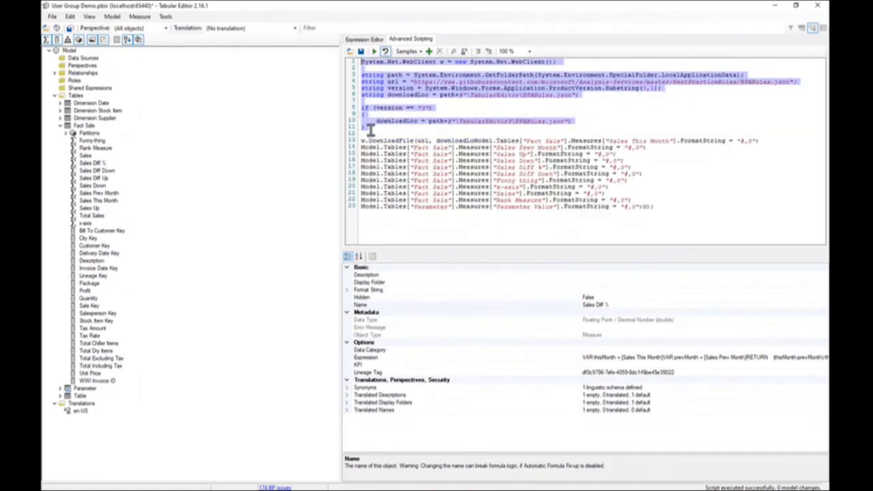
pyautogui.moveTo(374, 139); pyautogui.dragTo(371, 100)
pyautogui.moveTo(383, 130); pyautogui.dragTo(353, 75)
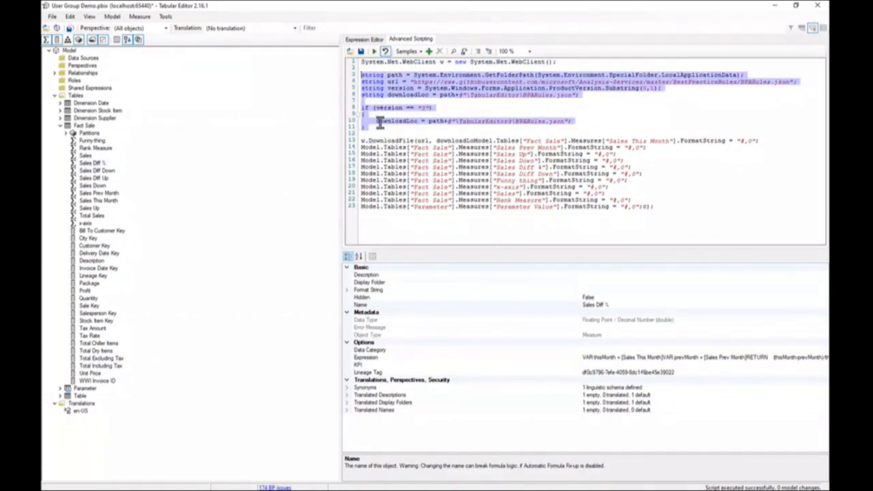
pyautogui.press('BackSpace')
pyautogui.press('BackSpace')
pyautogui.press('BackSpace')
pyautogui.press('BackSpace')
pyautogui.press('BackSpace')
pyautogui.press('BackSpace')
pyautogui.press('BackSpace')
pyautogui.press('BackSpace')
pyautogui.press('BackSpace')
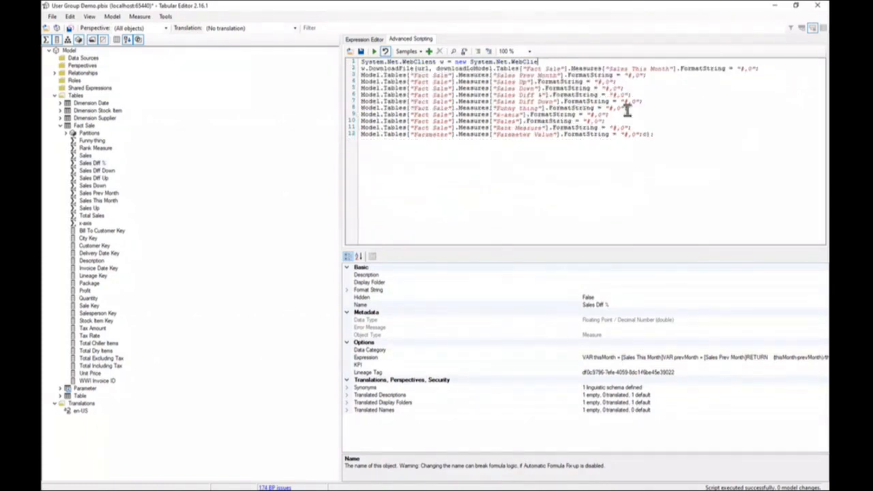
pyautogui.moveTo(549, 62); pyautogui.dragTo(326, 56)
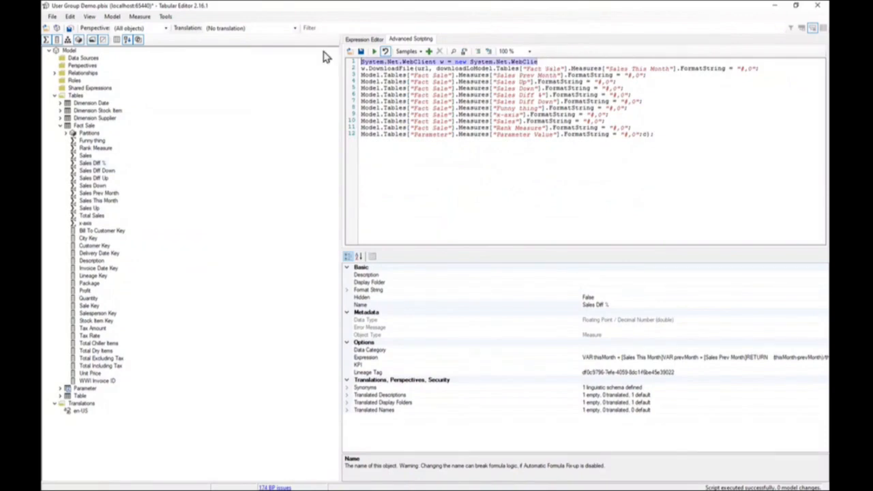
pyautogui.press('BackSpace')
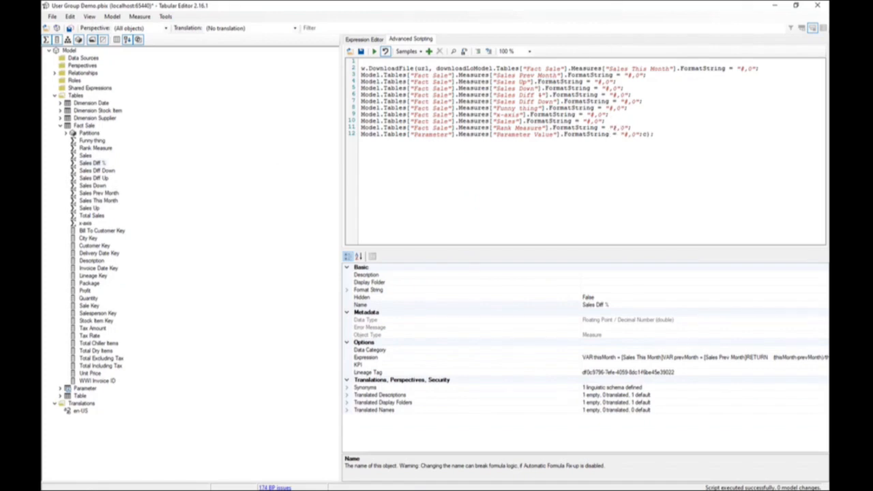
# Switch to Power BI Desktop and open the Power Query Editor through Transform data.
pyautogui.hotkey('alt', 'Tab')
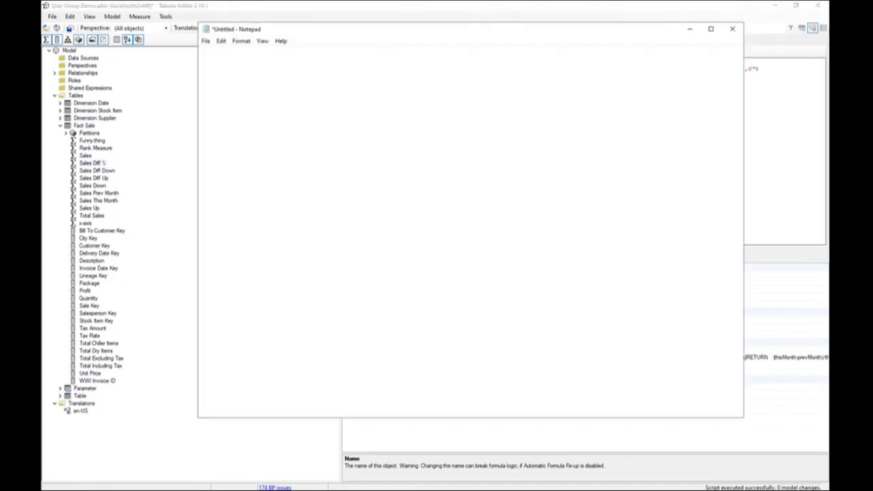
pyautogui.hotkey('alt', 'Tab')
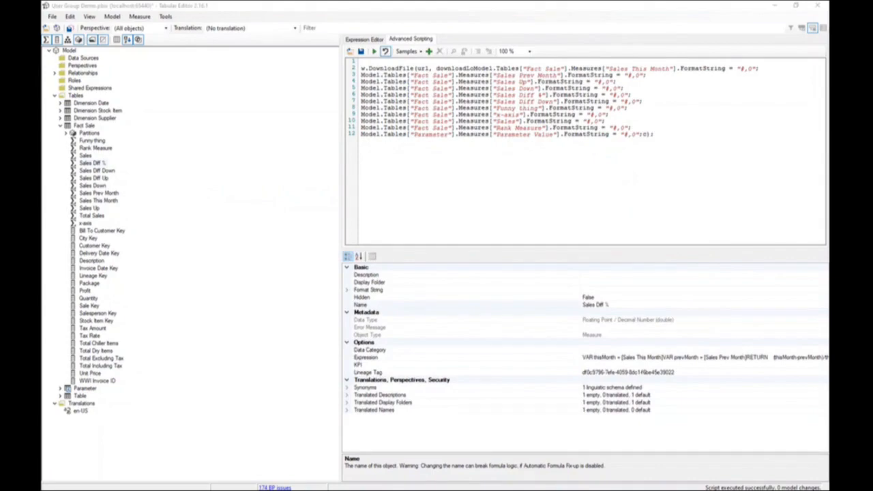
pyautogui.hotkey('alt', 'Tab')
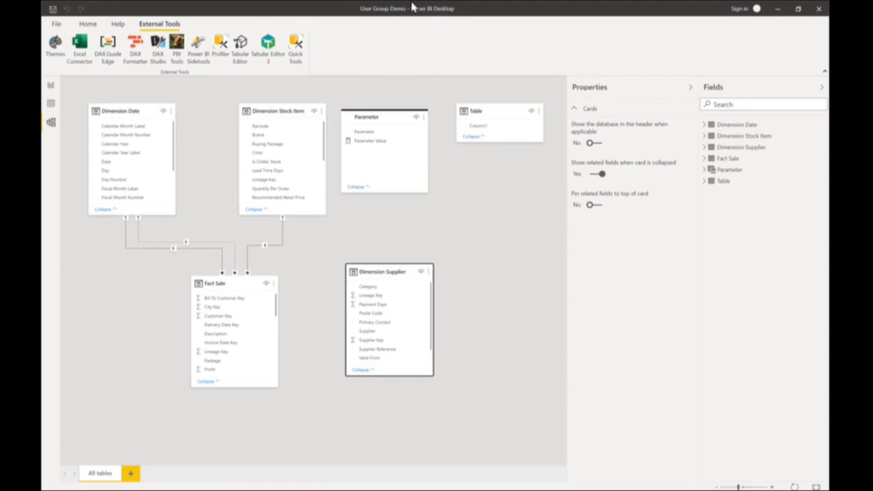
pyautogui.click(88, 26)
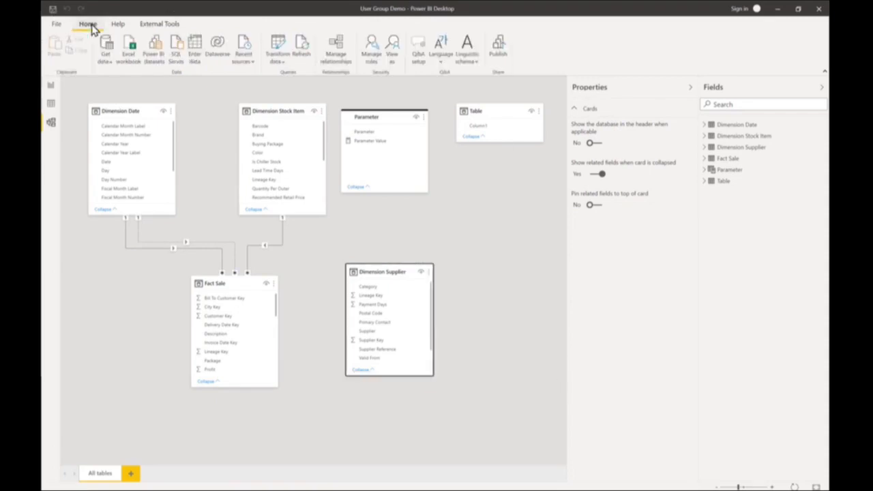
pyautogui.click(273, 65)
pyautogui.click(287, 76)
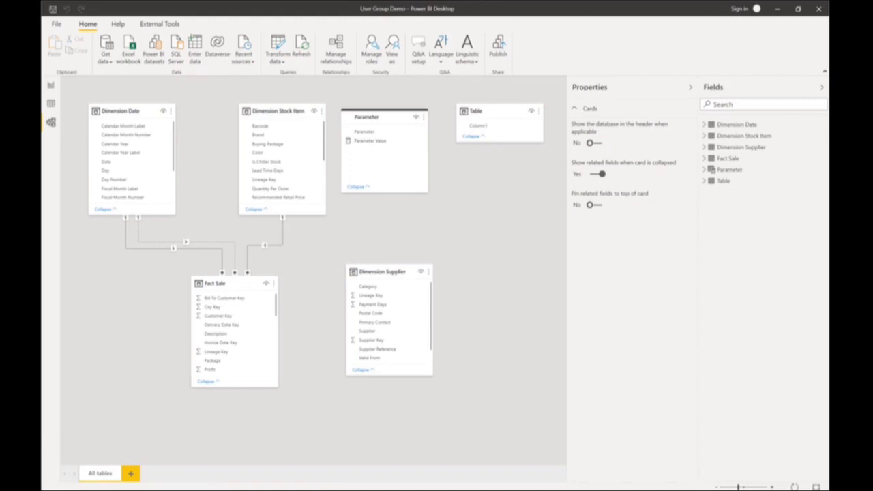
# Bring up the Power Query Editor at full size and create a new blank query.
pyautogui.moveTo(617, 490); pyautogui.dragTo(471, 43)
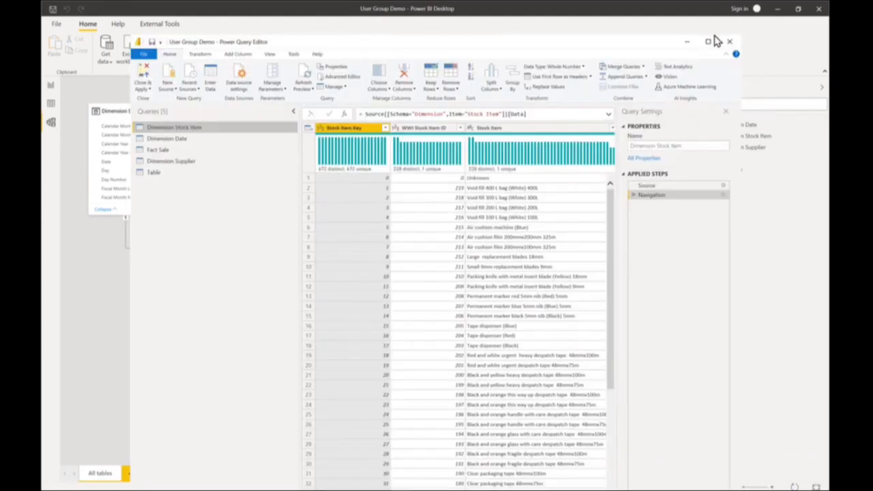
pyautogui.click(711, 41)
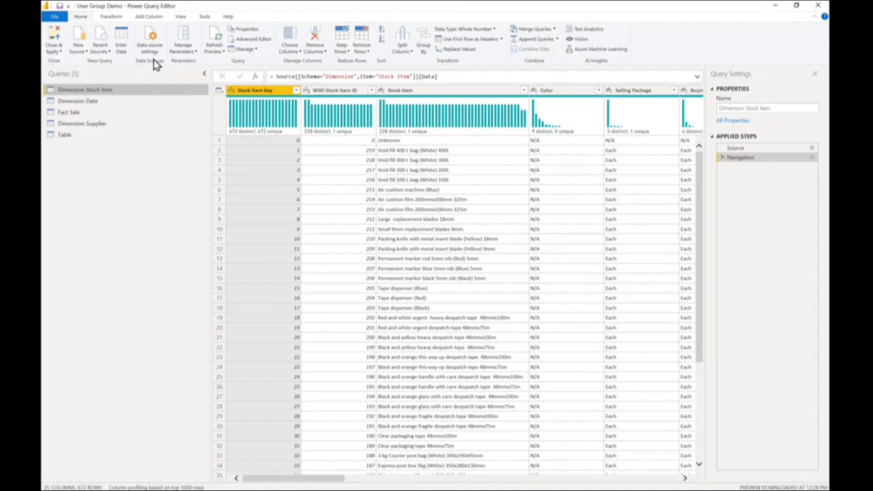
pyautogui.click(79, 49)
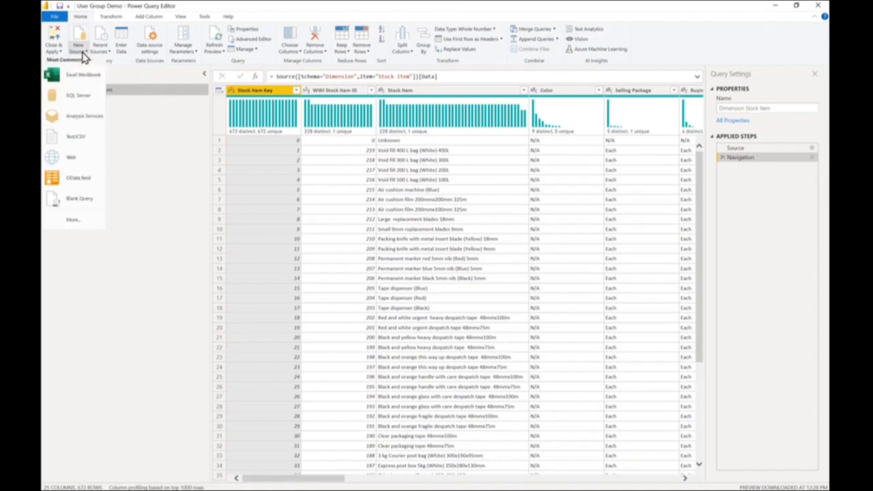
pyautogui.click(73, 206)
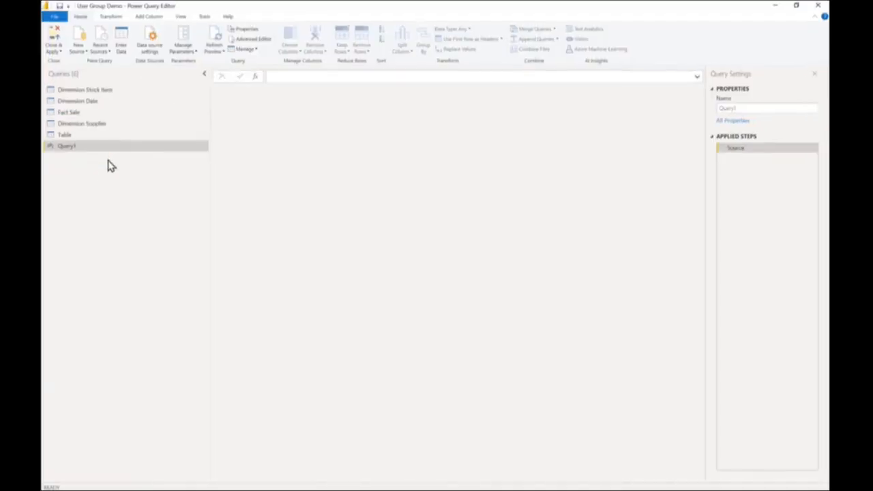
# Replace the blank query's entire code with #shared in the Advanced Editor and apply it.
pyautogui.click(252, 40)
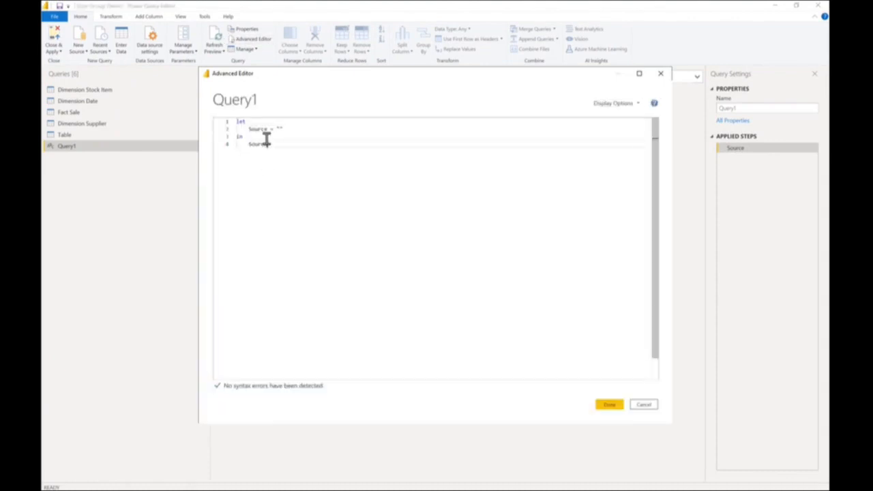
pyautogui.moveTo(266, 140); pyautogui.dragTo(214, 123)
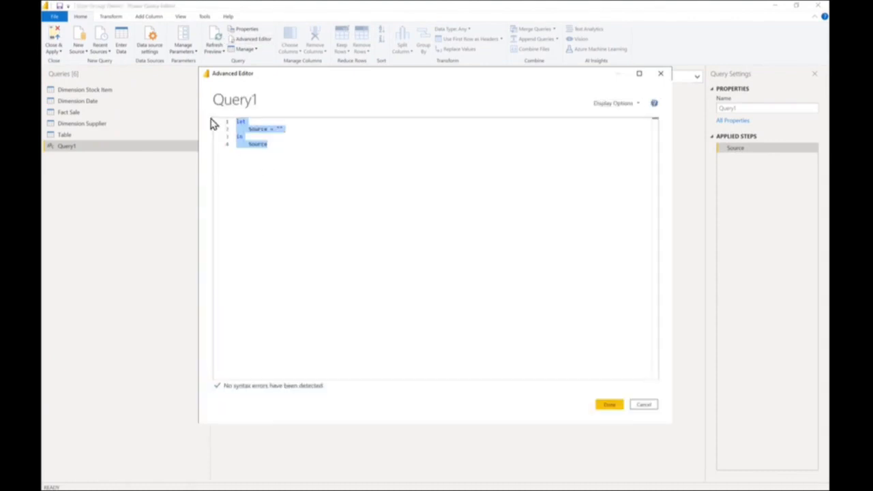
pyautogui.press('Delete')
pyautogui.write('#shared')
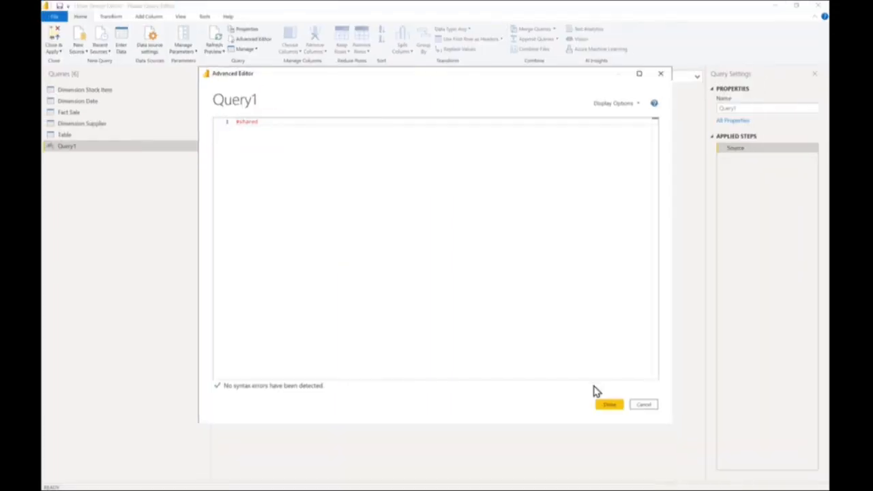
pyautogui.click(608, 405)
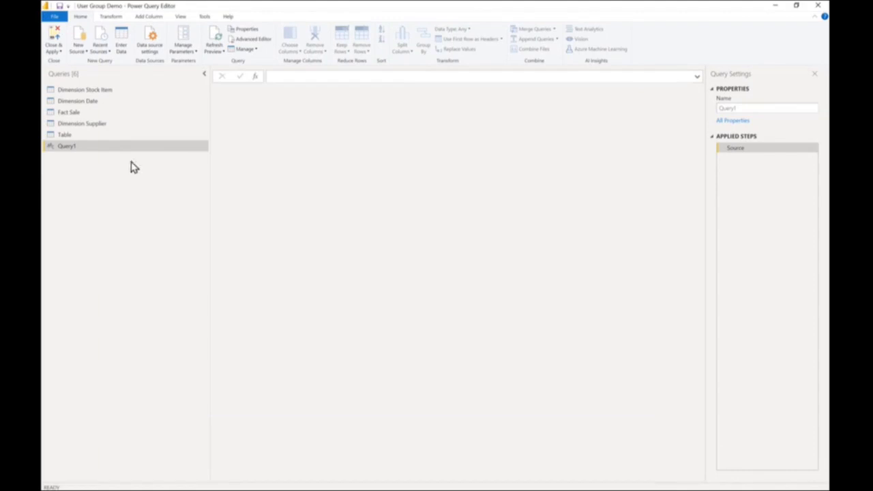
pyautogui.doubleClick(102, 152)
pyautogui.click(86, 193)
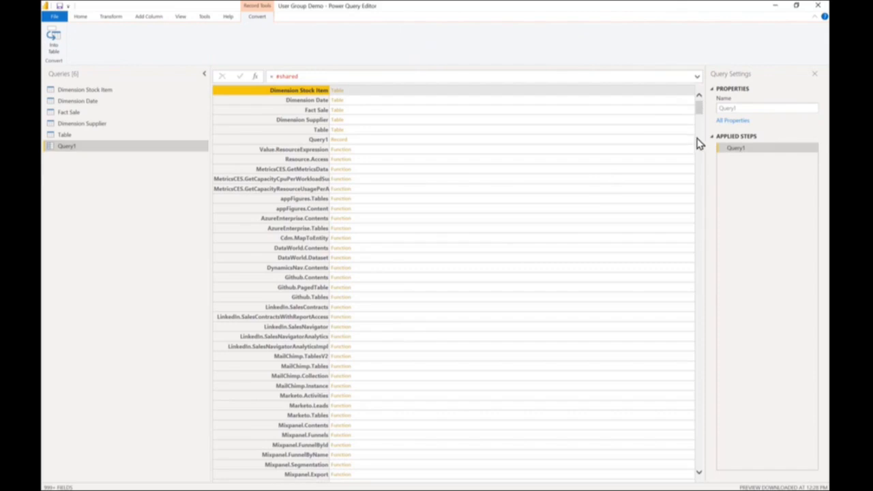
# Find Date.EndOfDay among the listed functions and read its documentation and usage examples.
pyautogui.moveTo(700, 117); pyautogui.dragTo(700, 298)
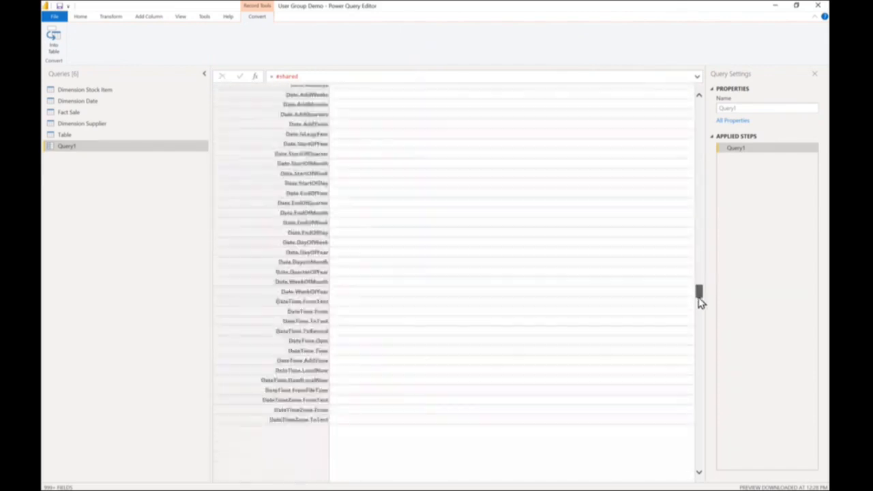
pyautogui.click(401, 236)
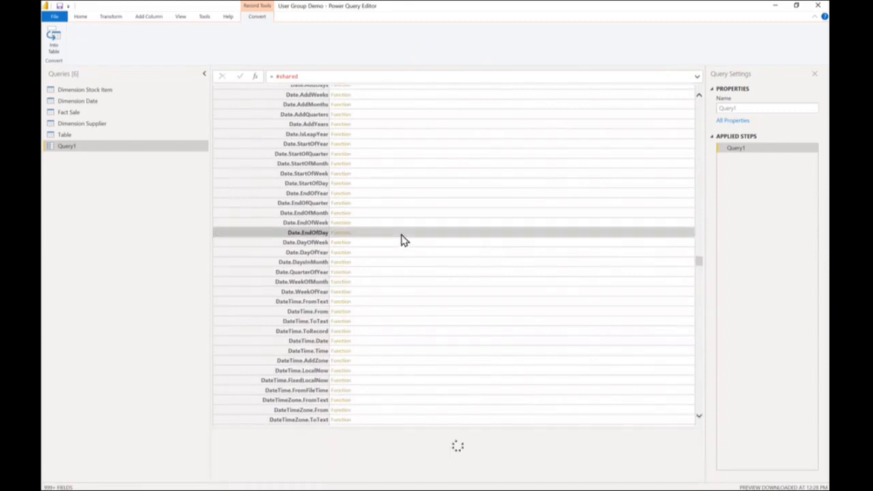
pyautogui.moveTo(404, 425); pyautogui.dragTo(407, 309)
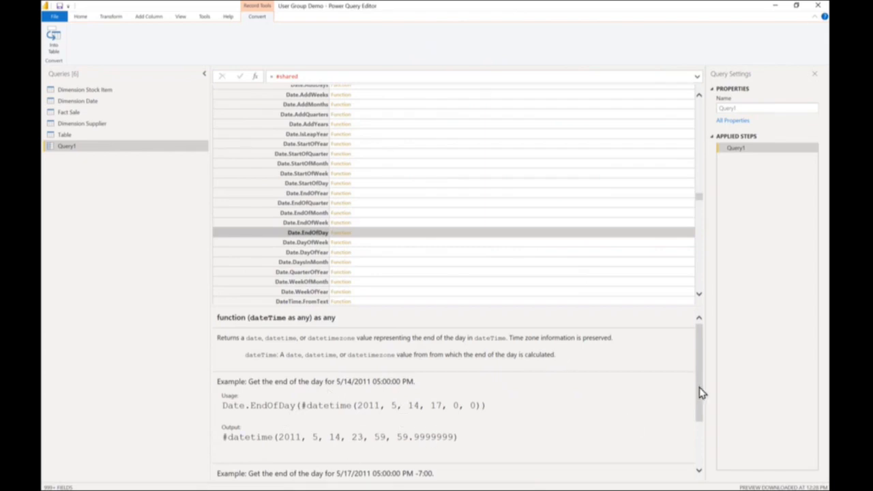
pyautogui.moveTo(699, 391); pyautogui.dragTo(699, 459)
# Drill into Date.EndOfDay and invoke it without a dateTime value, and remove the applied steps this added to the query.
pyautogui.click(362, 234)
pyautogui.doubleClick(361, 235)
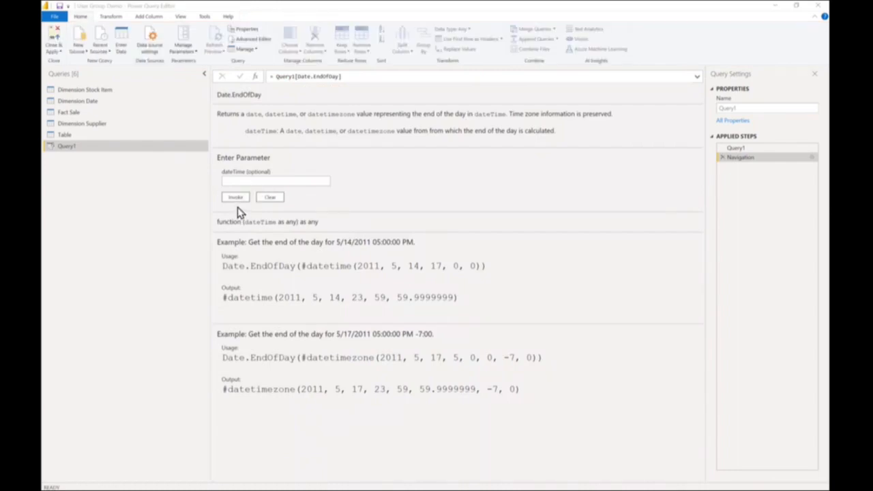
pyautogui.click(723, 162)
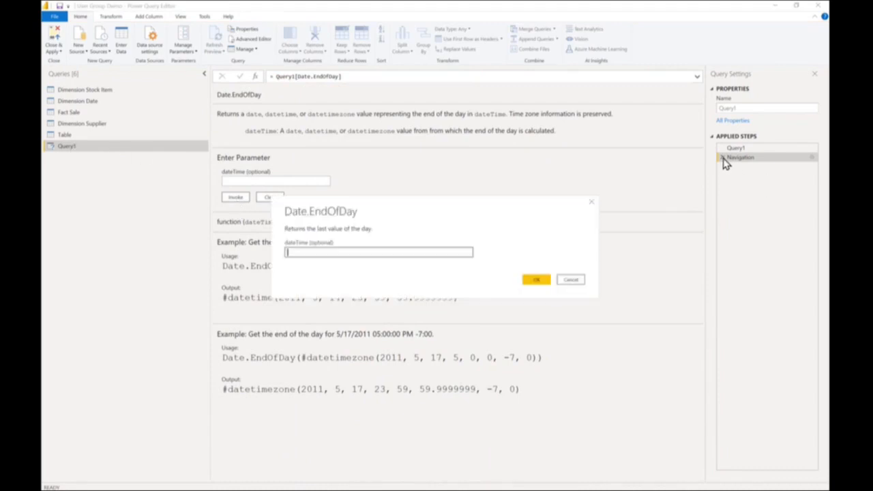
pyautogui.click(536, 280)
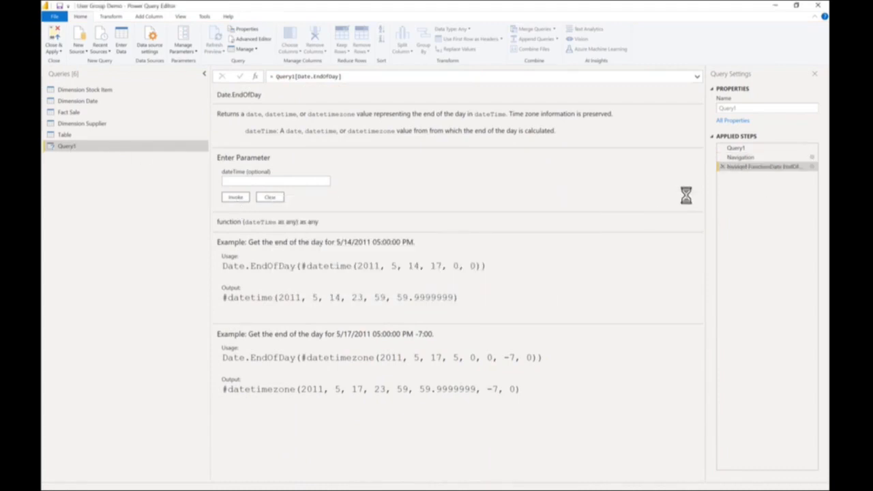
pyautogui.click(722, 167)
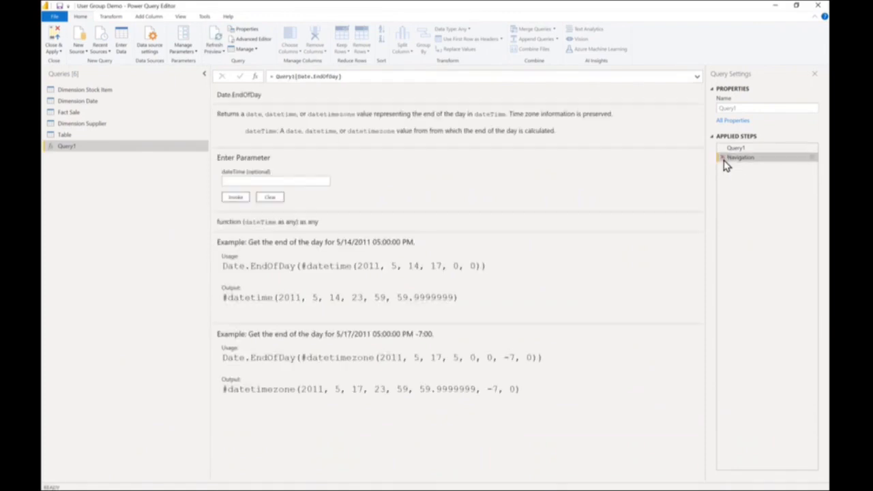
pyautogui.click(723, 158)
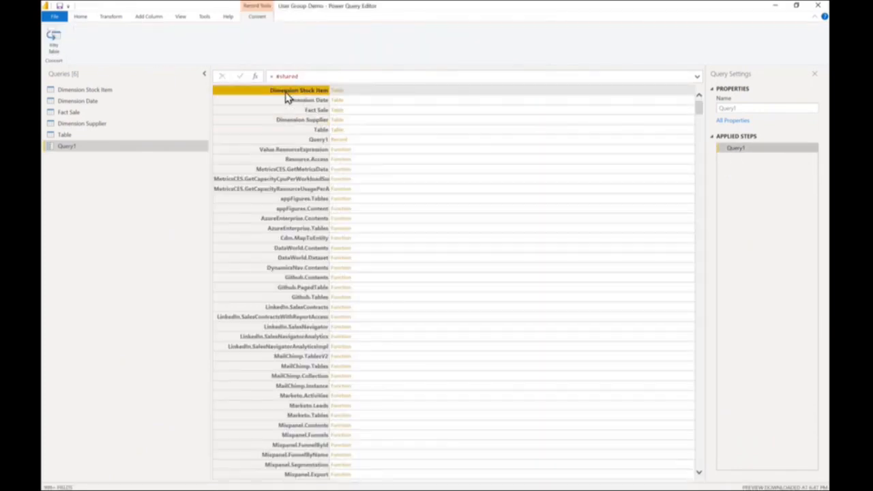
# Convert the #shared record into a table and filter its Name column to rows containing "Date".
pyautogui.click(54, 44)
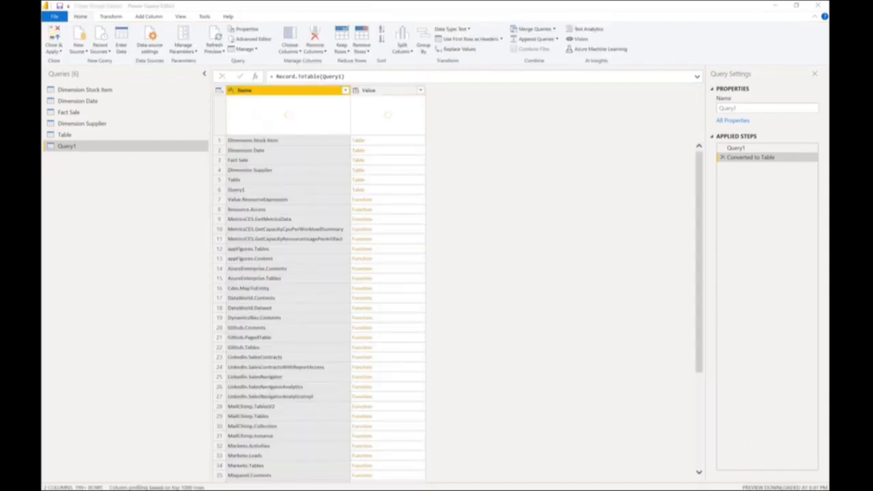
pyautogui.click(346, 91)
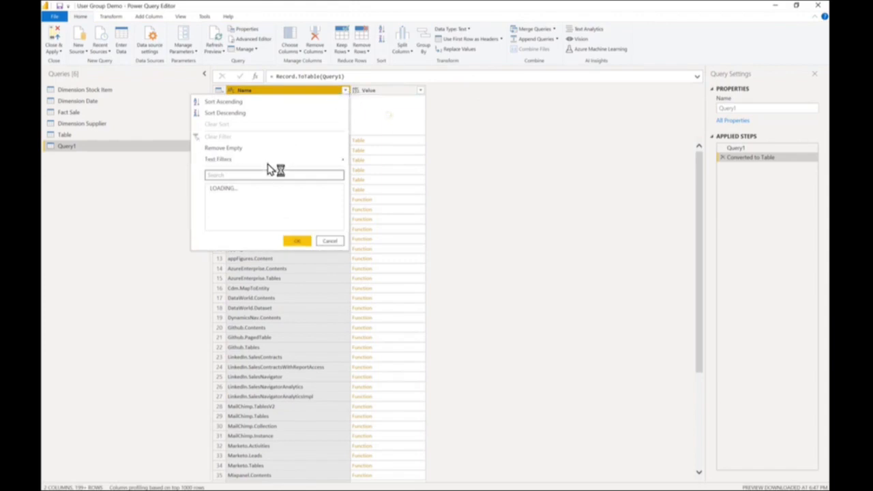
pyautogui.moveTo(284, 161)
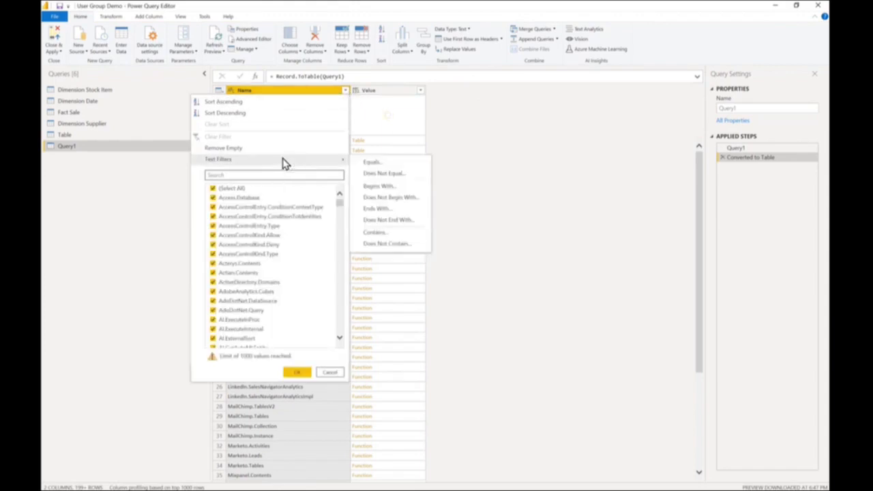
pyautogui.click(388, 233)
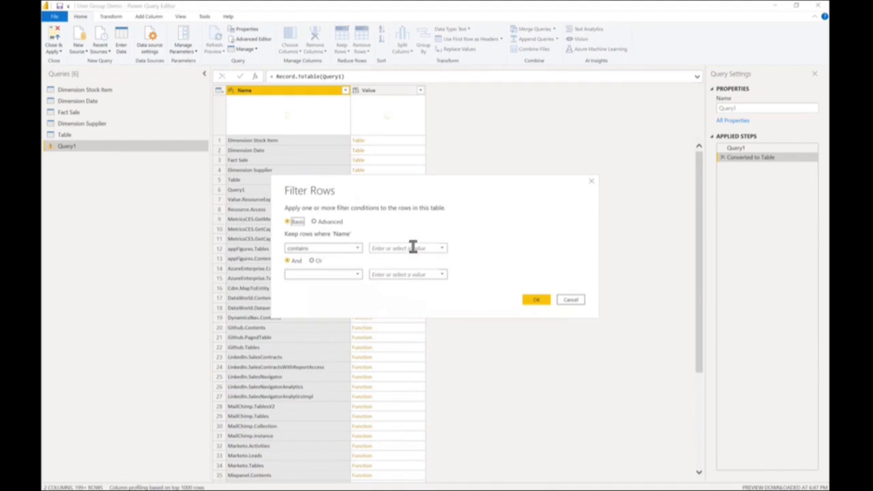
pyautogui.click(413, 247)
pyautogui.write('Data')
pyautogui.click(536, 301)
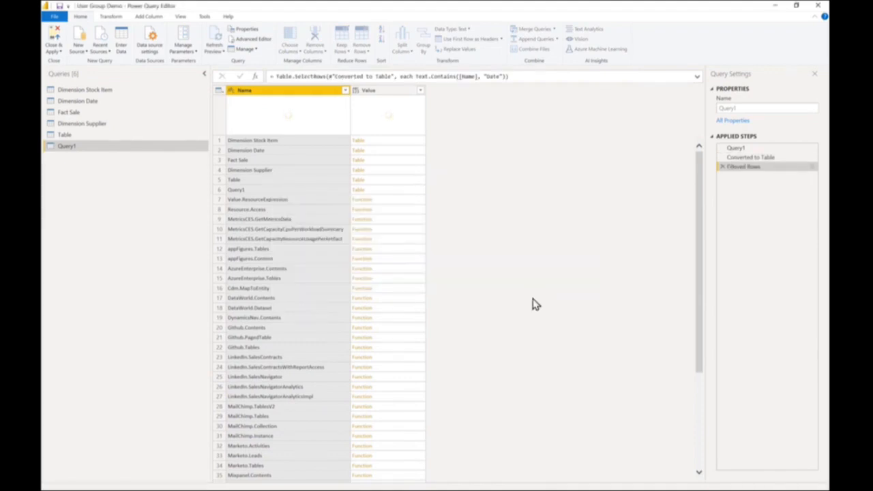
# View the documentation of the Date.IsInNextNYears function in the filtered table.
pyautogui.scroll(-3, 304, 305)
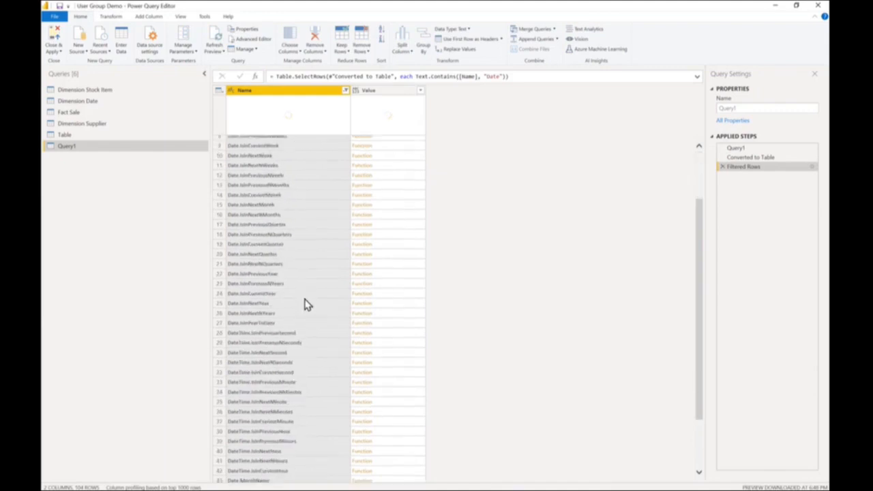
pyautogui.click(386, 249)
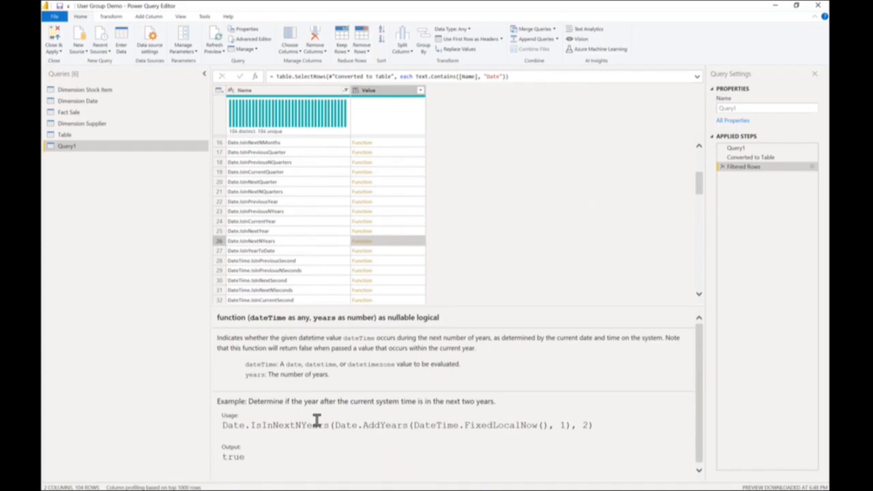
# Disable loading of Query1 into the data model.
pyautogui.rightClick(66, 148)
pyautogui.click(86, 193)
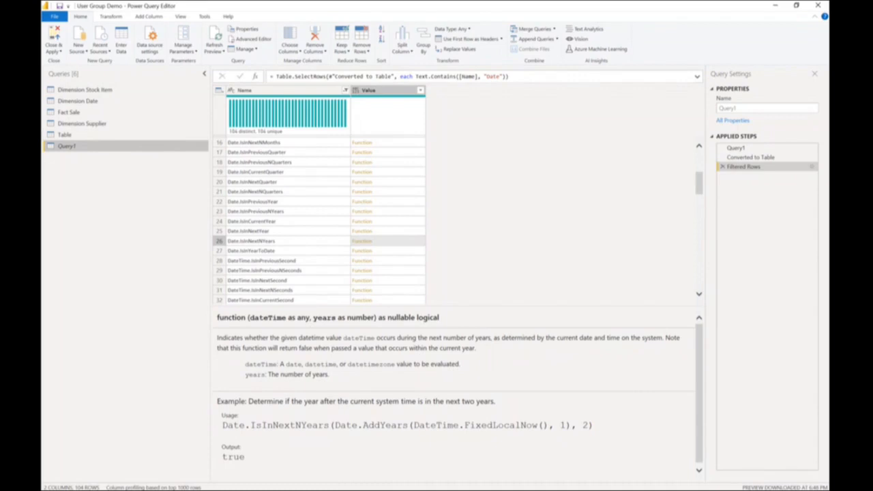
# Close the Power Query Editor without applying the changes, and discard the pending Query1 changes in Power BI Desktop.
pyautogui.click(822, 14)
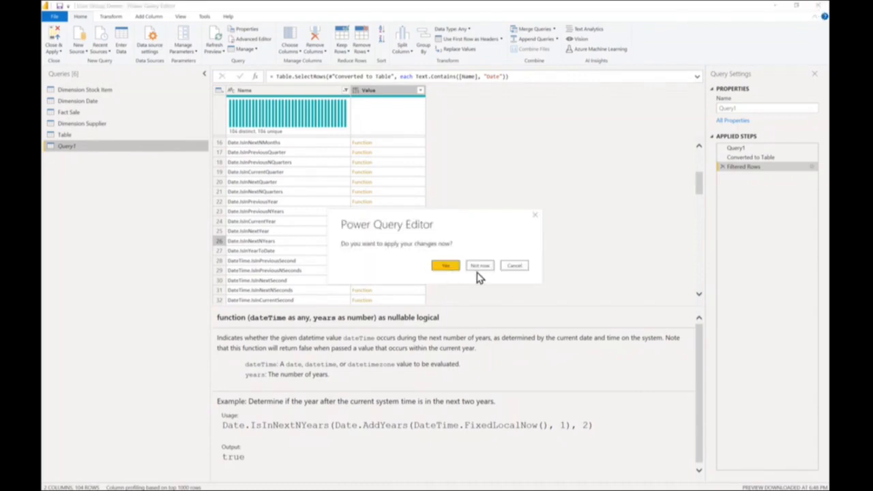
pyautogui.click(478, 268)
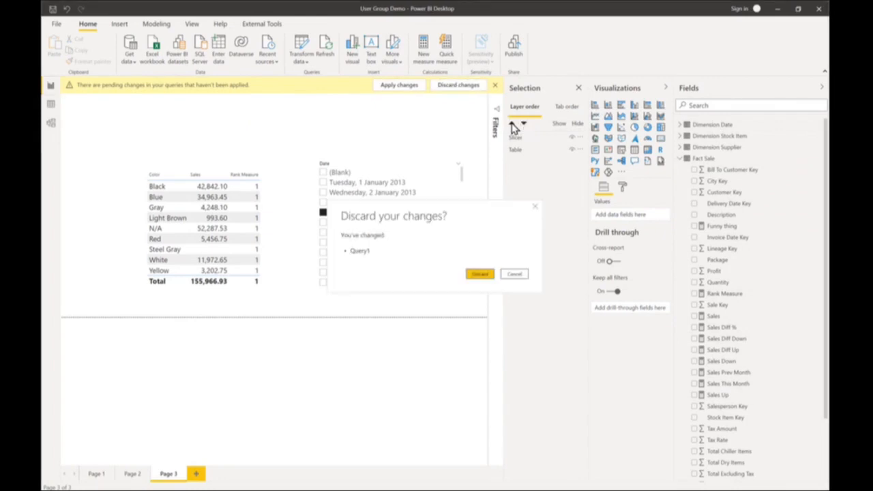
pyautogui.click(480, 274)
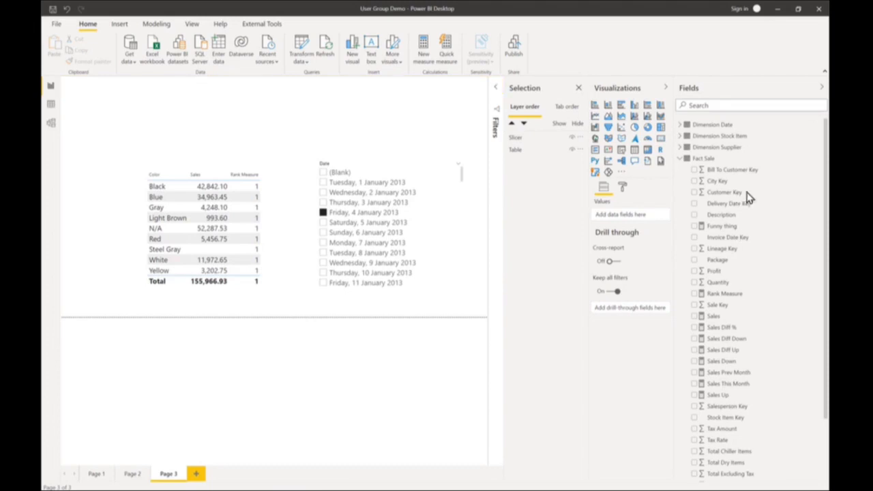
# Create a manually entered table named Measures with the value 1 in Column1, load it and apply the pending changes.
pyautogui.click(220, 58)
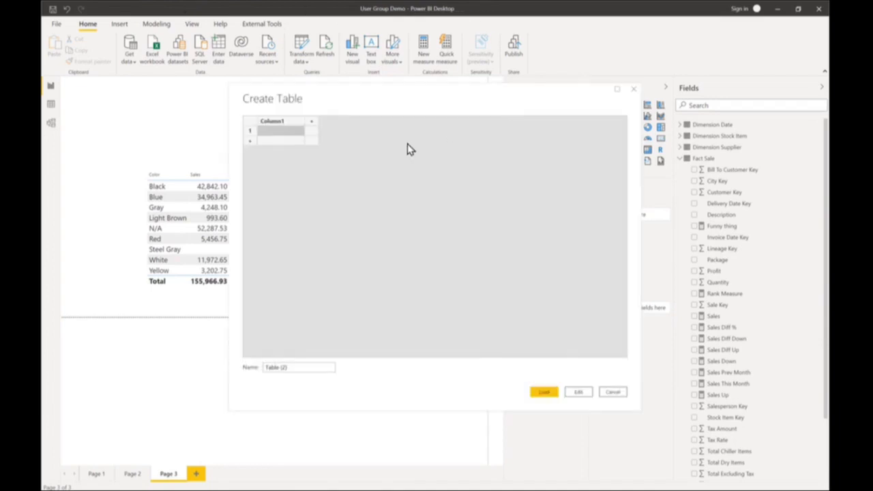
pyautogui.click(287, 134)
pyautogui.moveTo(296, 367); pyautogui.dragTo(230, 372)
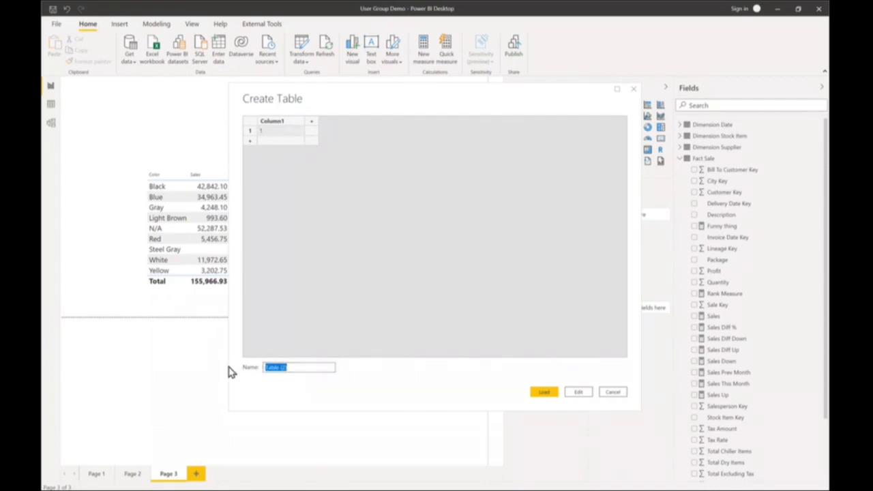
pyautogui.write('Measures')
pyautogui.press('Left')
pyautogui.press('Left')
pyautogui.press('Left')
pyautogui.press('Left')
pyautogui.press('Left')
pyautogui.press('Left')
pyautogui.press('Left')
pyautogui.press('Left')
pyautogui.click(546, 394)
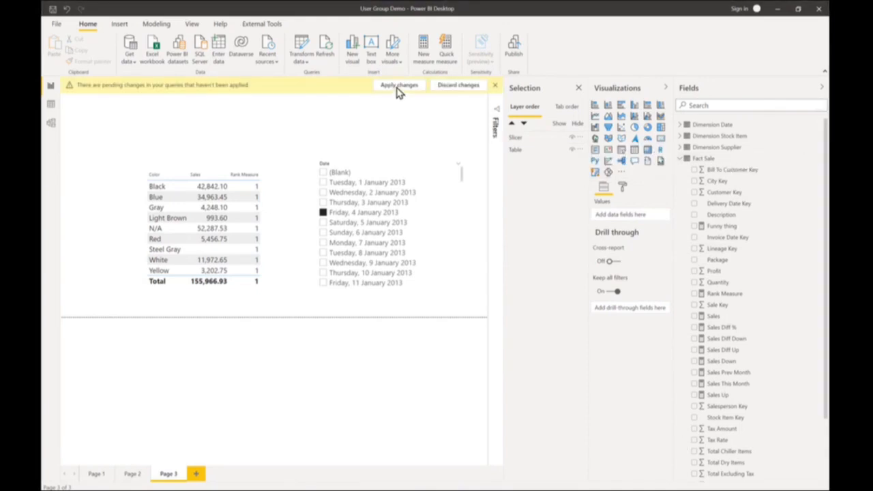
pyautogui.click(398, 88)
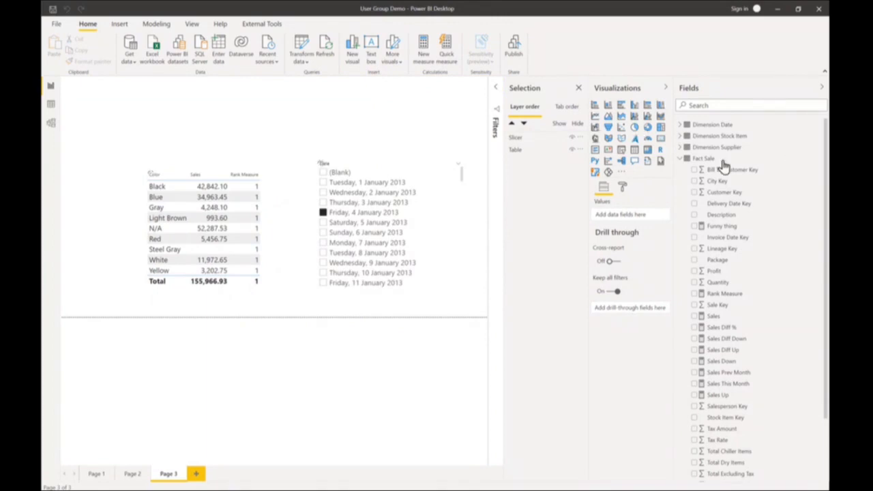
# Inspect the contents of the new Measures table and the Fact Sale table in the field list.
pyautogui.click(680, 160)
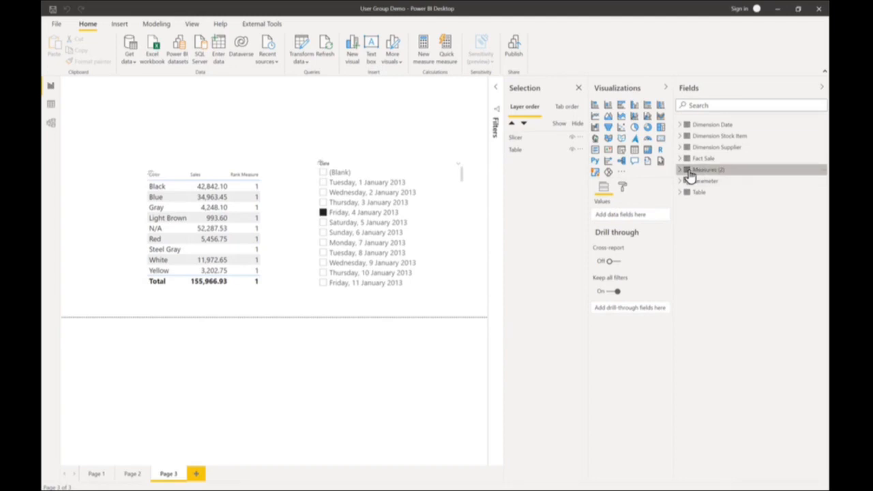
pyautogui.click(681, 171)
pyautogui.click(681, 171)
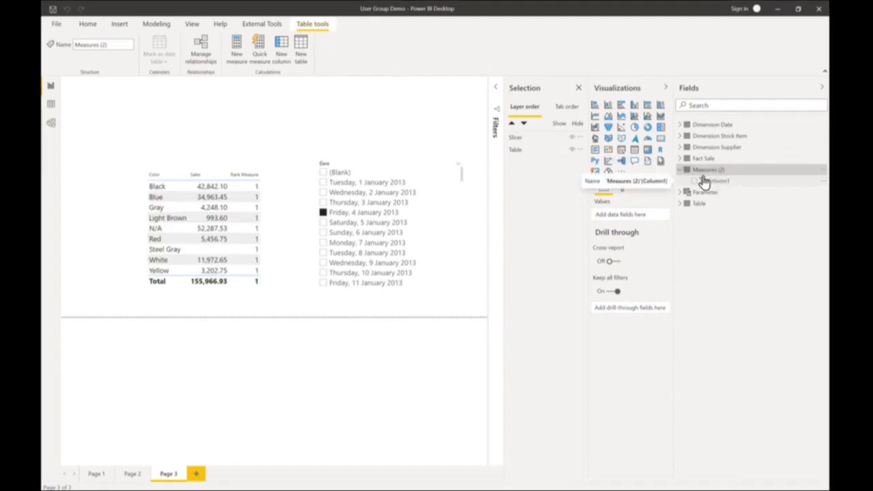
pyautogui.click(680, 160)
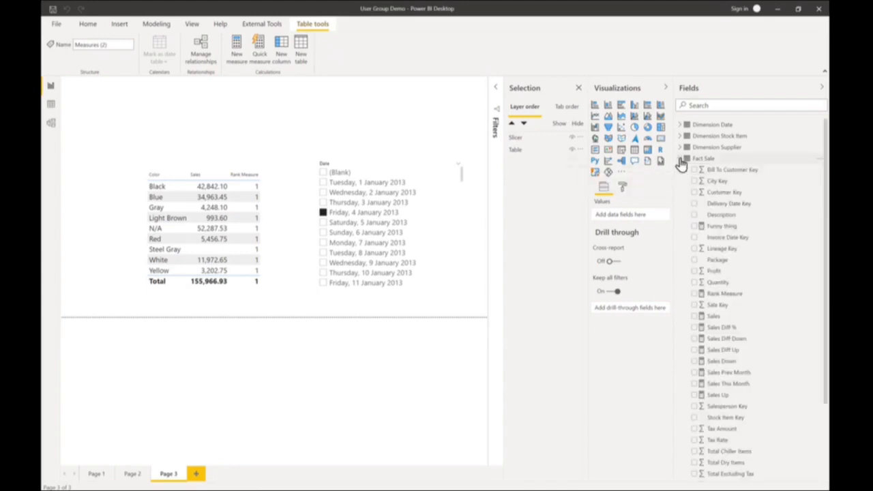
# Set the home table of the Sales Down measure to Measures (2), and collapse the Fact Sale table in the field list.
pyautogui.click(785, 361)
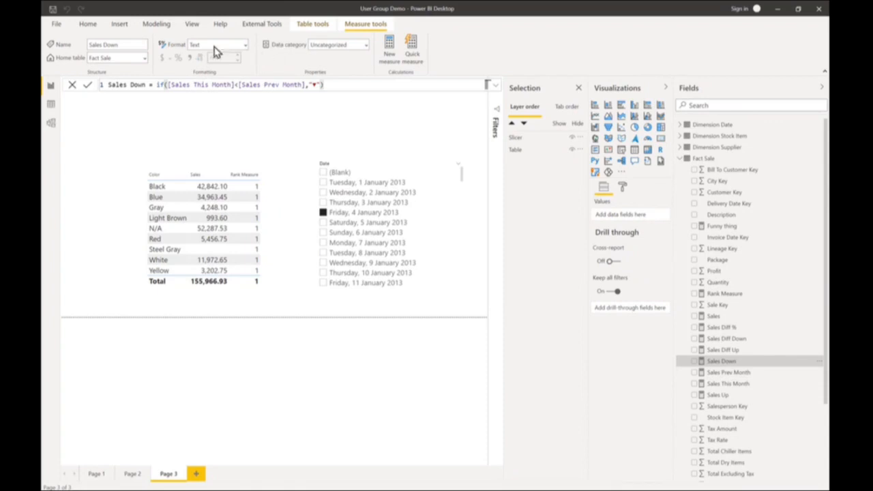
pyautogui.click(145, 59)
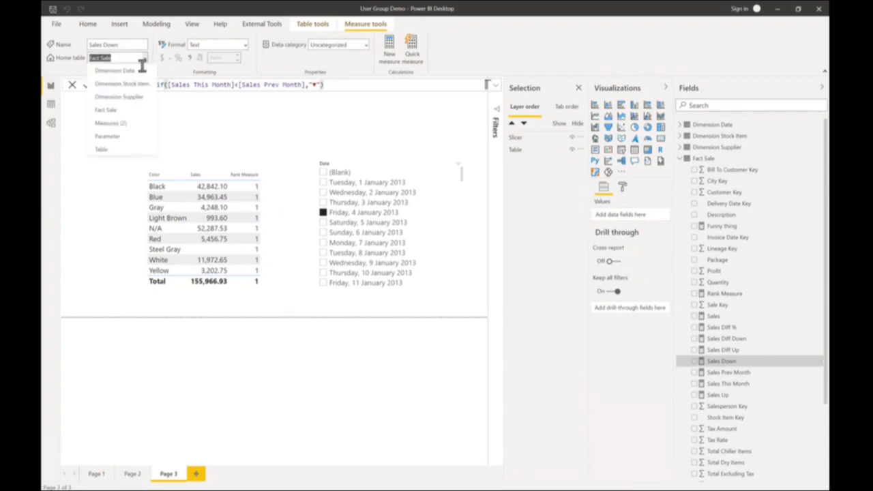
pyautogui.press('Escape')
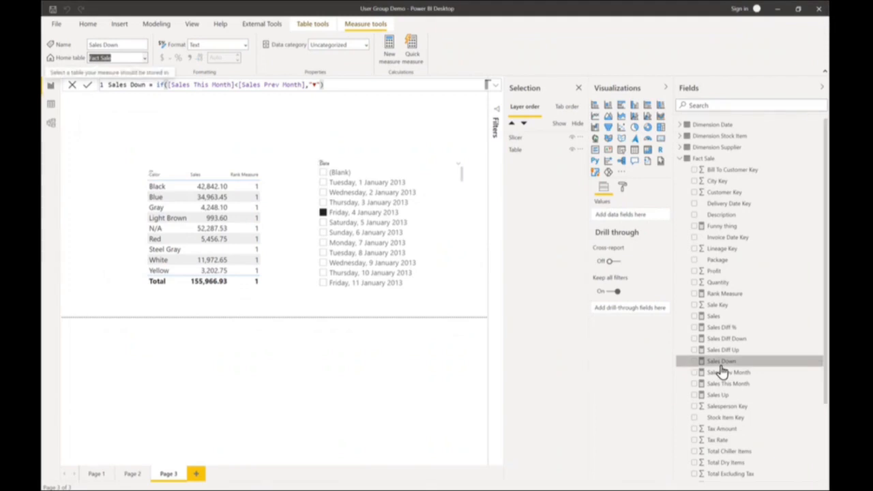
pyautogui.click(680, 164)
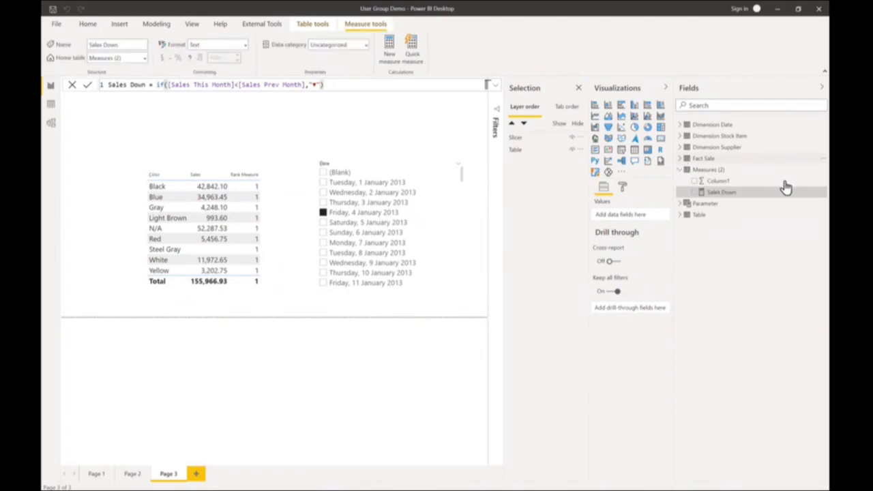
# Hide Column1 of the Measures (2) table, check the table in the model view, and expand it again in the report view.
pyautogui.click(718, 182)
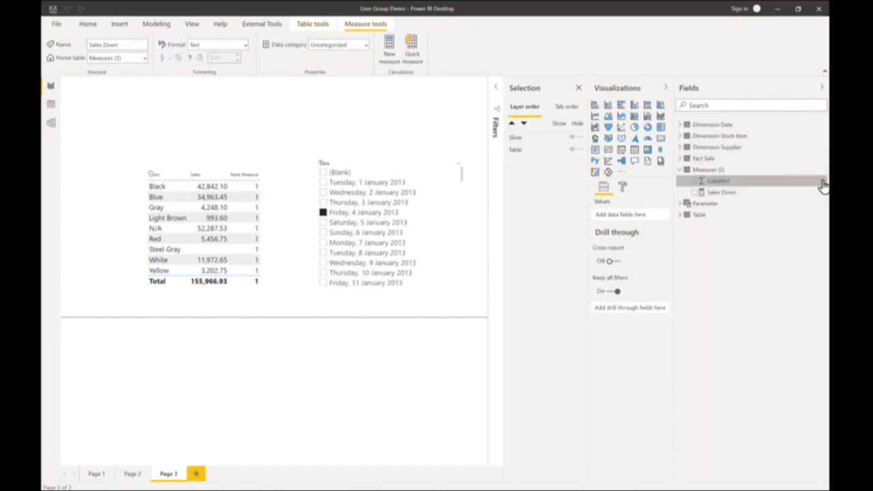
pyautogui.rightClick(822, 186)
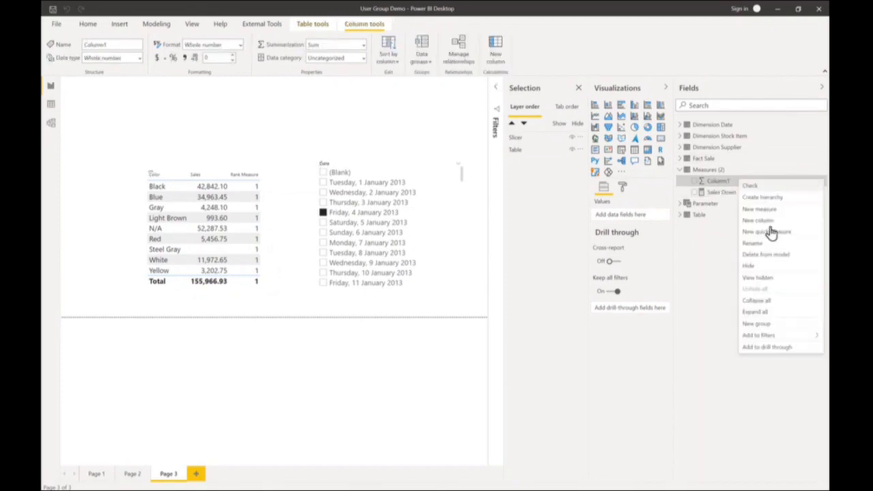
pyautogui.click(753, 267)
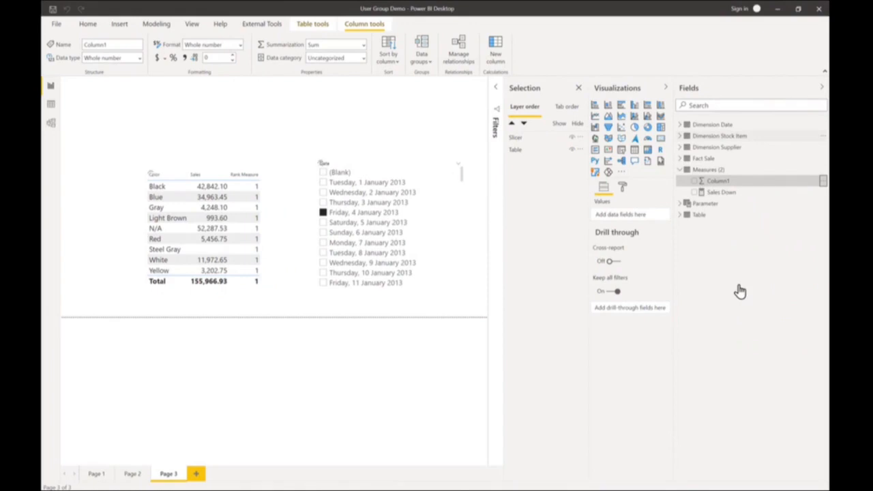
pyautogui.click(679, 171)
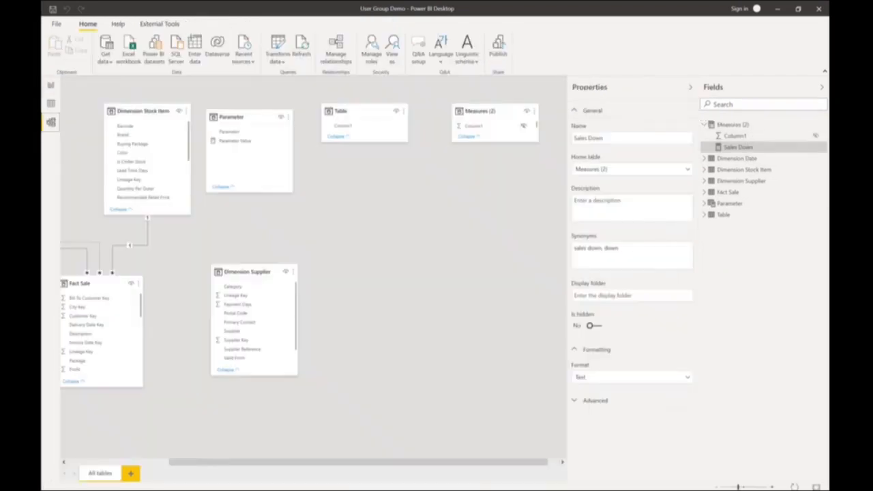
pyautogui.click(51, 86)
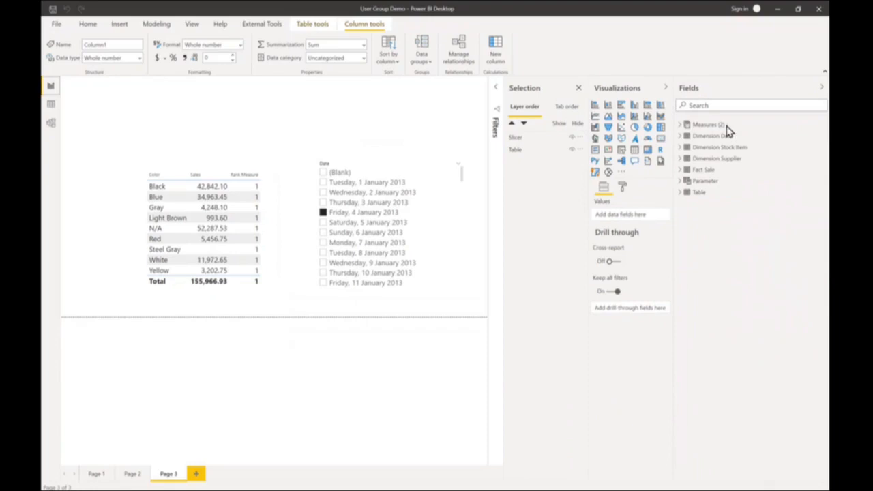
pyautogui.click(685, 126)
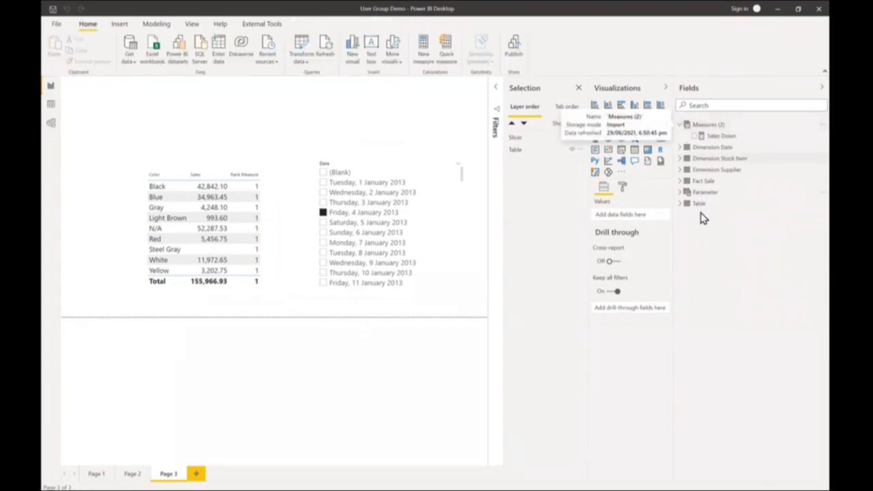
# Look through the measures in the Fact Sale table and set the home table of the Sales measure to Measures (2).
pyautogui.click(683, 183)
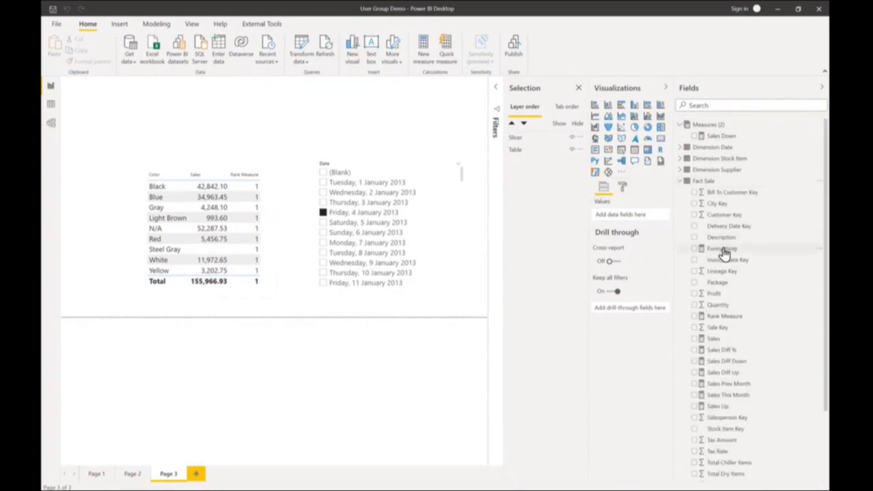
pyautogui.press('Return')
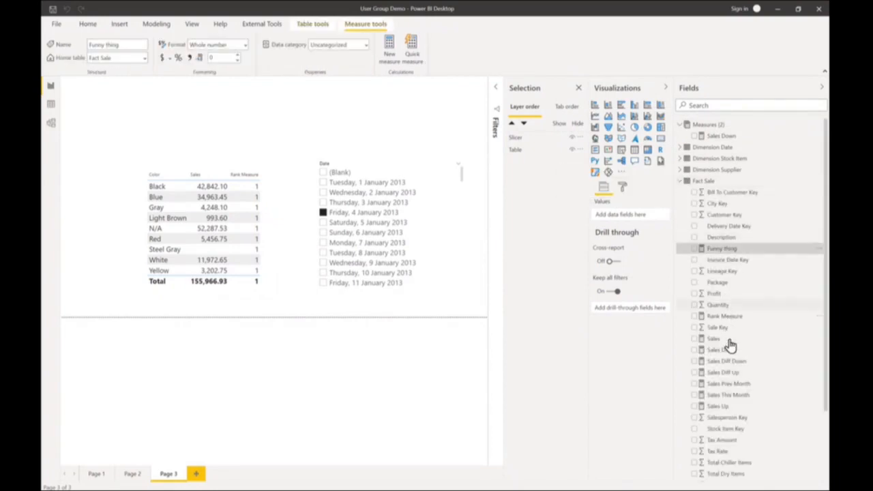
pyautogui.click(725, 317)
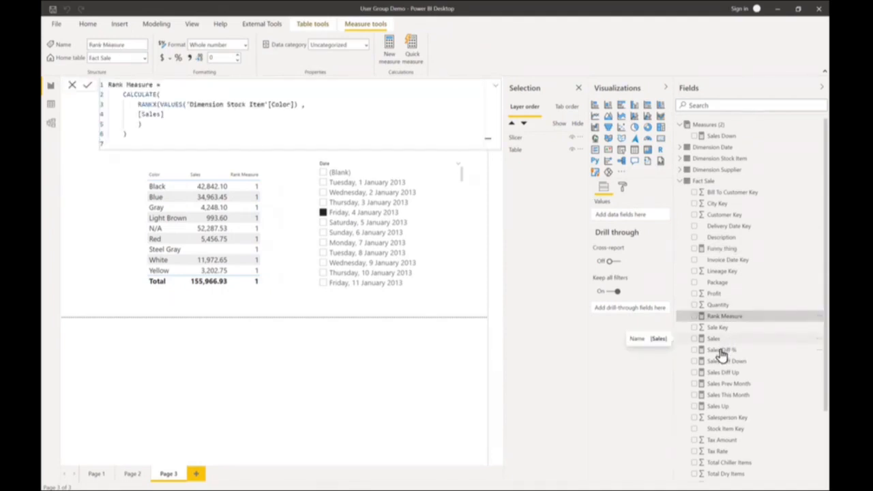
pyautogui.click(721, 363)
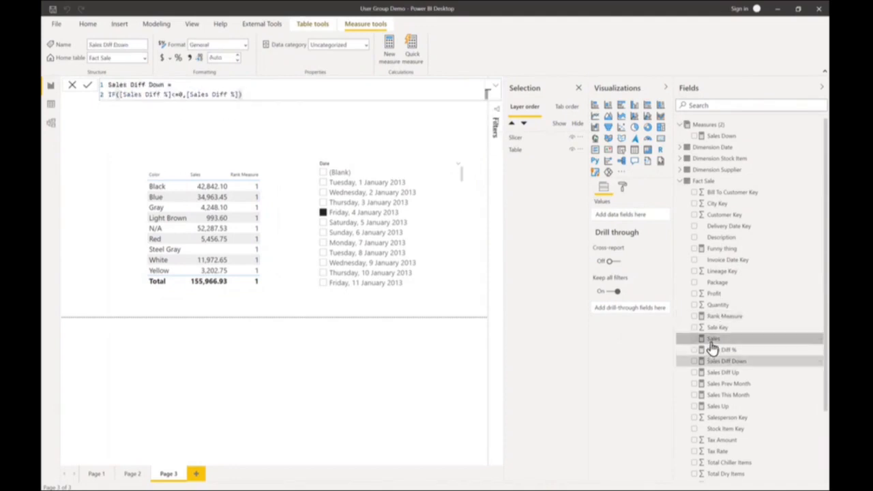
pyautogui.click(713, 339)
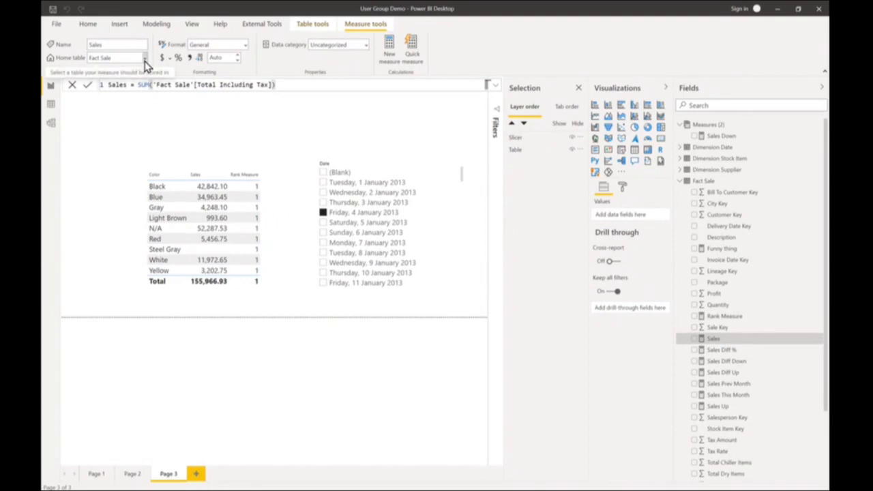
pyautogui.click(145, 60)
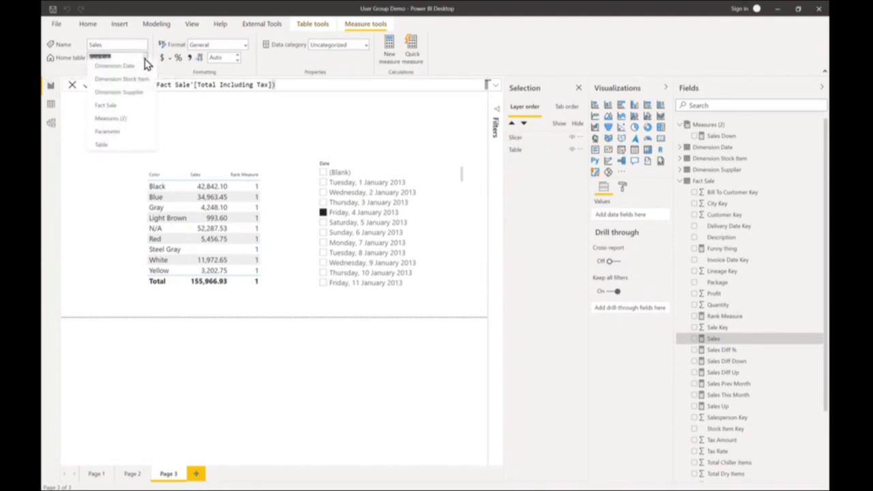
pyautogui.click(120, 122)
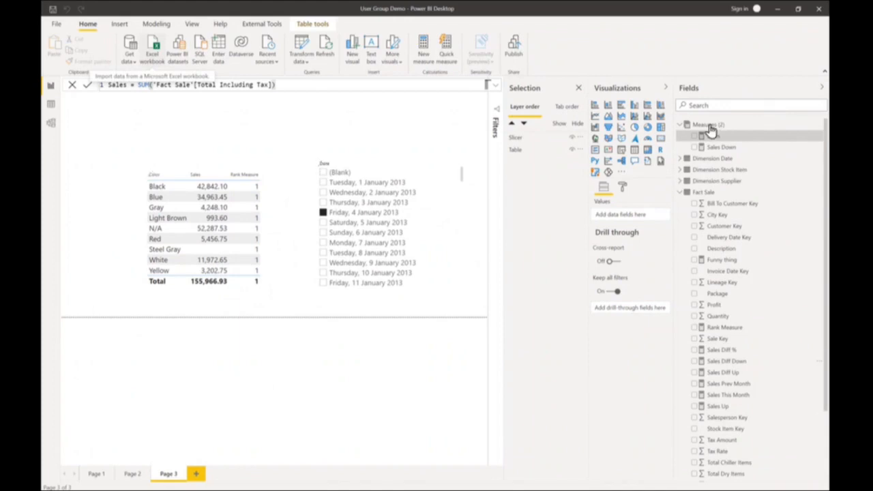
# Try to rename the Measures (2) table as Measures.
pyautogui.rightClick(711, 131)
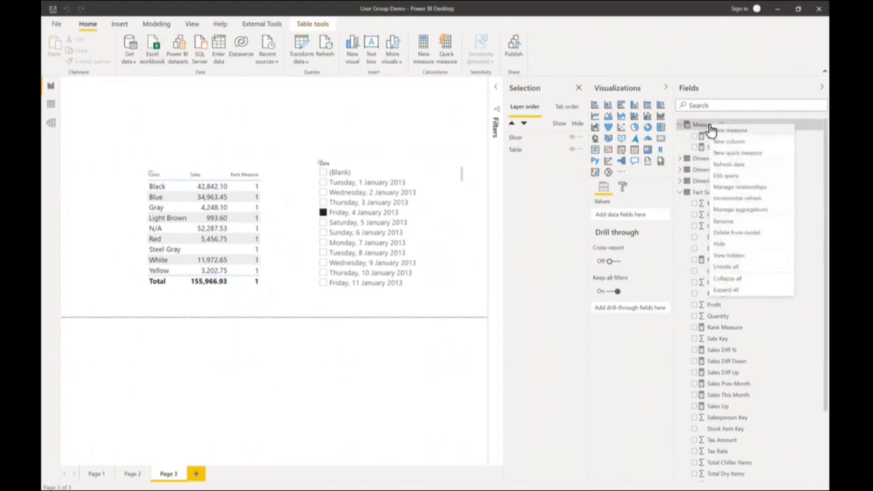
pyautogui.click(736, 225)
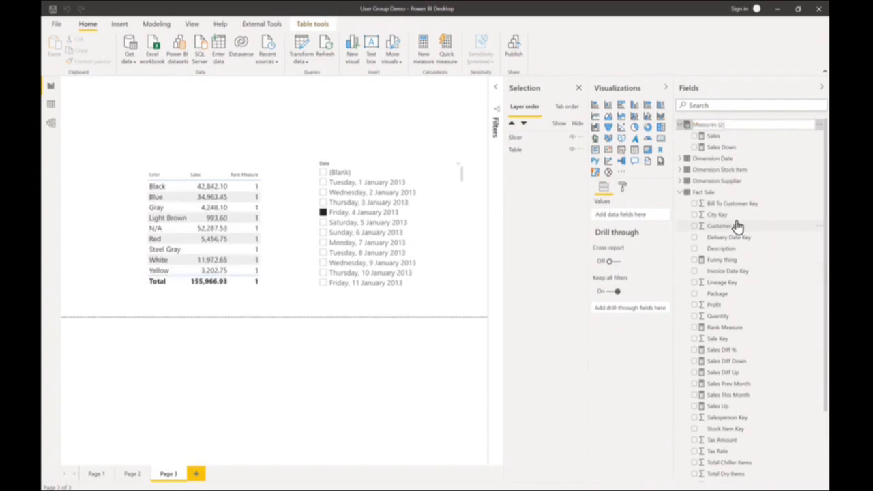
pyautogui.press('BackSpace')
pyautogui.press('BackSpace')
pyautogui.press('BackSpace')
pyautogui.press('BackSpace')
pyautogui.press('Return')
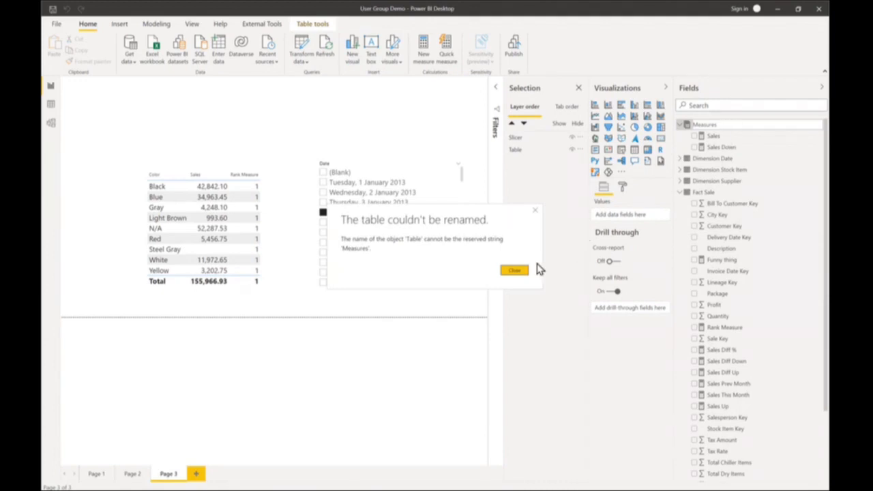
pyautogui.click(525, 272)
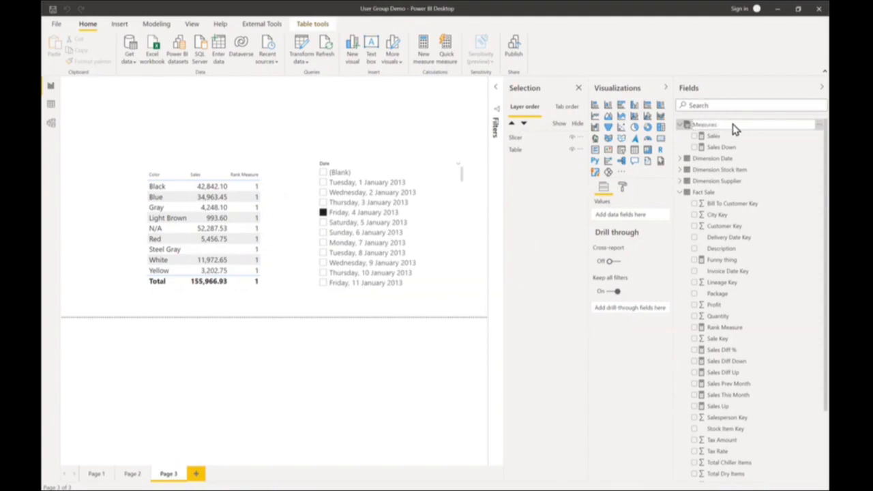
pyautogui.press('Return')
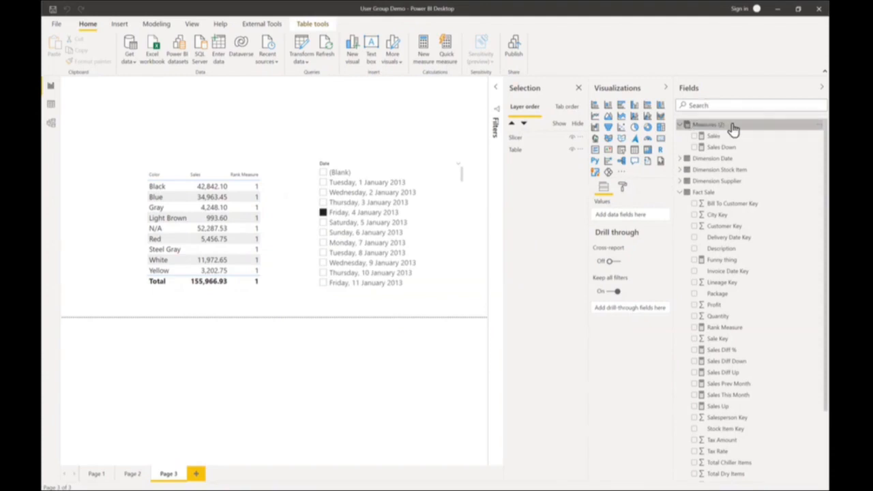
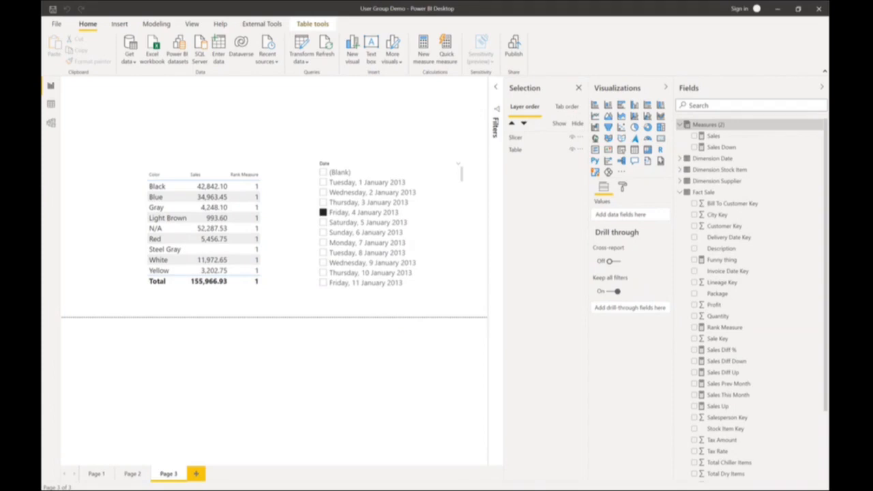
# Create a new measure in the Measures (2) table and add blank lines down to line 17 in its formula.
pyautogui.click(818, 129)
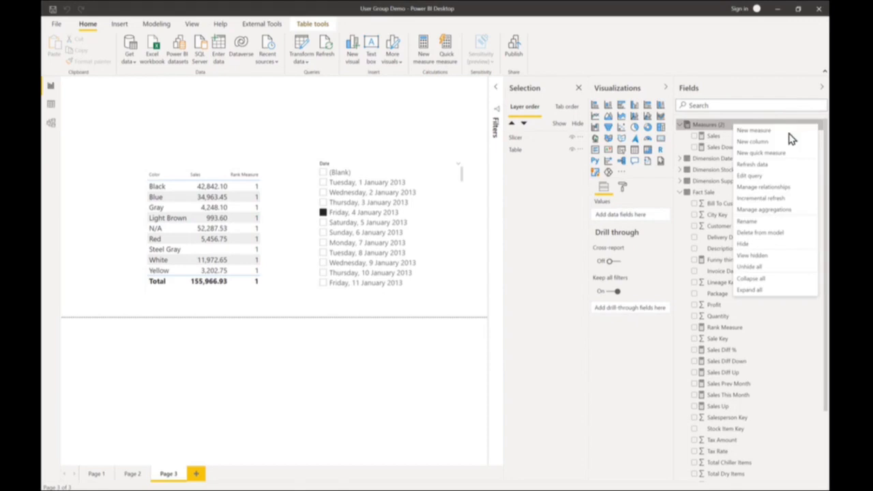
pyautogui.click(764, 132)
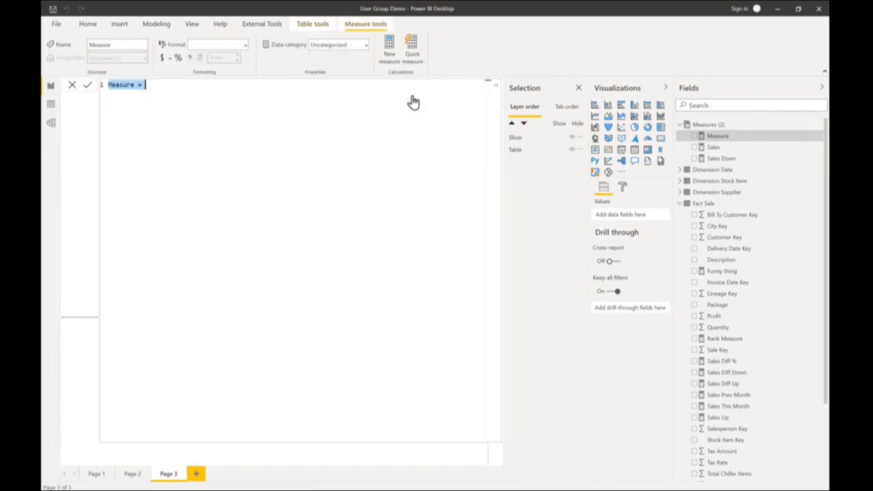
pyautogui.click(352, 102)
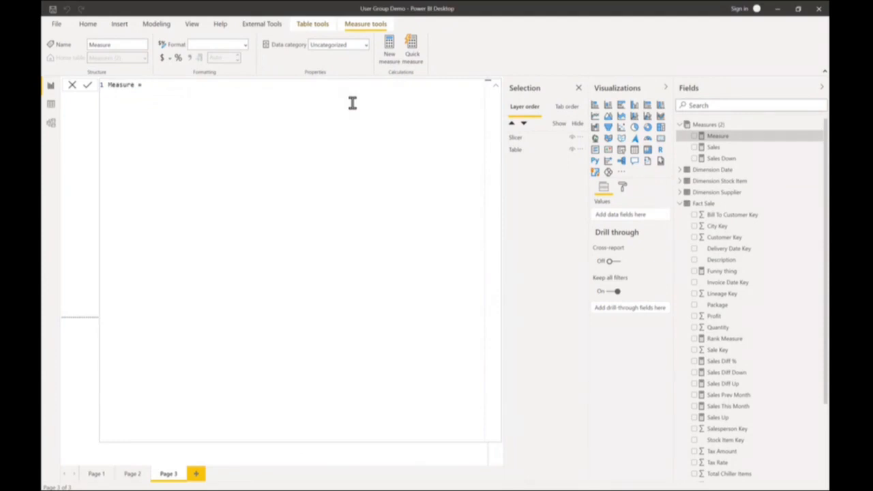
pyautogui.press('Return')
pyautogui.press('Return')
pyautogui.press('Return')
pyautogui.press('Return')
pyautogui.press('Return')
pyautogui.press('Return')
pyautogui.press('Return')
pyautogui.press('Return')
pyautogui.press('Return')
pyautogui.press('Return')
pyautogui.press('Return')
pyautogui.press('Return')
pyautogui.press('Return')
pyautogui.press('Return')
pyautogui.press('Return')
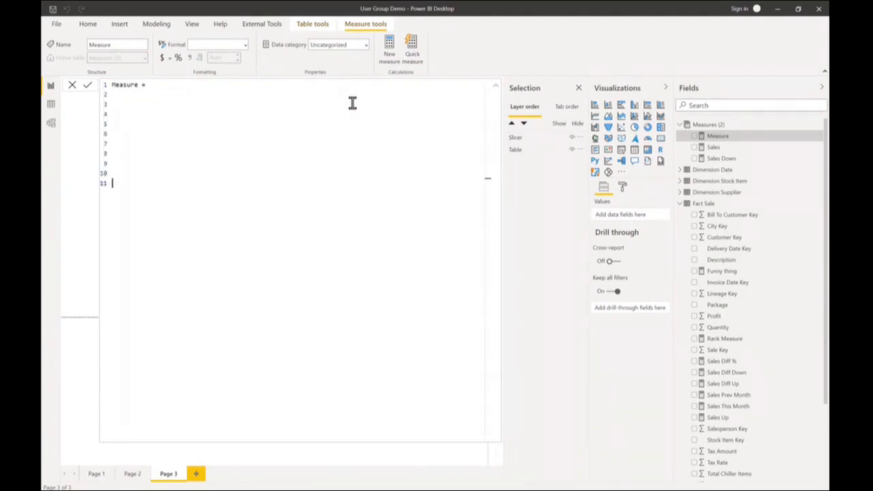
pyautogui.press('Return')
# Enter "VAR x = 100" simultaneously on lines 2, 3, 4, 7, 10 and 12 of the new measure using multiple cursors.
pyautogui.press('Up')
pyautogui.press('Up')
pyautogui.press('Up')
pyautogui.press('Up')
pyautogui.press('Up')
pyautogui.press('Up')
pyautogui.press('Up')
pyautogui.press('Up')
pyautogui.press('Up')
pyautogui.press('Up')
pyautogui.press('Up')
pyautogui.press('Up')
pyautogui.press('Up')
pyautogui.press('Up')
pyautogui.press('Up')
pyautogui.hotkey('ctrl', 'alt', 'Down')
pyautogui.hotkey('ctrl', 'alt', 'Down')
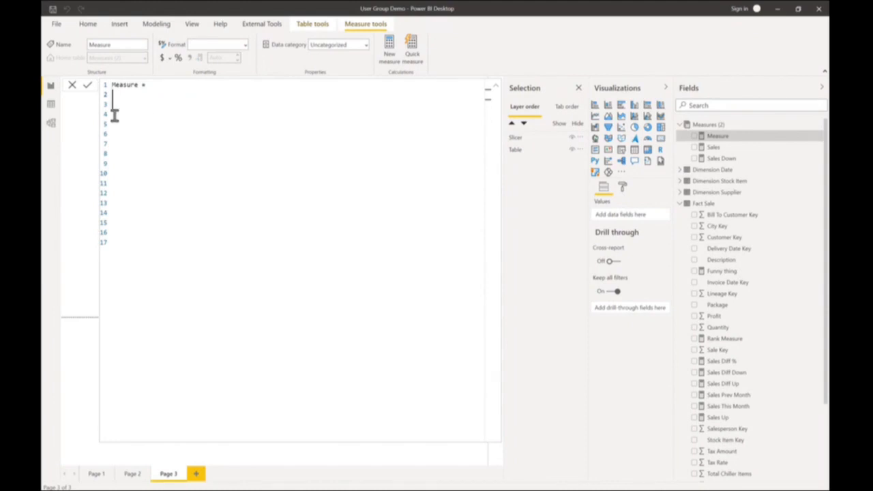
pyautogui.keyDown('alt'); pyautogui.click(115, 143); pyautogui.keyUp('alt')
pyautogui.keyDown('alt'); pyautogui.click(115, 173); pyautogui.keyUp('alt')
pyautogui.keyDown('alt'); pyautogui.click(114, 192); pyautogui.keyUp('alt')
pyautogui.write('VAR x')
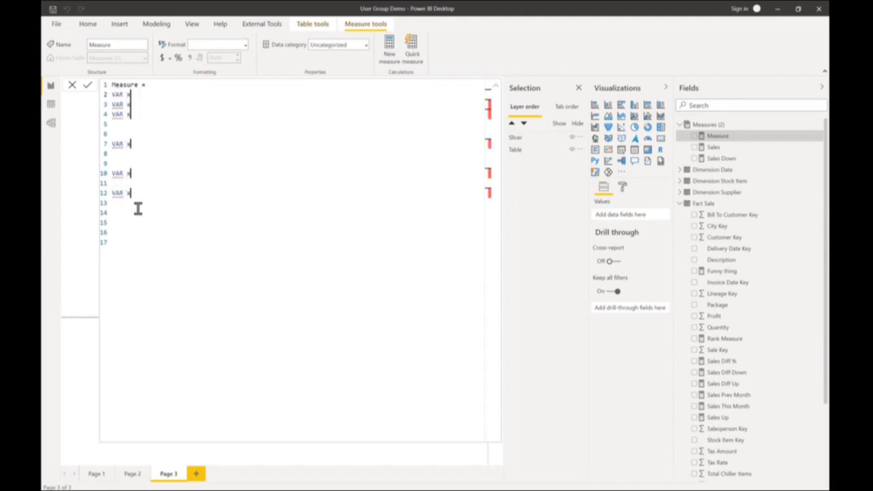
pyautogui.write(' = 100')
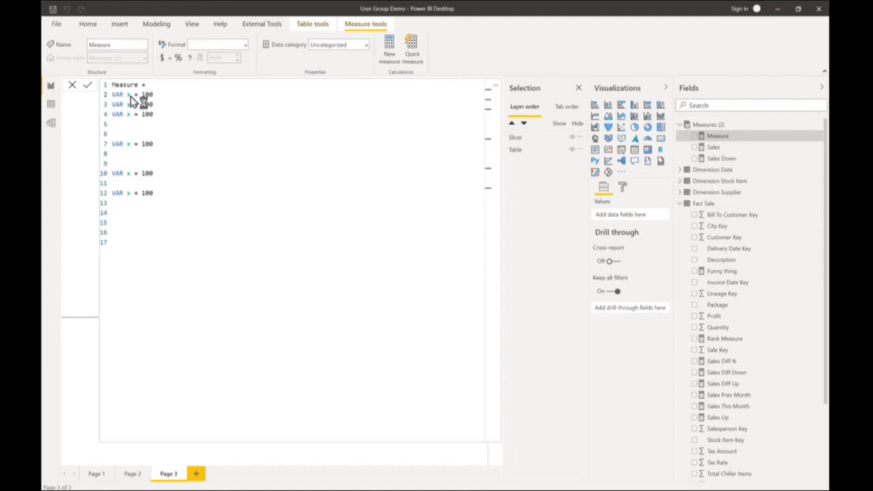
# Try to rename the variables on lines 3 and 4 of the measure as x1 and x2.
pyautogui.click(131, 107)
pyautogui.write('1')
pyautogui.click(132, 115)
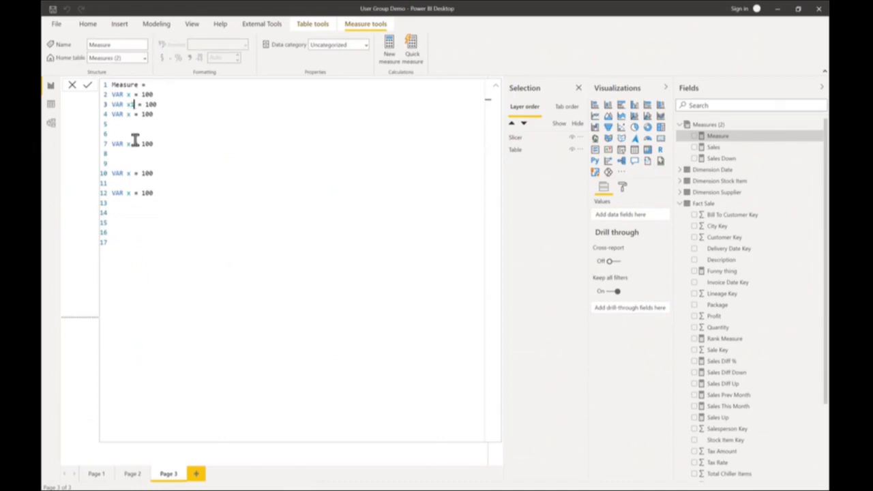
pyautogui.write('2')
pyautogui.press('Escape')
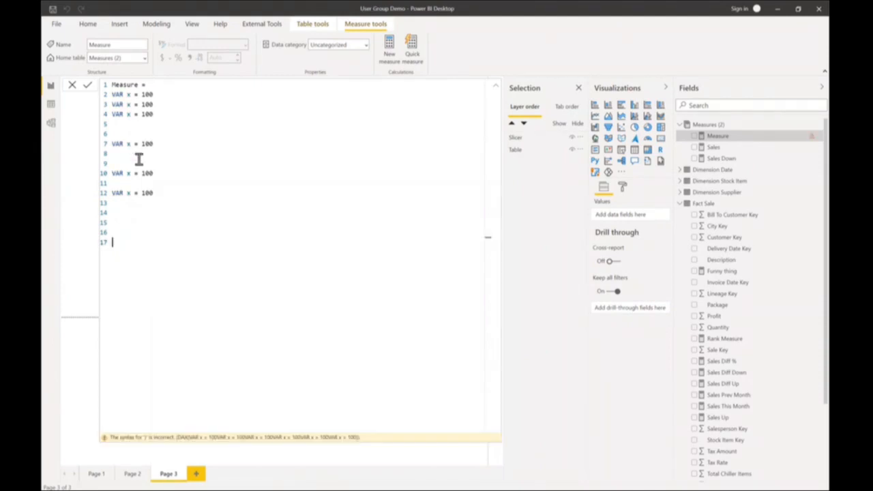
# Rename the variables on lines 10 and 12 as x4 and x5, and enter "RETURN x1 + x2" on line 17.
pyautogui.write('3')
pyautogui.click(131, 172)
pyautogui.write('4')
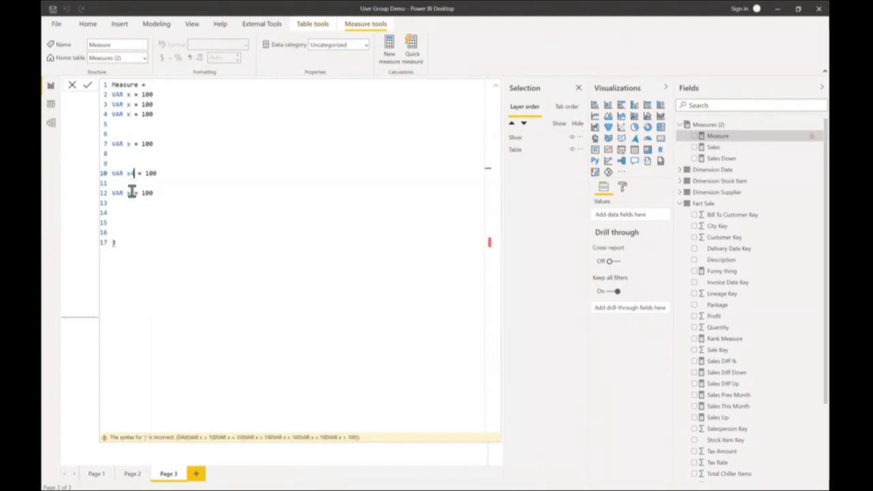
pyautogui.click(132, 193)
pyautogui.write('5')
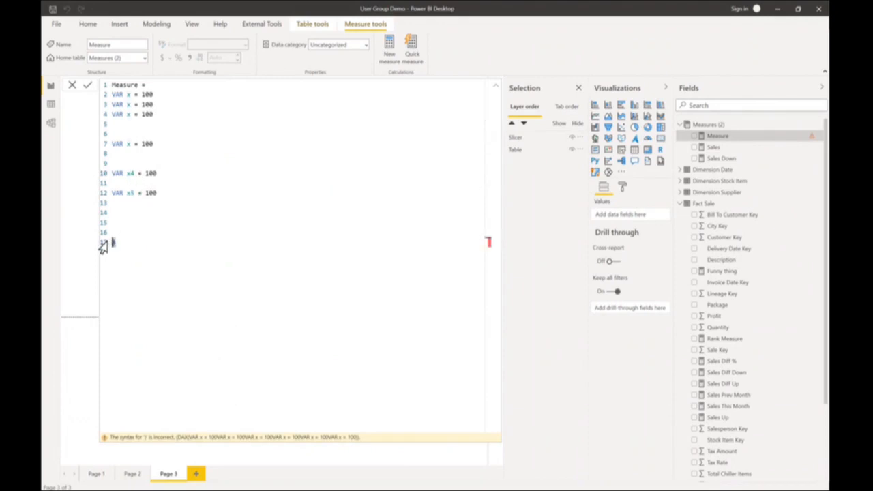
pyautogui.write('RETURN x3 + x2')
pyautogui.click(196, 211)
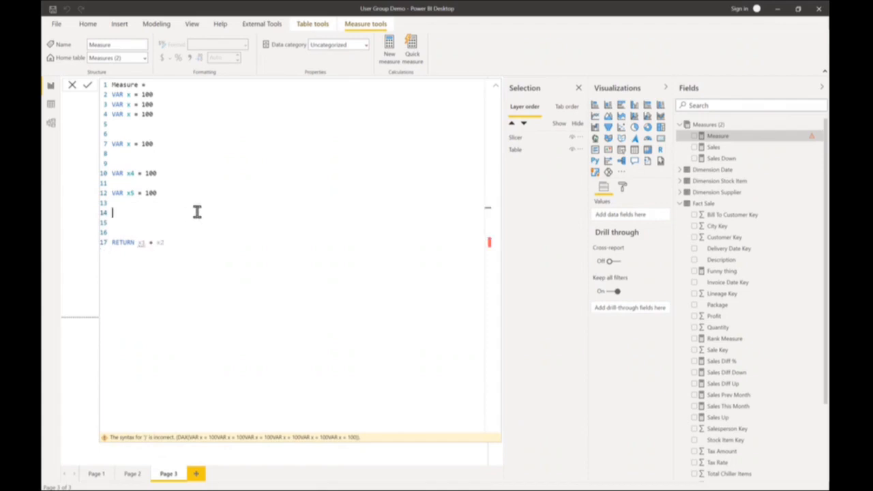
# Rename the variables on lines 3, 4 and 7 of the measure as x1, x2 and x3.
pyautogui.click(130, 104)
pyautogui.write('1')
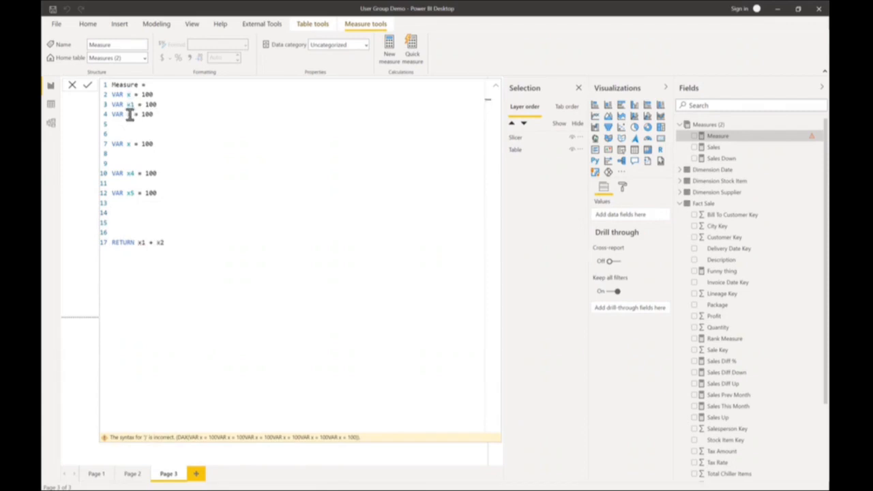
pyautogui.click(131, 113)
pyautogui.write('2')
pyautogui.click(130, 143)
pyautogui.write('3')
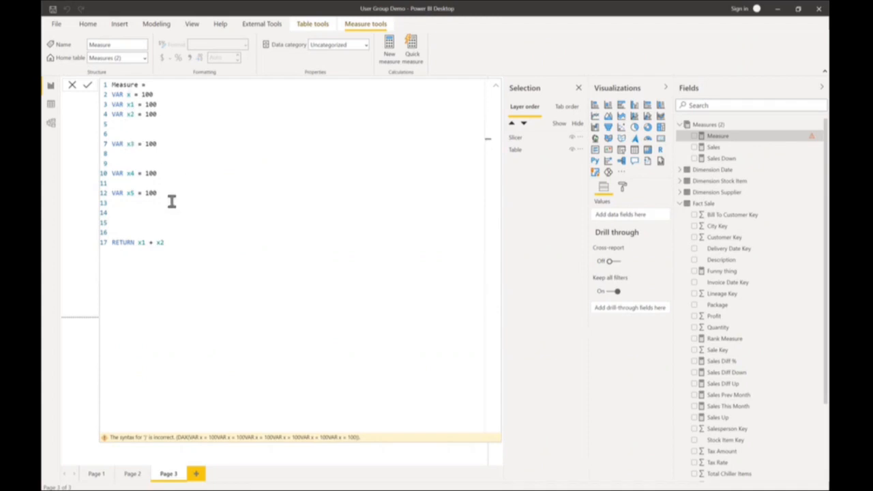
# Insert 434 simultaneously into the values on lines 2, 4, 10 and 12 using multiple cursors, removing the surplus digits.
pyautogui.doubleClick(151, 193)
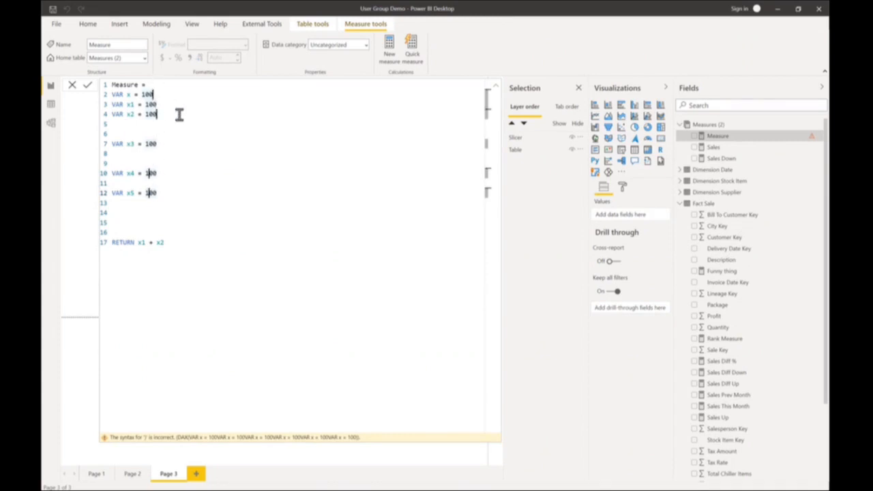
pyautogui.write('4')
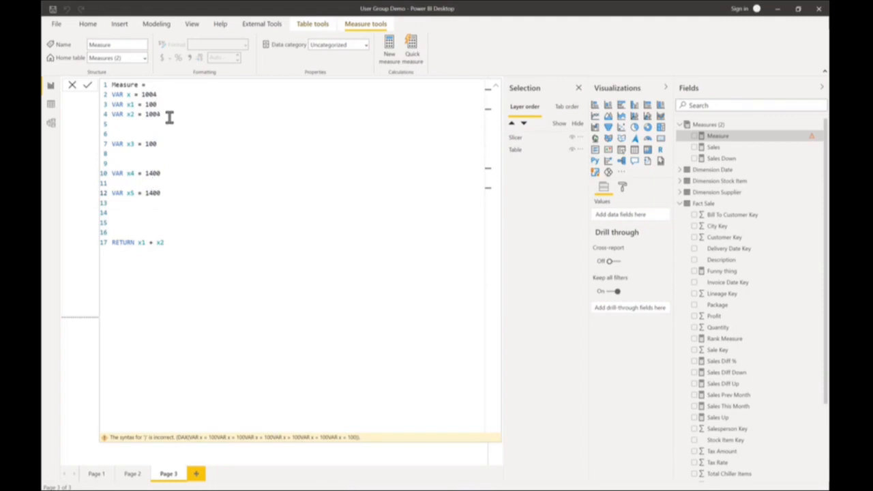
pyautogui.write('348738473847384')
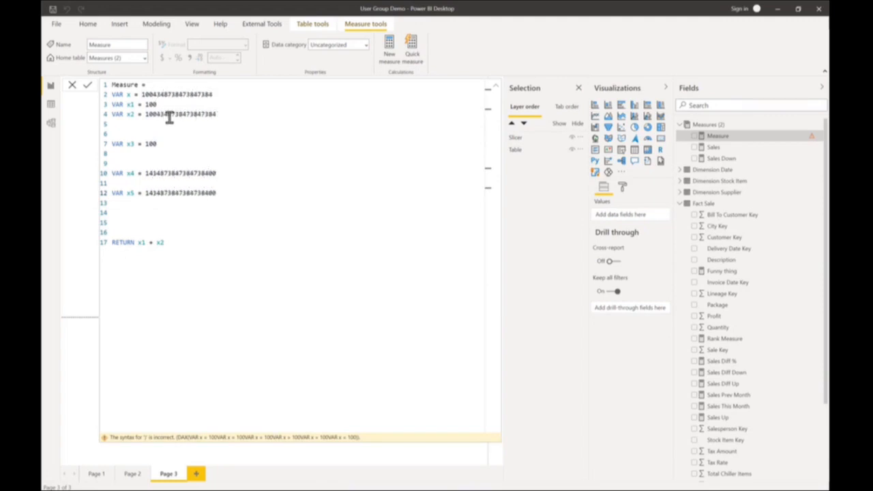
pyautogui.press('BackSpace')
pyautogui.press('BackSpace')
pyautogui.press('BackSpace')
pyautogui.press('BackSpace')
pyautogui.press('BackSpace')
pyautogui.press('BackSpace')
pyautogui.press('BackSpace')
pyautogui.press('BackSpace')
pyautogui.press('BackSpace')
pyautogui.press('BackSpace')
pyautogui.press('BackSpace')
pyautogui.press('BackSpace')
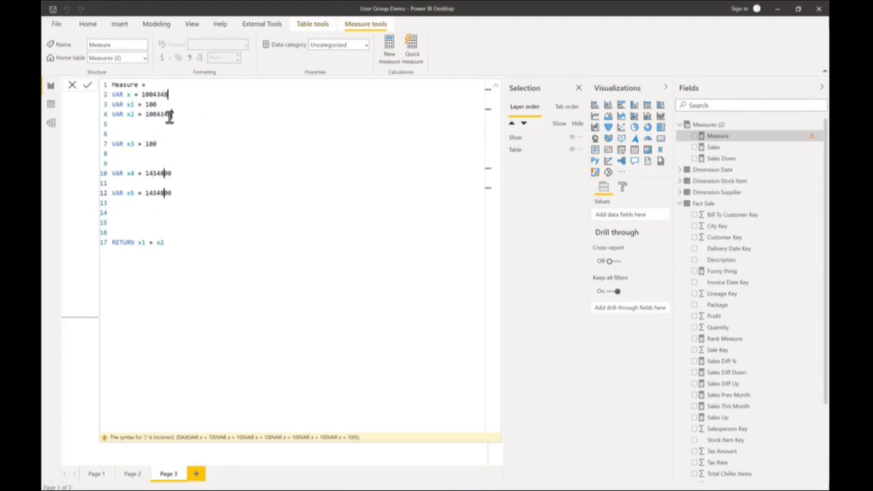
pyautogui.press('BackSpace')
# Enter "hhhhh" at the four cursors simultaneously and delete it again.
pyautogui.write('hhhhh')
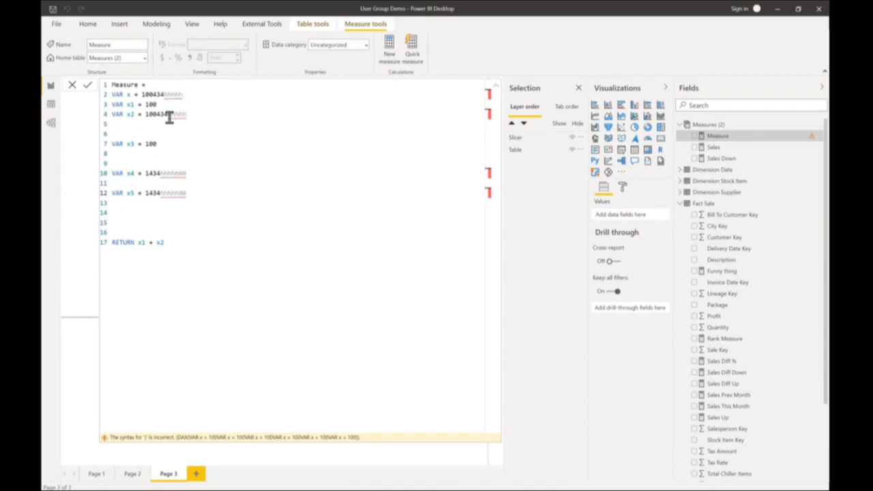
pyautogui.press('BackSpace')
pyautogui.press('BackSpace')
pyautogui.press('BackSpace')
pyautogui.press('BackSpace')
pyautogui.press('BackSpace')
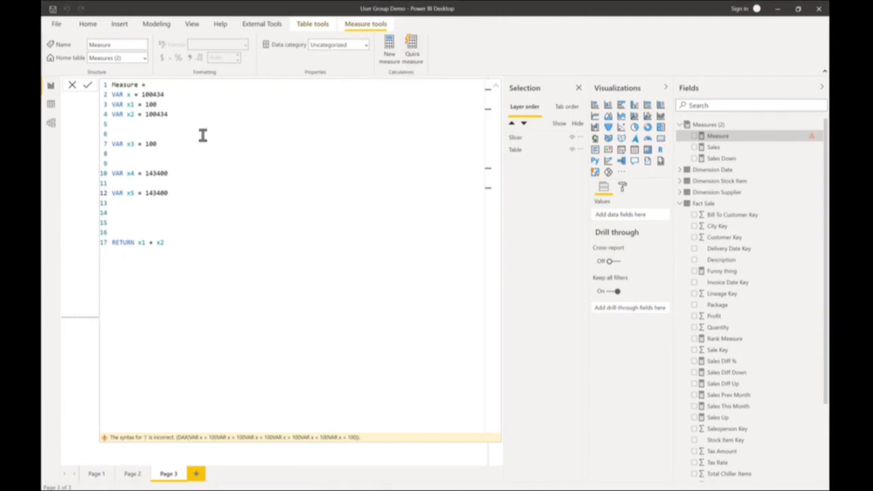
# Insert the digit 3 simultaneously into the values on lines 2, 3, 4, 7, 10 and 12 using multiple cursors, removing the surplus digits.
pyautogui.click(168, 94)
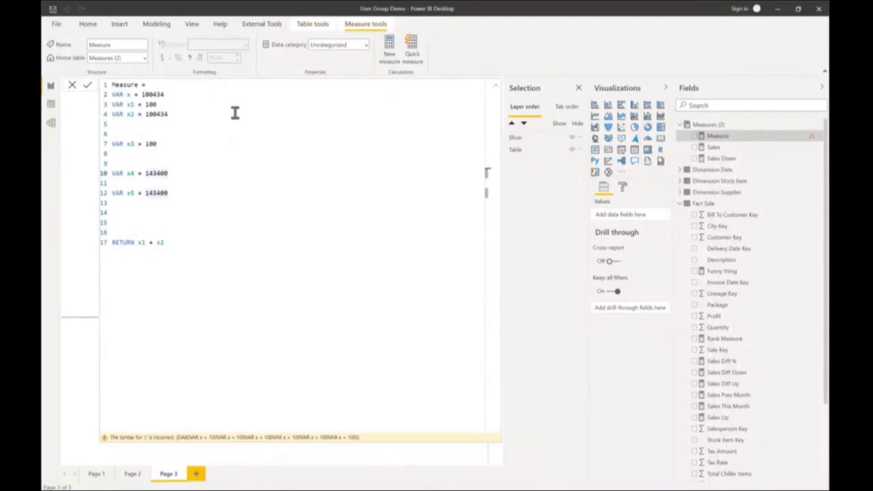
pyautogui.click(175, 193)
pyautogui.keyDown('alt'); pyautogui.click(173, 174); pyautogui.keyUp('alt')
pyautogui.keyDown('alt'); pyautogui.click(152, 145); pyautogui.keyUp('alt')
pyautogui.keyDown('alt'); pyautogui.click(149, 96); pyautogui.keyUp('alt')
pyautogui.keyDown('alt'); pyautogui.click(152, 105); pyautogui.keyUp('alt')
pyautogui.keyDown('alt'); pyautogui.click(147, 114); pyautogui.keyUp('alt')
pyautogui.write('3248723948729384729384729')
pyautogui.press('BackSpace')
pyautogui.press('BackSpace')
pyautogui.press('BackSpace')
pyautogui.press('BackSpace')
pyautogui.press('BackSpace')
pyautogui.press('BackSpace')
pyautogui.press('BackSpace')
pyautogui.press('BackSpace')
pyautogui.press('BackSpace')
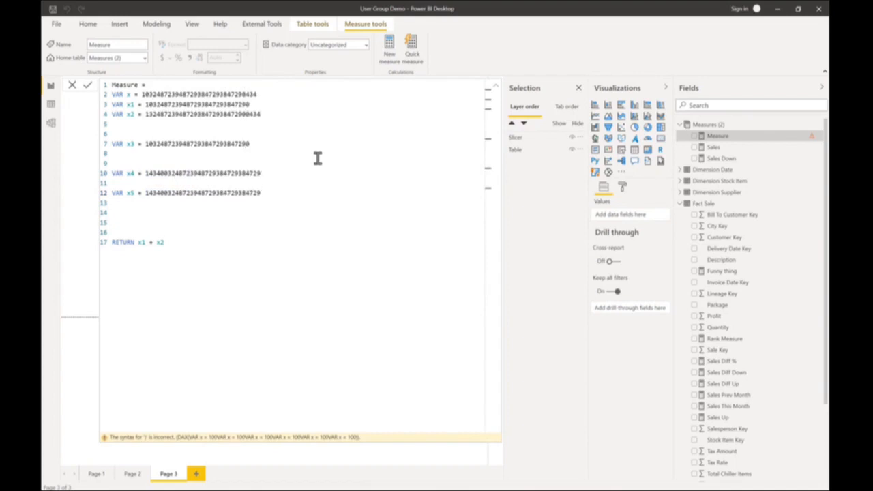
pyautogui.press('BackSpace')
pyautogui.press('BackSpace')
pyautogui.press('BackSpace')
pyautogui.press('BackSpace')
pyautogui.press('BackSpace')
pyautogui.press('BackSpace')
pyautogui.press('BackSpace')
pyautogui.press('BackSpace')
pyautogui.press('BackSpace')
pyautogui.press('BackSpace')
pyautogui.press('BackSpace')
pyautogui.press('BackSpace')
pyautogui.press('BackSpace')
pyautogui.press('BackSpace')
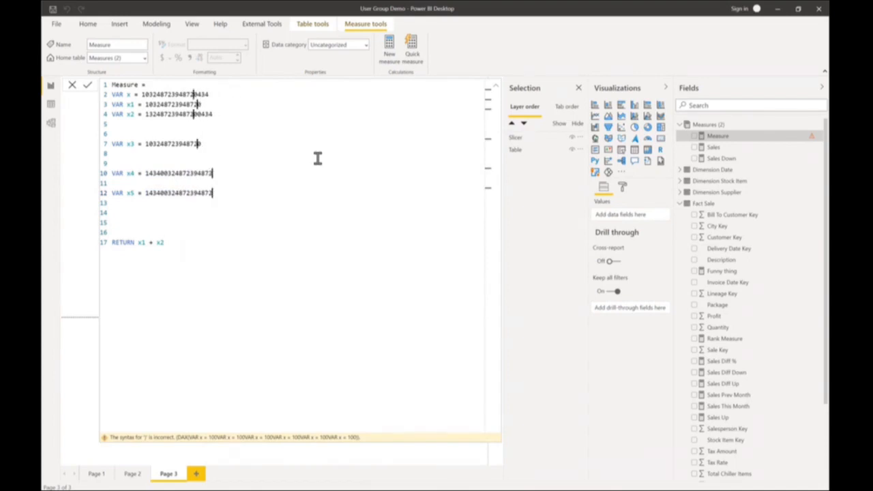
pyautogui.press('BackSpace')
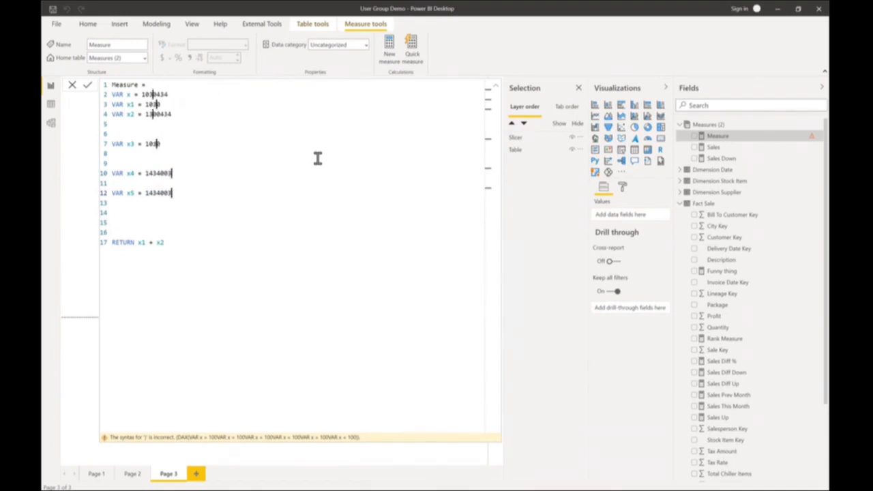
# Enlarge the formula text of the measure and collapse the formula editor.
pyautogui.scroll(1, 253, 218)
pyautogui.scroll(3, 253, 218)
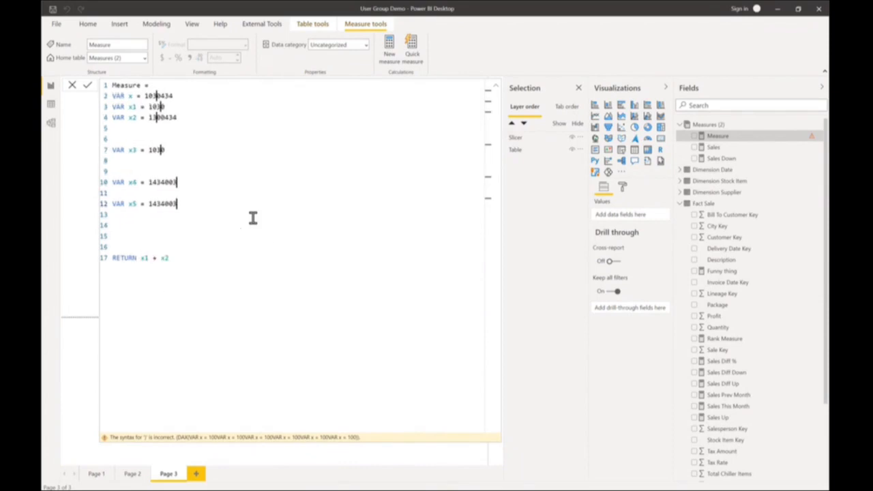
pyautogui.scroll(2, 253, 218)
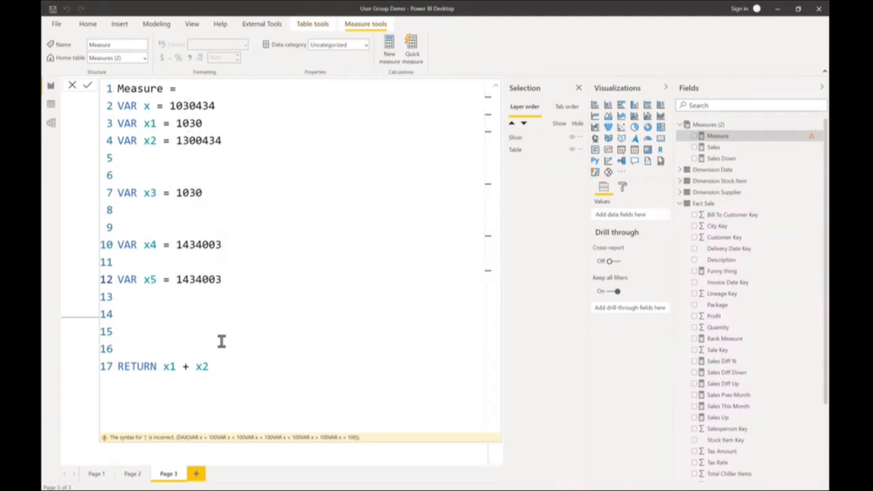
pyautogui.click(495, 86)
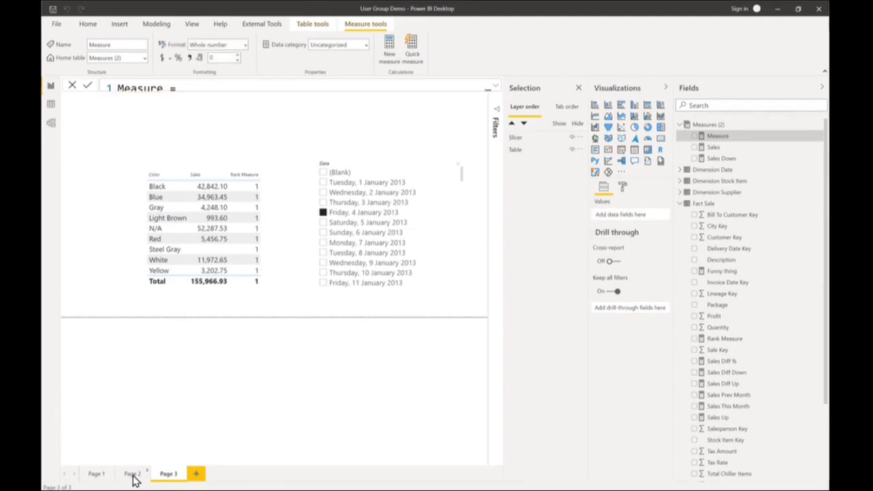
# Open Page 2 of the report and enlarge the SALES text box slightly.
pyautogui.click(133, 476)
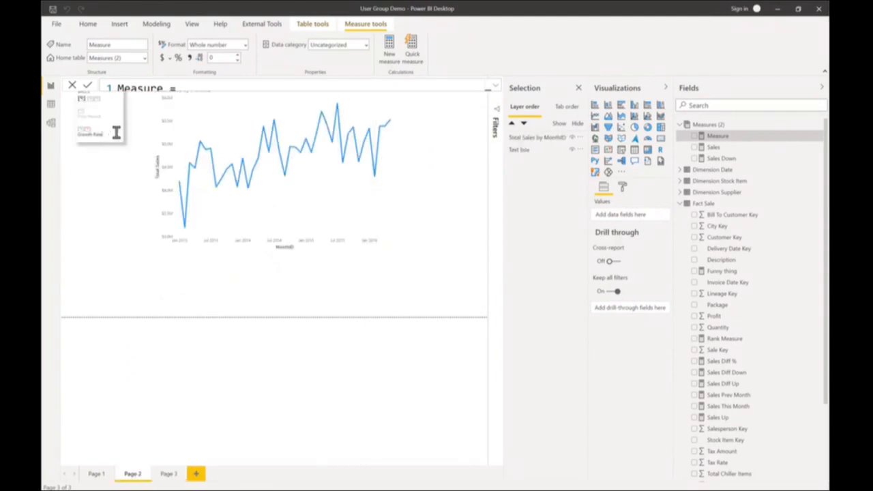
pyautogui.click(116, 133)
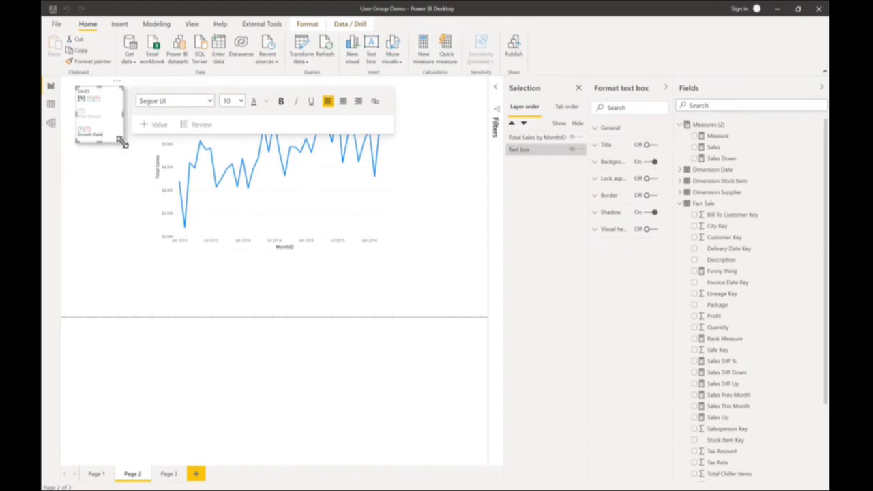
pyautogui.moveTo(120, 141)
pyautogui.mouseDown()
pyautogui.moveTo(118, 167)
pyautogui.moveTo(129, 146)
pyautogui.mouseUp()
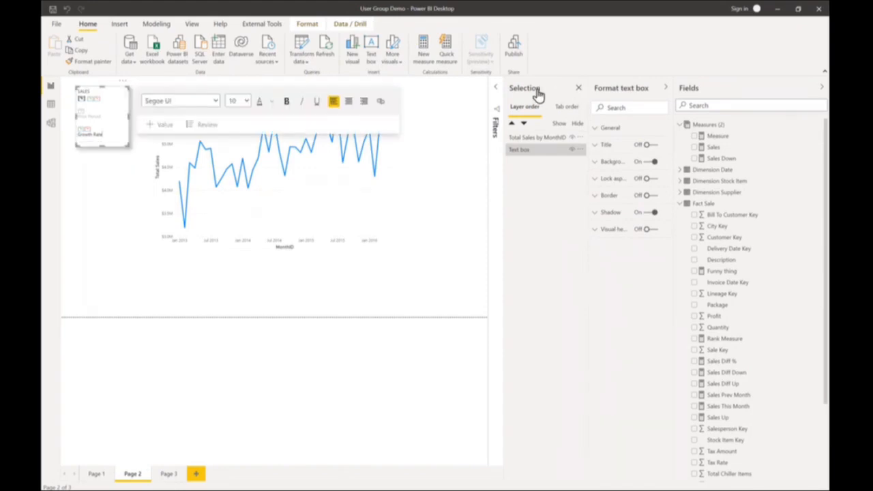
# Collapse the Selection, Format text box and Fields panes to enlarge the report canvas, and deselect the text box.
pyautogui.click(538, 89)
pyautogui.click(609, 88)
pyautogui.click(690, 89)
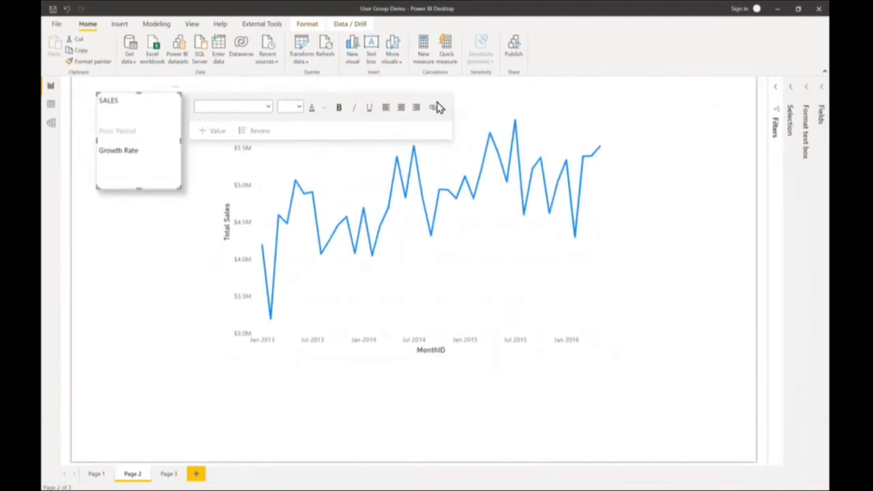
pyautogui.click(361, 385)
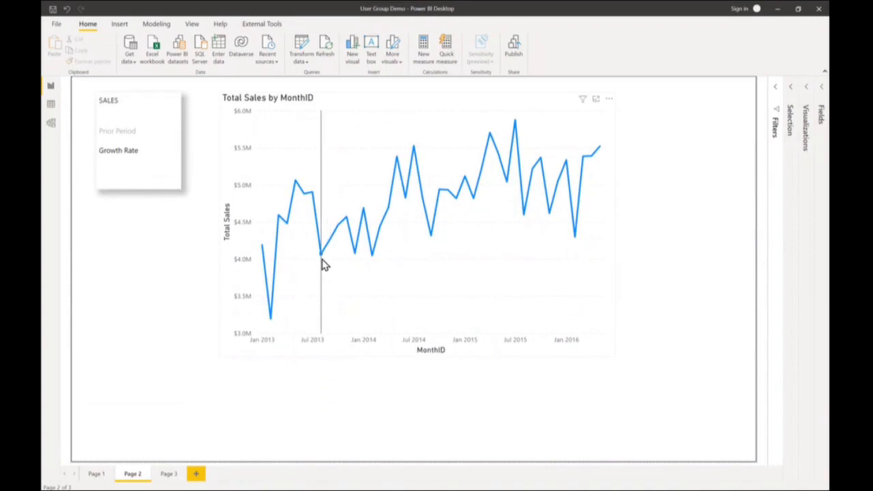
# Select individual months on the Total Sales by MonthID chart, starting with August 2013, to examine the dynamic values in the SALES text box.
pyautogui.moveTo(325, 259)
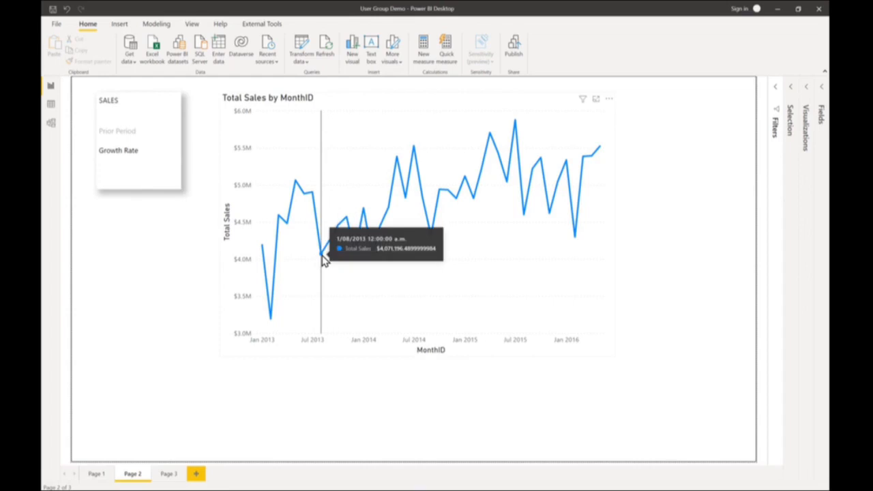
pyautogui.click(324, 259)
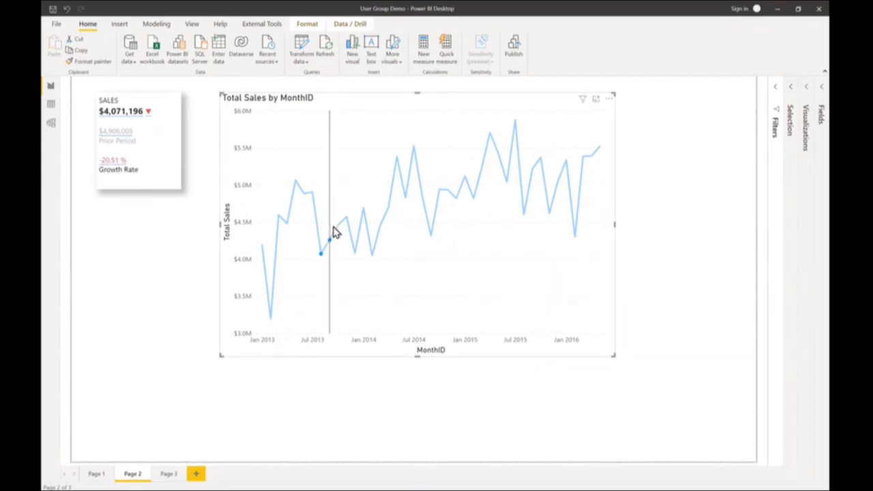
pyautogui.moveTo(323, 258)
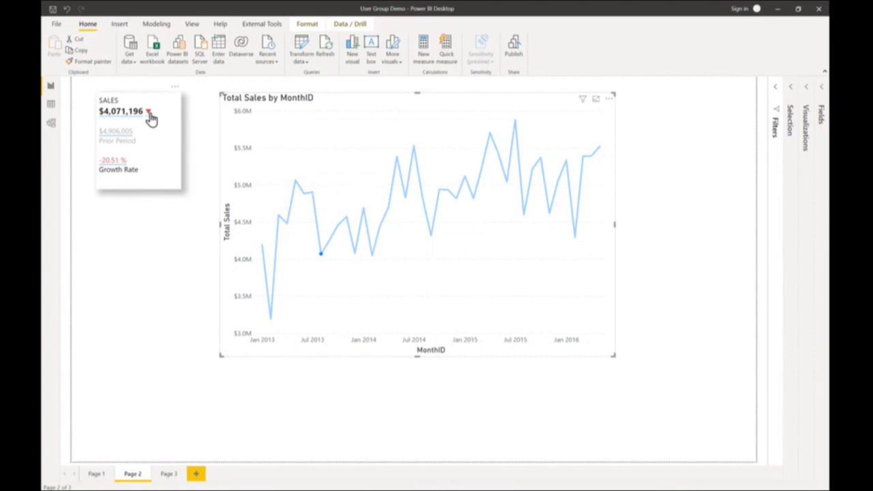
pyautogui.click(335, 236)
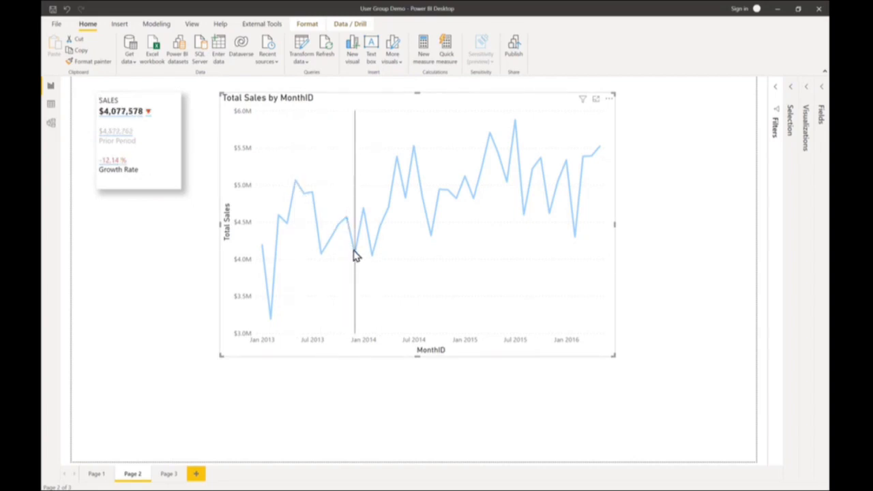
pyautogui.click(363, 222)
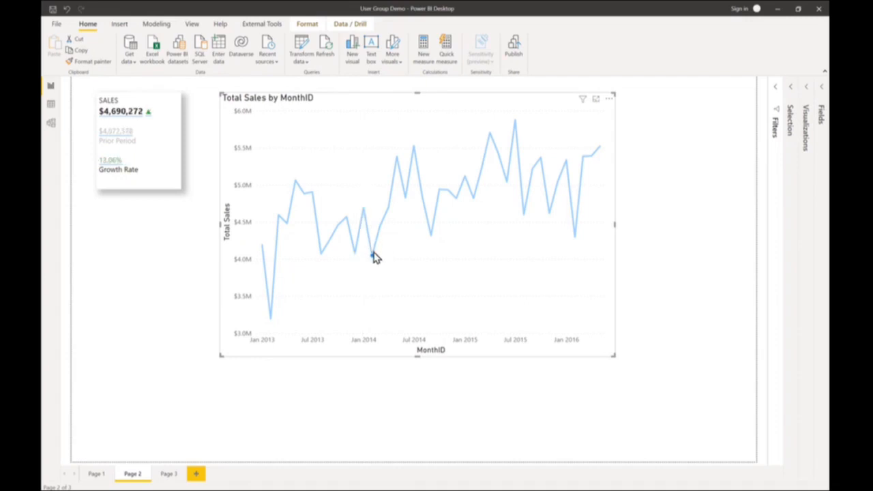
pyautogui.click(373, 257)
pyautogui.click(389, 210)
# Shrink the Total Sales by MonthID chart, and search the fields for "sales" with the SALES text box selected.
pyautogui.click(606, 341)
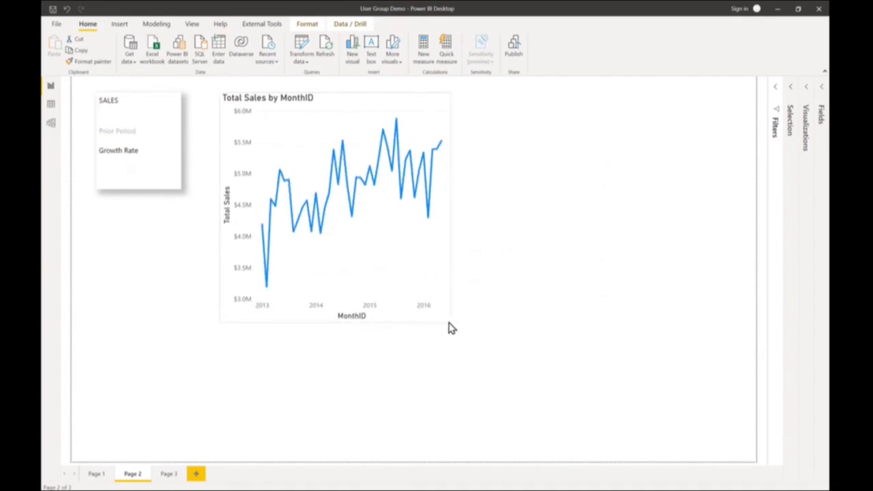
pyautogui.click(169, 185)
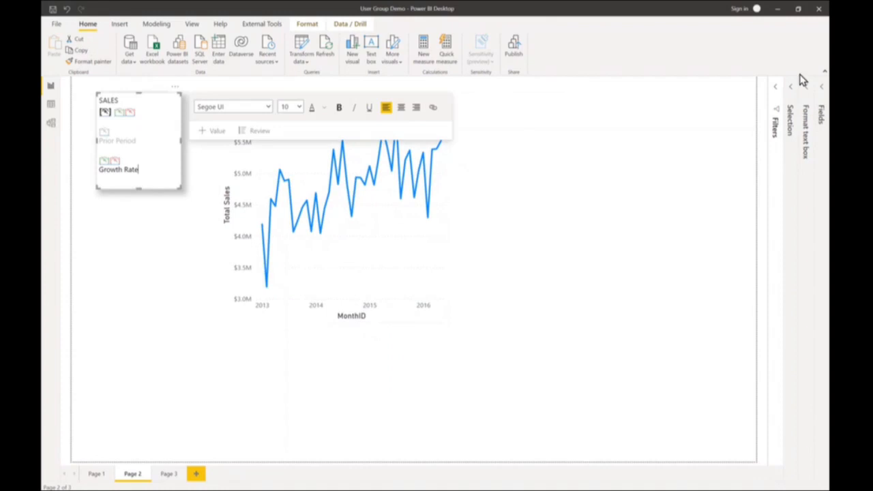
pyautogui.click(821, 109)
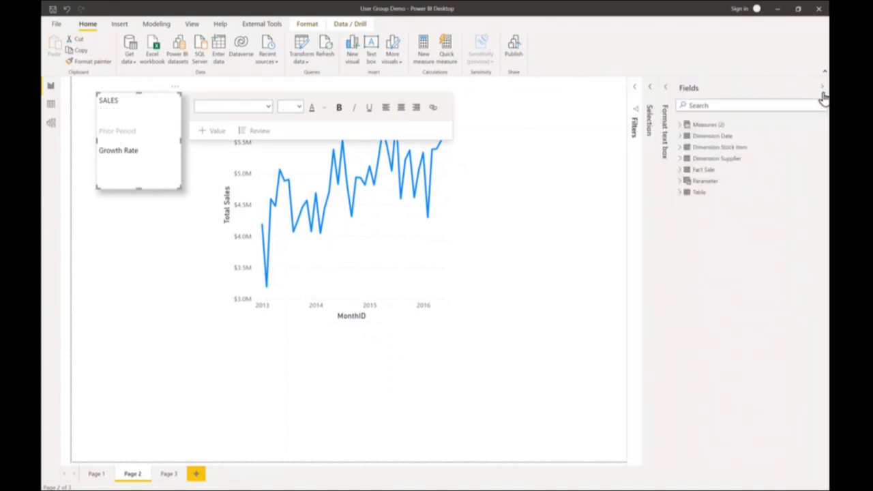
pyautogui.click(715, 109)
pyautogui.write('sales')
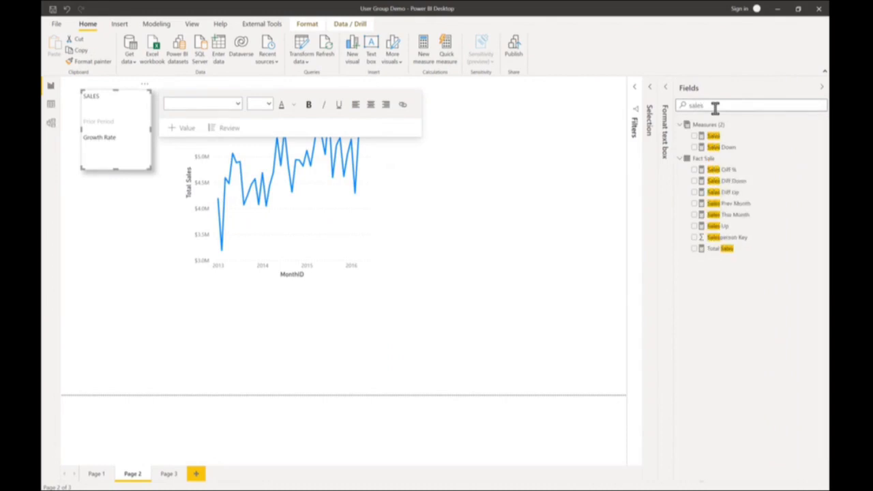
# Examine the full DAX formula of the Sales This Month measure.
pyautogui.click(736, 215)
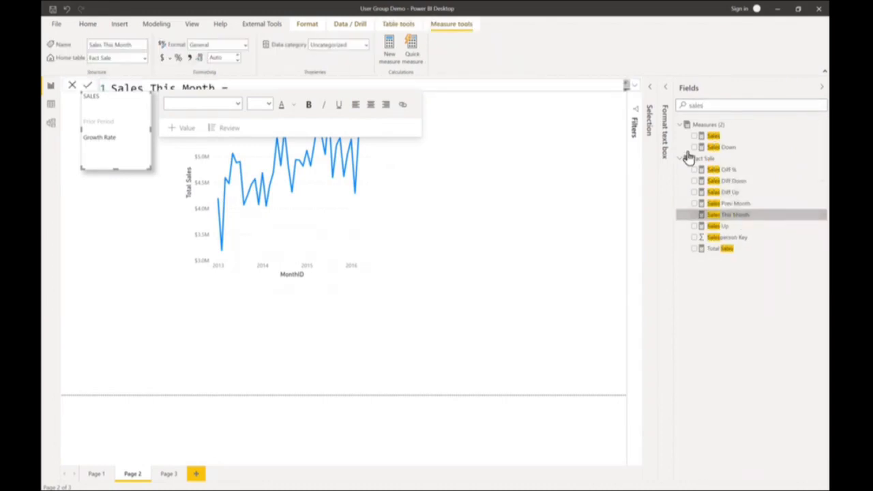
pyautogui.click(634, 88)
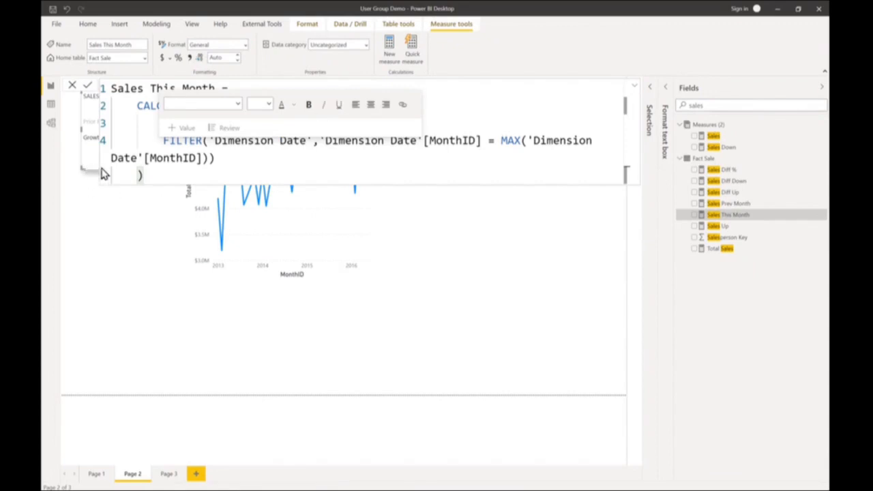
pyautogui.click(630, 89)
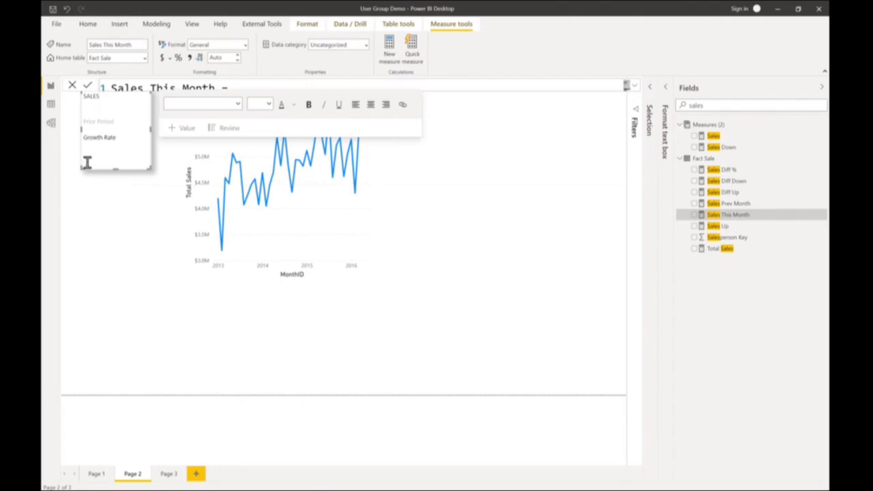
# Move the SALES text box below the Total Sales by MonthID chart, and show the full formula of the Sales This Month measure.
pyautogui.click(115, 223)
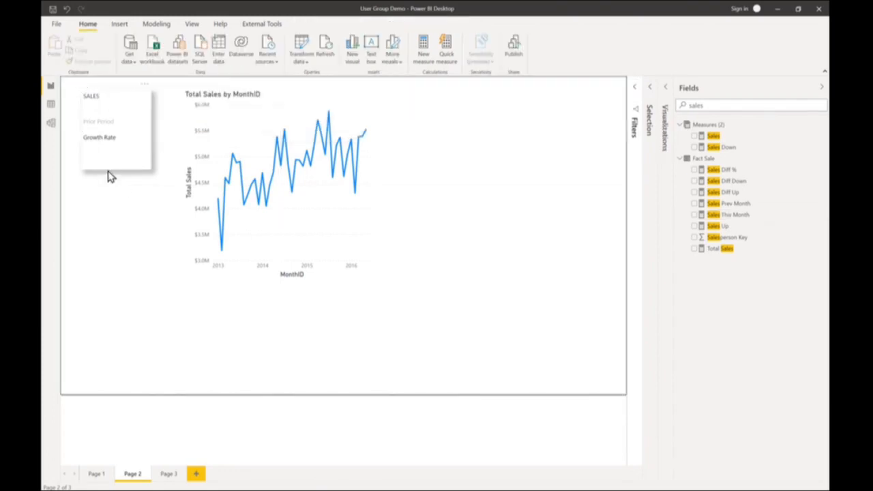
pyautogui.moveTo(109, 178); pyautogui.dragTo(132, 362)
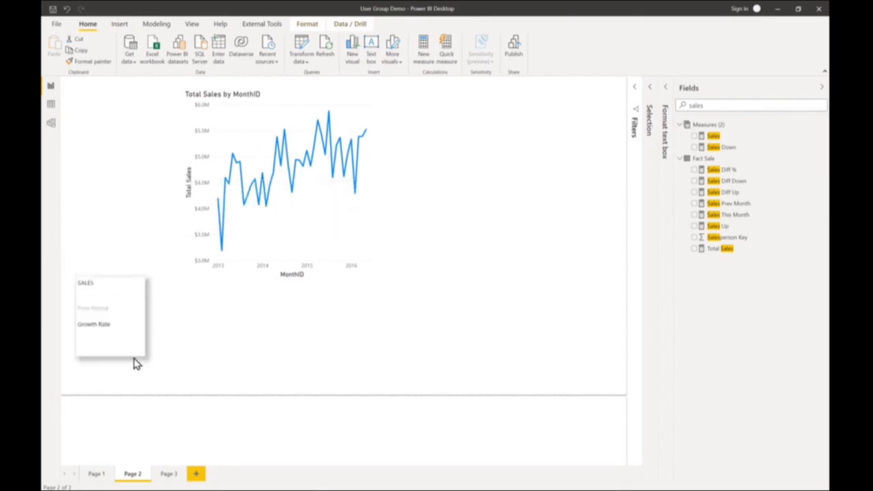
pyautogui.click(730, 216)
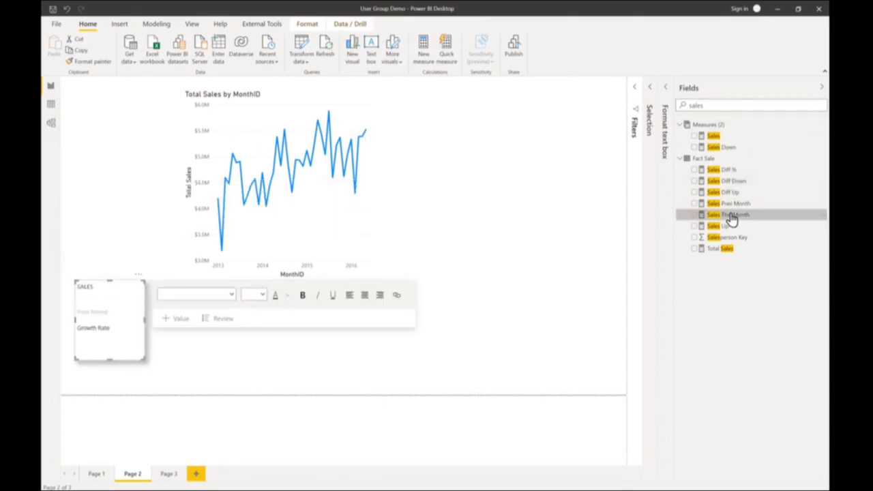
pyautogui.click(636, 89)
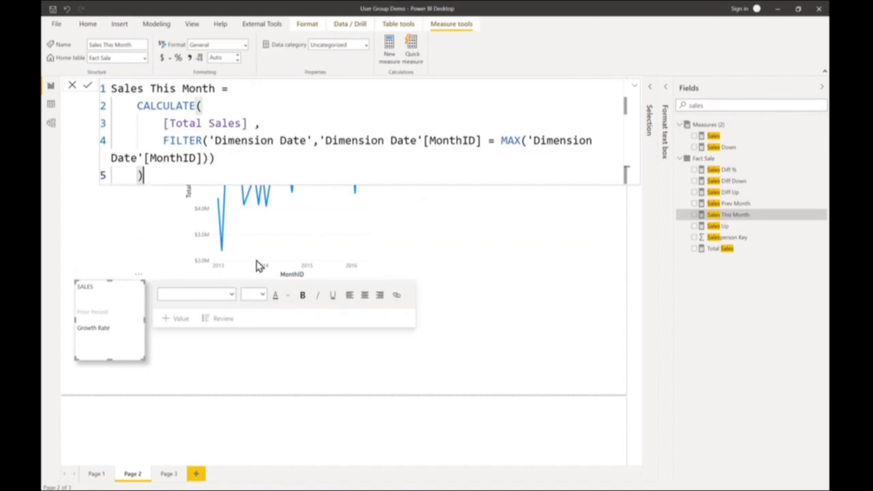
# Examine the DAX formulas of the Sales Prev Month, Sales Up, Sales Down, Sales Diff %, Sales Diff Up and Sales Diff Down measures.
pyautogui.click(747, 205)
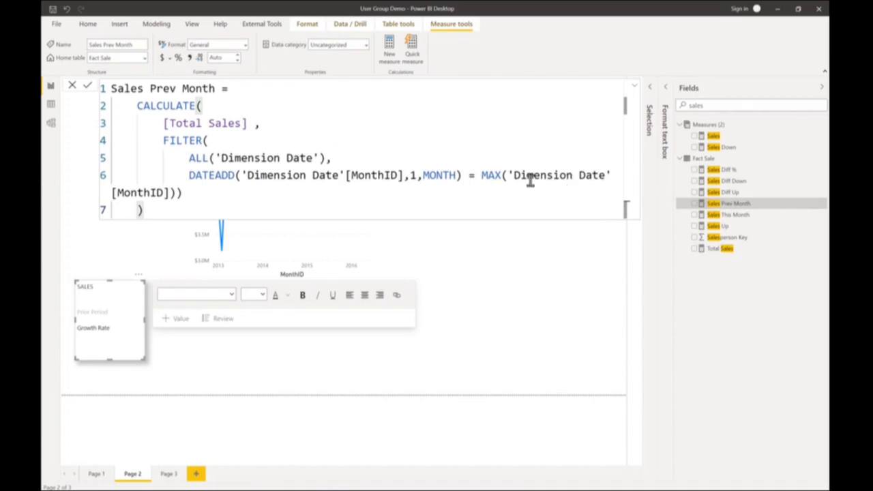
pyautogui.click(734, 193)
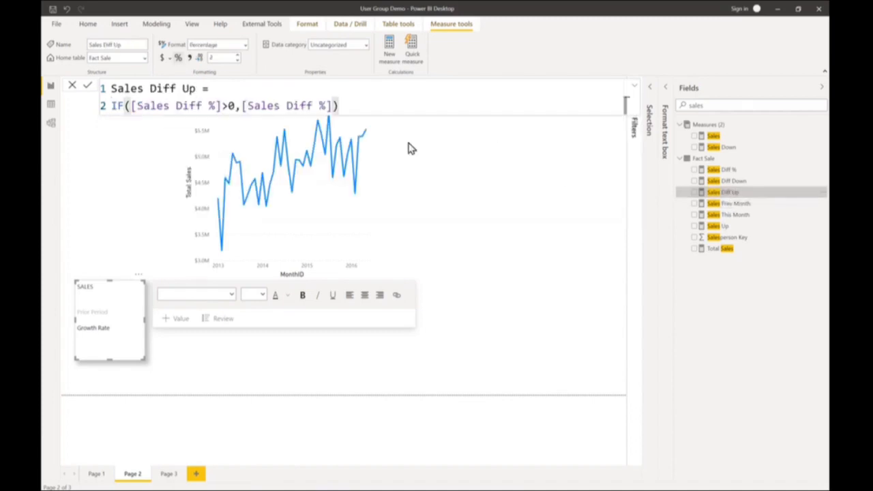
pyautogui.click(719, 226)
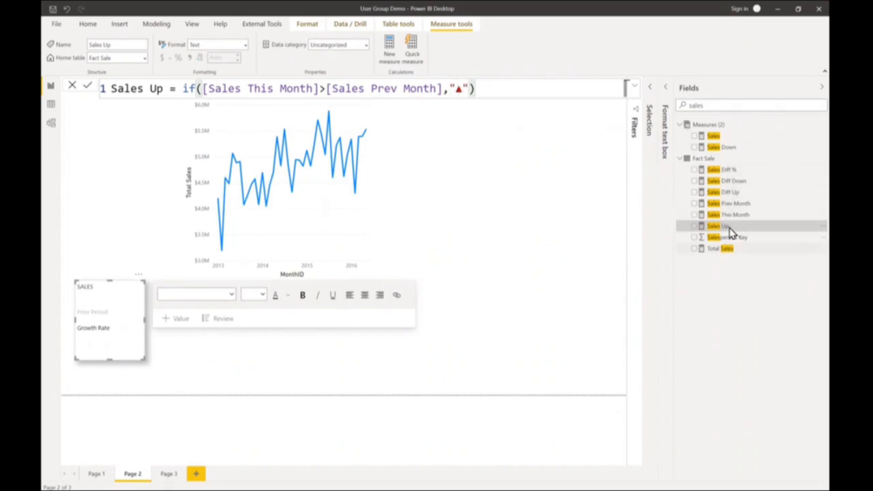
pyautogui.click(718, 146)
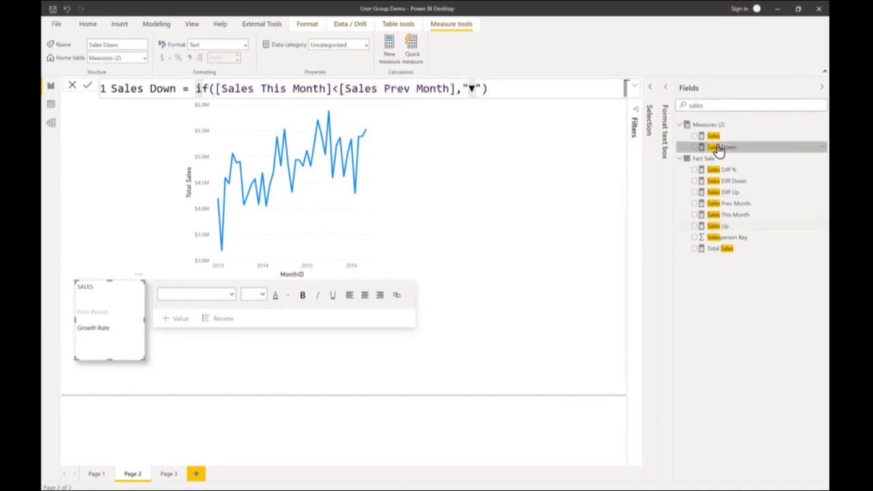
pyautogui.click(470, 88)
pyautogui.write('▼')
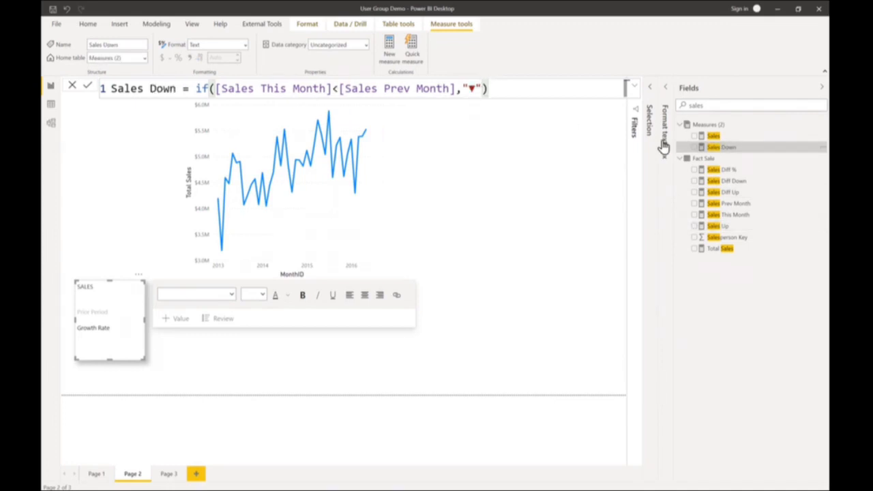
pyautogui.click(725, 170)
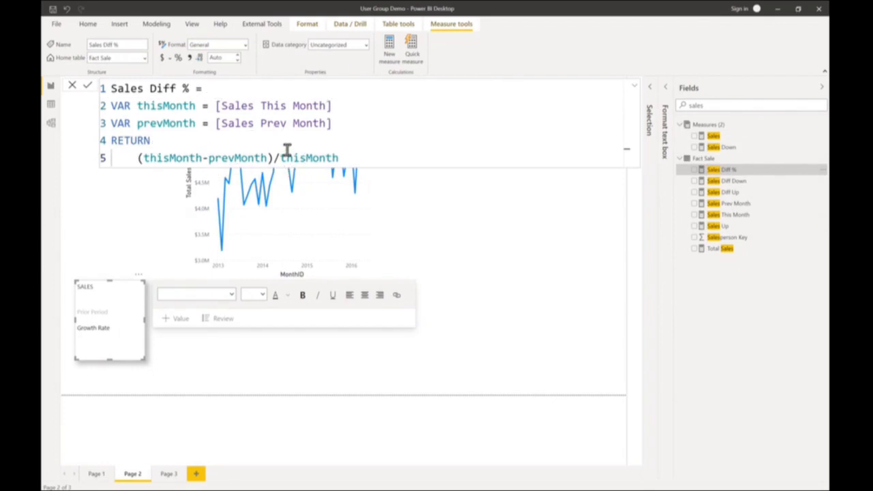
pyautogui.click(734, 194)
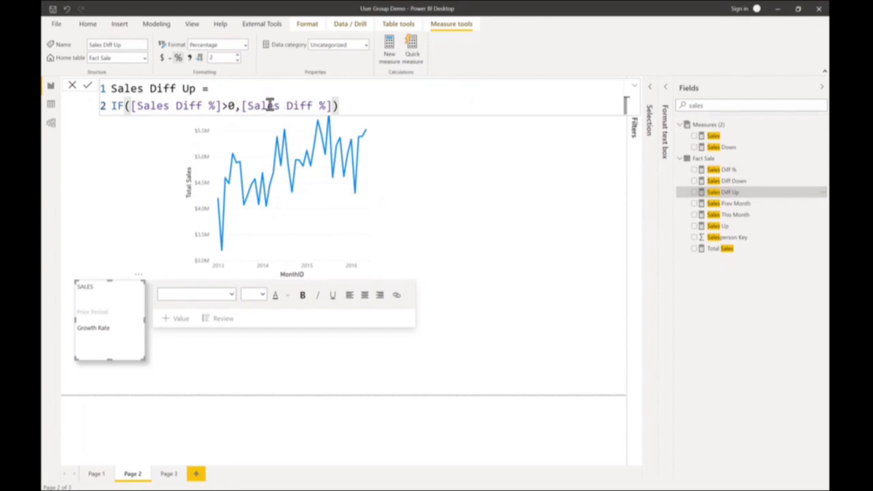
pyautogui.click(726, 180)
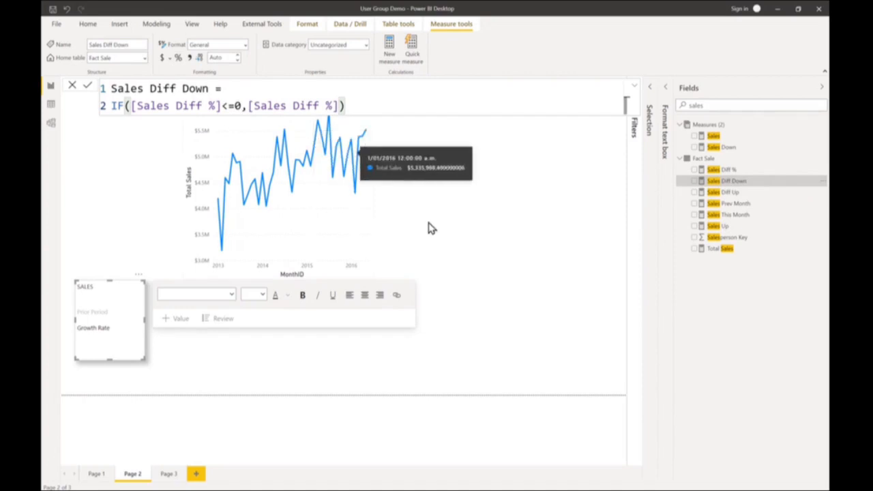
pyautogui.click(457, 282)
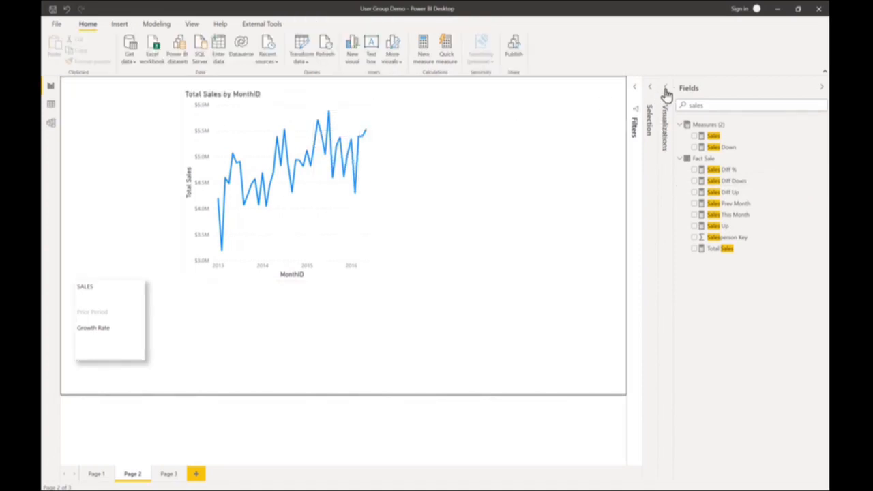
# Add a smart narrative visual to the page and place it in the empty area to the right of the line chart.
pyautogui.click(665, 90)
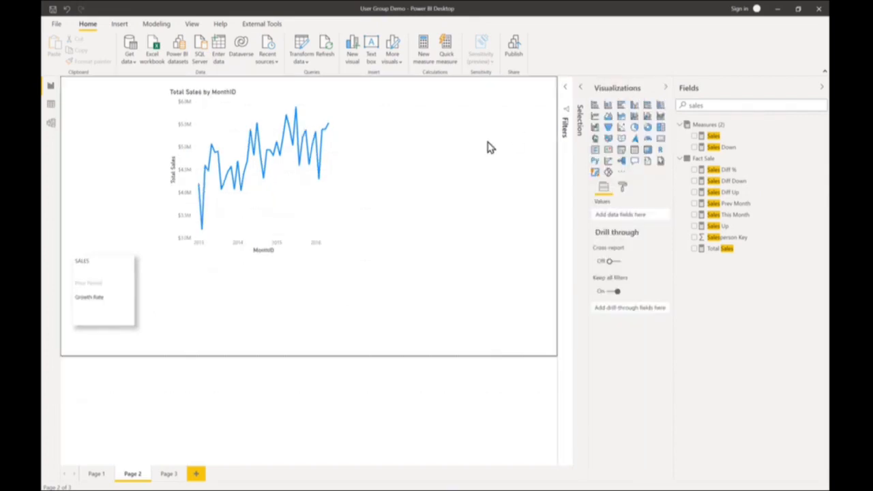
pyautogui.click(648, 164)
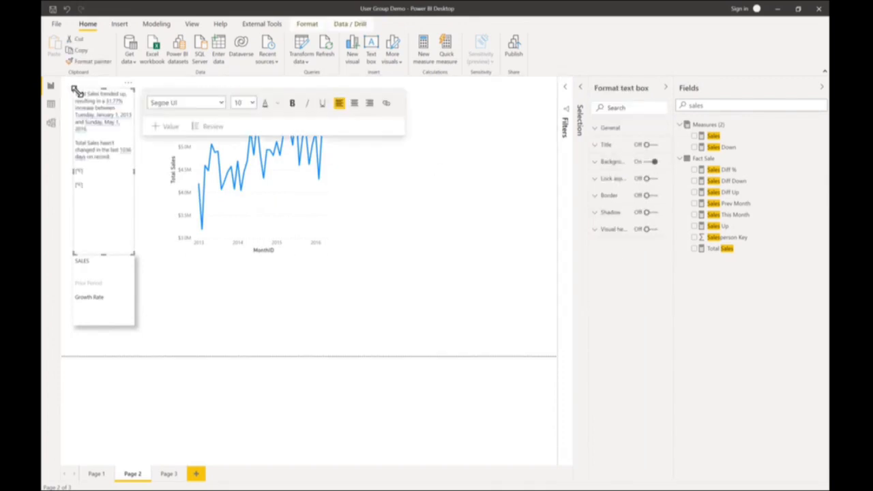
pyautogui.moveTo(76, 90); pyautogui.dragTo(64, 90)
pyautogui.moveTo(133, 253); pyautogui.dragTo(485, 290)
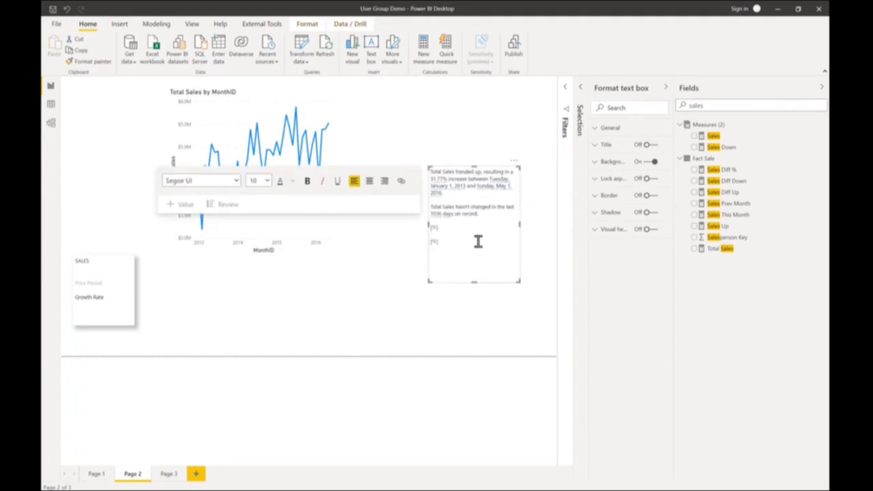
# Replace the generated narrative text with the bold heading SALES, and select the mid-2014 peak on the Total Sales by MonthID chart.
pyautogui.moveTo(469, 249); pyautogui.dragTo(414, 160)
pyautogui.moveTo(459, 249); pyautogui.dragTo(431, 170)
pyautogui.press('Delete')
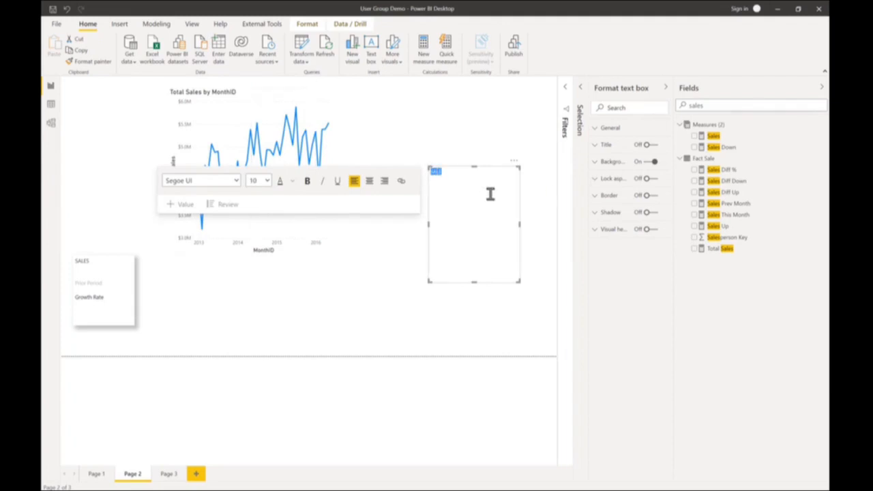
pyautogui.click(321, 182)
pyautogui.click(307, 182)
pyautogui.click(461, 176)
pyautogui.click(257, 130)
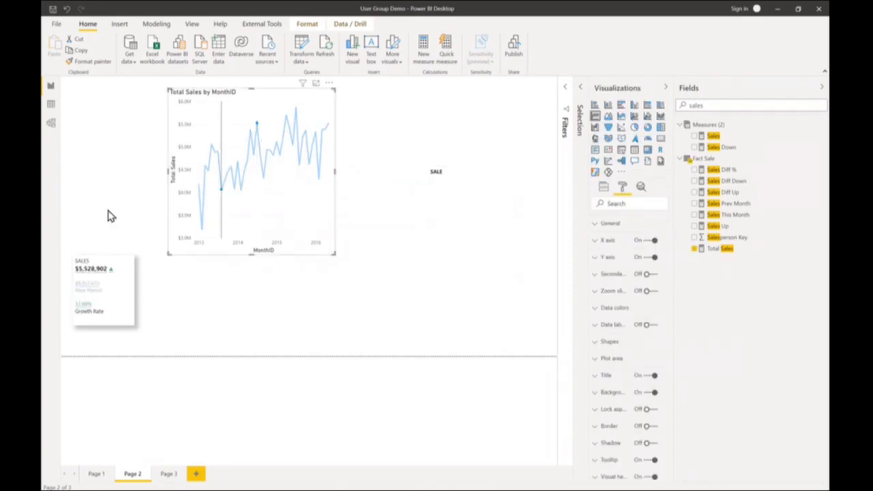
pyautogui.click(461, 177)
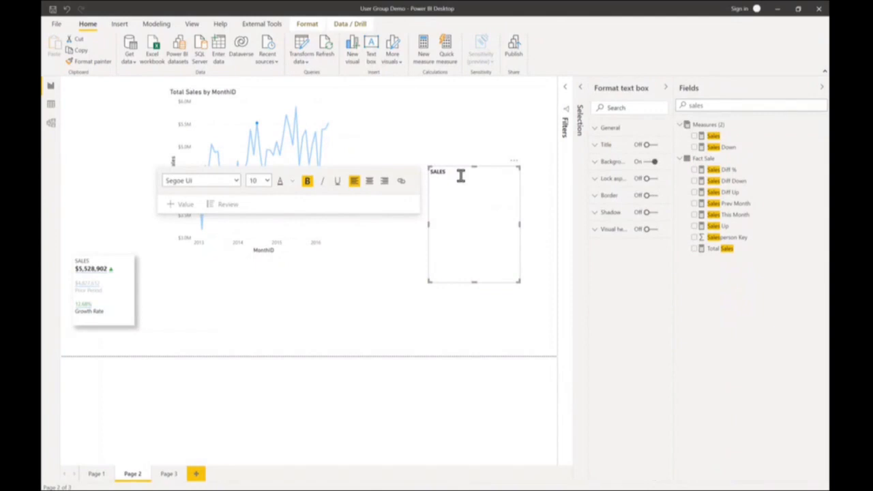
# Create a dynamic value under the SALES heading calculated from "sales this month", formatted as currency with 0 decimal places.
pyautogui.click(185, 206)
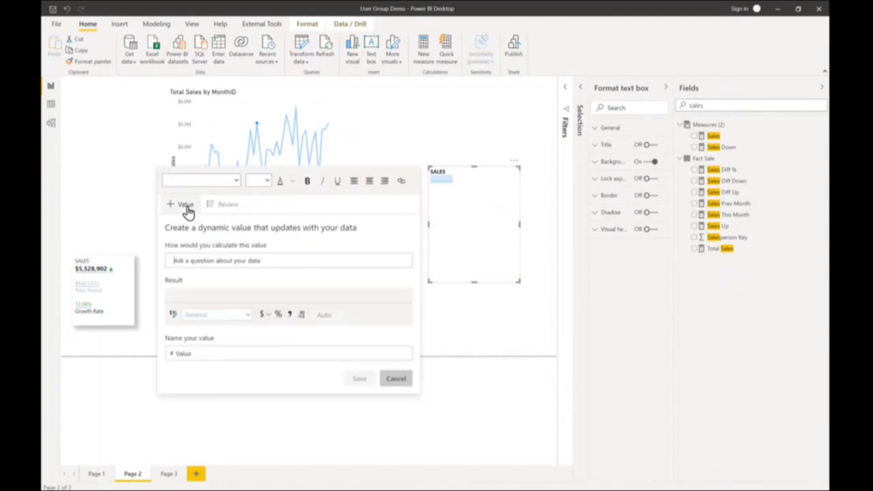
pyautogui.click(221, 210)
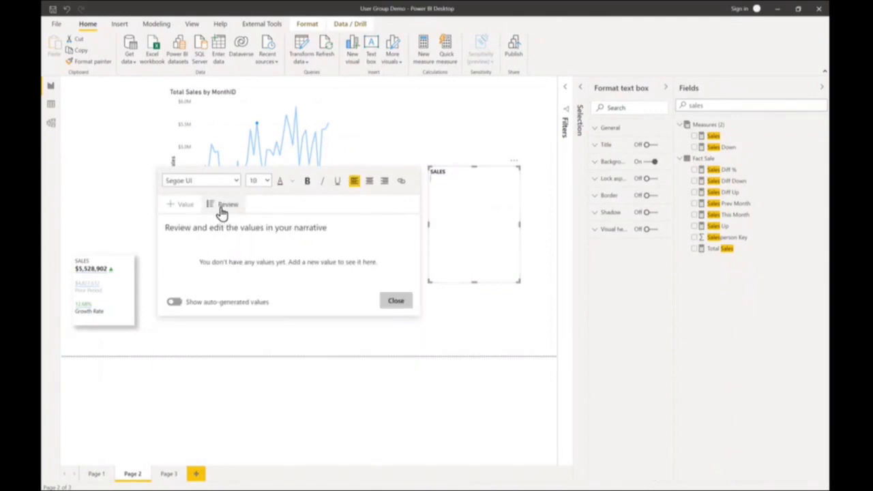
pyautogui.click(180, 208)
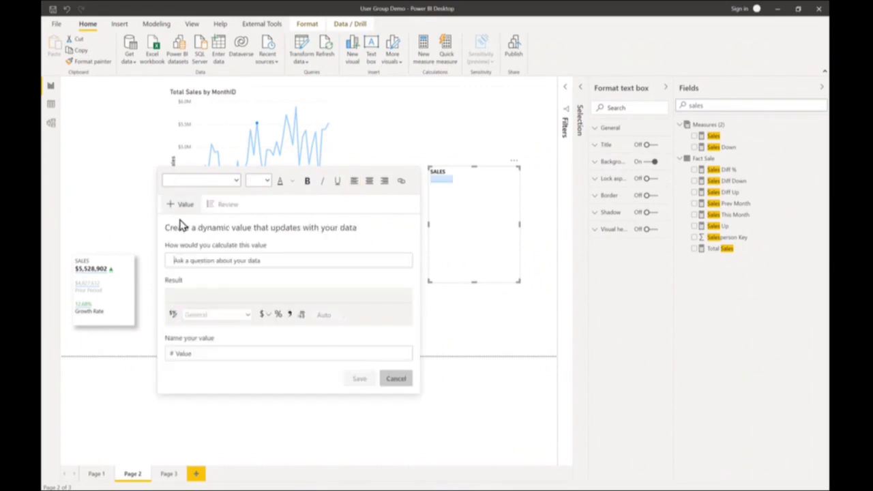
pyautogui.click(190, 262)
pyautogui.write('sales this mo')
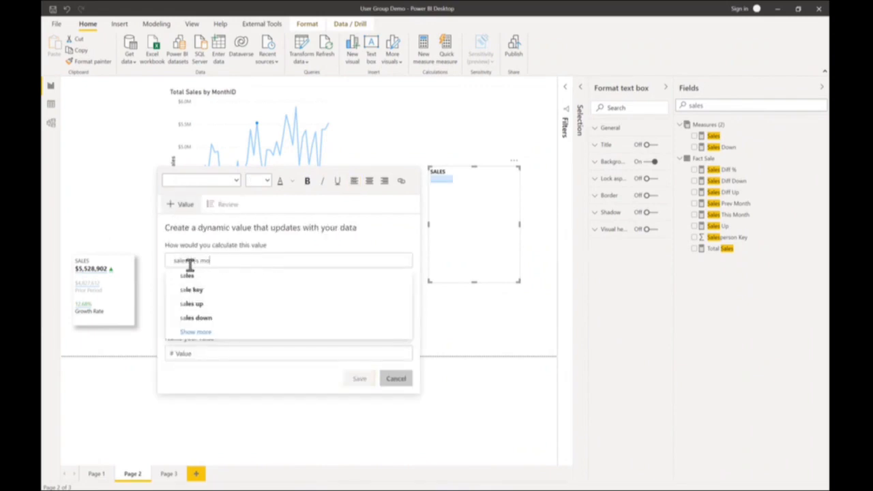
pyautogui.write('nth')
pyautogui.click(196, 276)
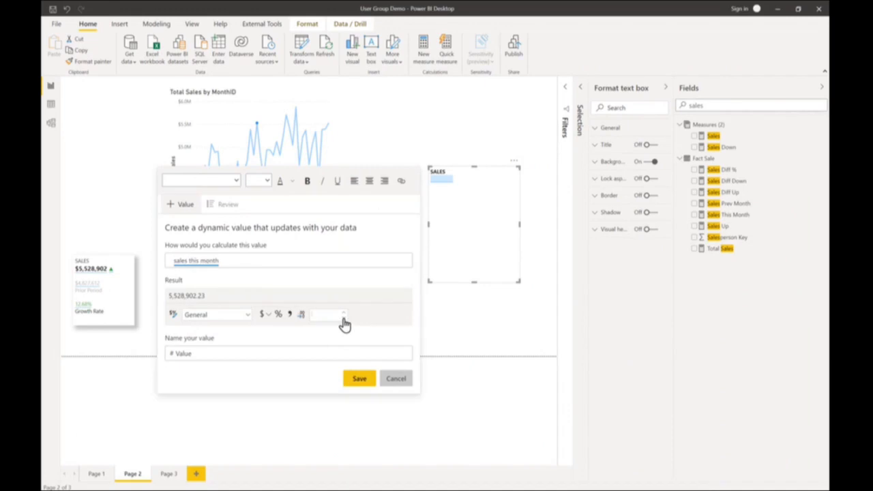
pyautogui.click(262, 315)
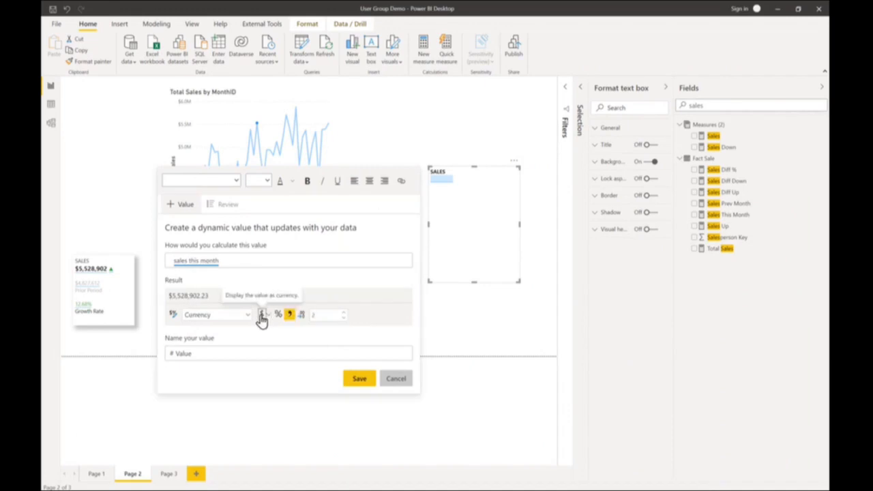
pyautogui.click(344, 318)
pyautogui.click(344, 319)
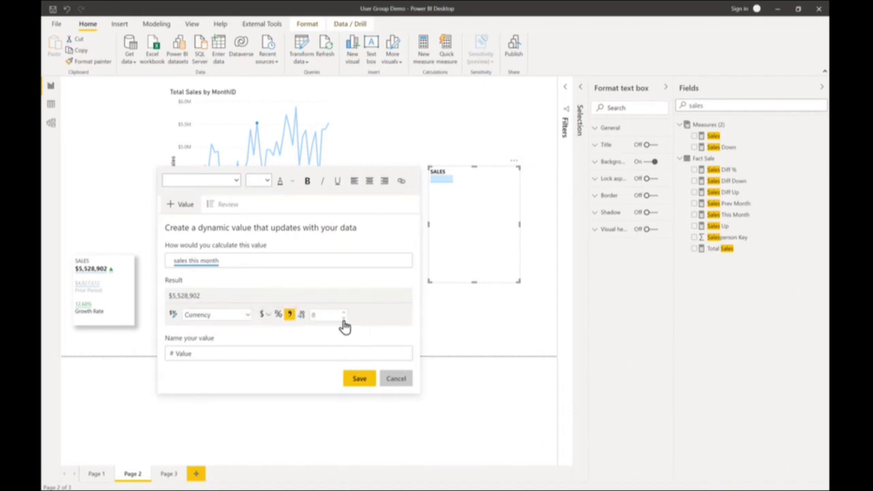
# Name the new dynamic value "Sale" and save it into the narrative.
pyautogui.click(223, 351)
pyautogui.write('VS')
pyautogui.press('BackSpace')
pyautogui.press('BackSpace')
pyautogui.write('Sale')
pyautogui.click(361, 379)
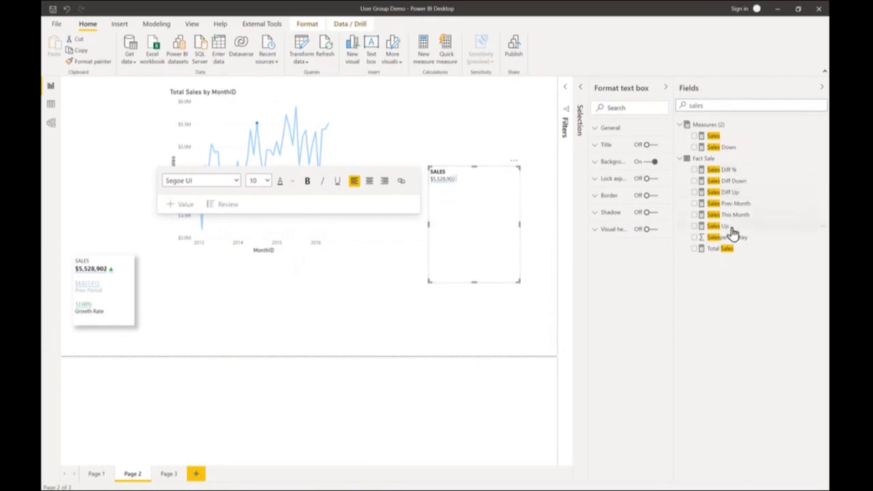
# Add a second dynamic value after the sales amount, calculated from "sales up" and named "Sales", and save it.
pyautogui.click(186, 204)
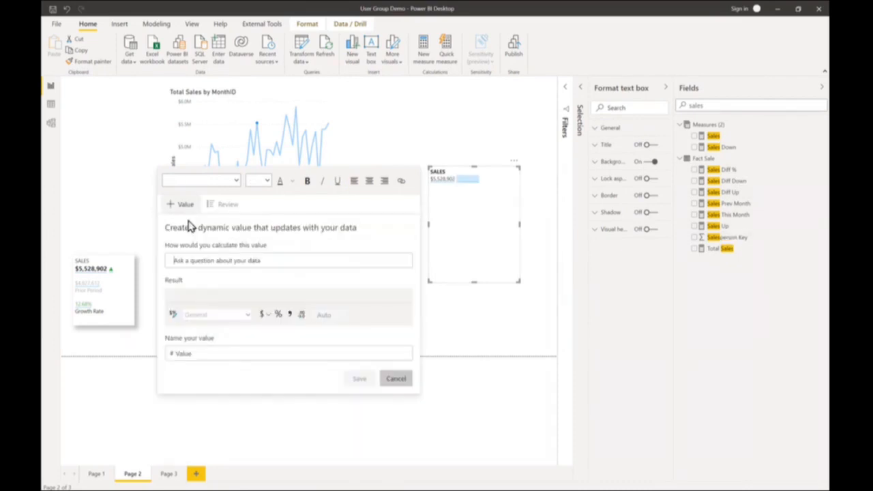
pyautogui.write('Sales')
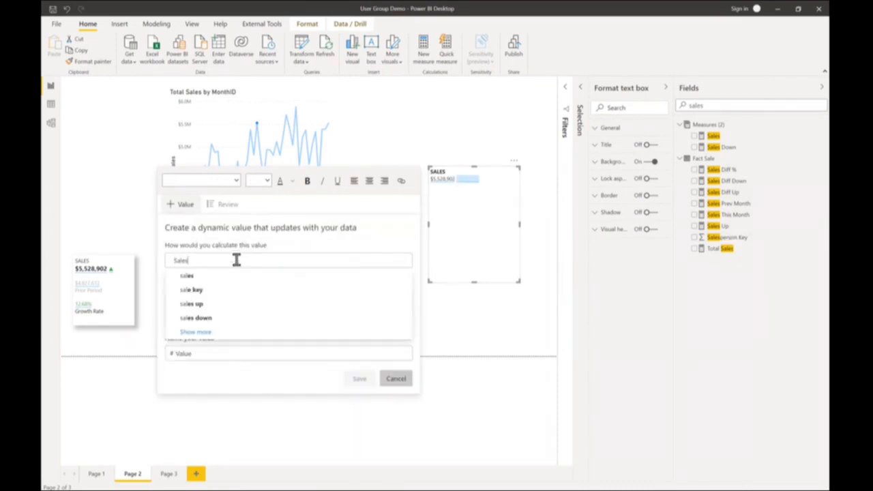
pyautogui.click(208, 306)
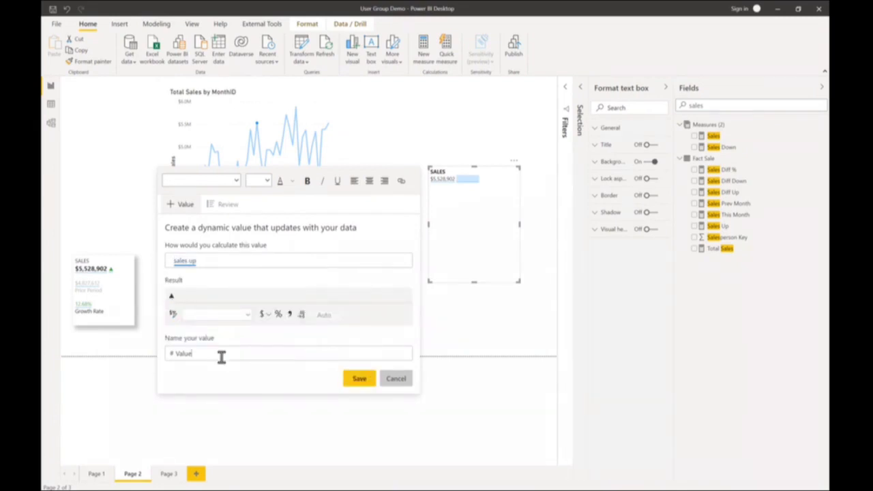
pyautogui.press('BackSpace')
pyautogui.press('BackSpace')
pyautogui.write('Sales')
pyautogui.click(359, 379)
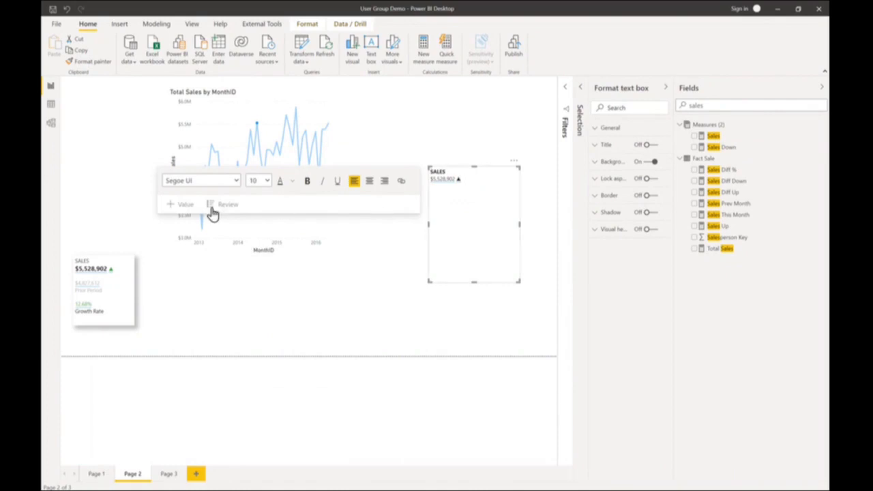
# Add a dynamic value after the up arrow, calculated from "sales down" and named "Sales down", and save it.
pyautogui.click(184, 205)
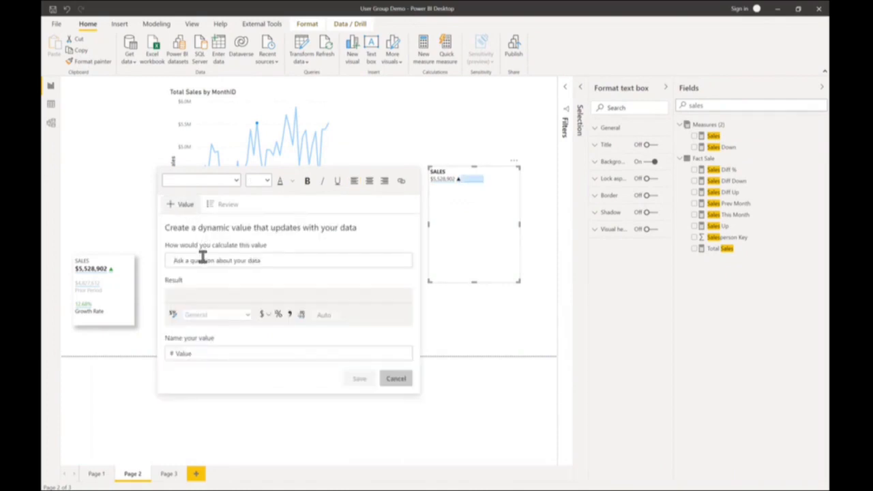
pyautogui.click(202, 257)
pyautogui.write('Sales')
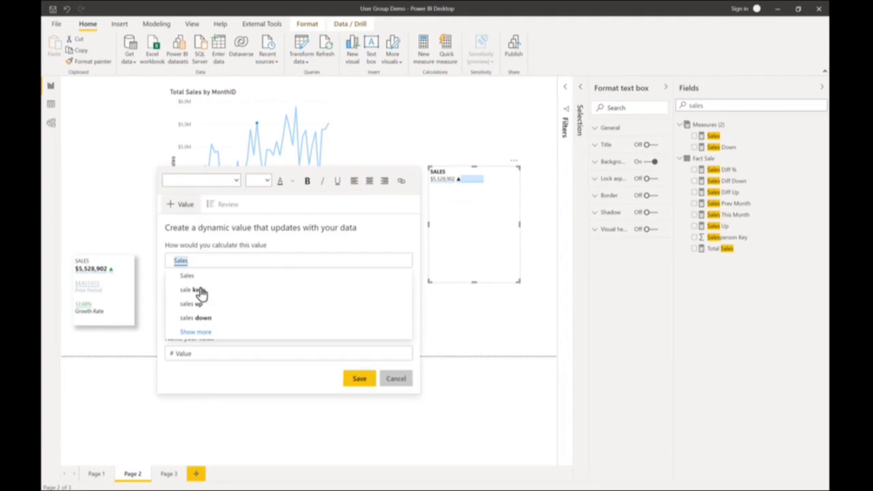
pyautogui.click(200, 318)
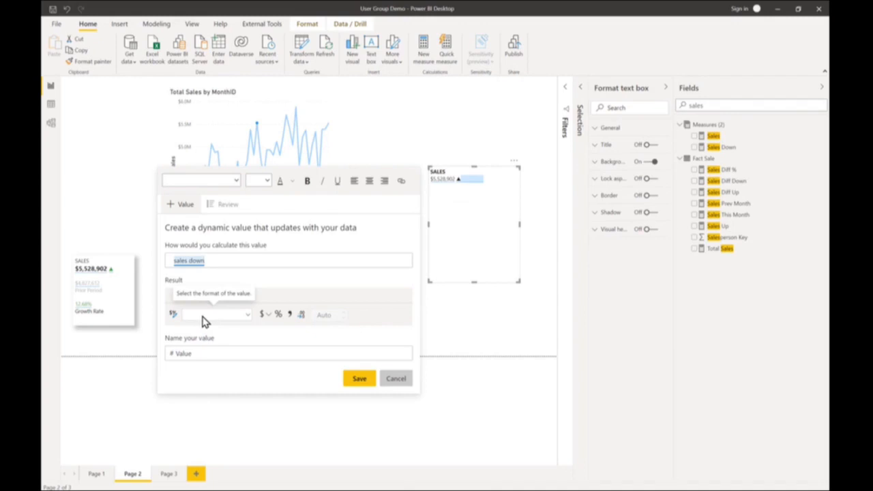
pyautogui.click(212, 354)
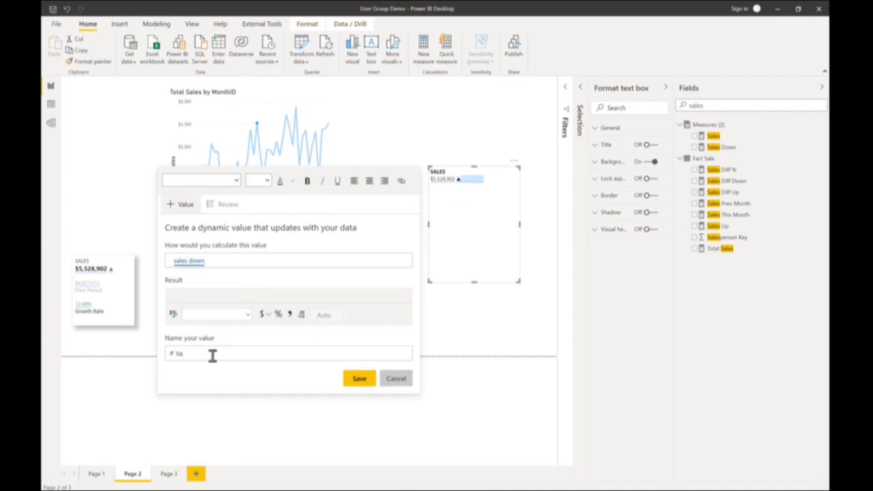
pyautogui.press('BackSpace')
pyautogui.write('Sales down')
pyautogui.click(358, 378)
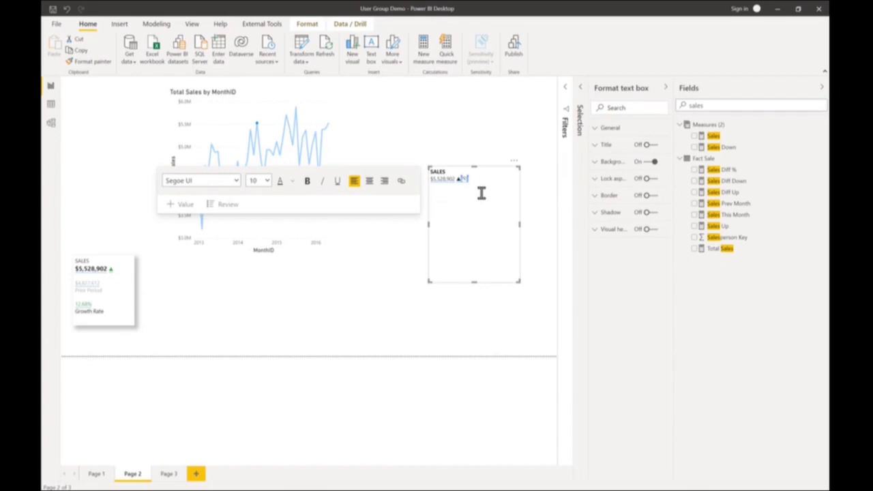
# Colour the sales down indicator red and the sales up arrow green in the narrative.
pyautogui.click(295, 186)
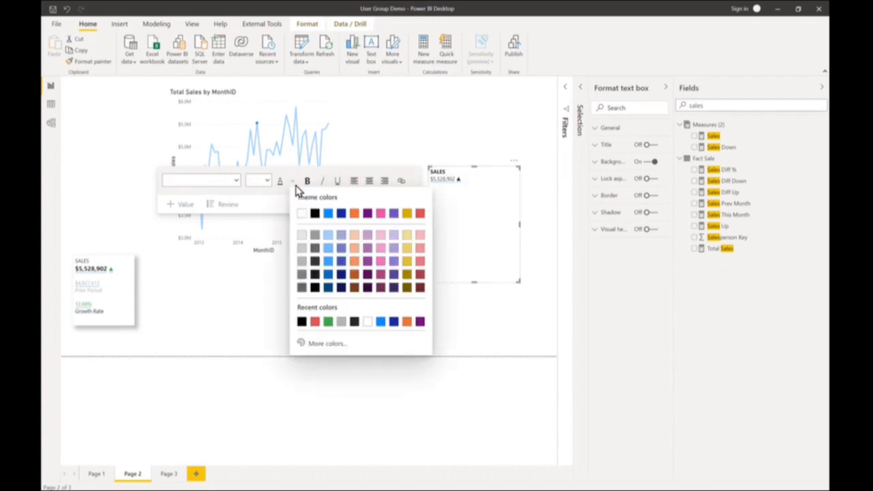
pyautogui.click(315, 323)
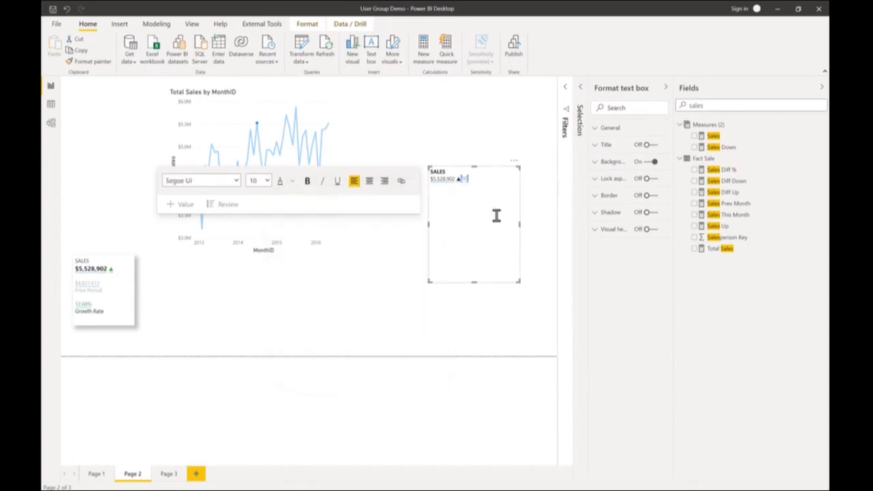
pyautogui.click(499, 192)
pyautogui.click(293, 183)
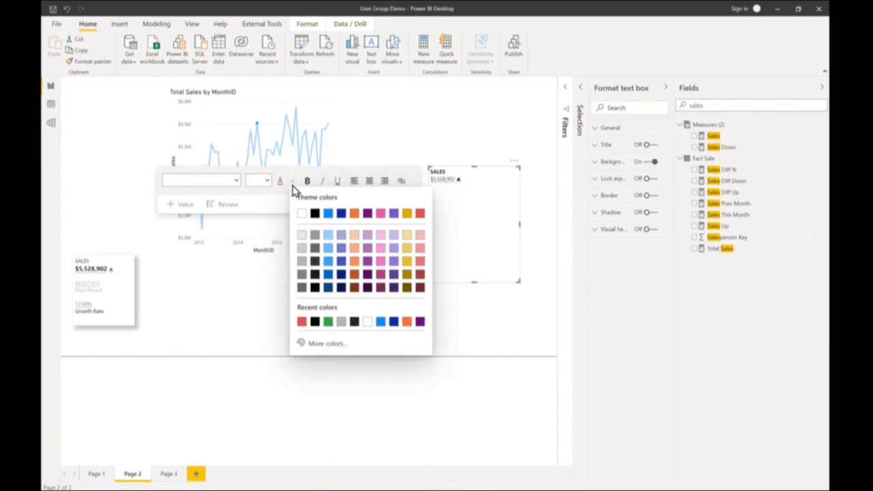
pyautogui.click(328, 322)
# Check the indicator colours by selecting the late-2014 low point on the Total Sales chart, and reselect the mid-2014 peak.
pyautogui.click(494, 326)
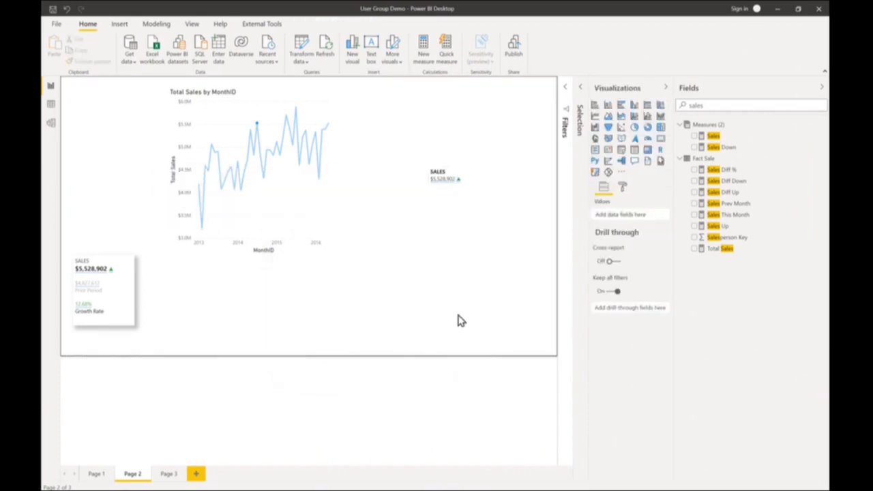
pyautogui.click(264, 181)
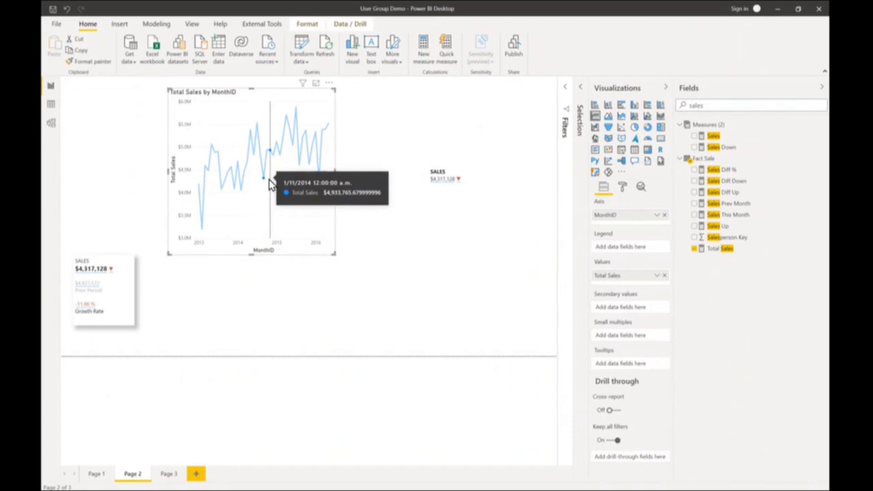
pyautogui.click(258, 135)
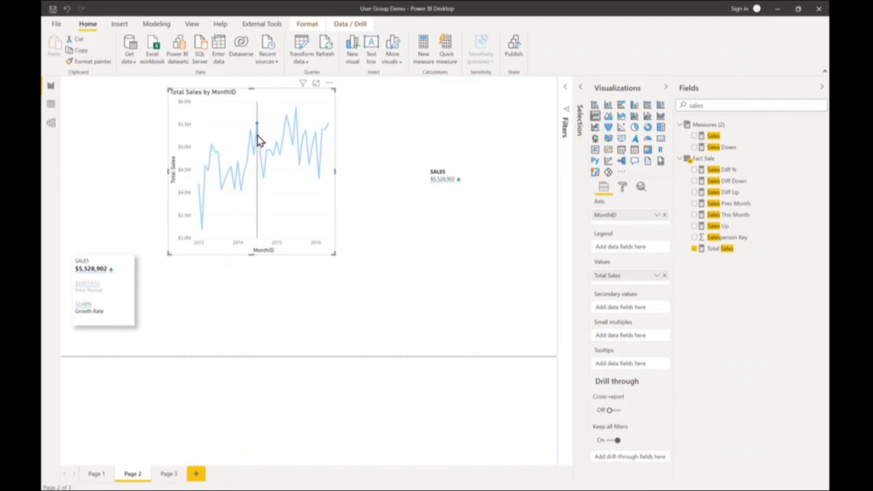
# Create a dynamic value below the sales amount calculated from "sales prev month", formatted as currency with 0 decimal places.
pyautogui.click(473, 196)
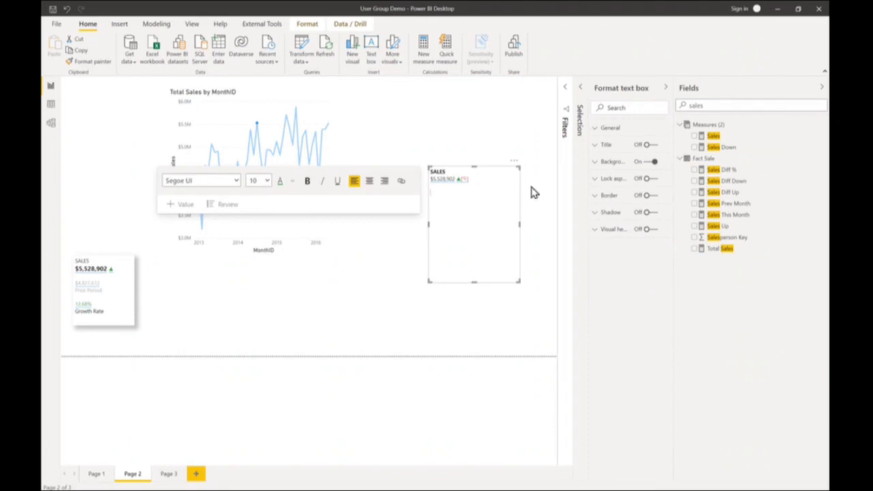
pyautogui.click(186, 207)
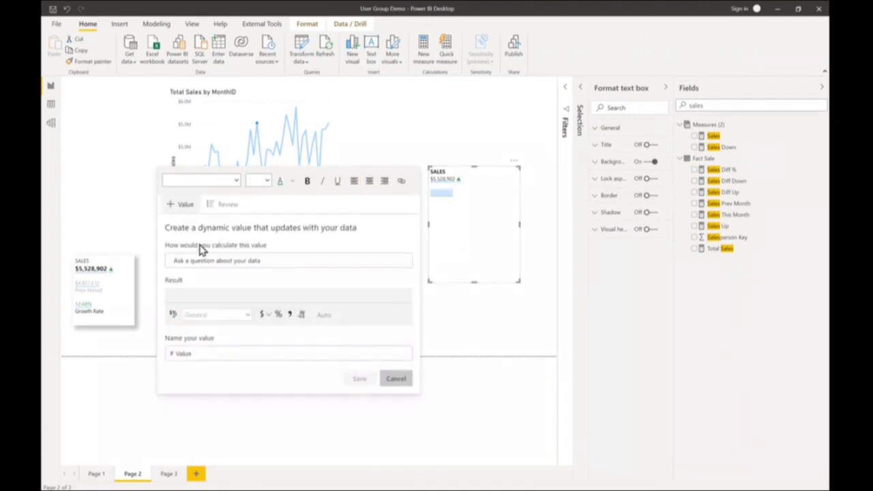
pyautogui.write('sales prev month')
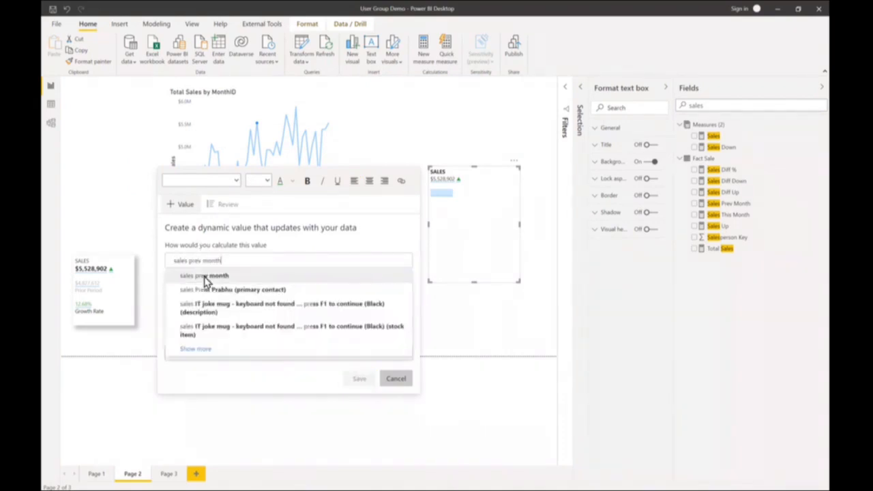
pyautogui.click(204, 279)
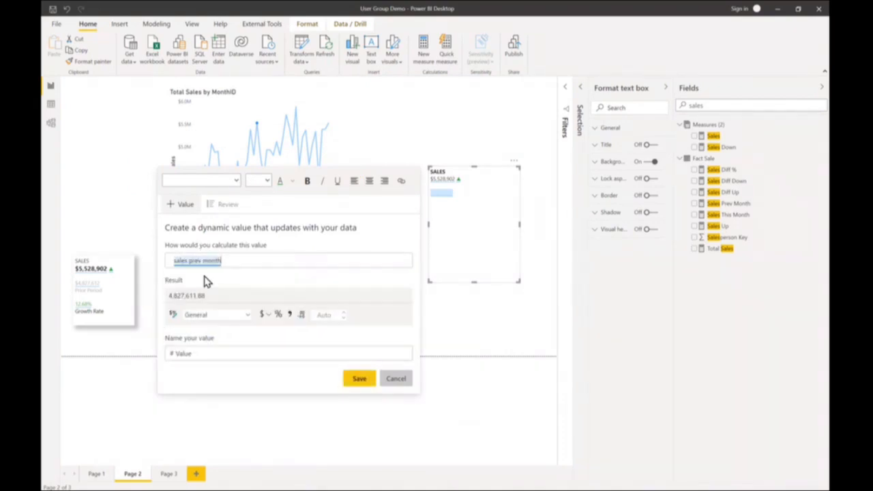
pyautogui.click(261, 316)
pyautogui.doubleClick(343, 317)
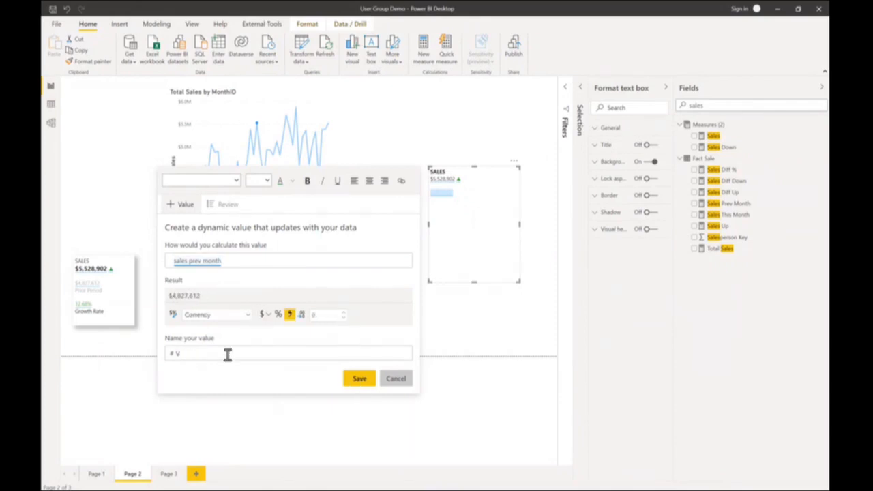
# Name the new dynamic value "prior month" and save it into the narrative.
pyautogui.press('BackSpace')
pyautogui.write('pre')
pyautogui.write('or month')
pyautogui.click(360, 379)
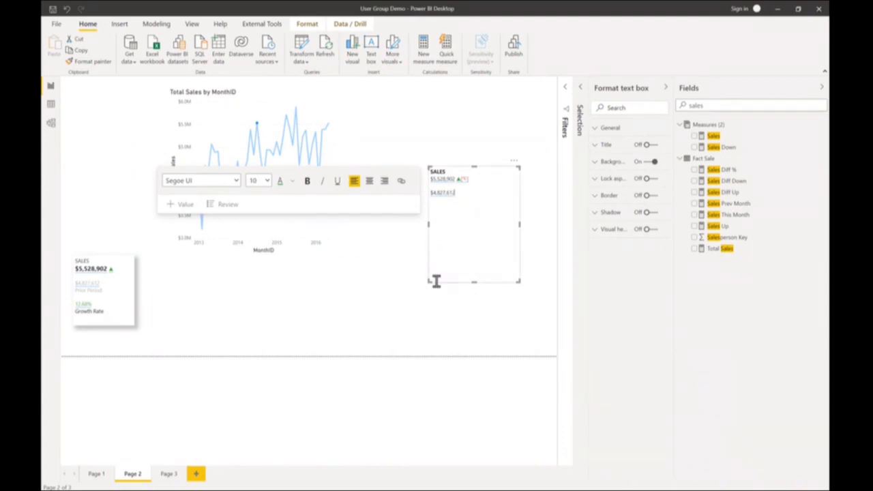
# Add the label Prior Period under the previous month's amount and colour both lines light gray.
pyautogui.press('Return')
pyautogui.write('Prior Period')
pyautogui.moveTo(457, 199); pyautogui.dragTo(487, 206)
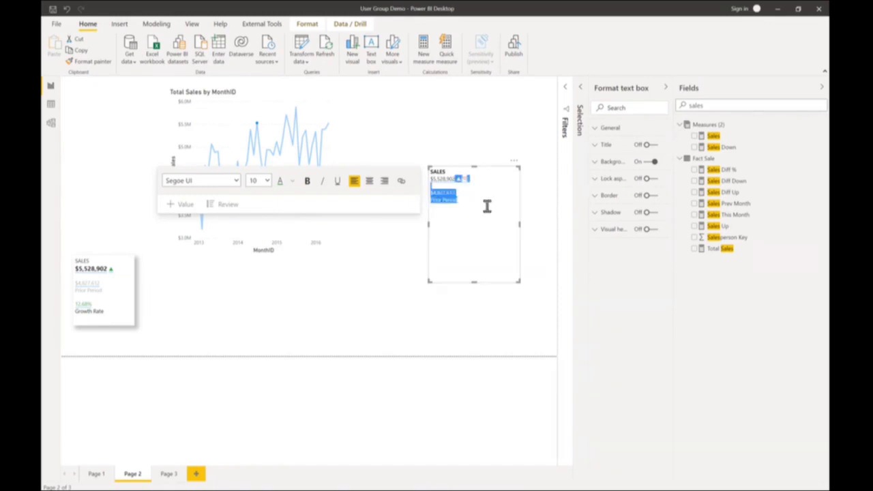
pyautogui.hotkey('shift', 'Down')
pyautogui.hotkey('shift', 'Down')
pyautogui.hotkey('shift', 'Down')
pyautogui.hotkey('shift', 'Up')
pyautogui.hotkey('shift', 'Up')
pyautogui.hotkey('shift', 'Up')
pyautogui.hotkey('shift', 'Right')
pyautogui.click(487, 206)
pyautogui.hotkey('shift', 'Up')
pyautogui.hotkey('shift', 'Up')
pyautogui.click(293, 182)
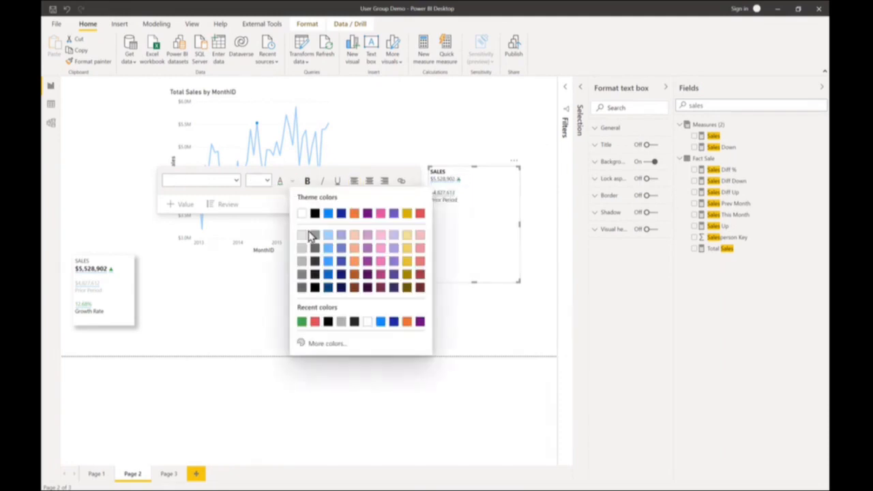
pyautogui.click(302, 245)
# Add a dynamic value below Prior Period calculated from "sales diff up", name it "Sales d", and save it.
pyautogui.click(473, 230)
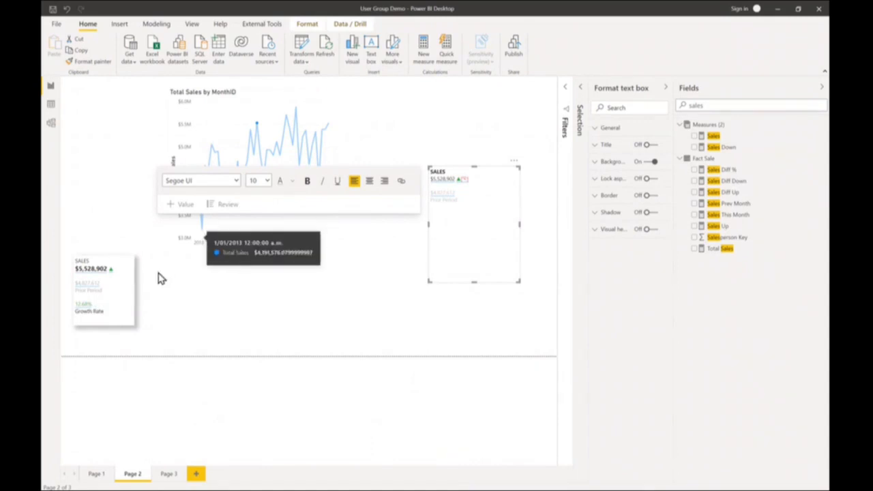
pyautogui.click(185, 206)
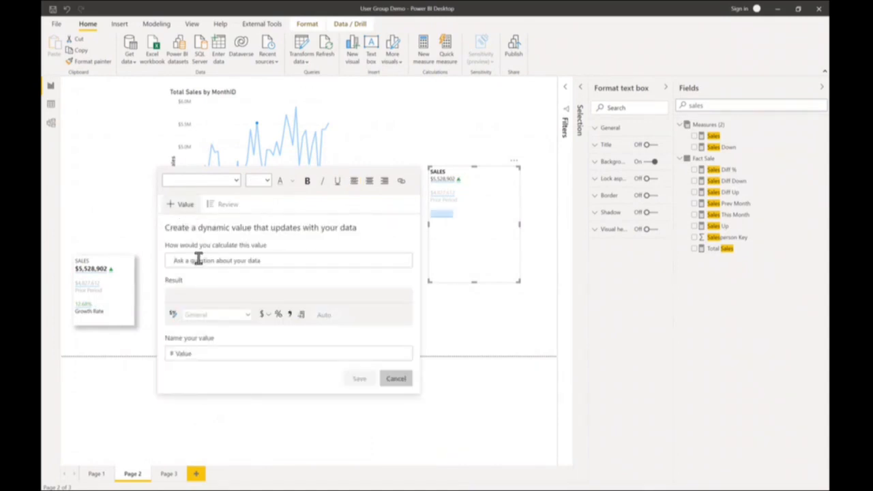
pyautogui.write('sales')
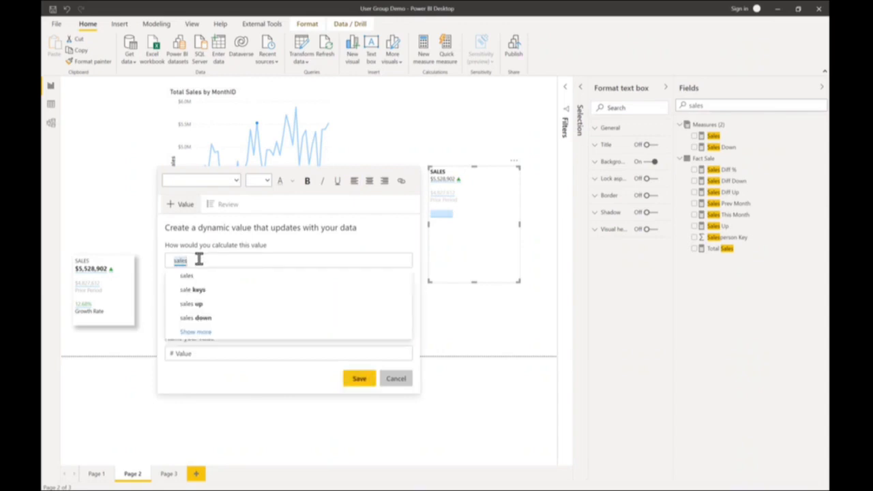
pyautogui.write(' d')
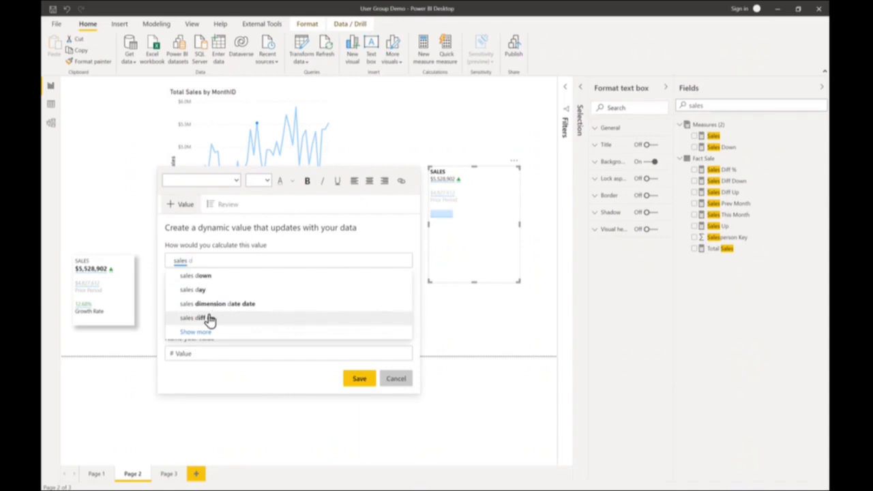
pyautogui.click(210, 318)
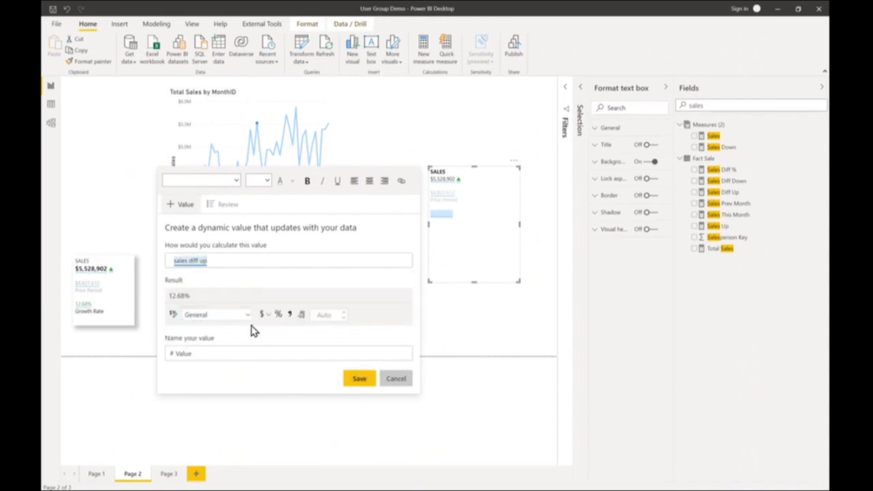
pyautogui.click(203, 354)
pyautogui.press('BackSpace')
pyautogui.press('BackSpace')
pyautogui.press('BackSpace')
pyautogui.write('Sales d')
pyautogui.click(355, 379)
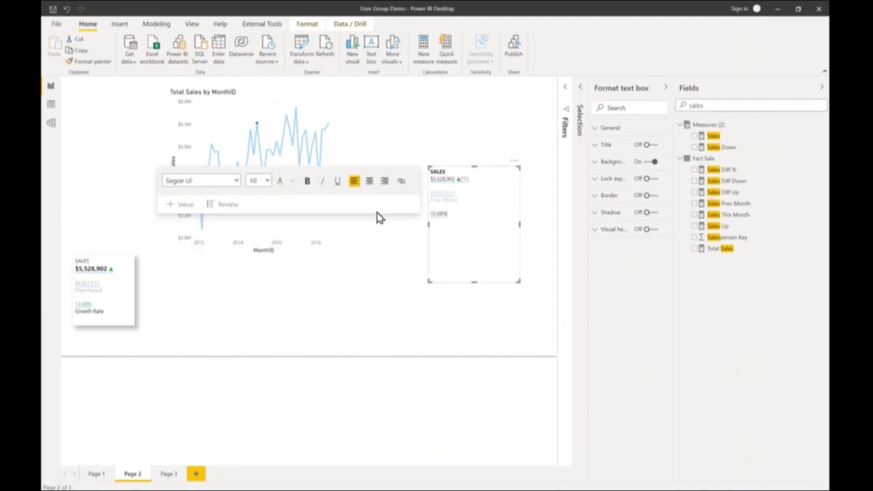
# Add a dynamic value after the growth percentage, calculated from "sales diff down" and named "sales diff down", and save it.
pyautogui.click(181, 205)
pyautogui.write('sales diff')
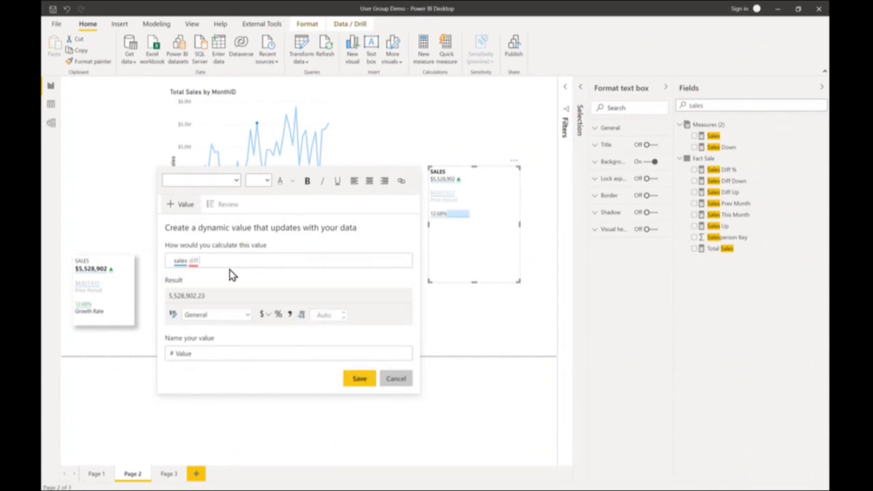
pyautogui.click(224, 260)
pyautogui.write('dow')
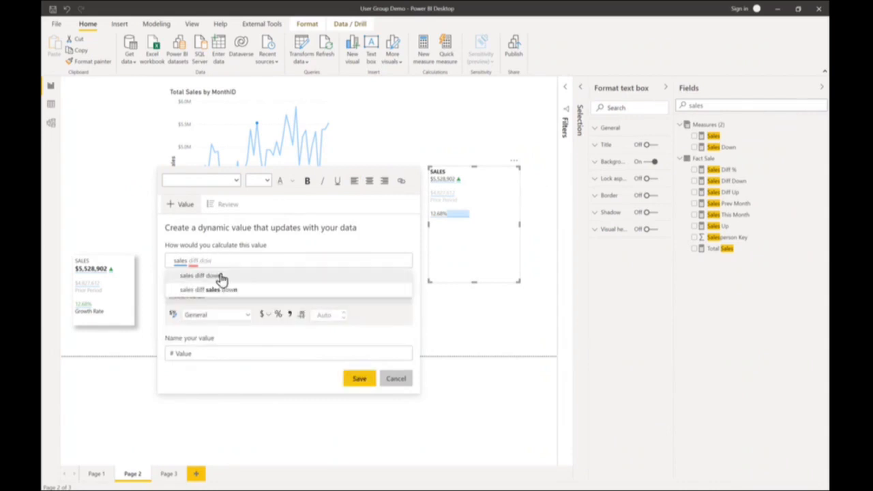
pyautogui.click(220, 278)
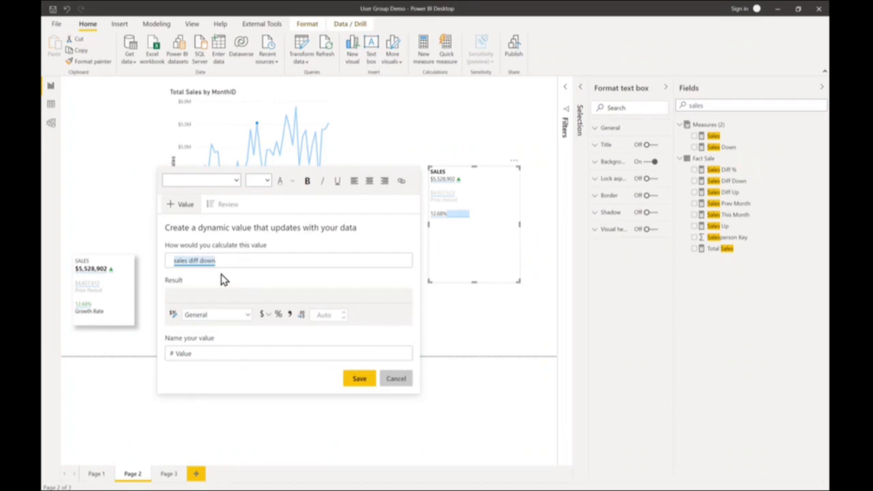
pyautogui.click(197, 354)
pyautogui.press('BackSpace')
pyautogui.press('BackSpace')
pyautogui.write('sales diff down')
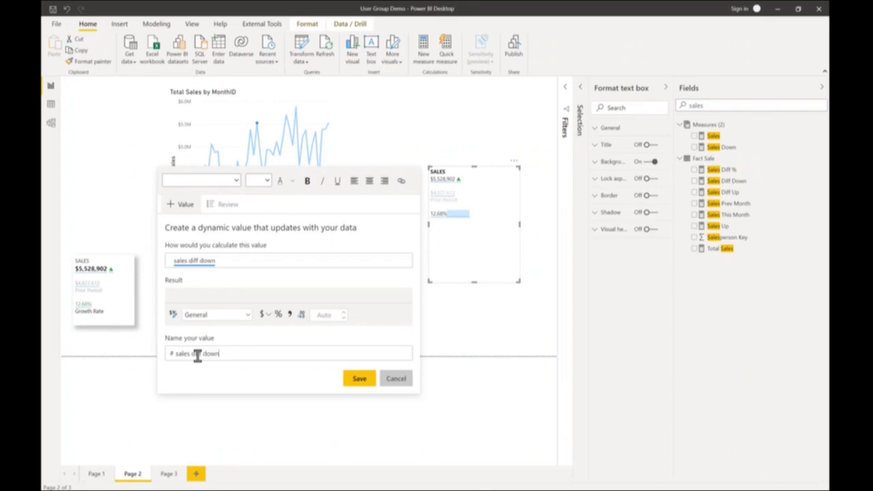
pyautogui.click(359, 378)
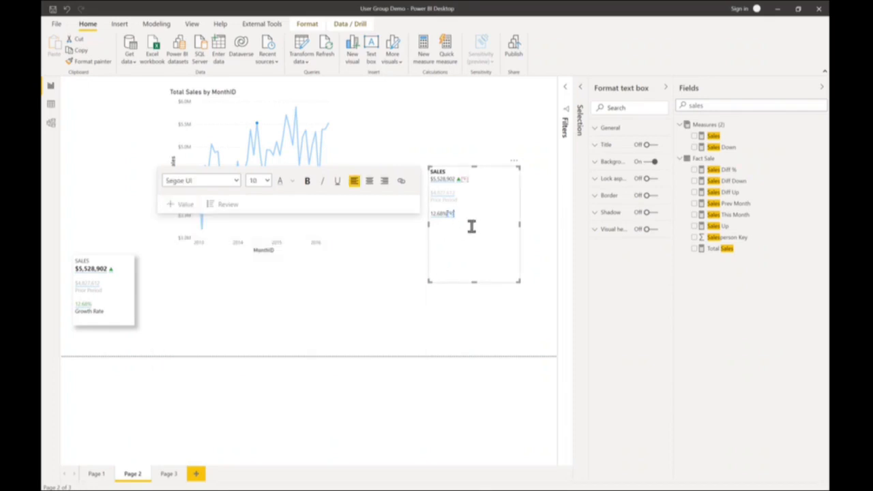
# Colour the sales diff down value red and the sales diff up percentage green.
pyautogui.click(295, 188)
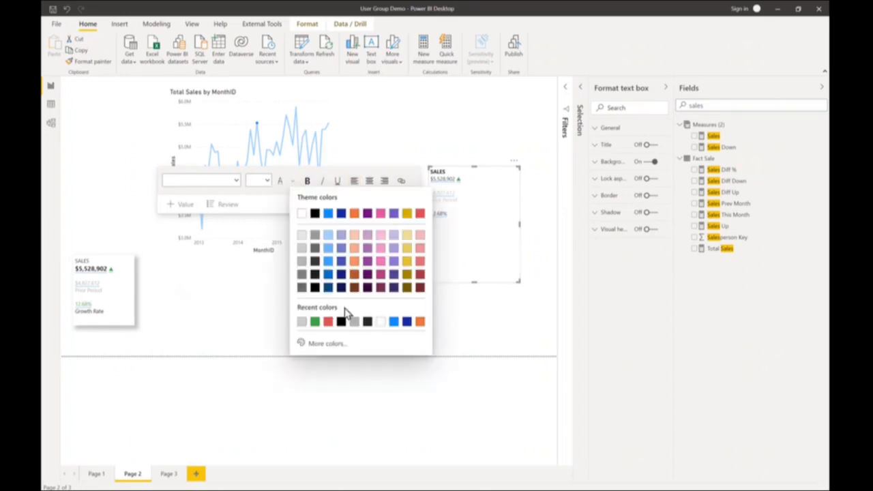
pyautogui.click(327, 325)
pyautogui.click(474, 216)
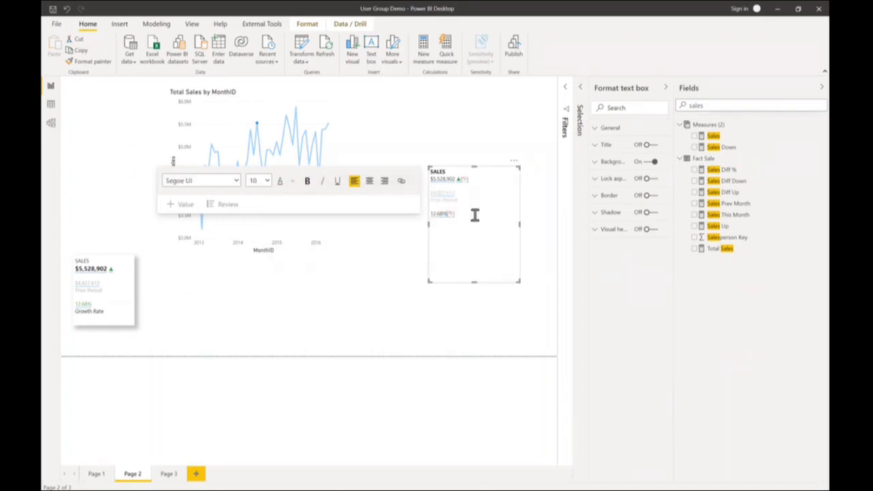
pyautogui.hotkey('shift', 'Home')
pyautogui.click(292, 185)
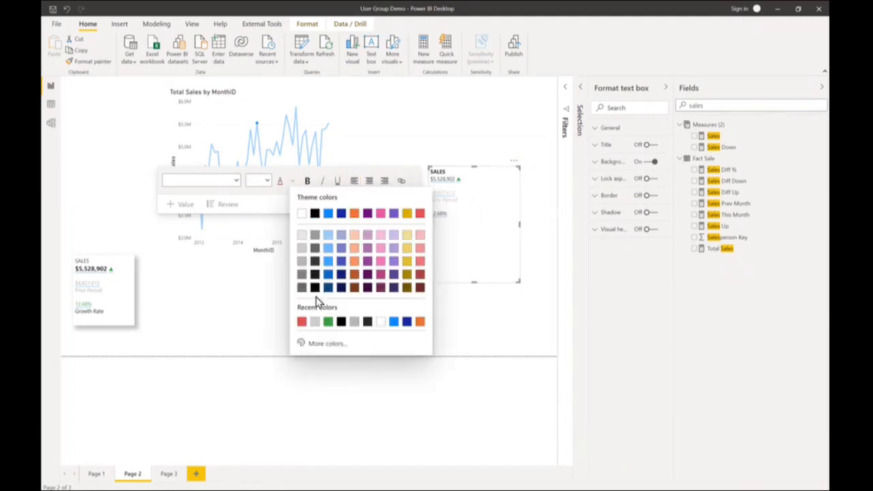
pyautogui.click(330, 321)
# Colour the Growth Rate label in the new KPI card black and deselect the text box.
pyautogui.click(476, 218)
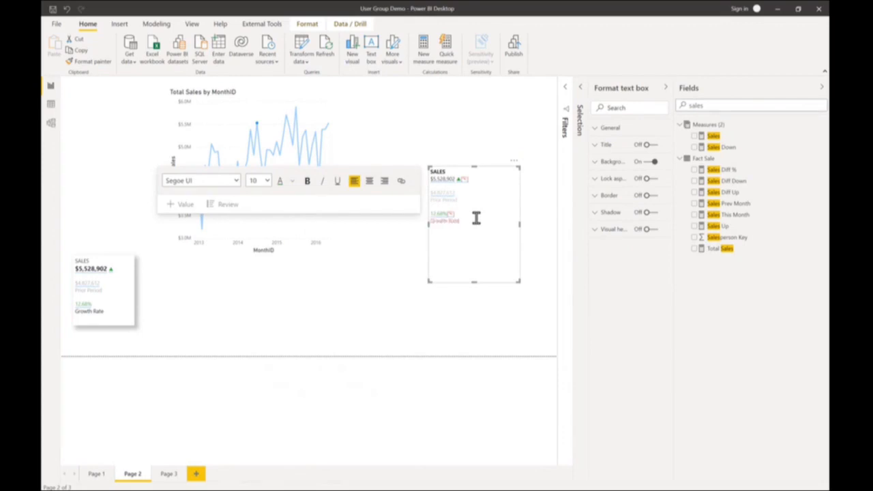
pyautogui.hotkey('shift', 'Left')
pyautogui.hotkey('shift', 'Left')
pyautogui.hotkey('shift', 'Left')
pyautogui.hotkey('shift', 'Left')
pyautogui.hotkey('shift', 'Left')
pyautogui.hotkey('shift', 'Left')
pyautogui.hotkey('shift', 'Left')
pyautogui.hotkey('shift', 'Left')
pyautogui.hotkey('shift', 'Left')
pyautogui.hotkey('shift', 'Left')
pyautogui.hotkey('shift', 'Left')
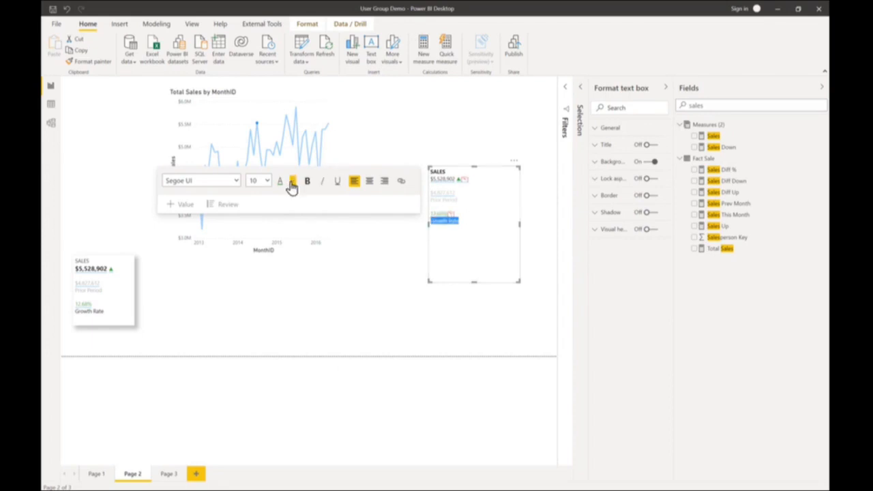
pyautogui.click(294, 184)
pyautogui.click(314, 214)
pyautogui.click(473, 256)
pyautogui.click(422, 289)
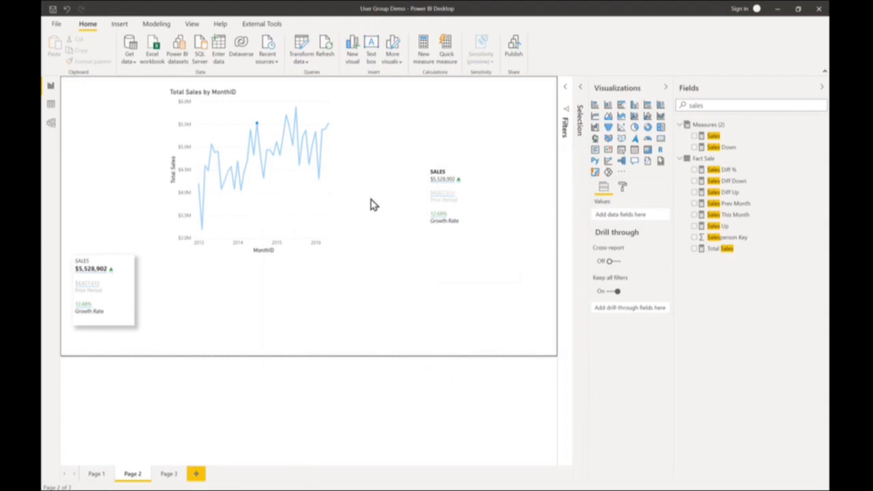
# Check the new KPI card by selecting a low month and a higher month around 2016 on the Total Sales line chart.
pyautogui.click(321, 184)
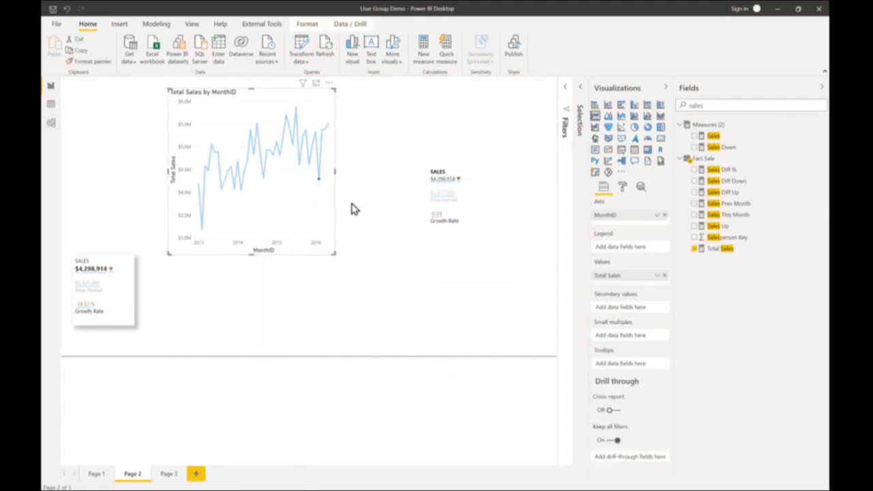
pyautogui.click(318, 148)
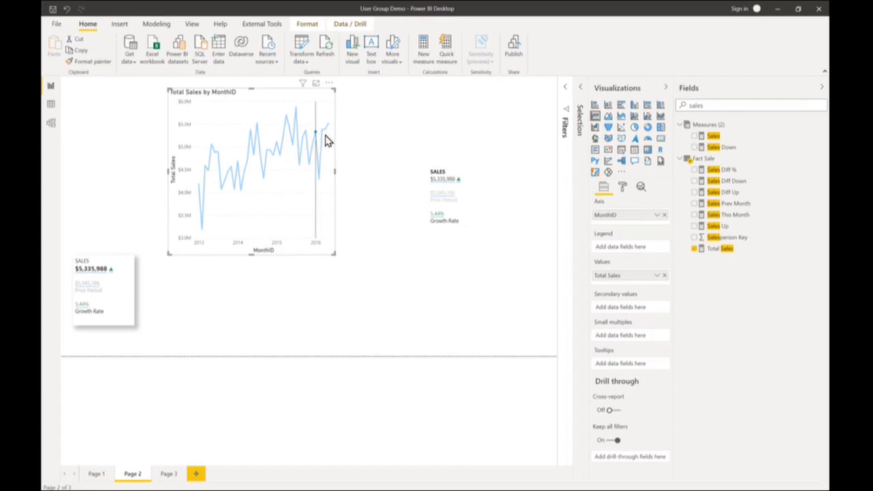
pyautogui.click(464, 220)
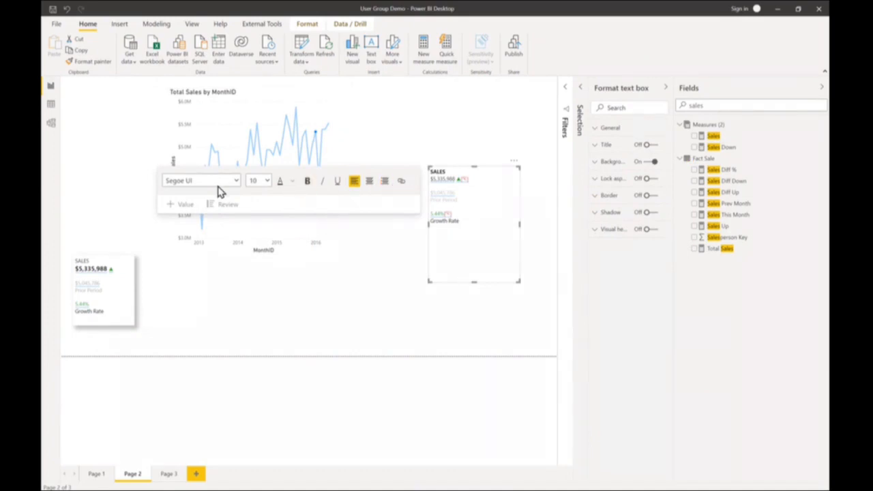
pyautogui.click(401, 262)
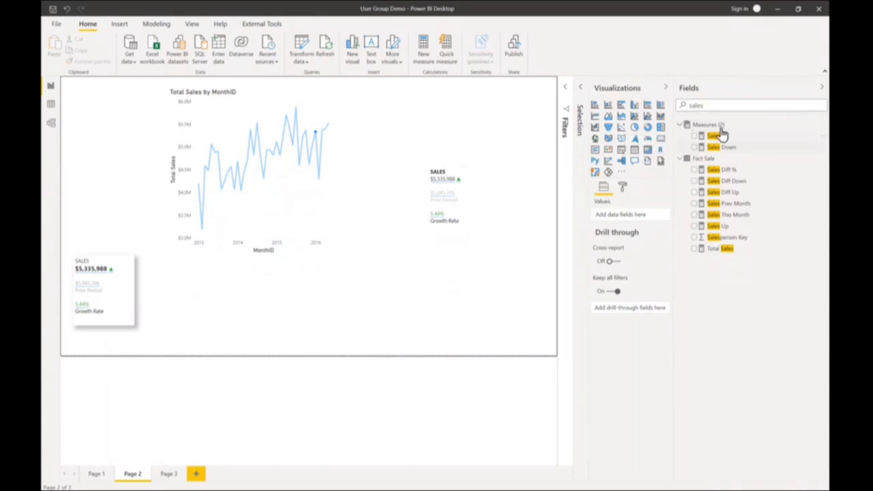
# Add a slicer for Color from Dimension Stock Item below the card, filter it to Blue, and select a low 2015 month on the chart.
pyautogui.doubleClick(683, 103)
pyautogui.press('BackSpace')
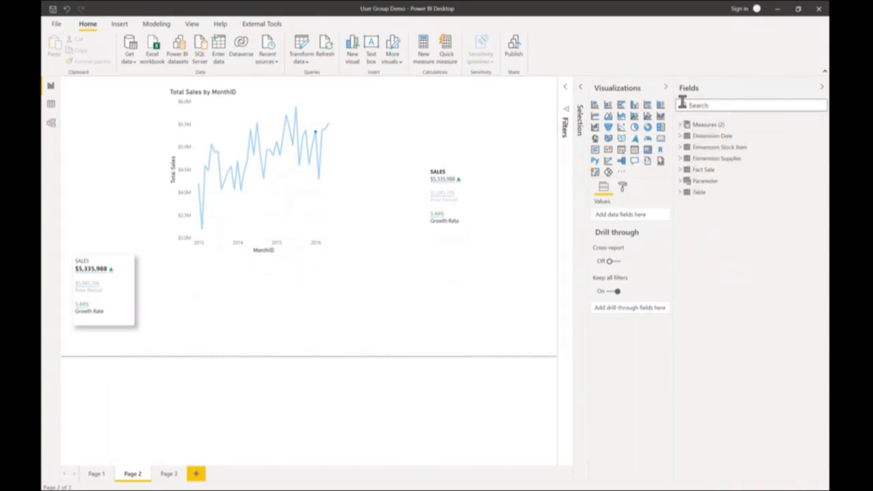
pyautogui.click(681, 147)
pyautogui.moveTo(713, 192); pyautogui.dragTo(407, 307)
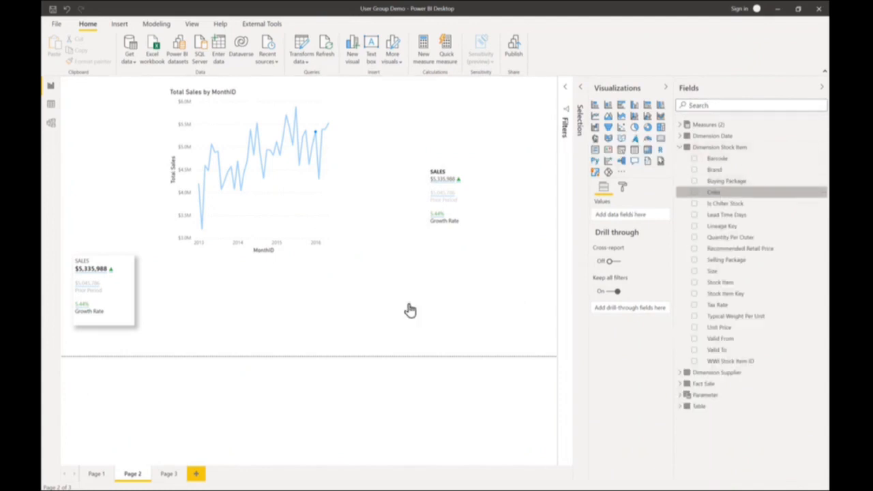
pyautogui.click(622, 150)
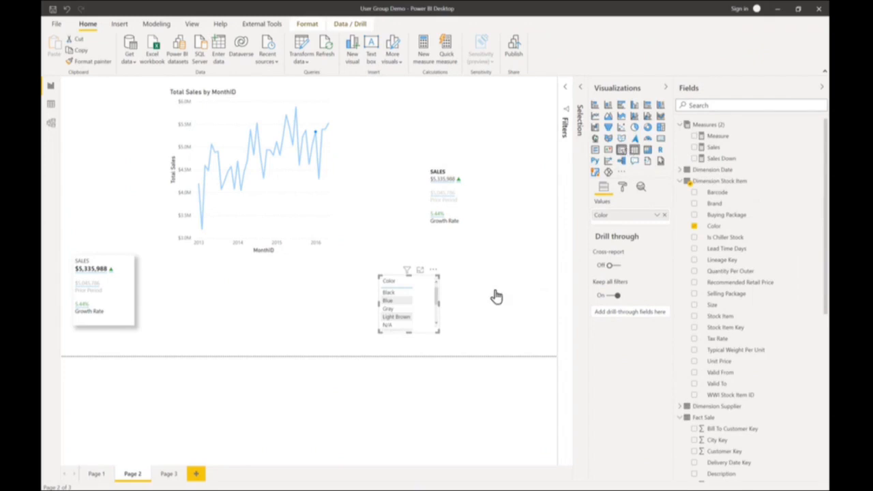
pyautogui.click(386, 295)
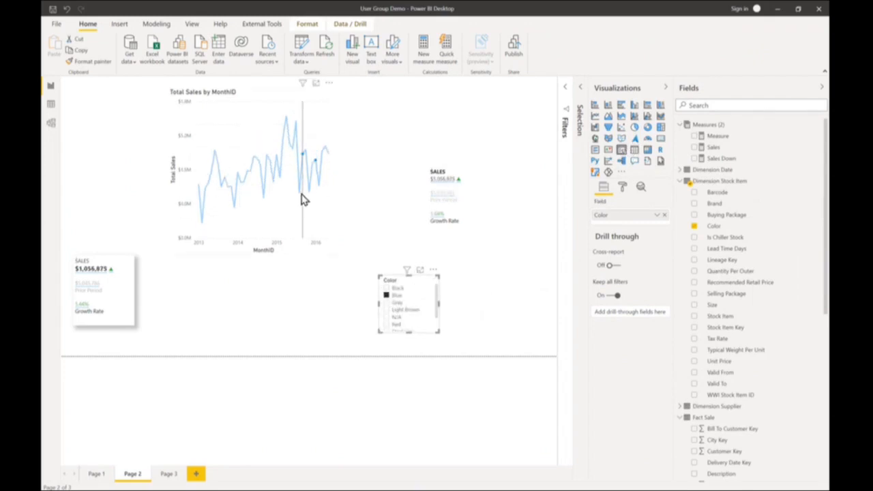
pyautogui.click(302, 198)
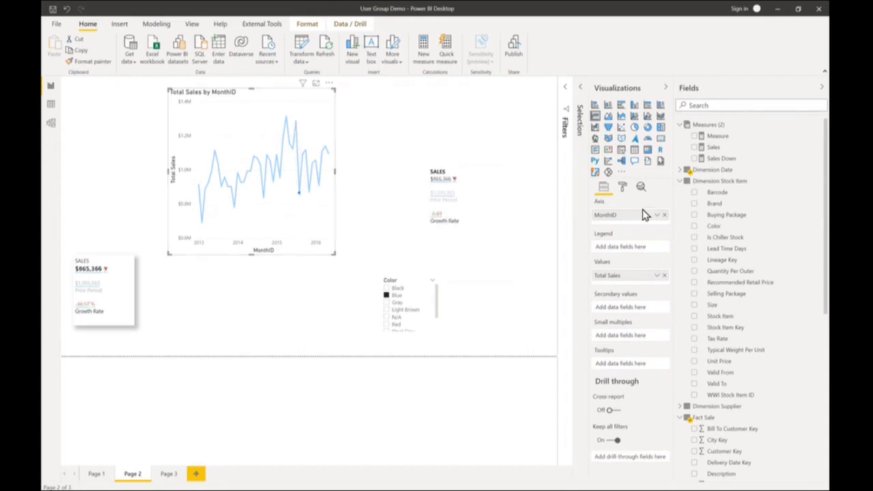
# Shrink the new KPI text box to fit its contents and turn on its shadow.
pyautogui.click(475, 200)
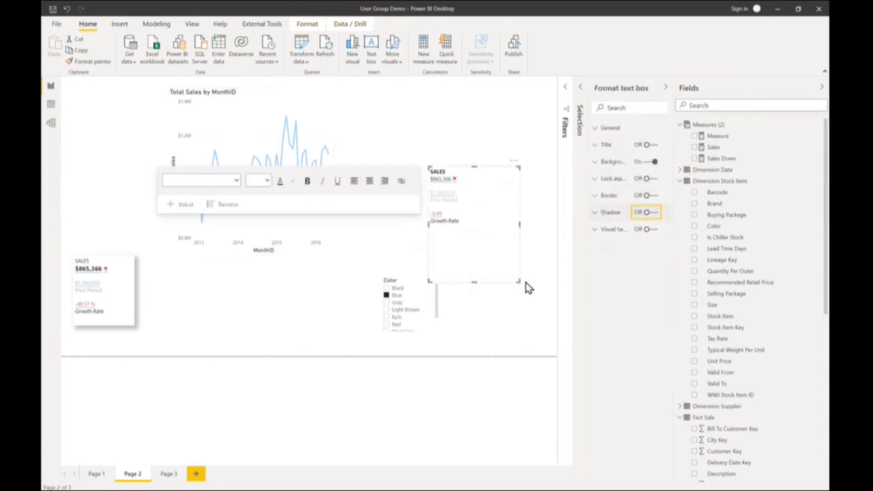
pyautogui.moveTo(518, 281); pyautogui.dragTo(498, 237)
pyautogui.click(651, 213)
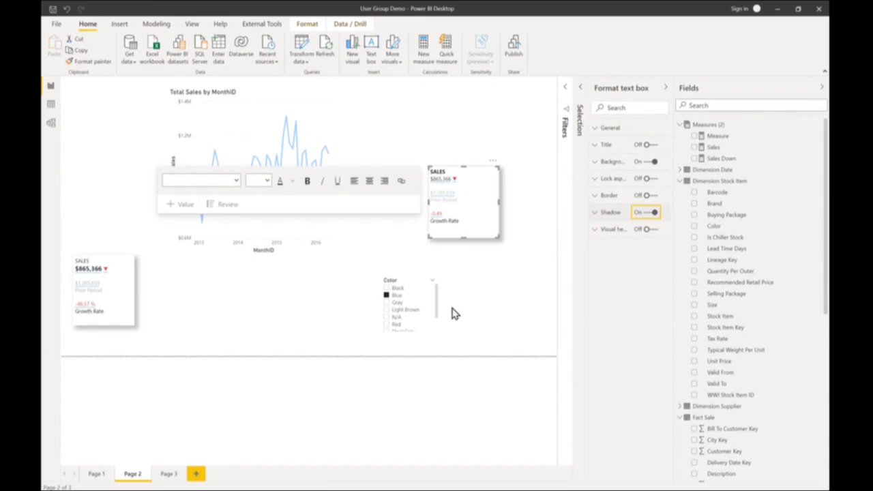
# Filter the Color slicer to Gray and select a 2014 month on the line chart to check both KPI cards.
pyautogui.click(450, 319)
pyautogui.click(387, 305)
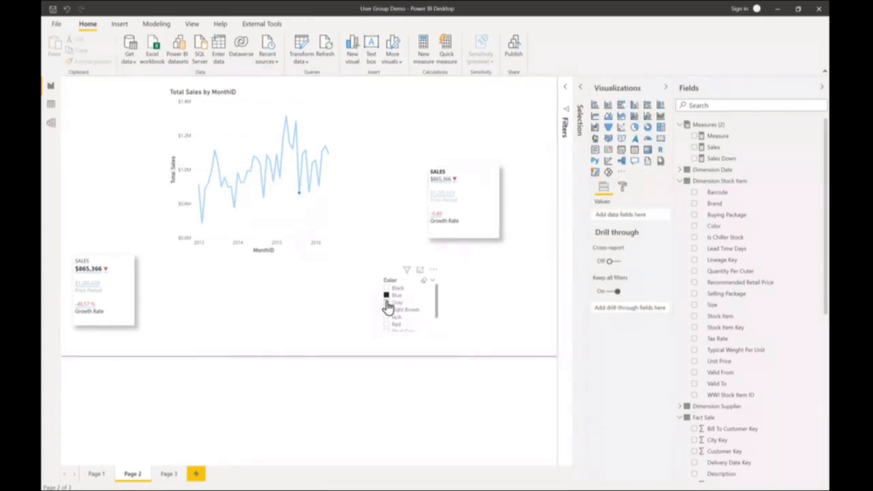
pyautogui.click(387, 305)
pyautogui.click(263, 190)
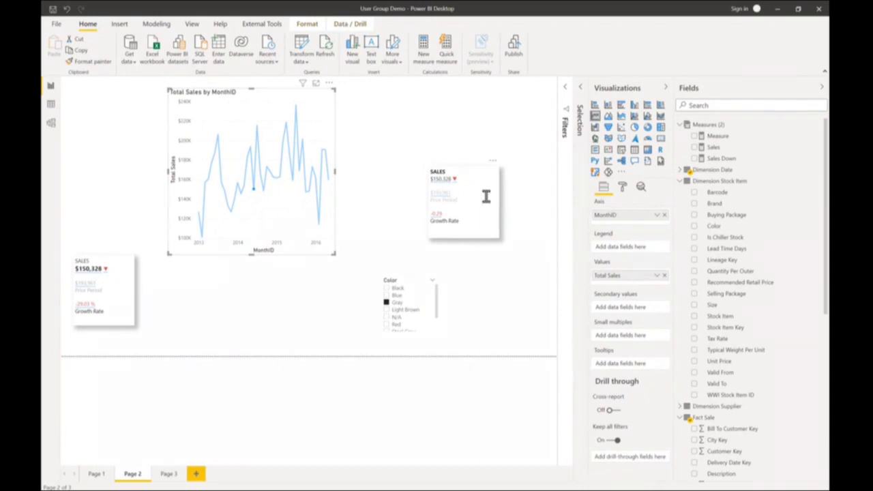
pyautogui.click(467, 152)
pyautogui.click(516, 239)
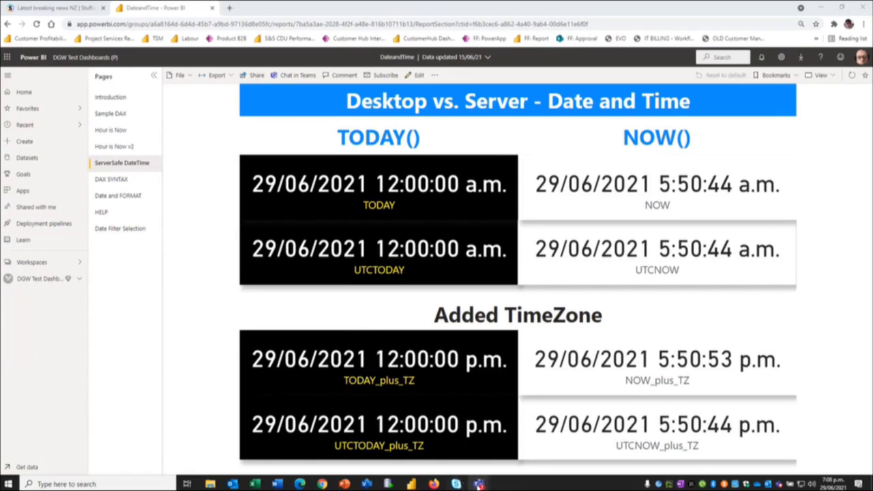
# Switch to the DateandTime report in Power BI Desktop and select the TODAY() heading text box.
pyautogui.moveTo(480, 484)
pyautogui.moveTo(411, 480)
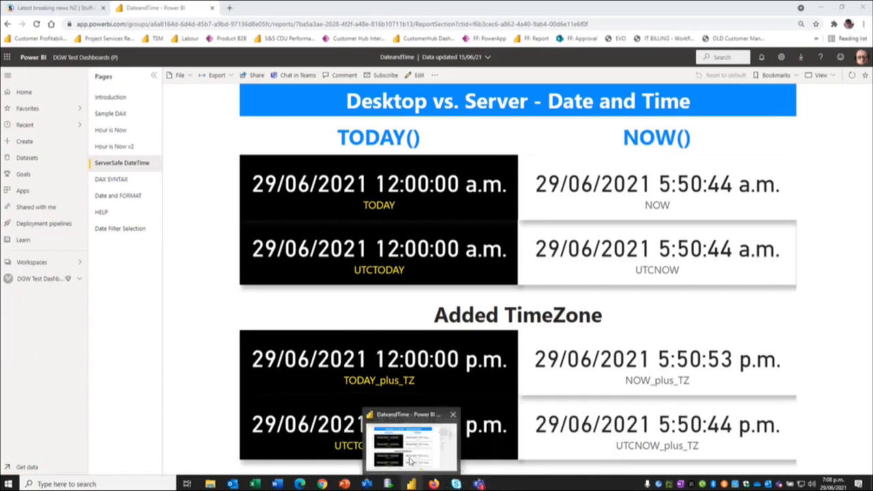
pyautogui.click(401, 463)
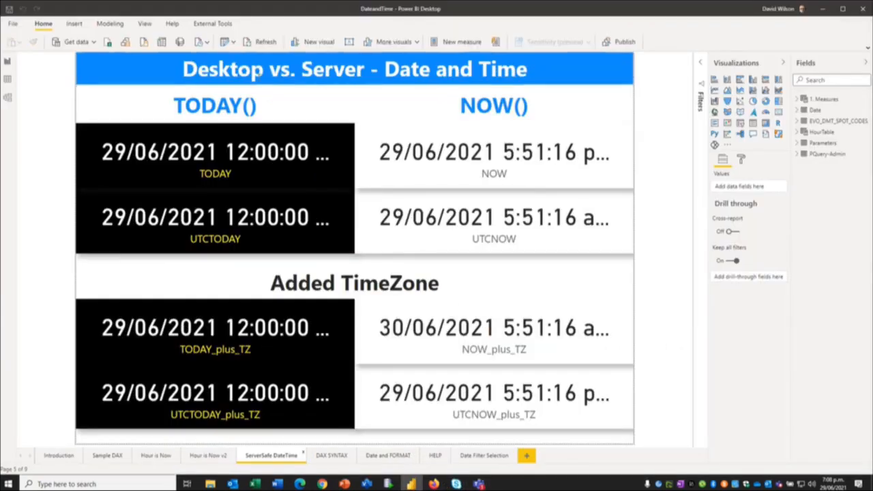
pyautogui.click(243, 106)
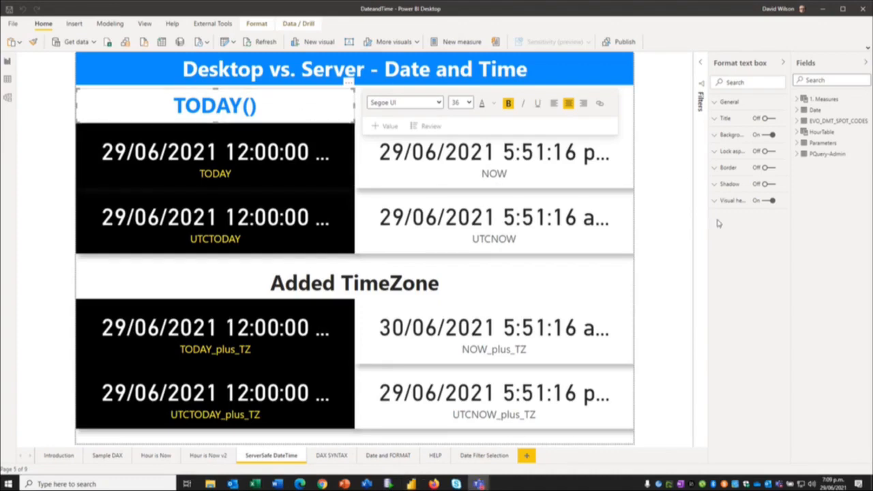
pyautogui.click(270, 92)
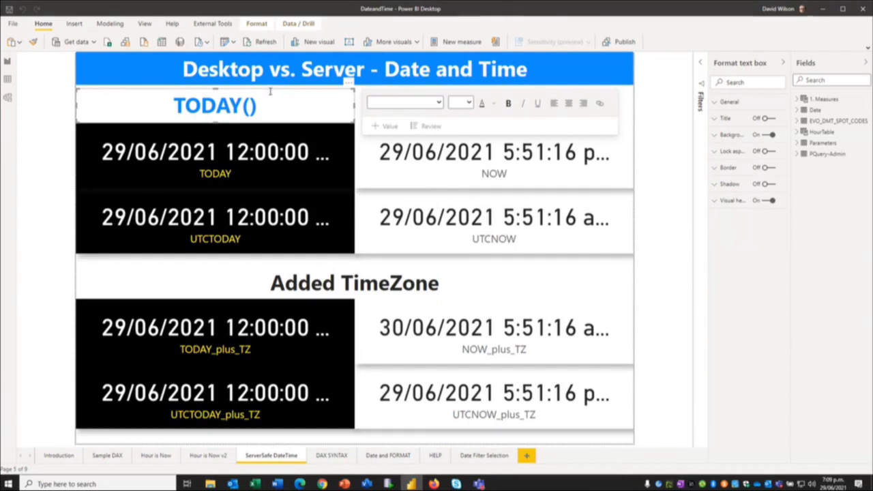
# Examine the Visual header formatting options of the TODAY() text box, from background color through to the header tooltip icon.
pyautogui.click(725, 201)
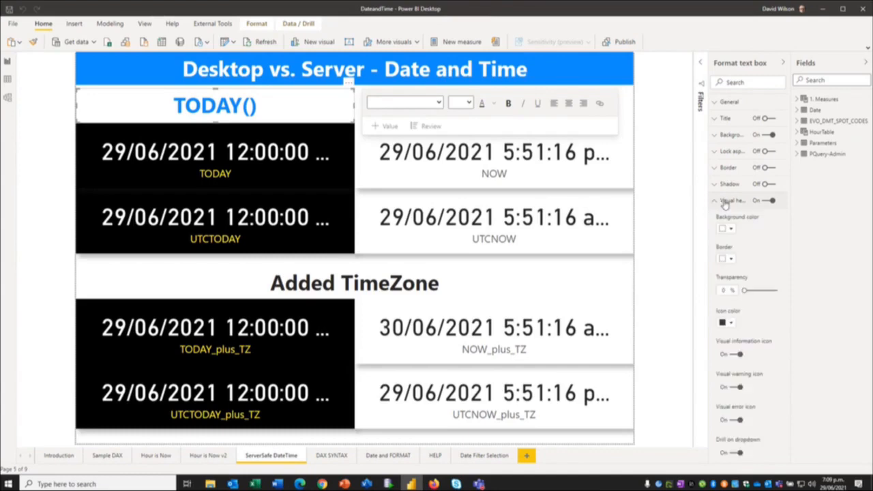
pyautogui.scroll(-3, 747, 290)
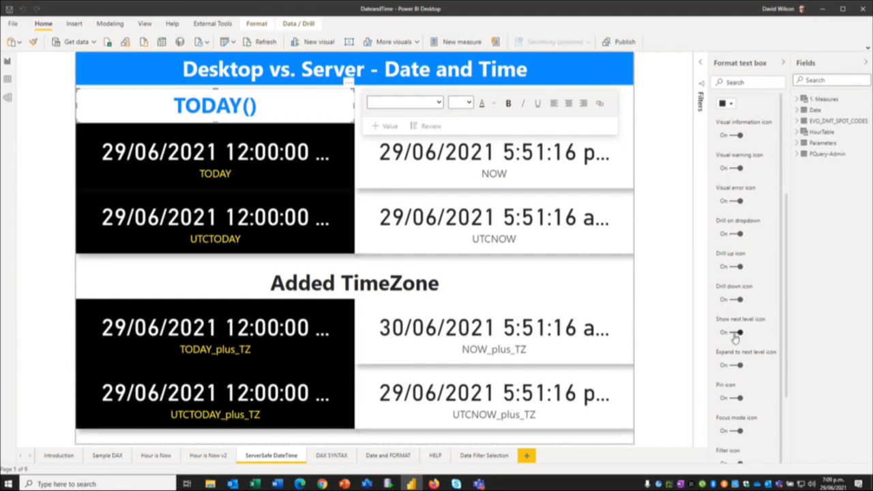
pyautogui.scroll(-4, 738, 413)
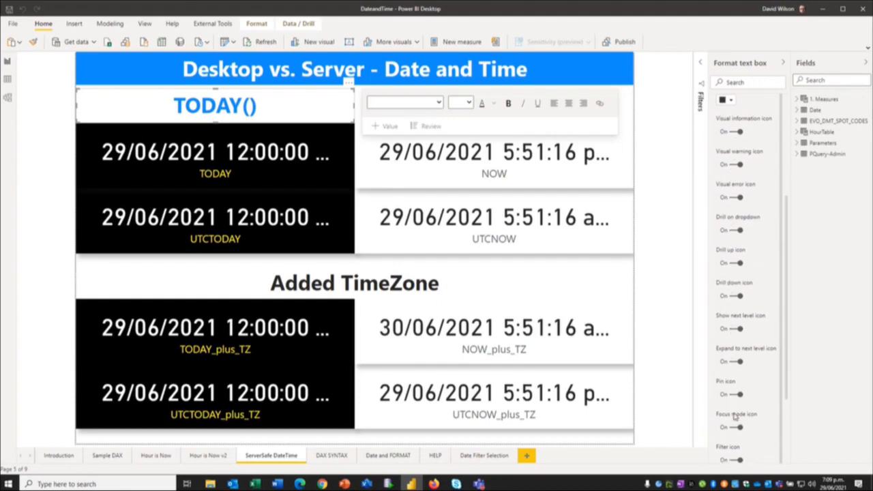
pyautogui.scroll(-1, 738, 414)
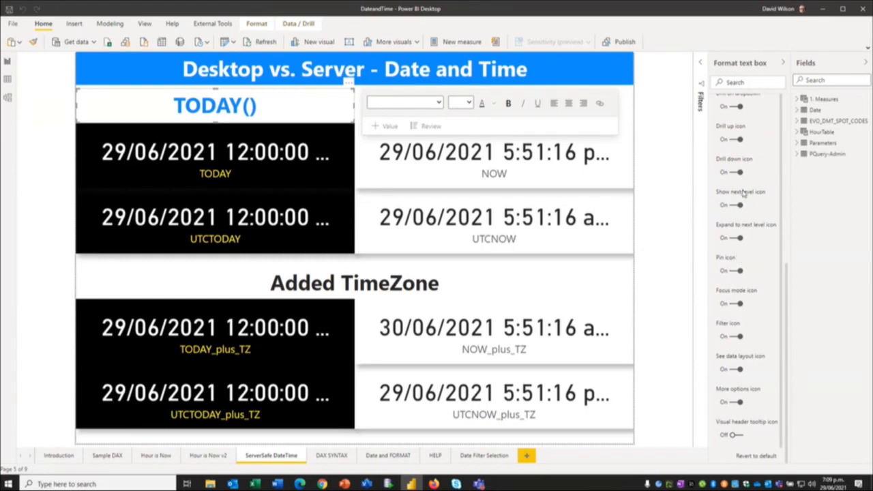
pyautogui.scroll(10, 744, 185)
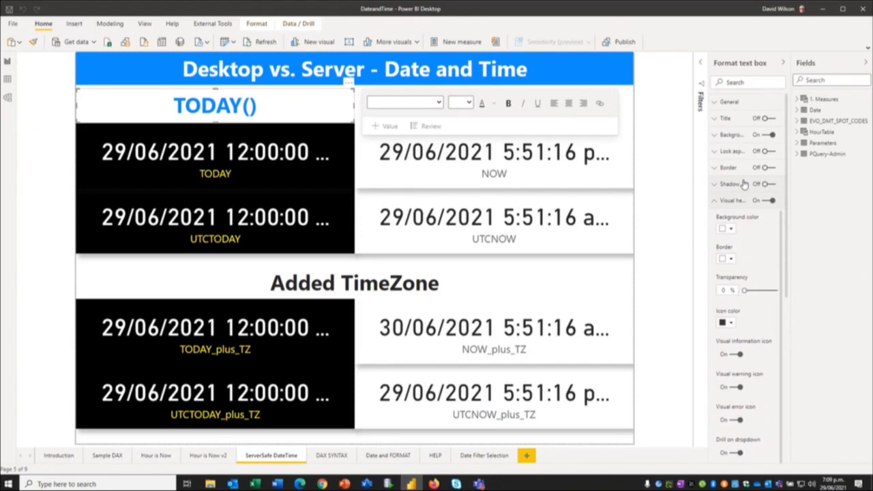
pyautogui.click(713, 203)
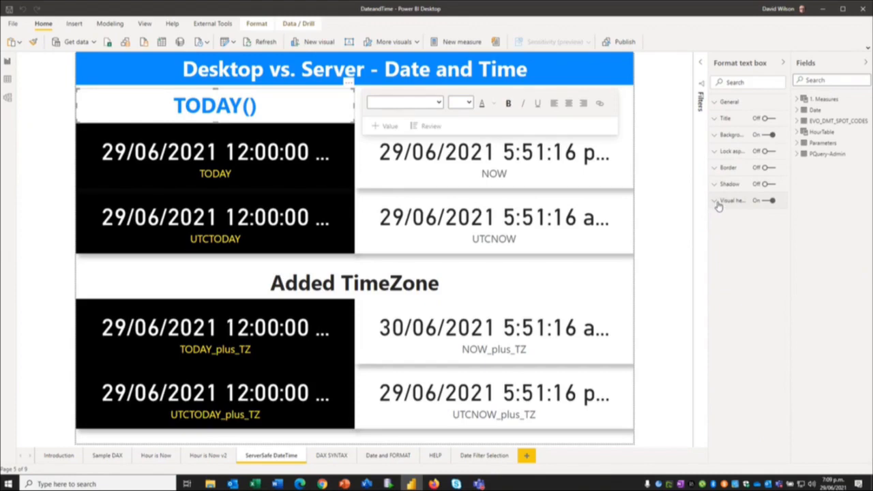
pyautogui.click(715, 201)
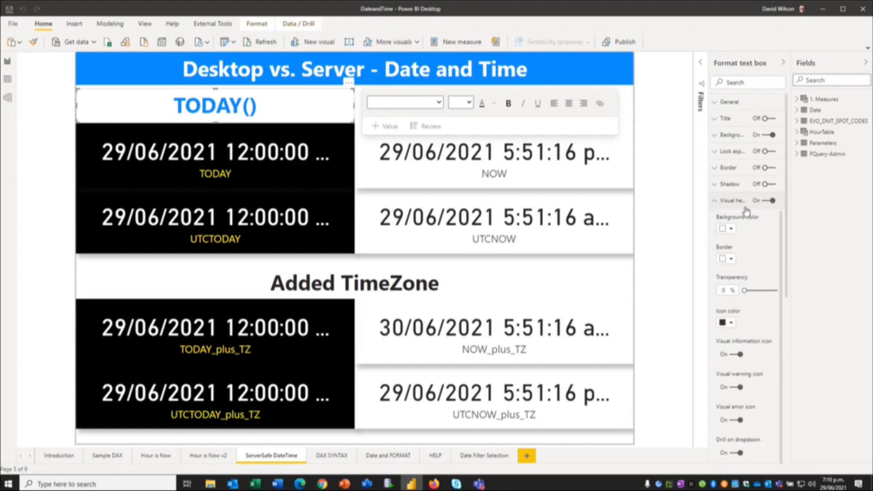
# Widen the formatting pane and expand the Shadow, Border, Lock aspect, Background, Title and General sections.
pyautogui.moveTo(706, 210); pyautogui.dragTo(655, 212)
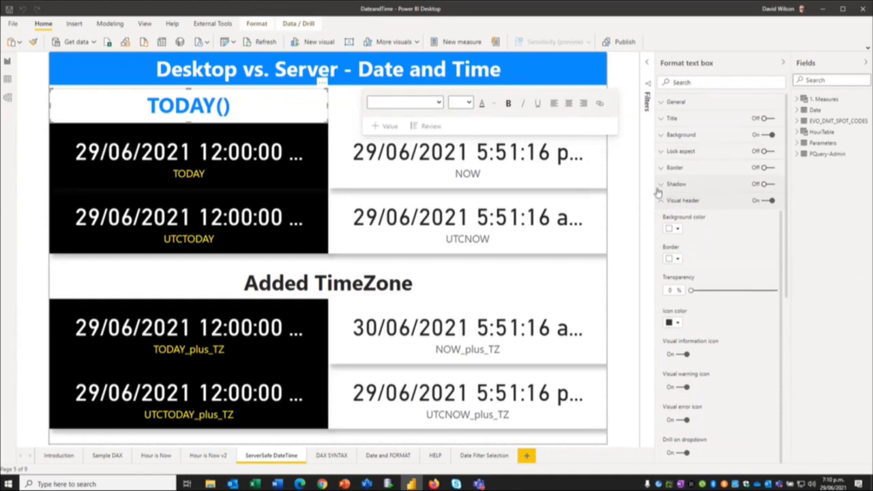
pyautogui.click(660, 184)
pyautogui.click(660, 168)
pyautogui.click(660, 152)
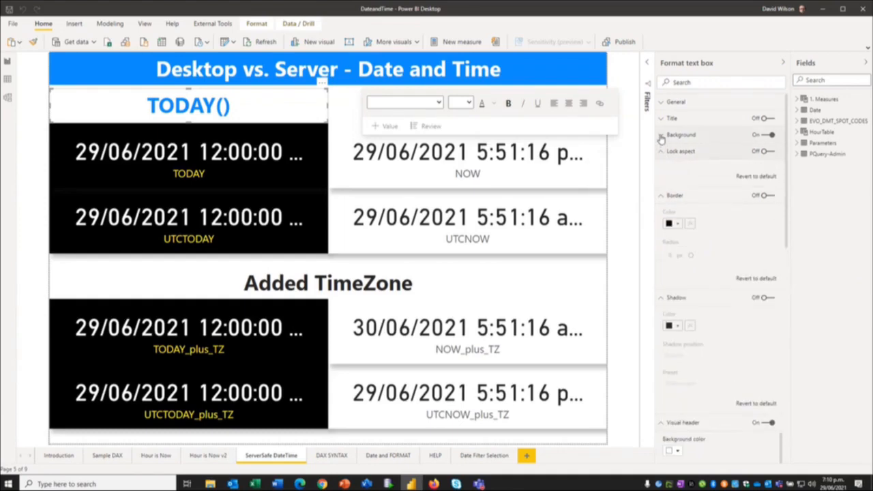
pyautogui.click(660, 135)
pyautogui.click(660, 118)
pyautogui.click(660, 101)
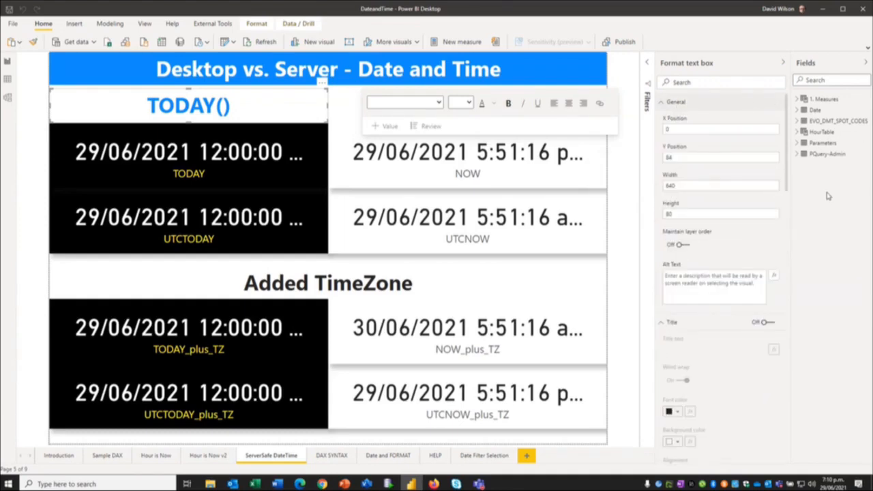
# Collapse and reopen the Visual header section and look through its icon options with all the other sections expanded.
pyautogui.moveTo(786, 174); pyautogui.dragTo(787, 382)
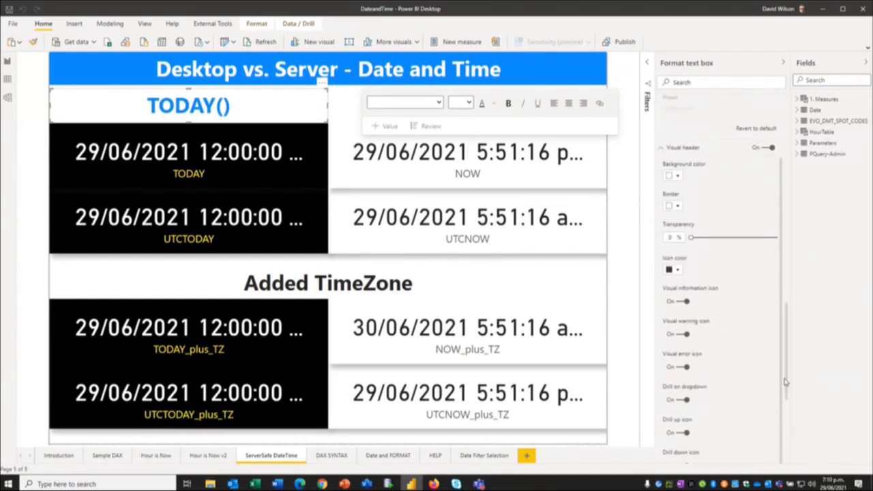
pyautogui.click(667, 147)
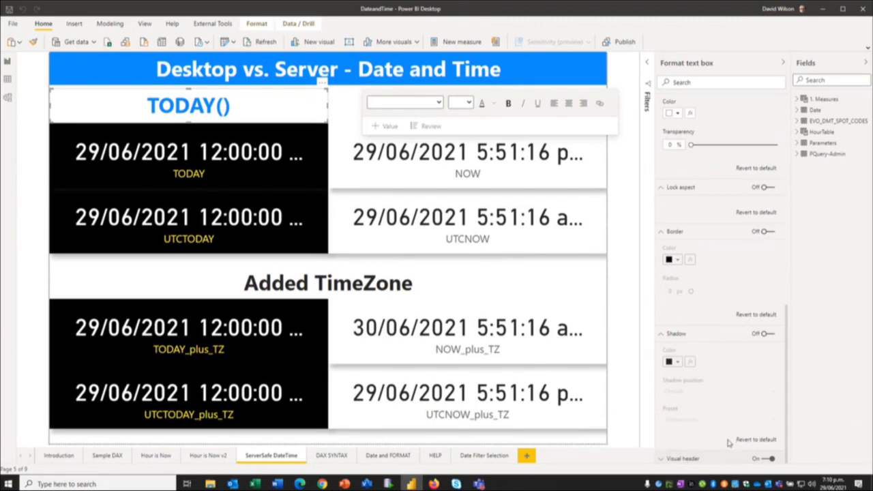
pyautogui.click(665, 459)
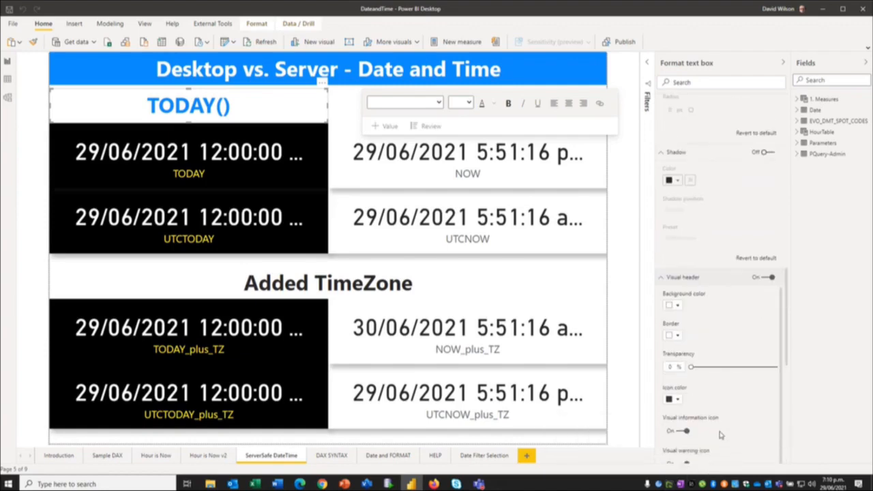
pyautogui.scroll(-1, 721, 433)
pyautogui.scroll(-9, 778, 379)
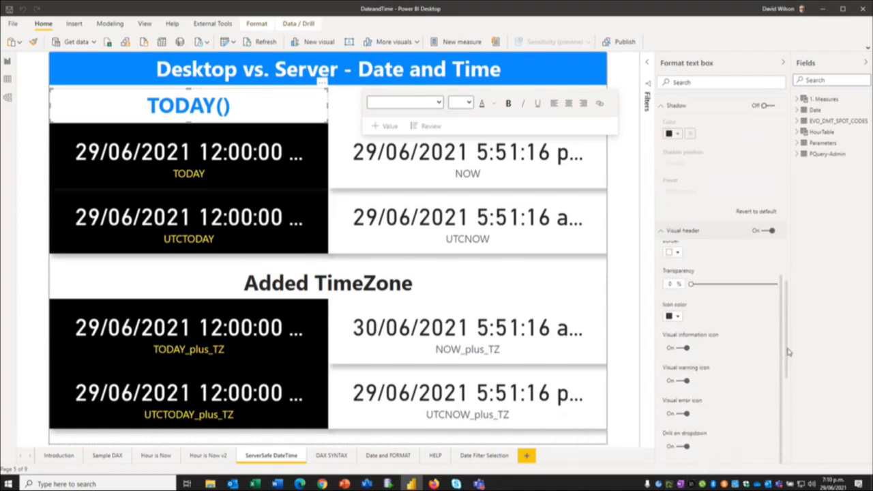
# Turn off the visual information, visual warning, visual error and drill on dropdown options in the TODAY() text box's visual header.
pyautogui.scroll(4, 736, 286)
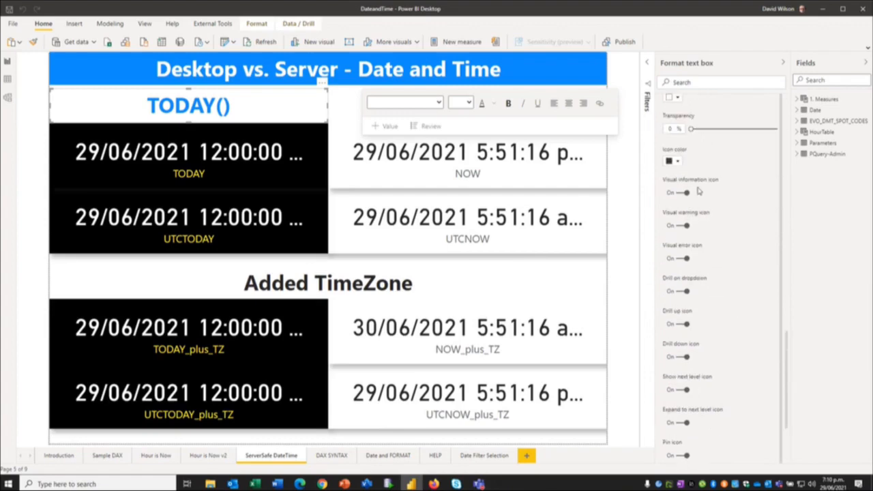
pyautogui.click(679, 193)
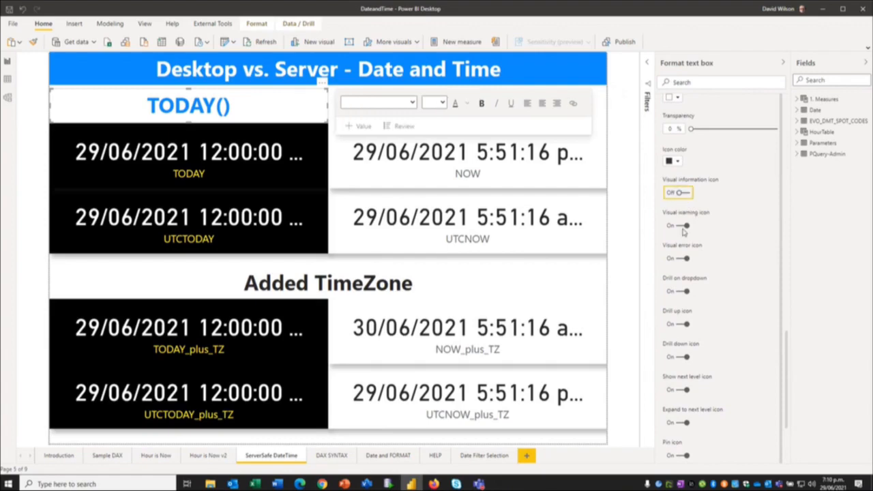
pyautogui.click(682, 228)
pyautogui.click(680, 260)
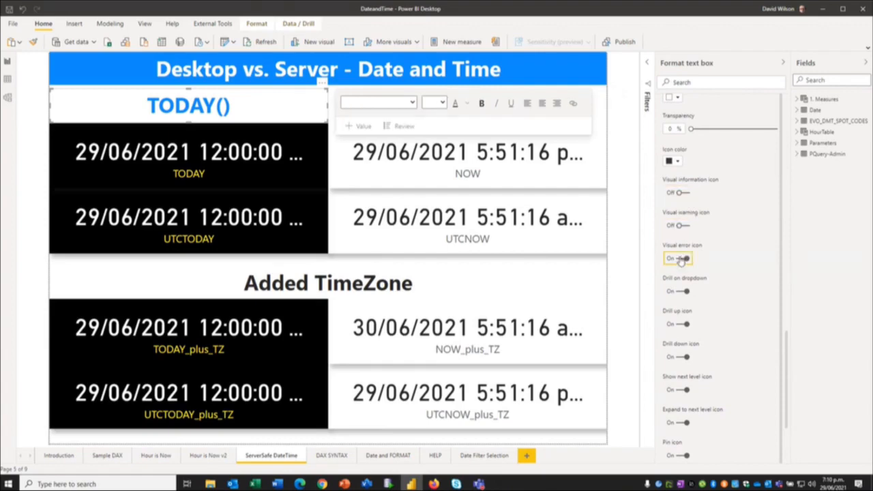
pyautogui.click(682, 291)
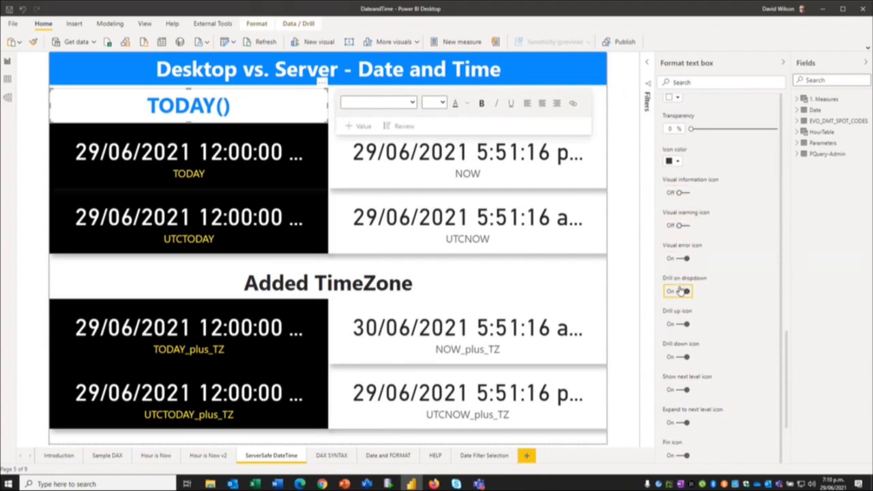
pyautogui.click(684, 262)
# Turn off the drill up, drill down, show next level and expand to next level icons of the TODAY() text box.
pyautogui.click(681, 323)
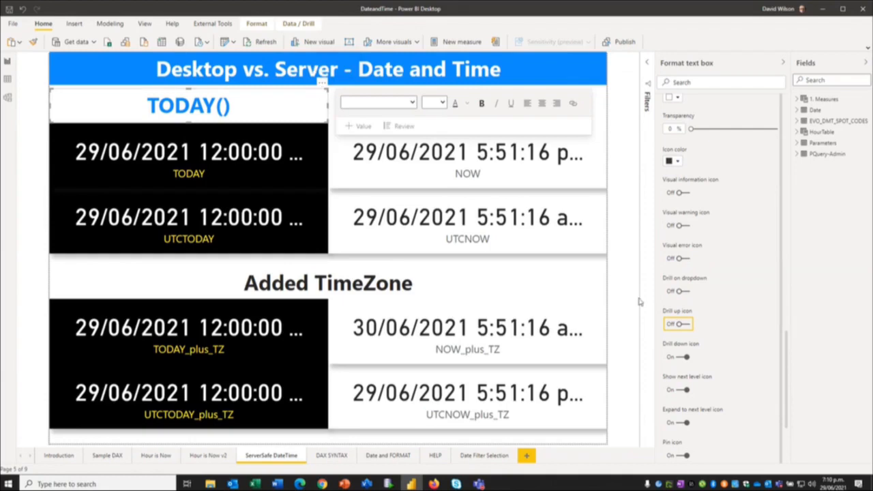
pyautogui.click(682, 357)
pyautogui.click(680, 391)
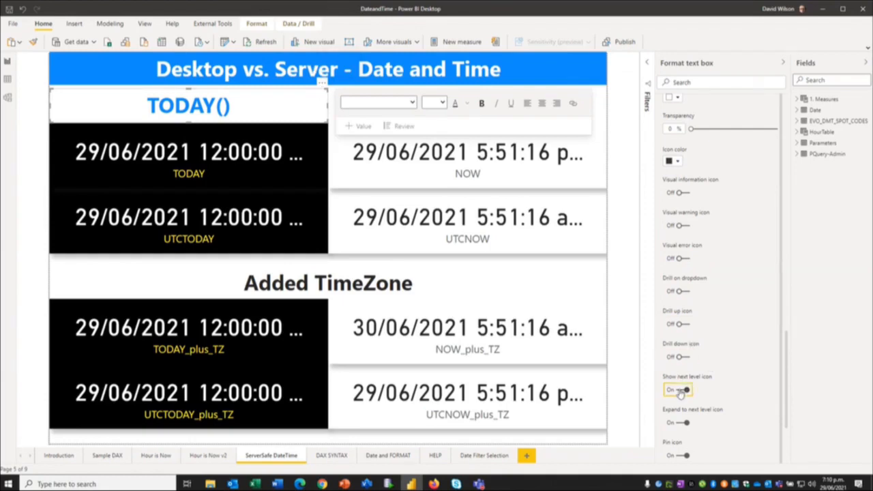
pyautogui.click(680, 423)
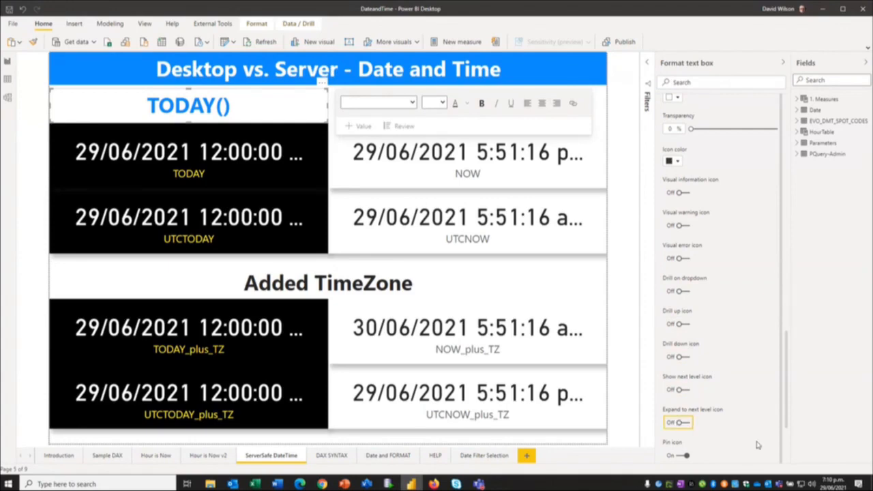